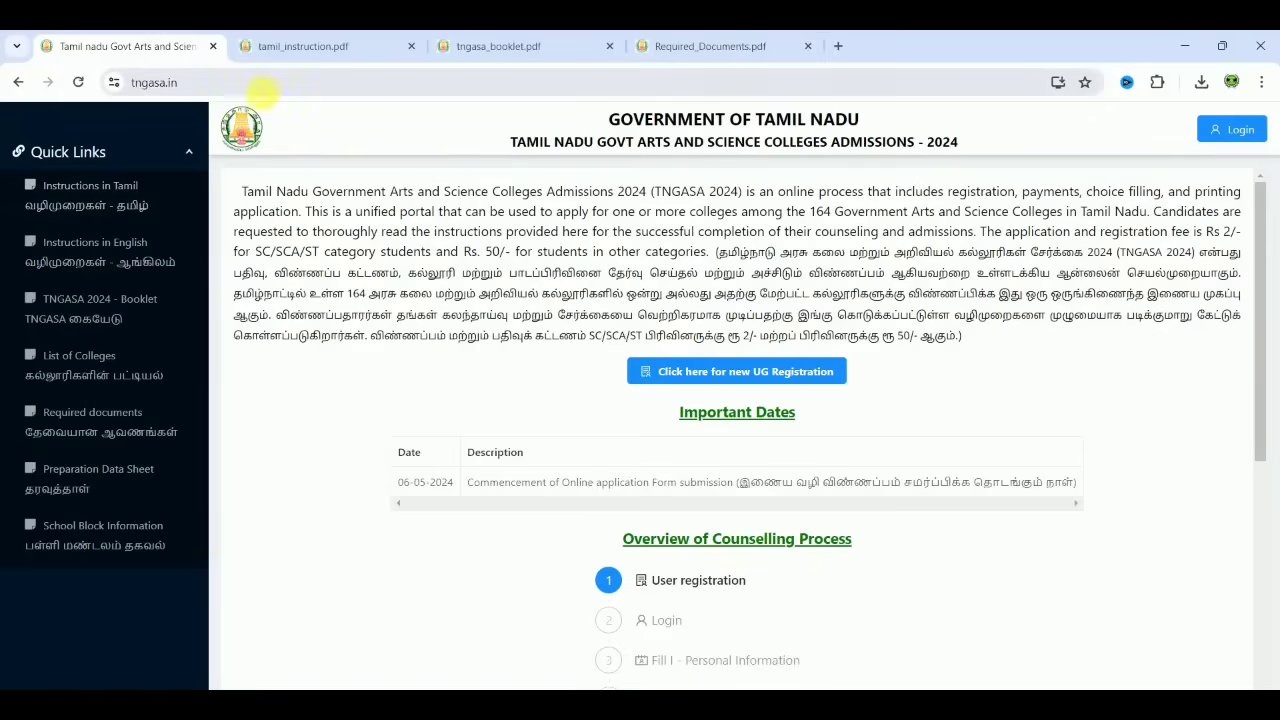
# - Read the Tamil registration instructions PDF to the end, then return to the admissions home page
pyautogui.click(291, 50)
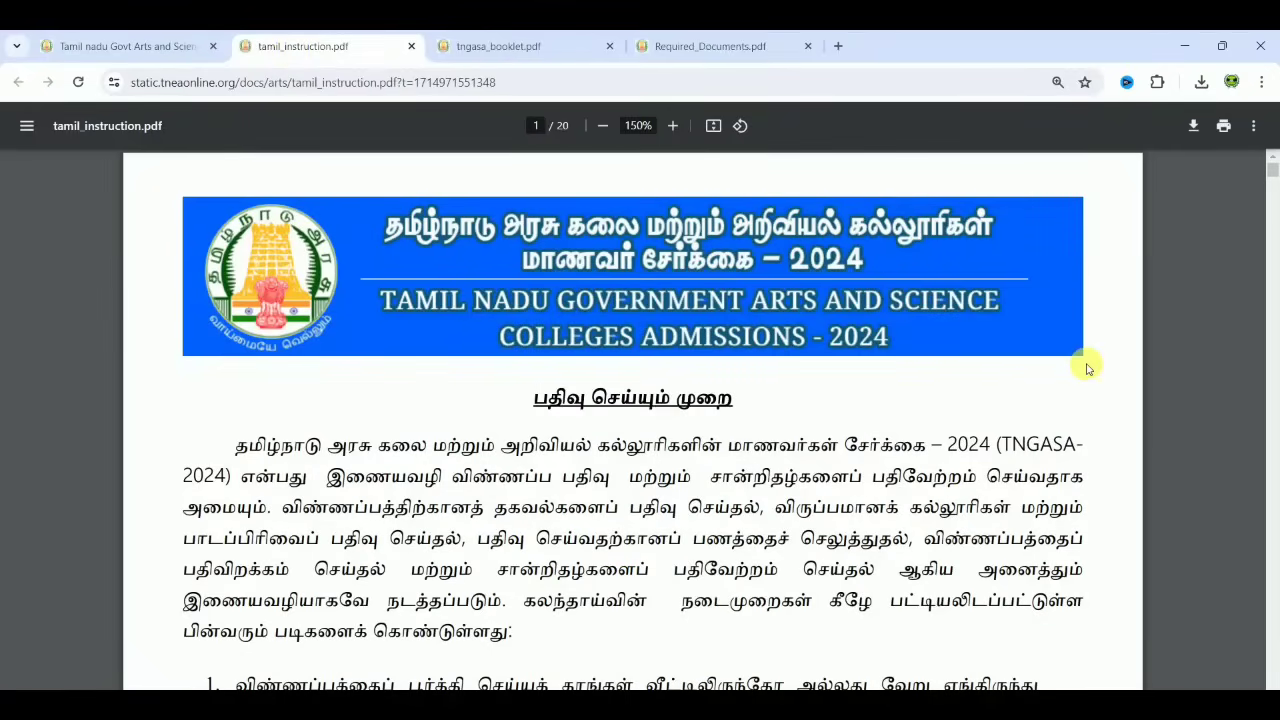
pyautogui.scroll(-1, 1088, 369)
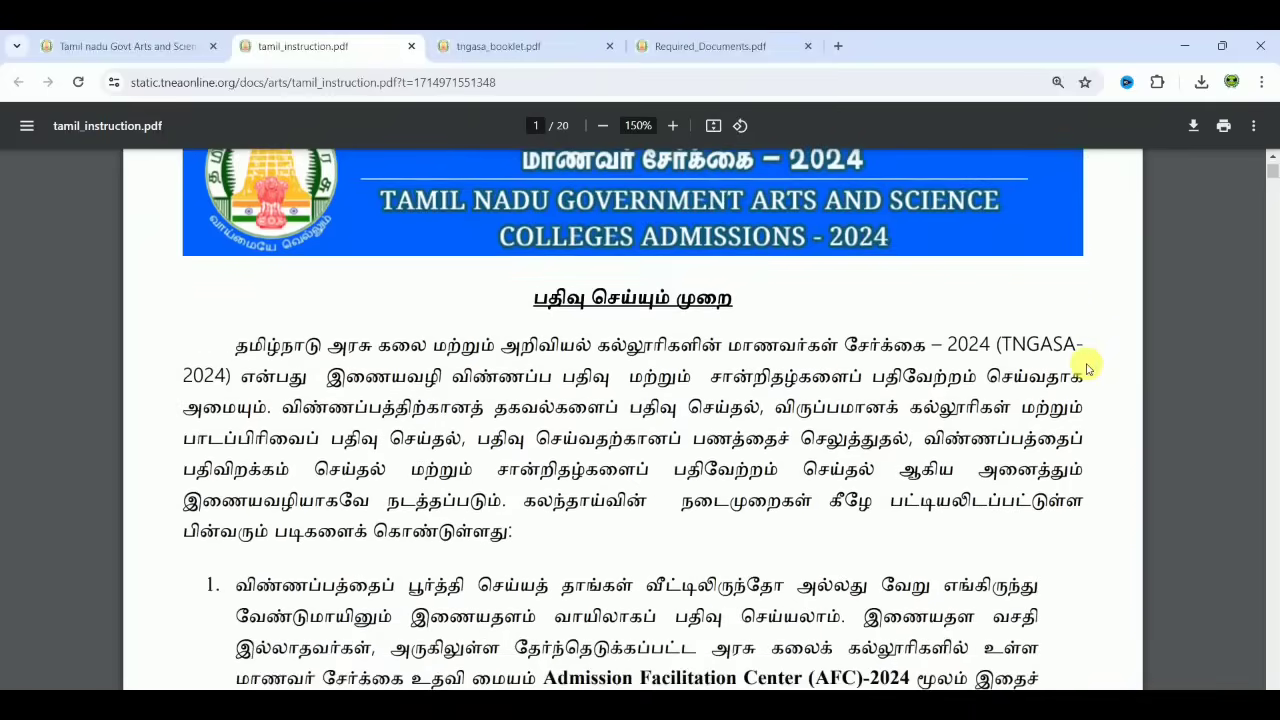
pyautogui.scroll(-2, 1088, 369)
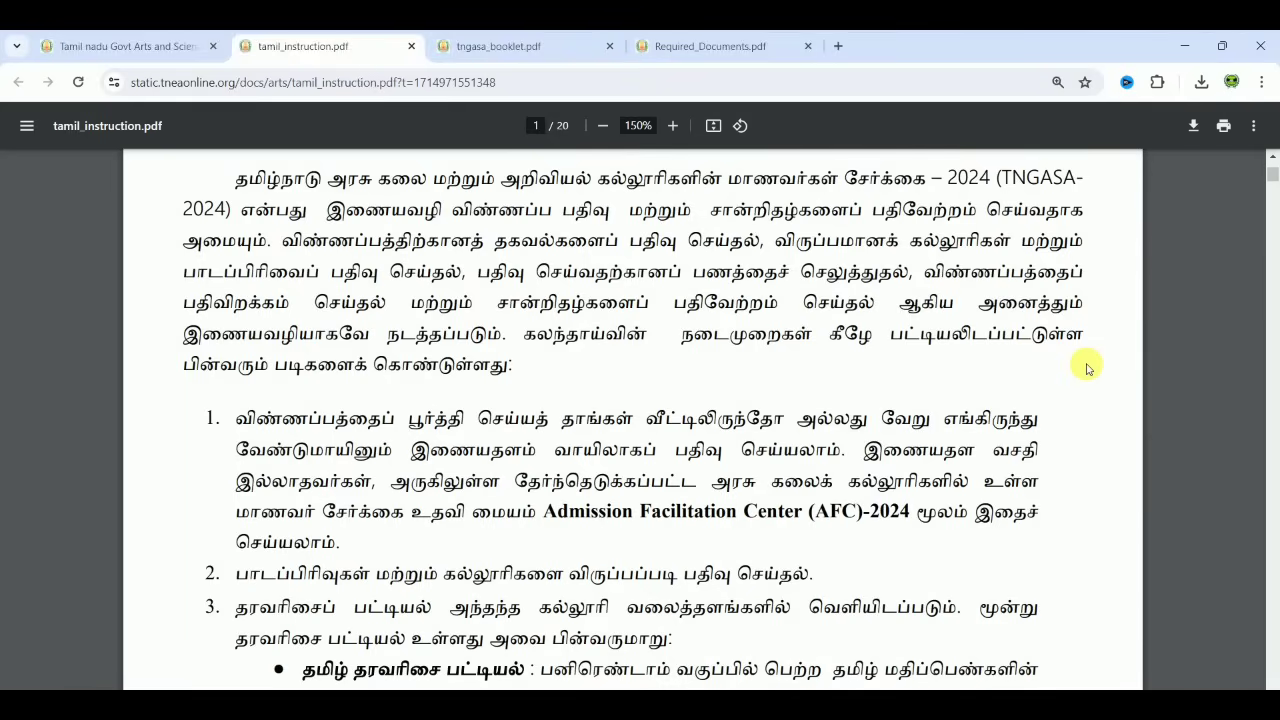
pyautogui.scroll(-2, 1088, 369)
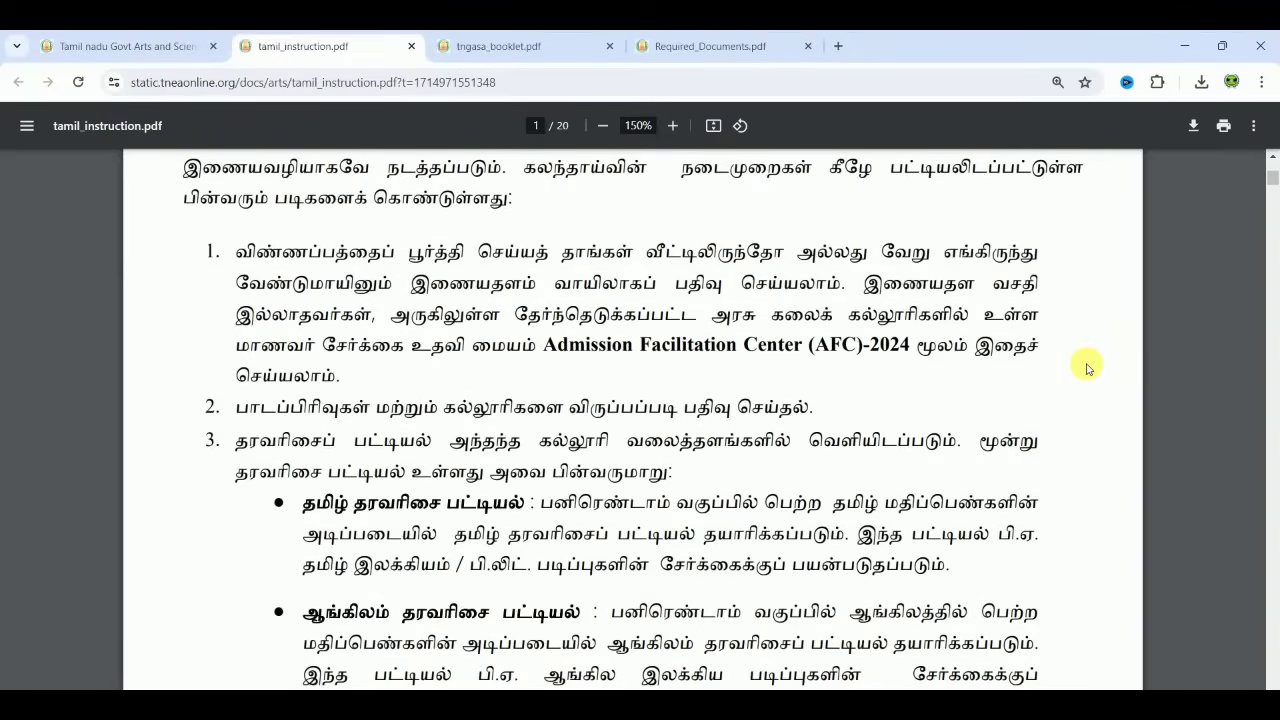
pyautogui.scroll(-2, 1088, 369)
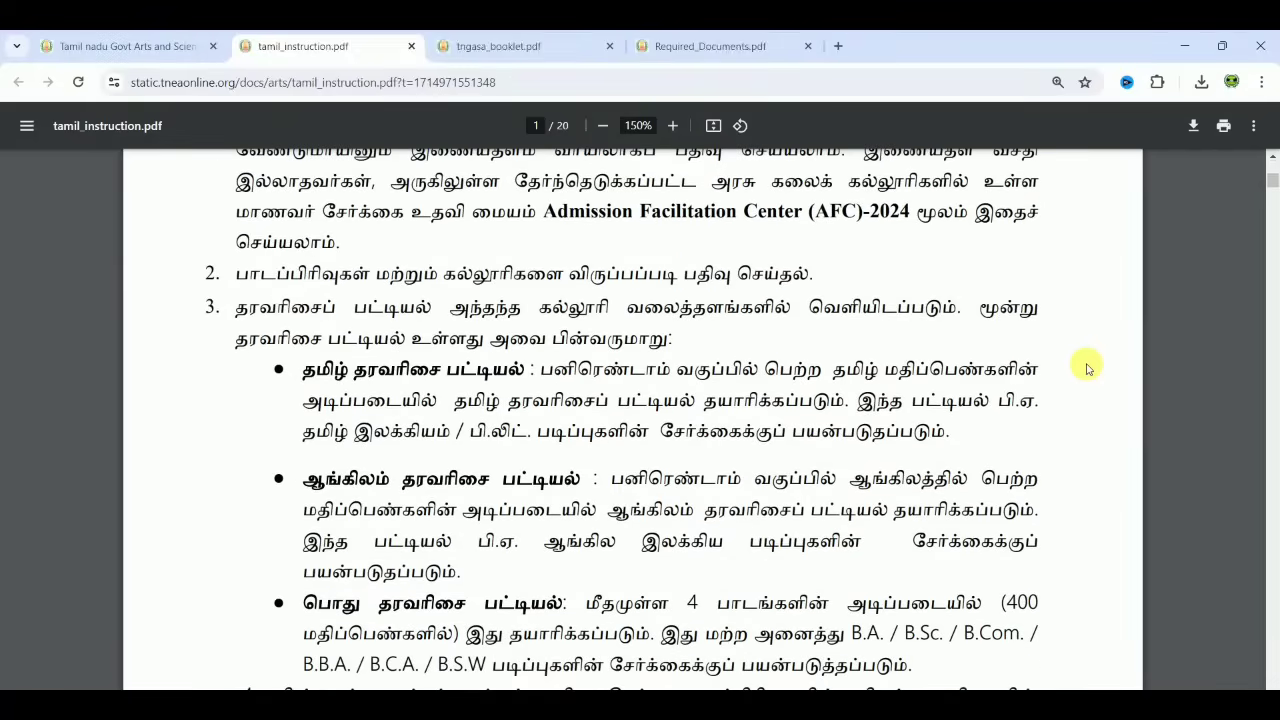
pyautogui.scroll(-1, 1088, 369)
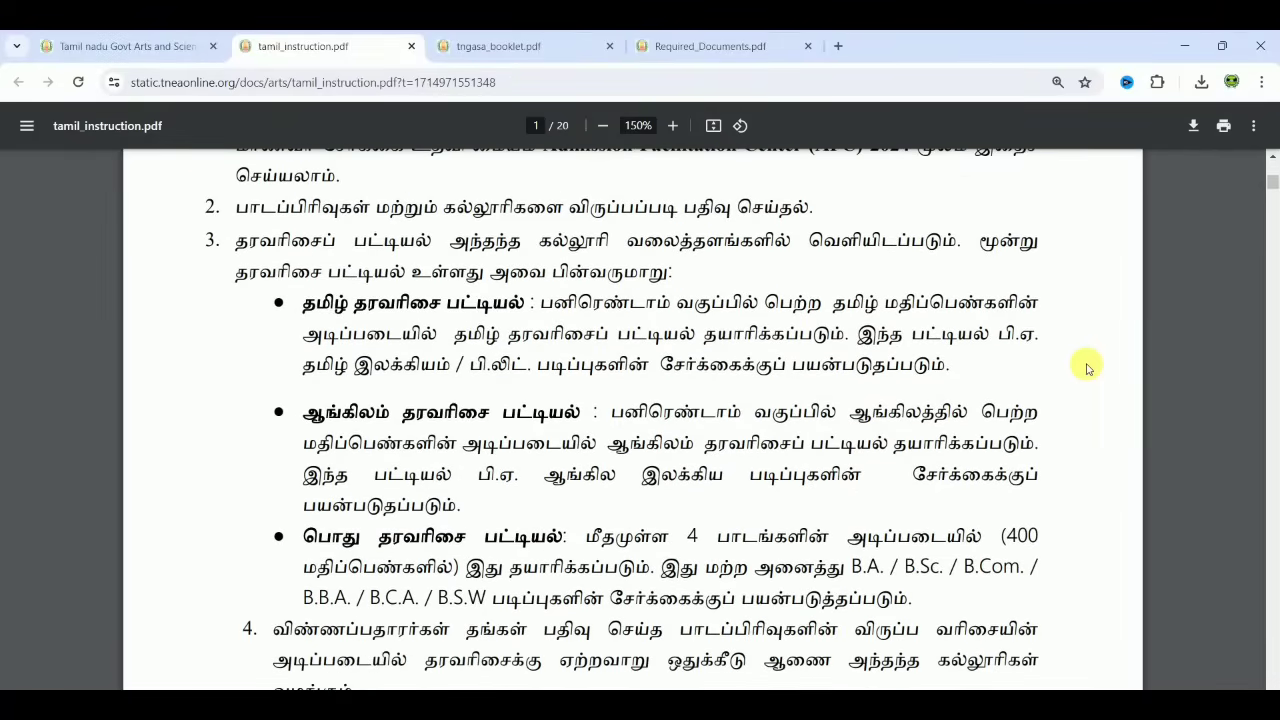
pyautogui.scroll(-1, 1088, 369)
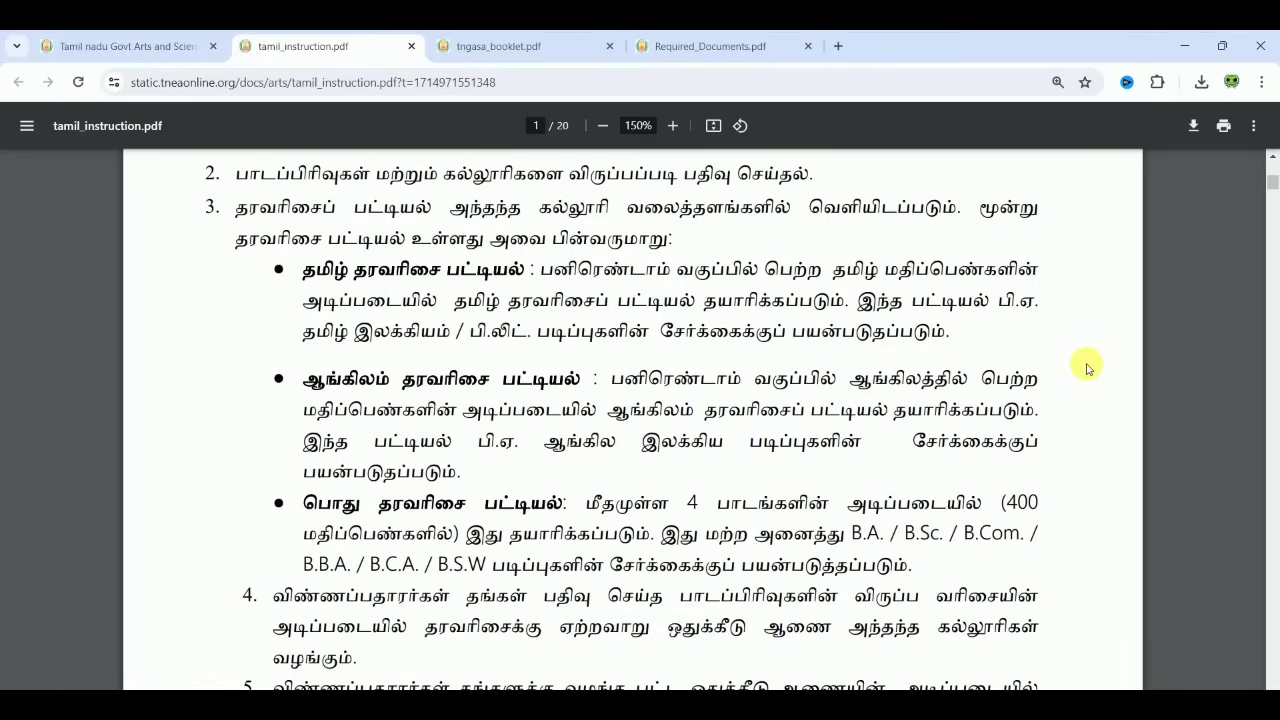
pyautogui.scroll(-3, 1088, 369)
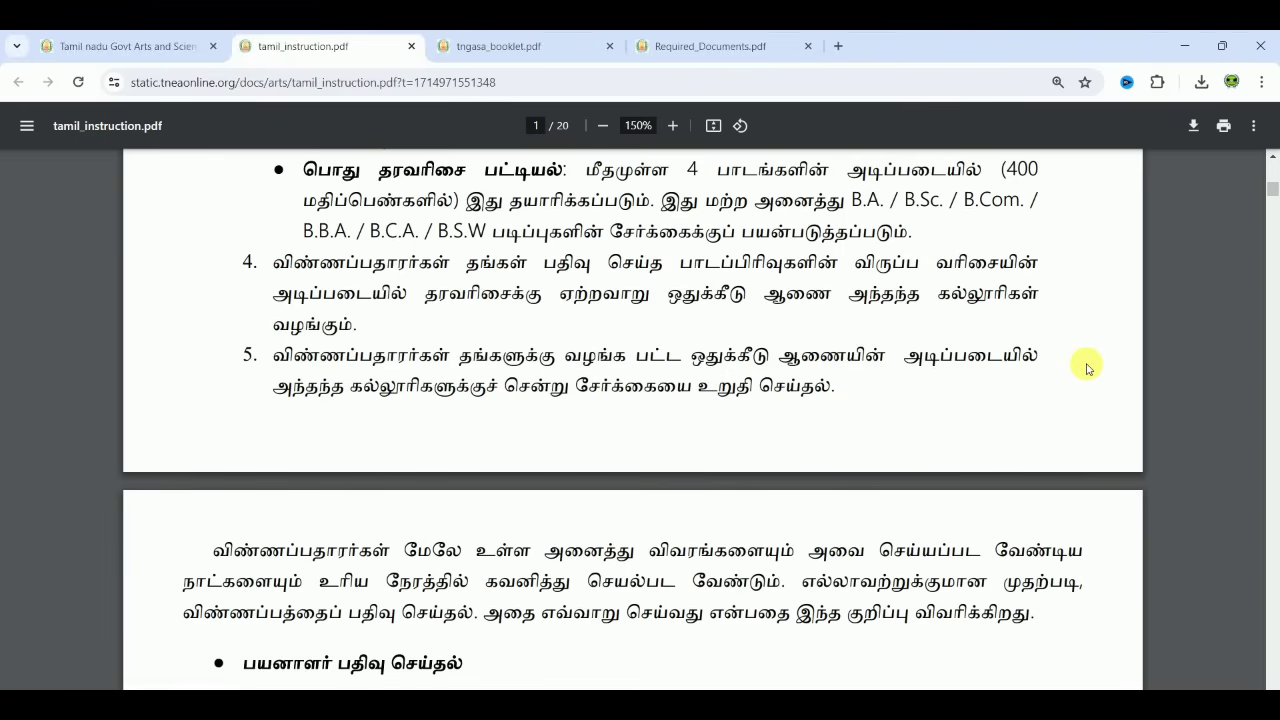
pyautogui.scroll(-8, 1088, 369)
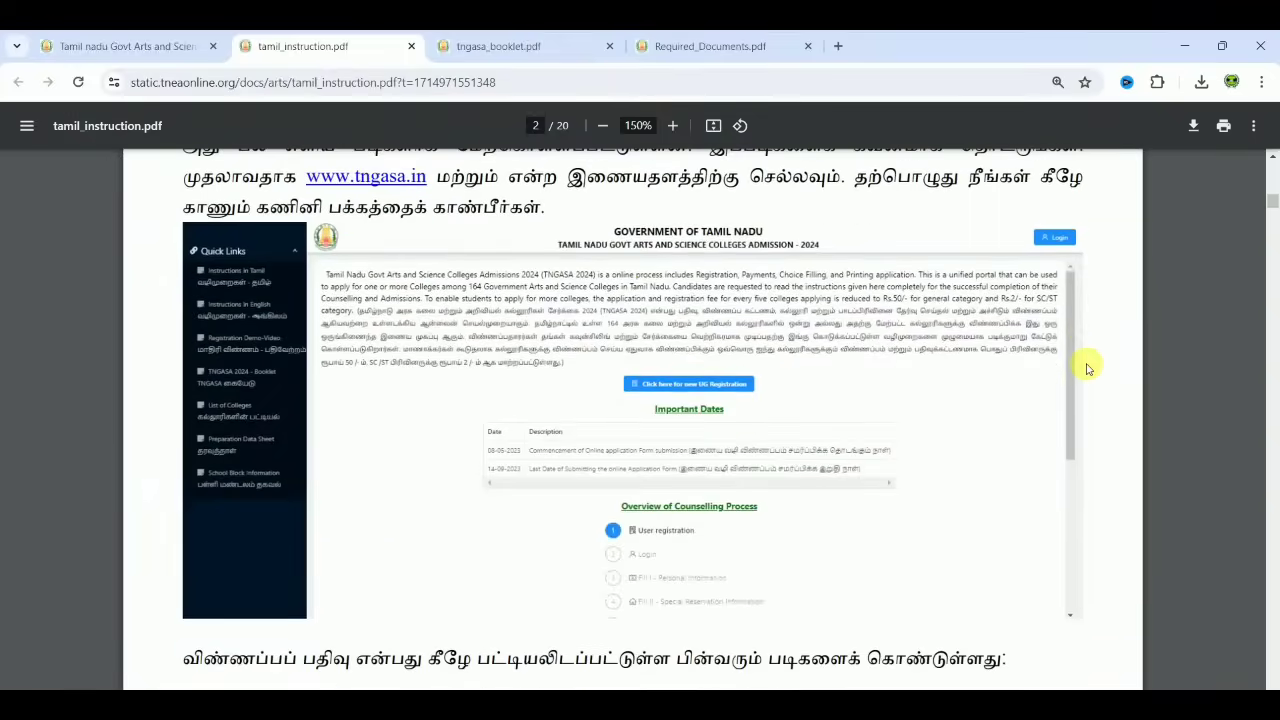
pyautogui.scroll(-10, 1088, 369)
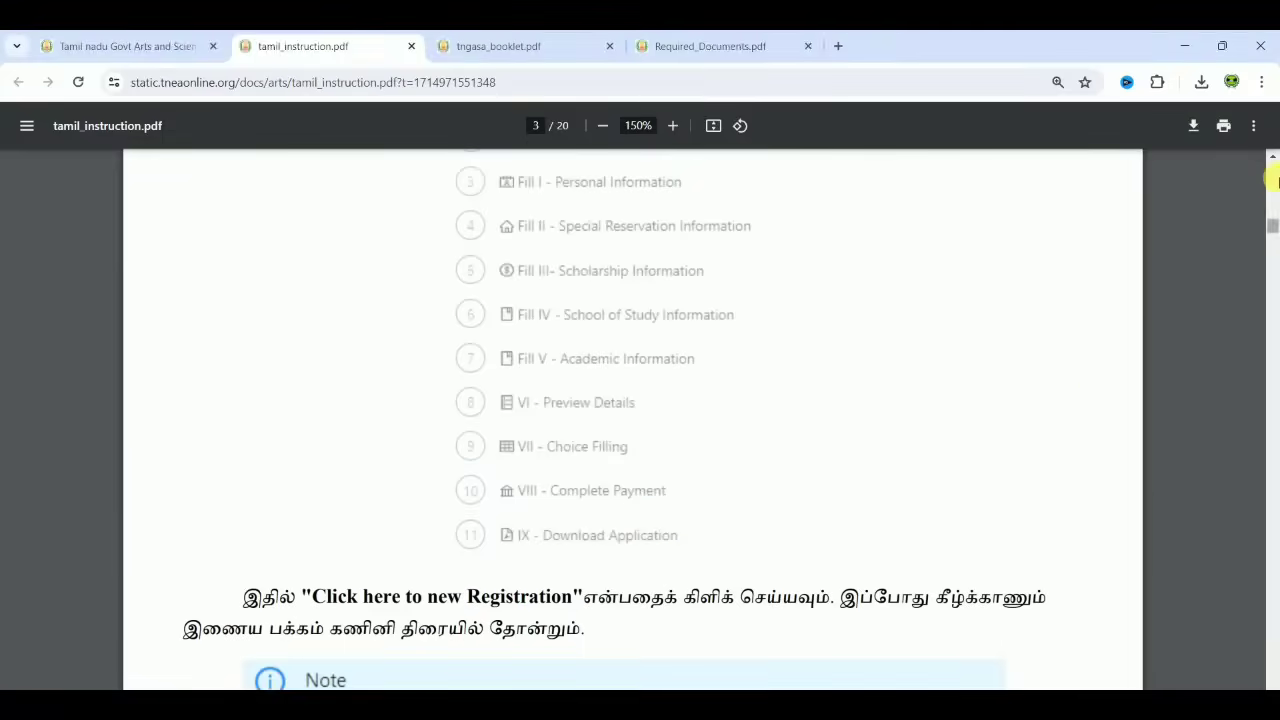
pyautogui.moveTo(1272, 228); pyautogui.dragTo(1272, 686)
pyautogui.click(78, 41)
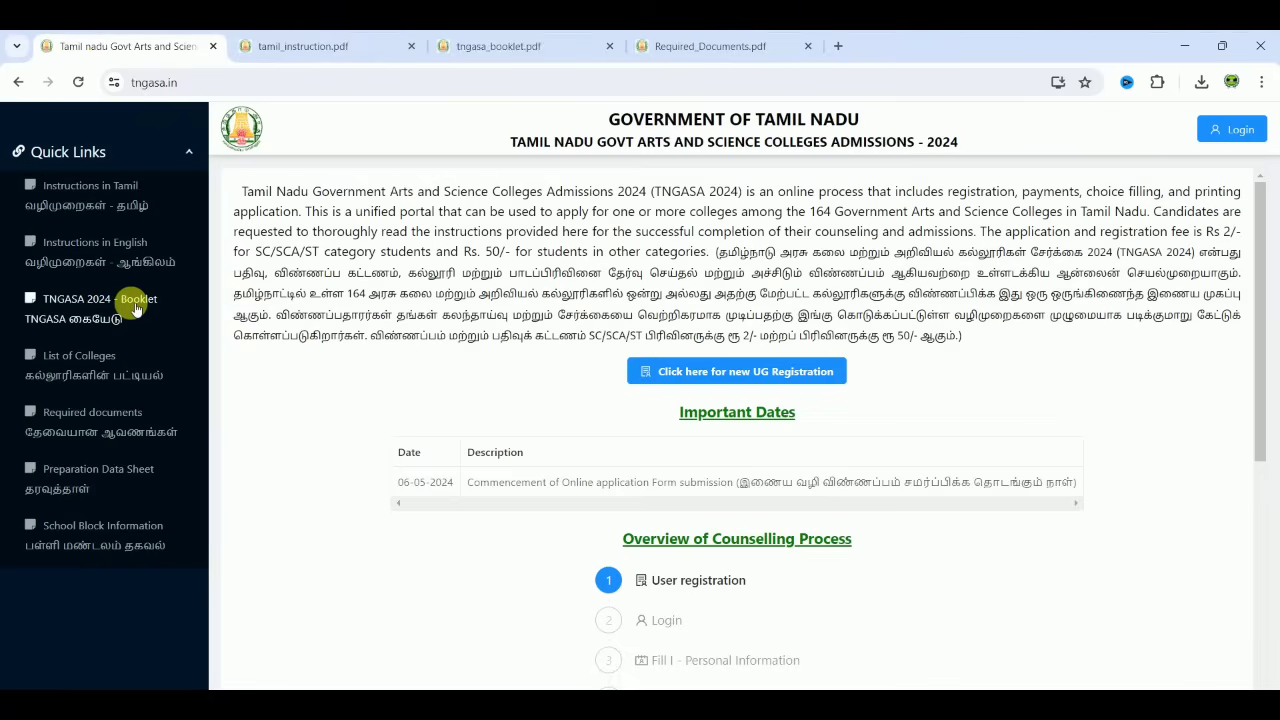
# - Scroll through the TNGASA 2024 college booklet, then go back to the admissions page
pyautogui.click(485, 46)
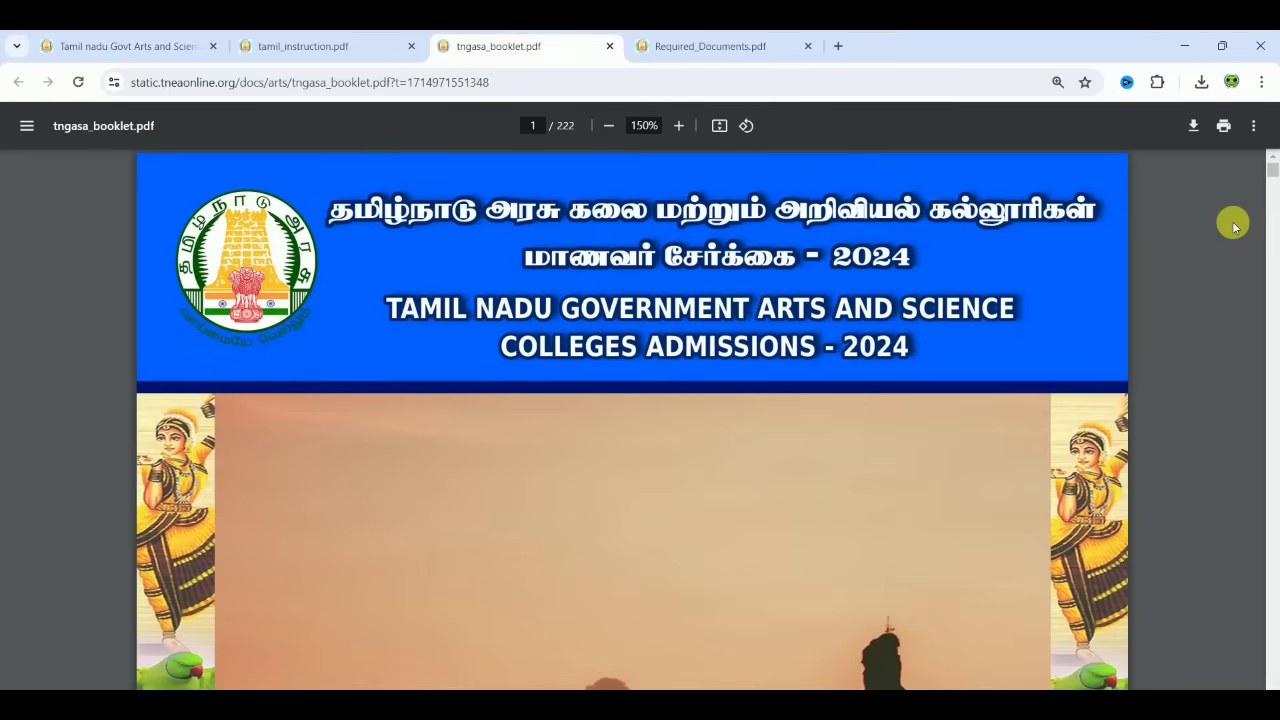
pyautogui.scroll(-12, 1234, 227)
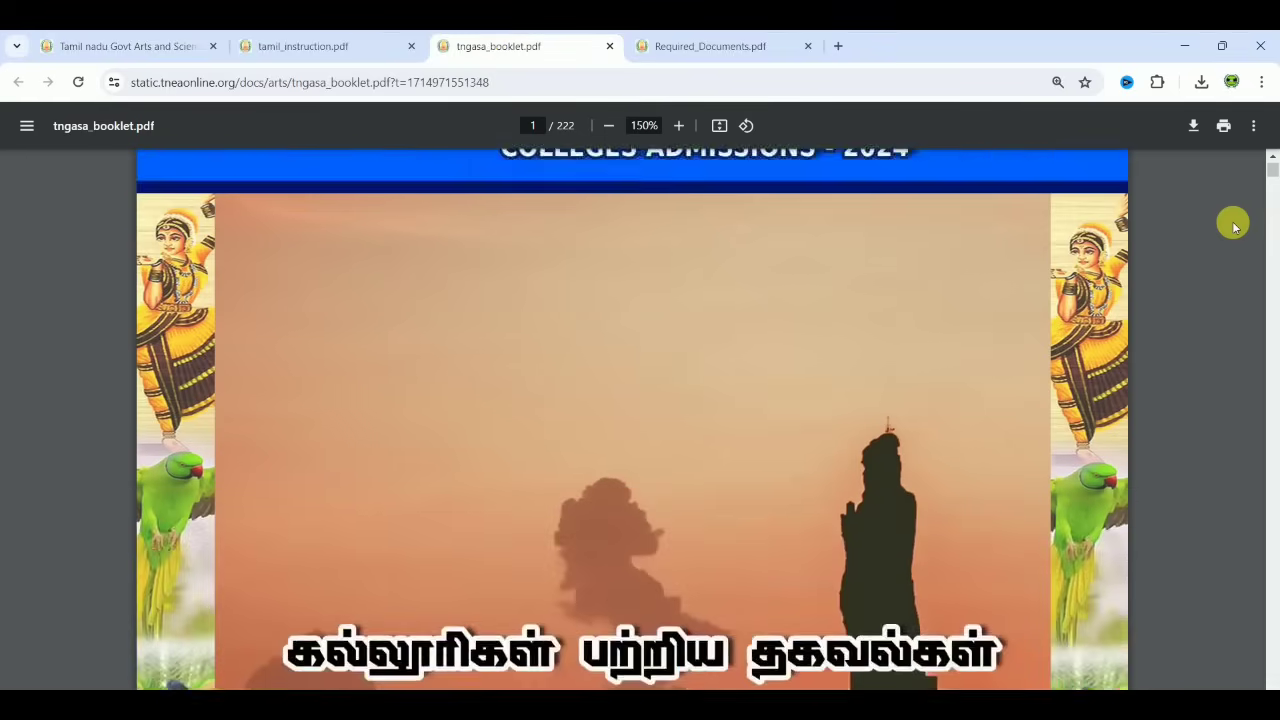
pyautogui.scroll(-15, 1234, 227)
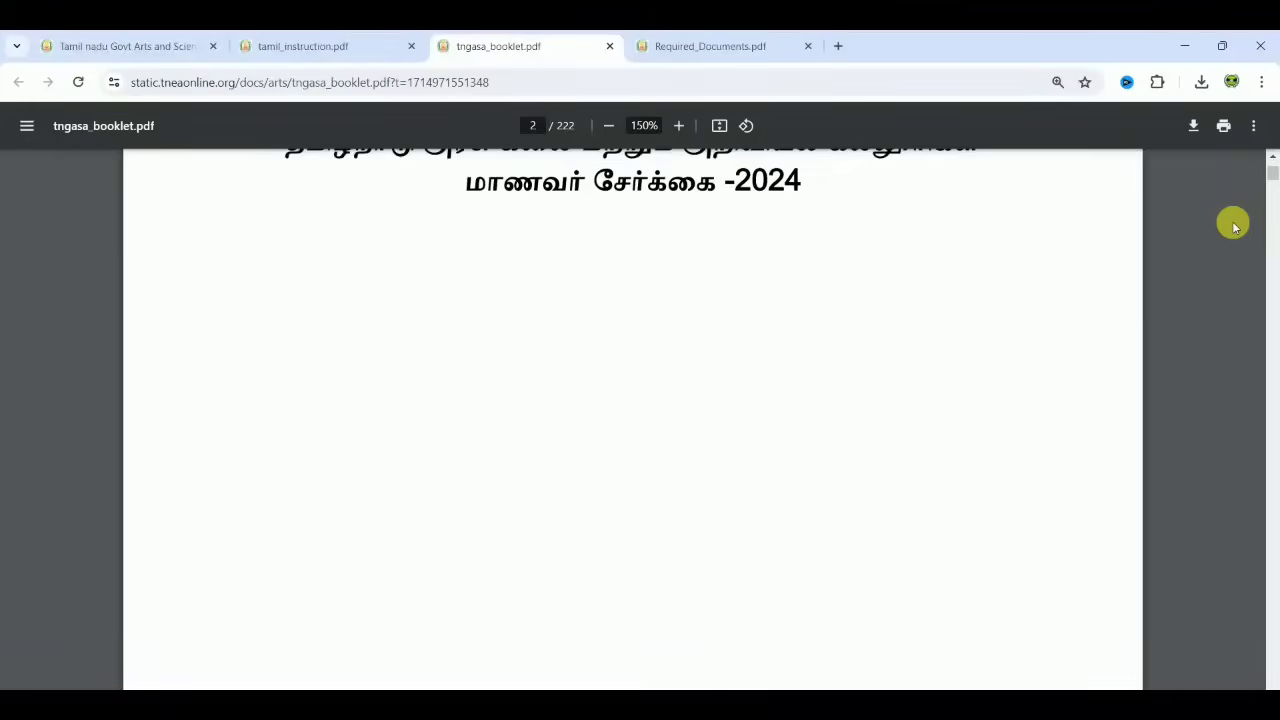
pyautogui.scroll(-1, 1234, 227)
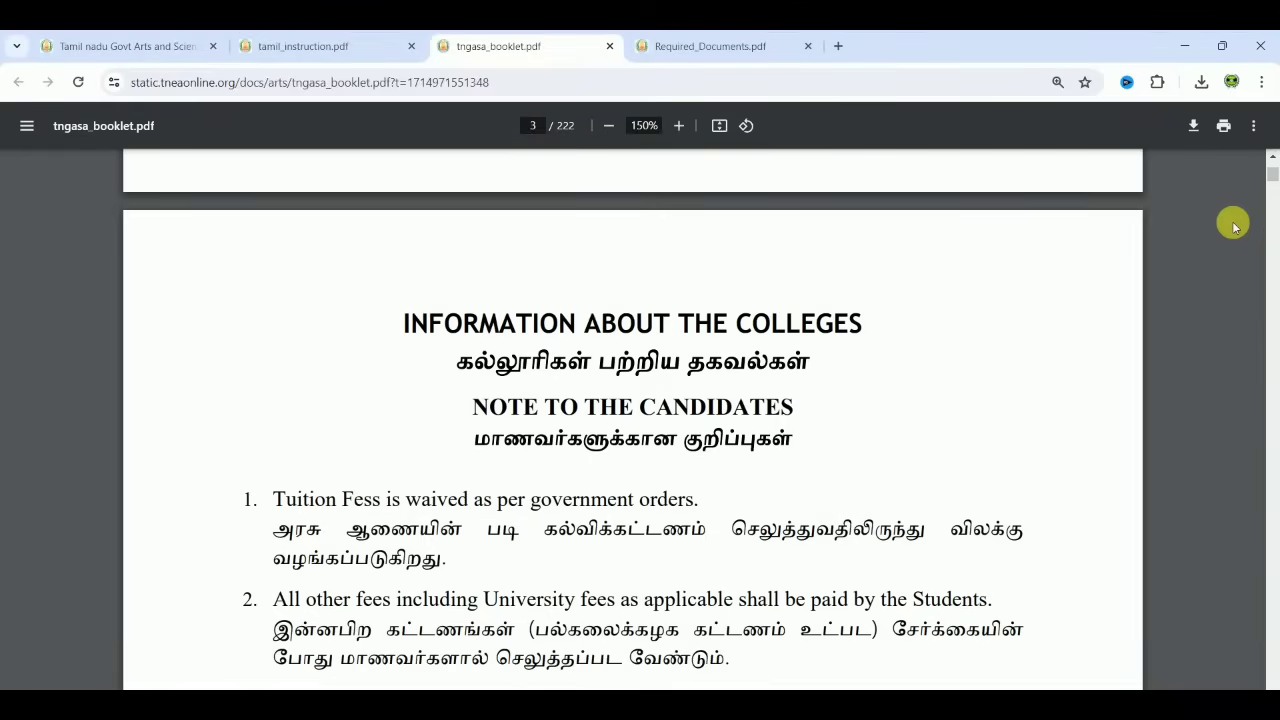
pyautogui.scroll(-3, 1234, 227)
pyautogui.scroll(-5, 1234, 227)
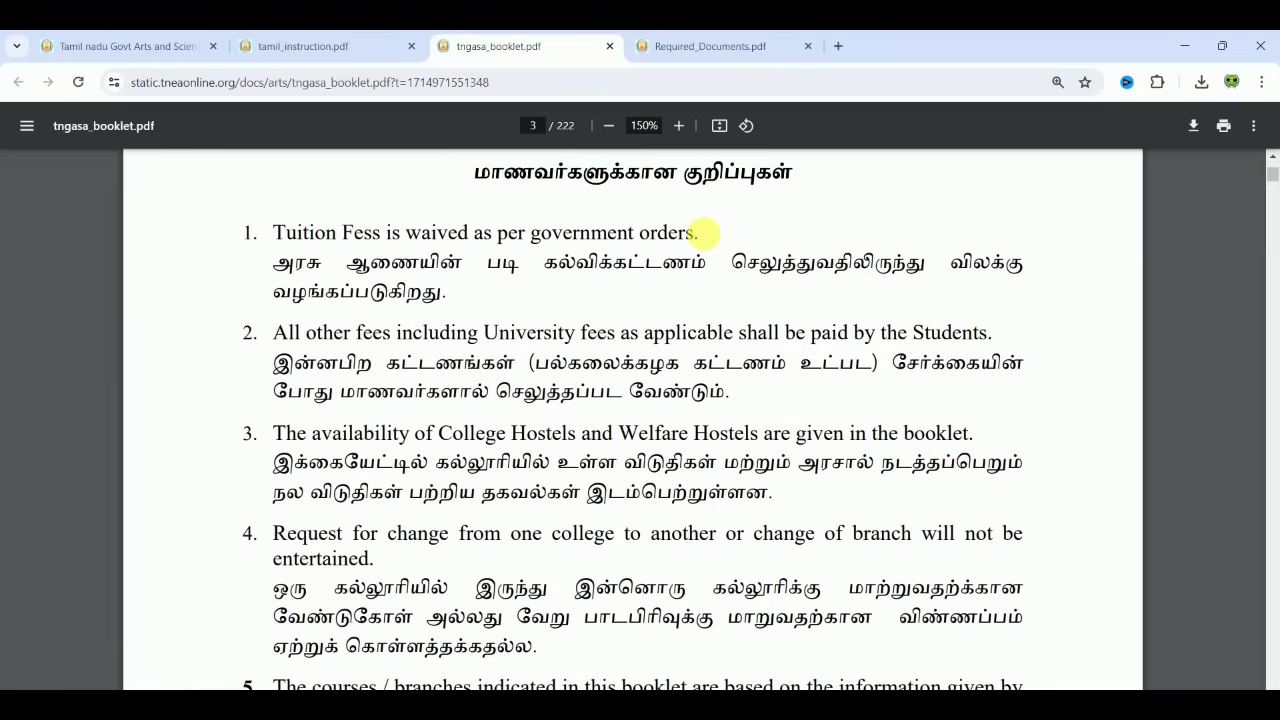
pyautogui.scroll(-2, 705, 232)
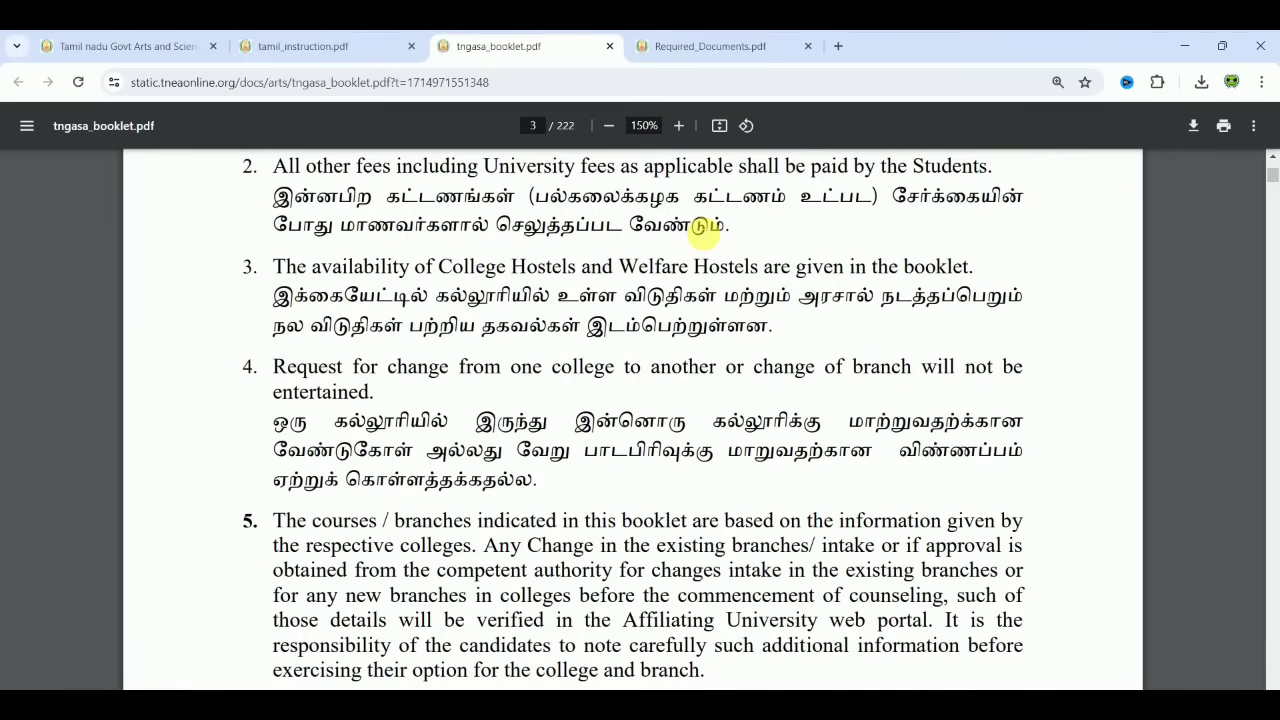
pyautogui.scroll(-3, 705, 226)
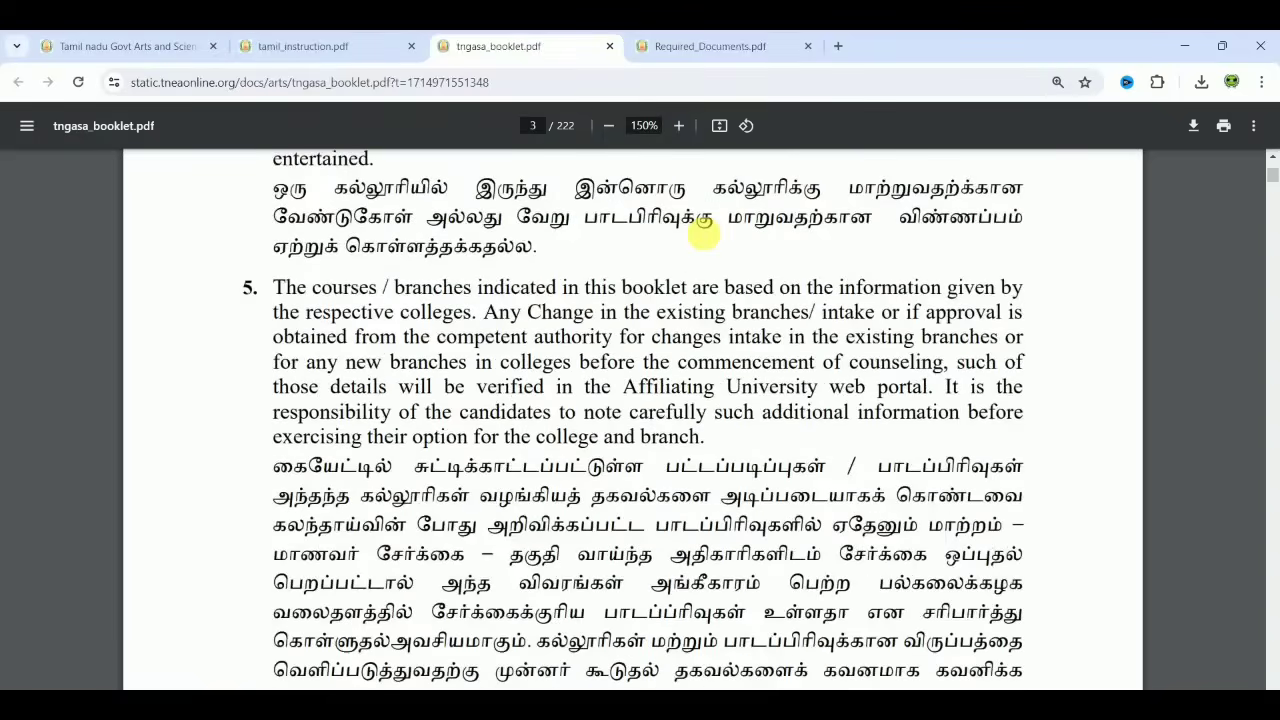
pyautogui.scroll(-10, 705, 226)
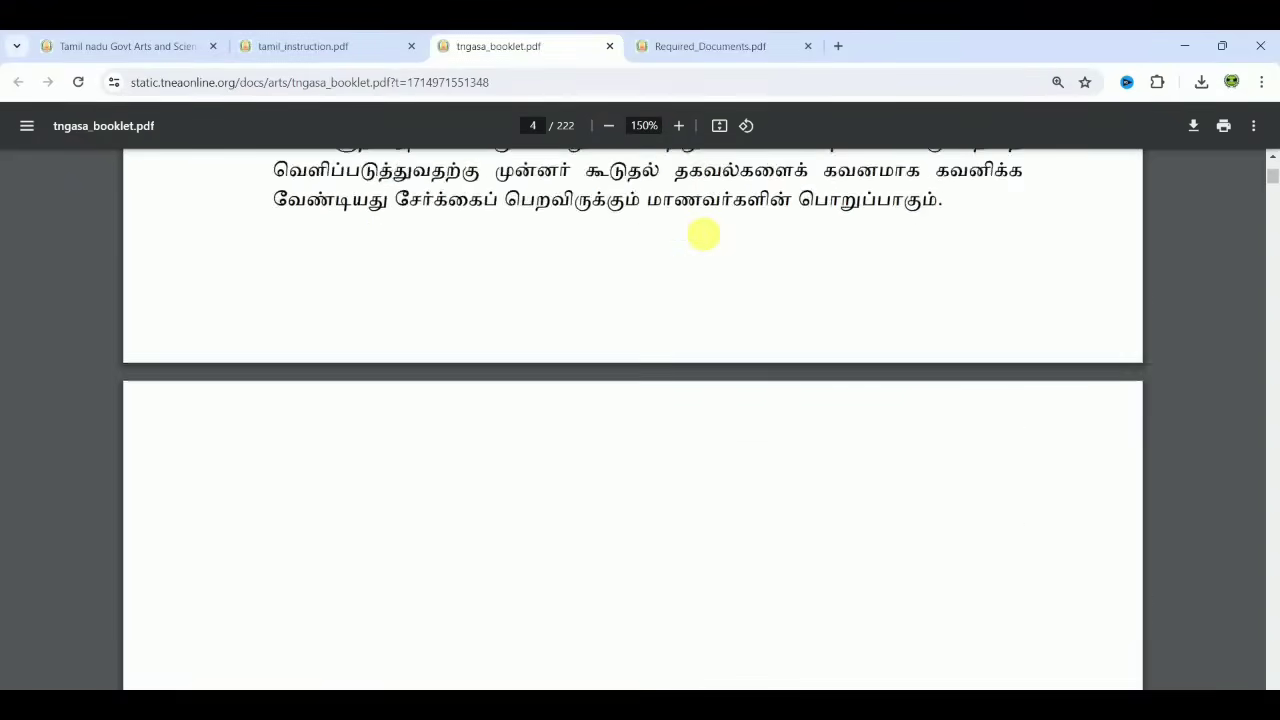
pyautogui.scroll(-12, 704, 234)
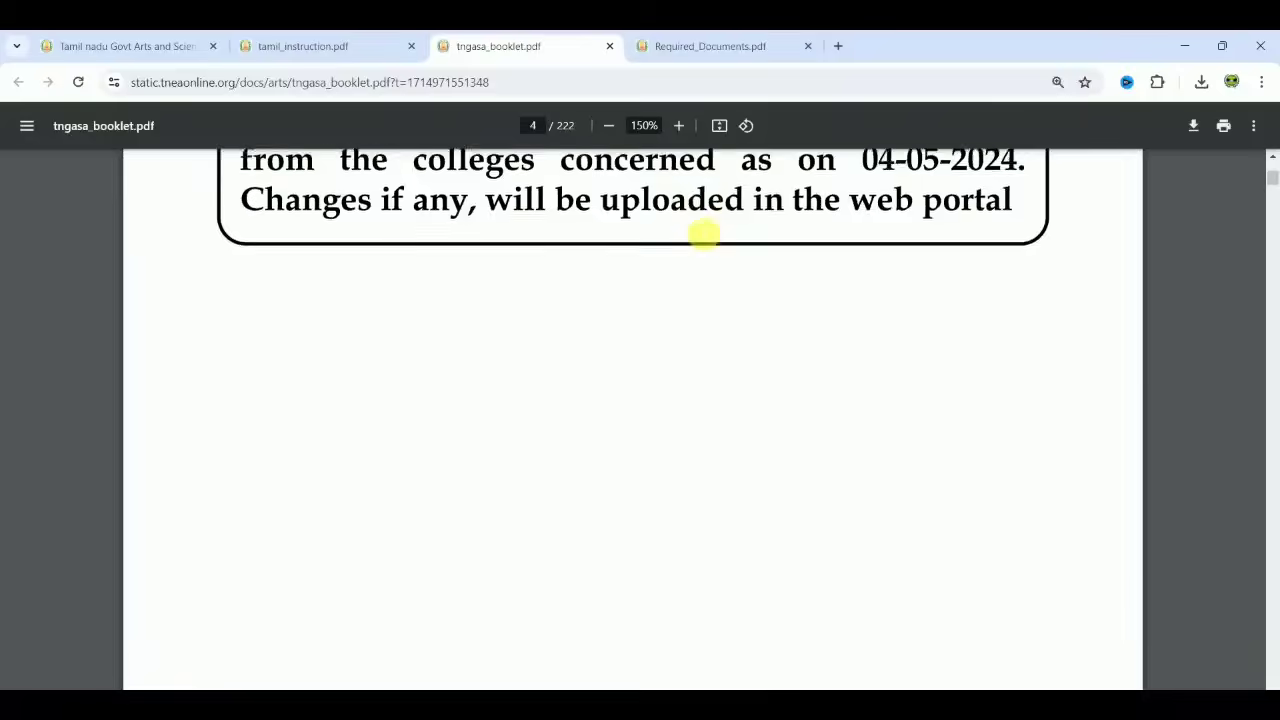
pyautogui.scroll(-1, 704, 234)
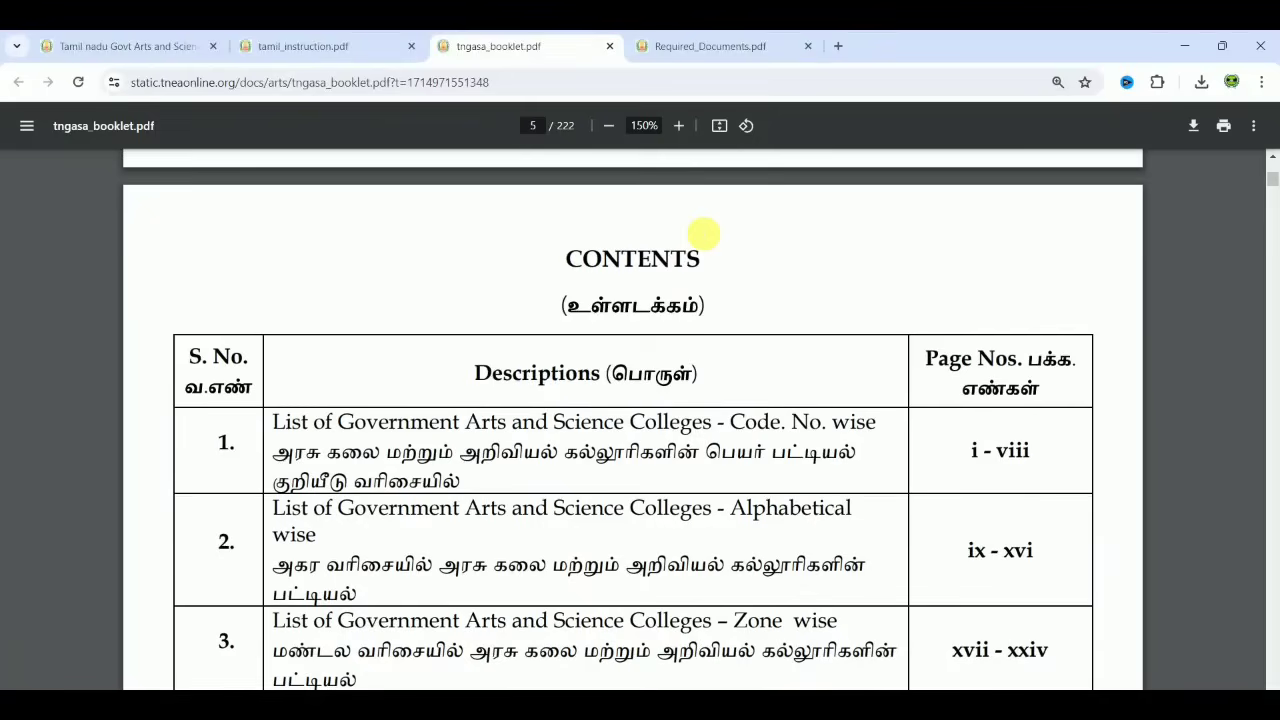
pyautogui.scroll(-15, 704, 234)
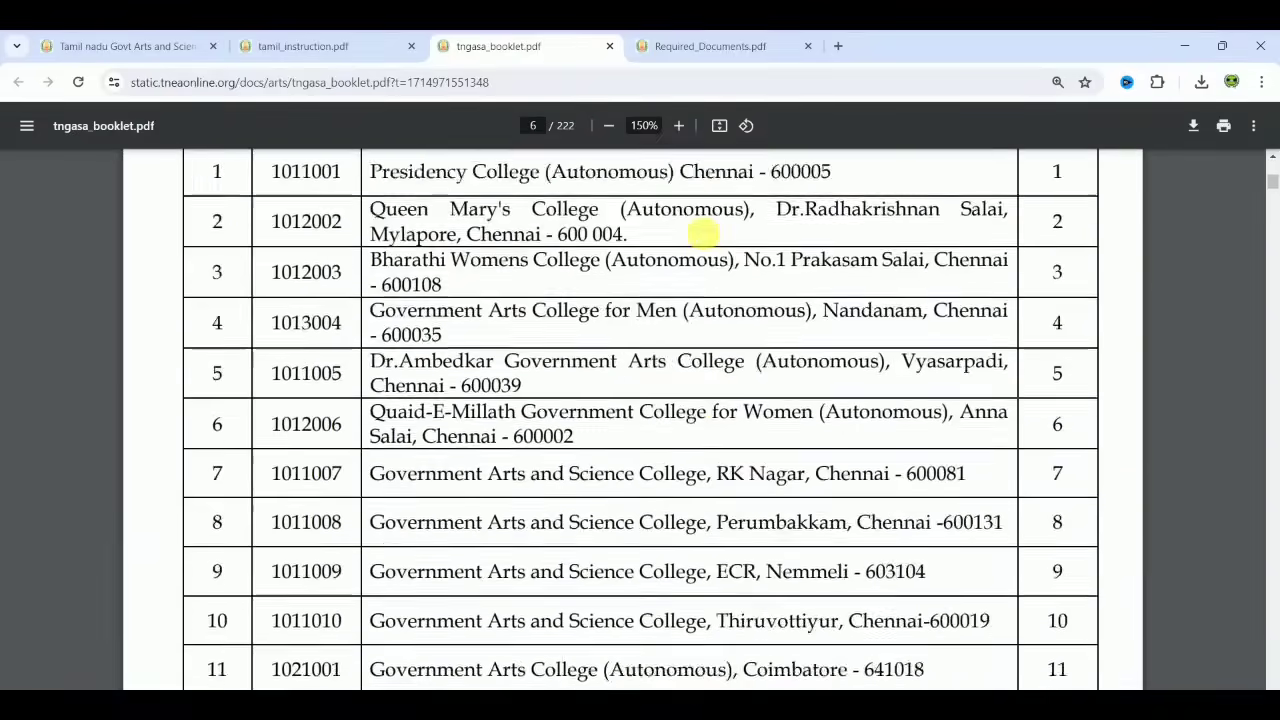
pyautogui.scroll(-20, 704, 234)
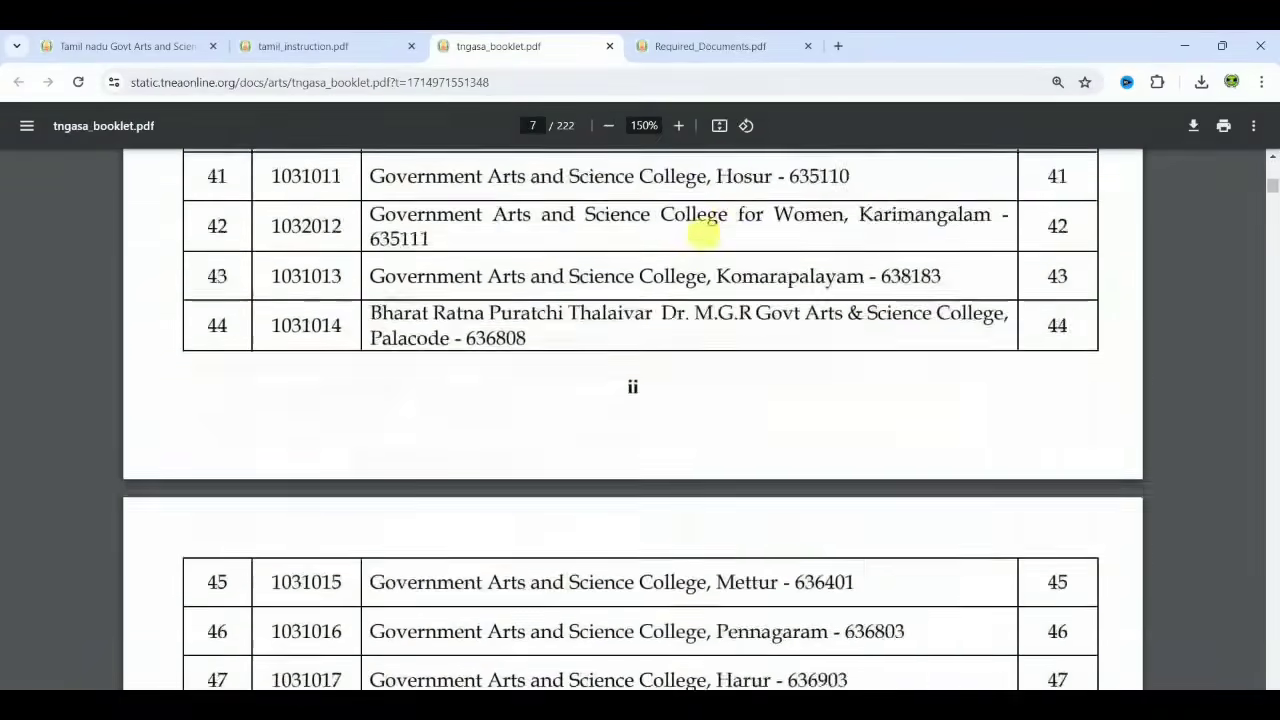
pyautogui.scroll(-20, 704, 229)
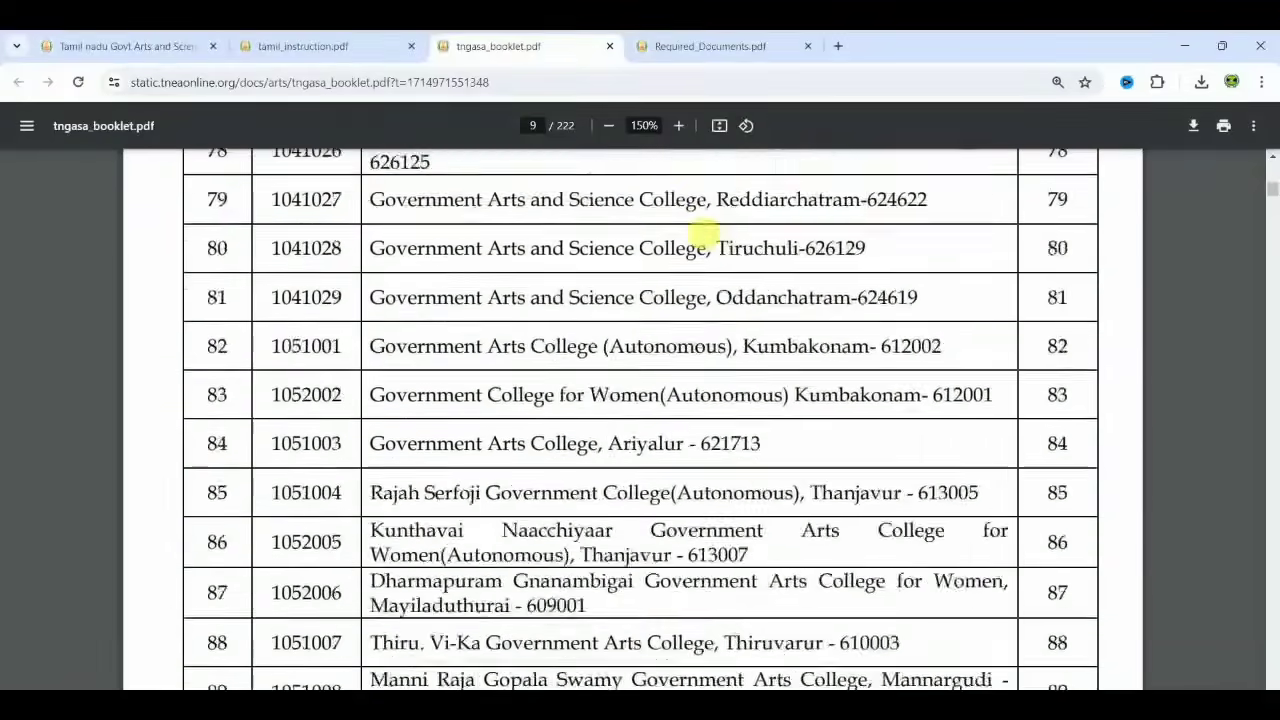
pyautogui.scroll(-20, 704, 234)
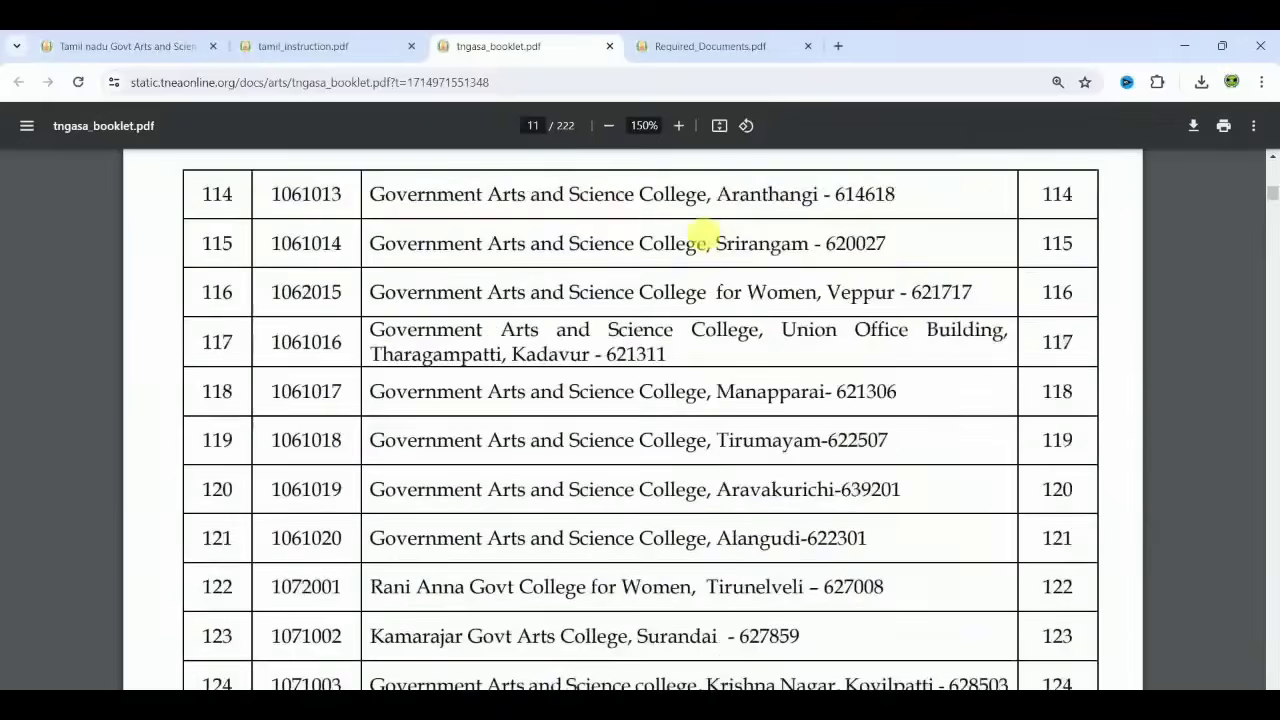
pyautogui.scroll(-20, 704, 234)
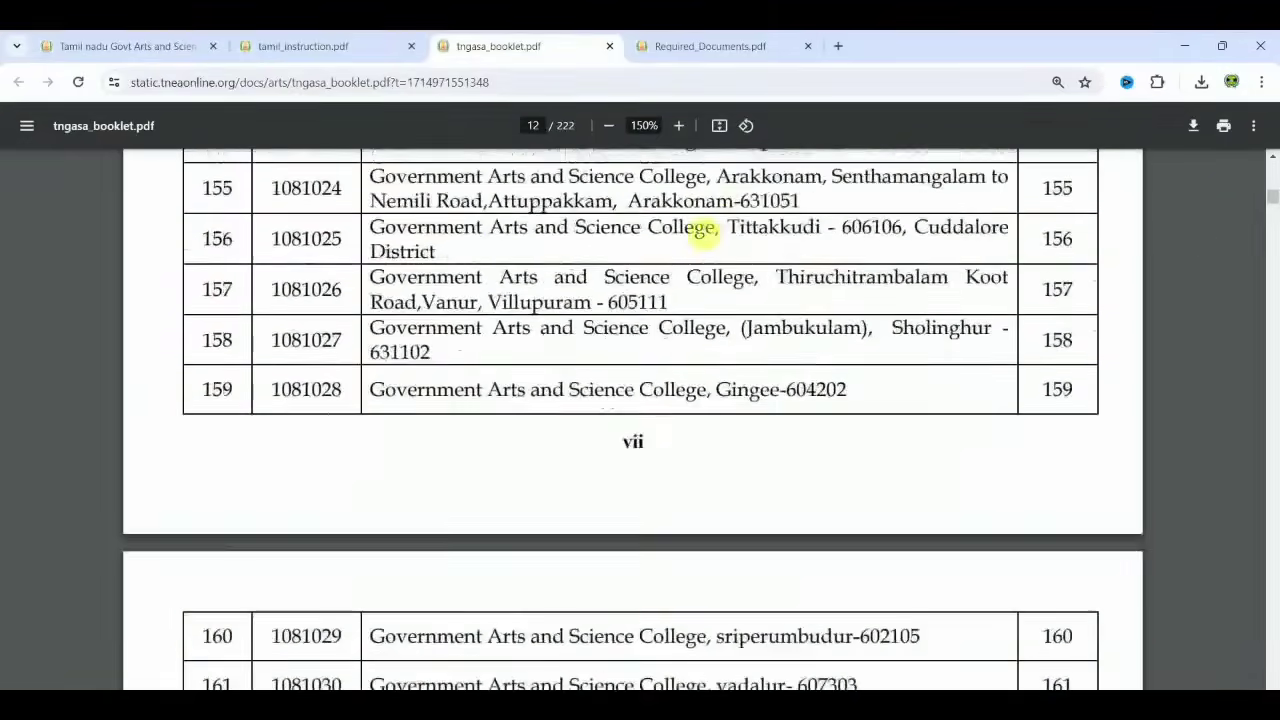
pyautogui.scroll(-15, 704, 229)
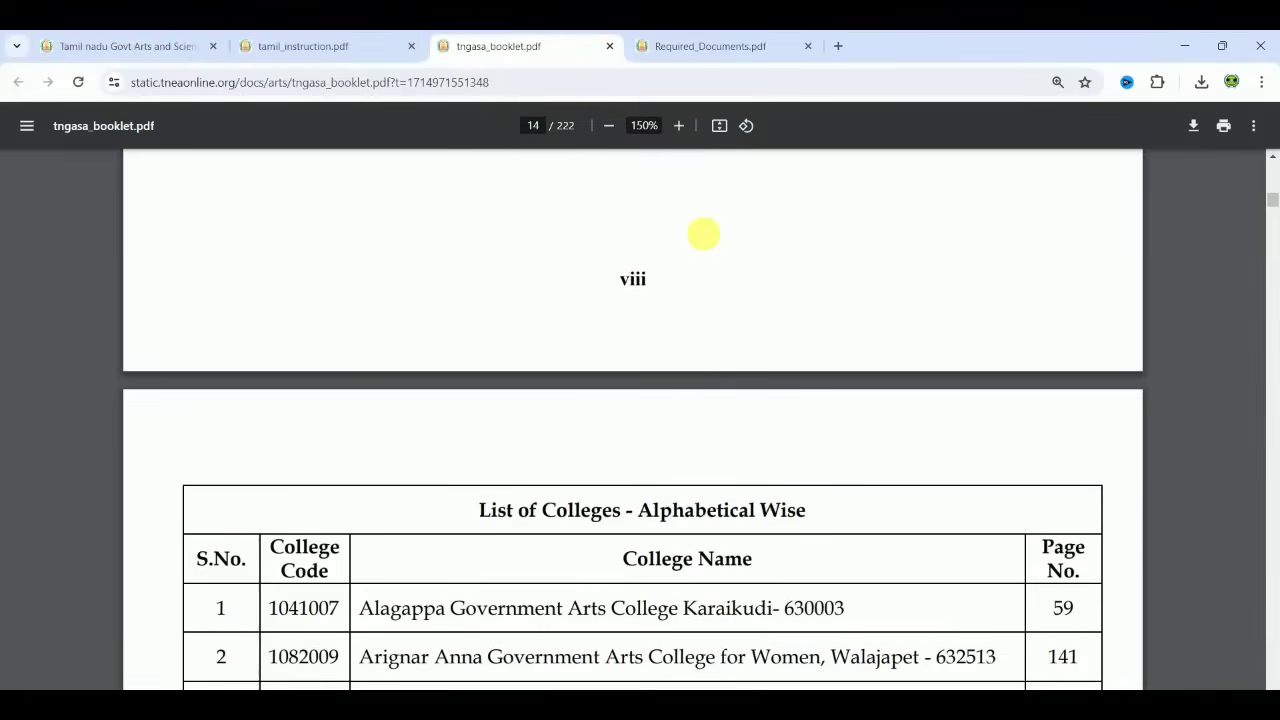
pyautogui.scroll(-20, 703, 226)
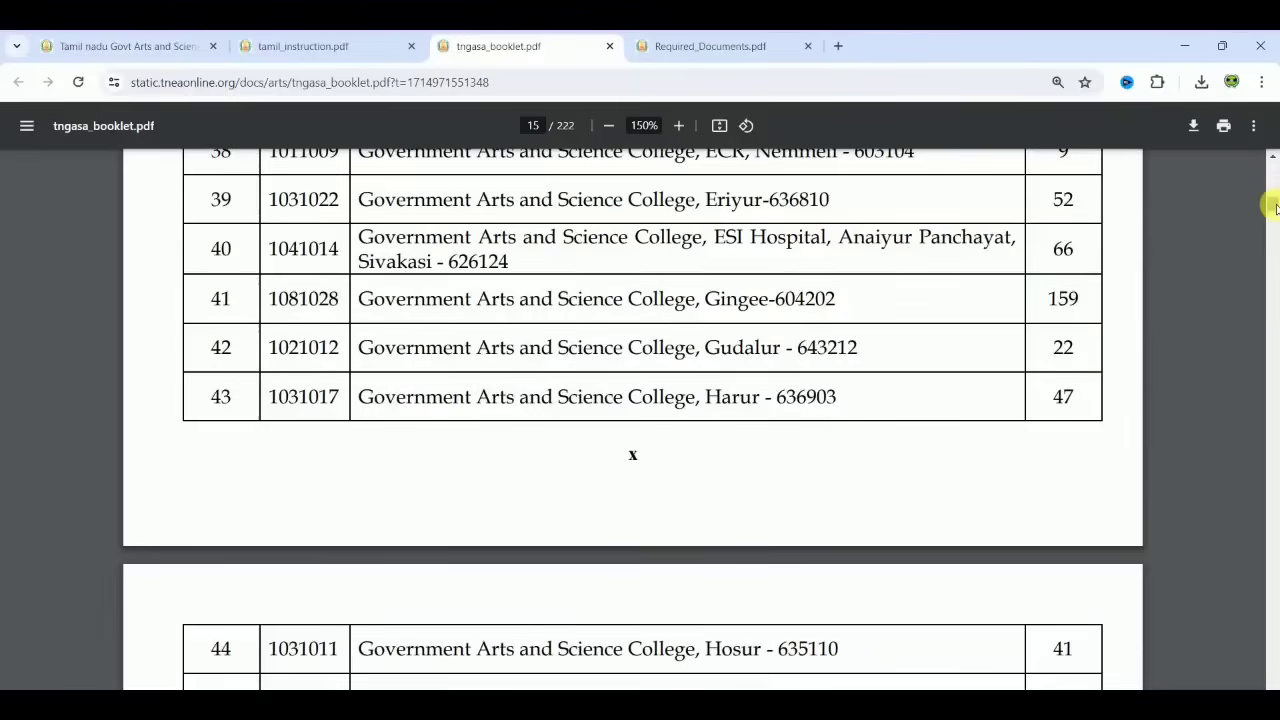
pyautogui.moveTo(1272, 206); pyautogui.dragTo(1272, 462)
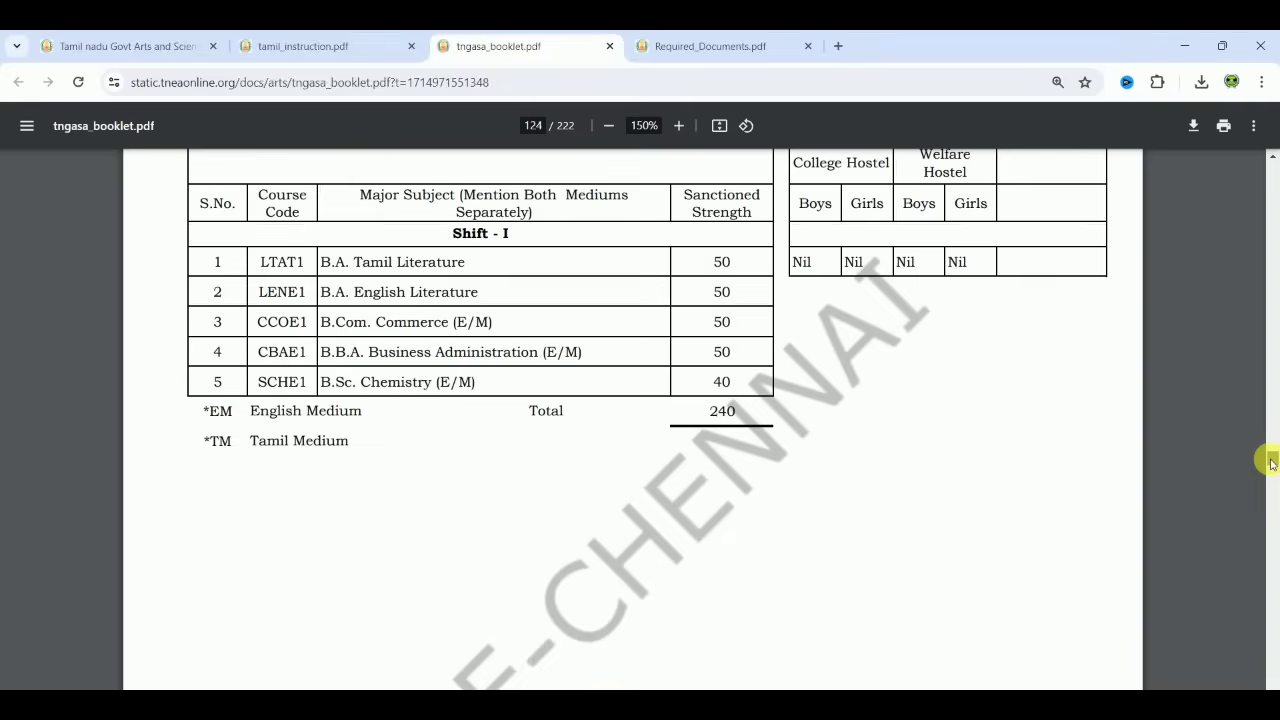
pyautogui.moveTo(1272, 462); pyautogui.dragTo(1272, 627)
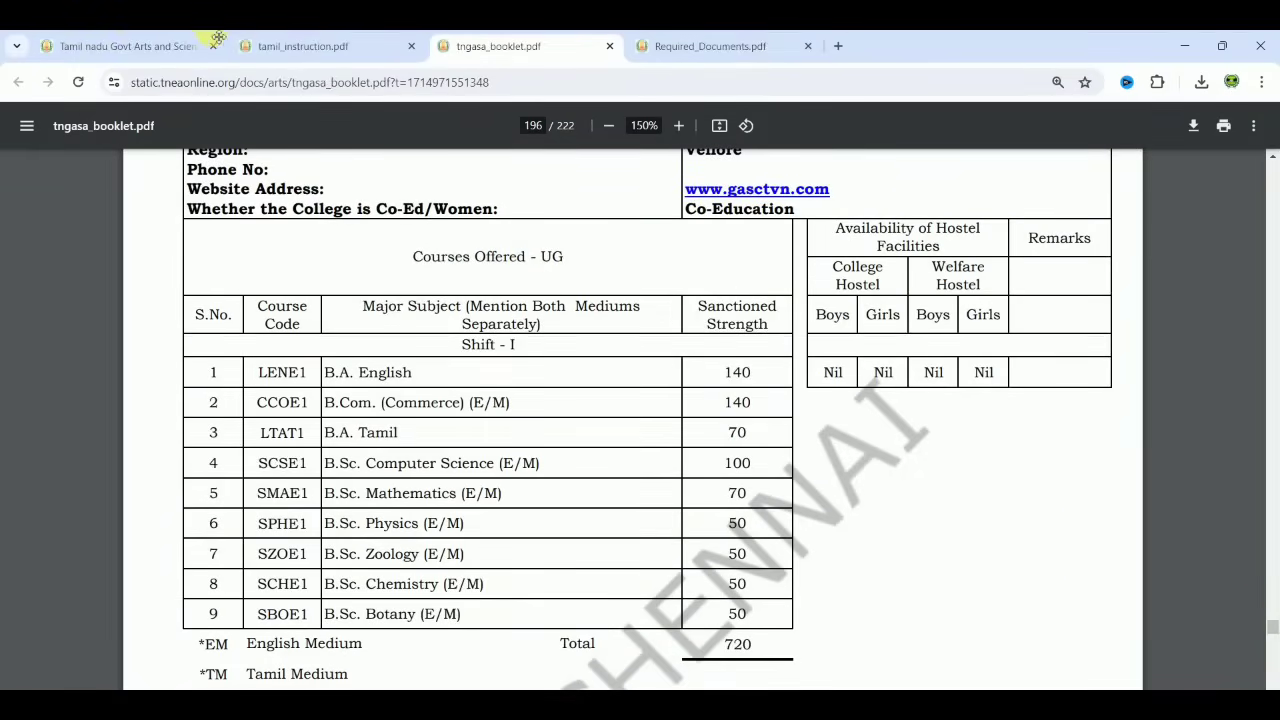
pyautogui.click(121, 42)
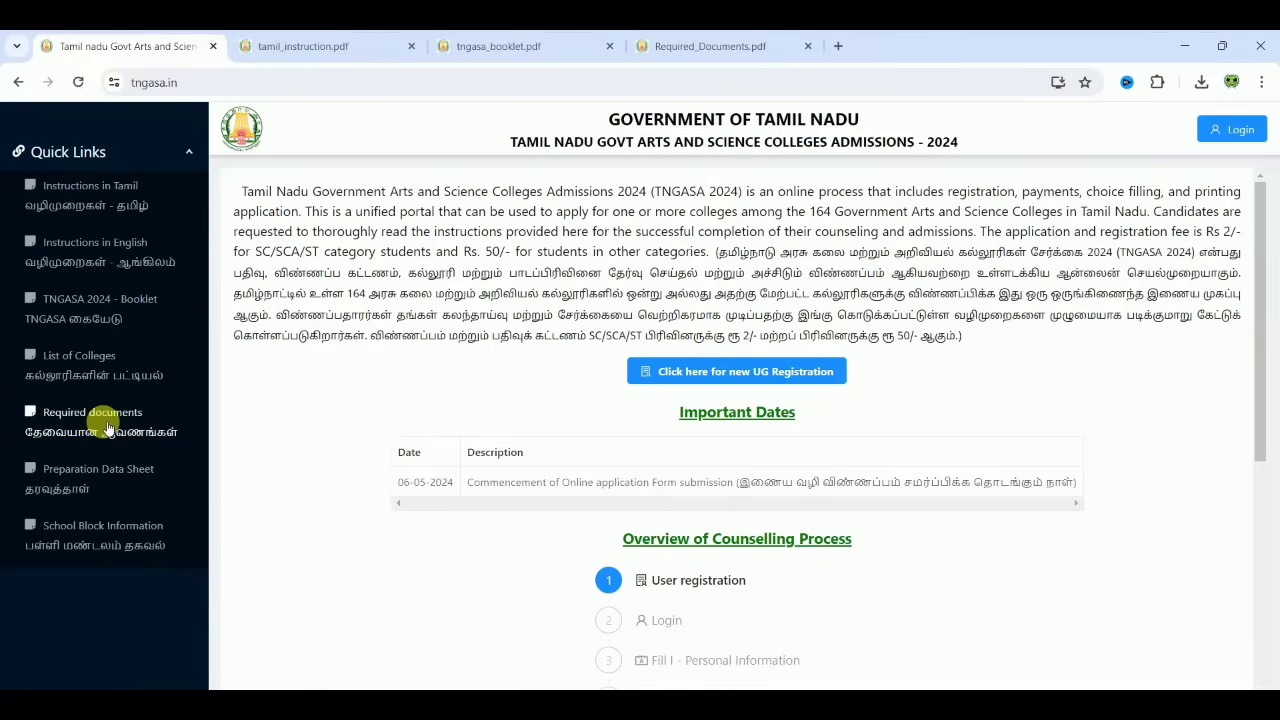
# - Read the Required Documents PDF down to item 16 and return to the tngasa.in tab
pyautogui.click(108, 428)
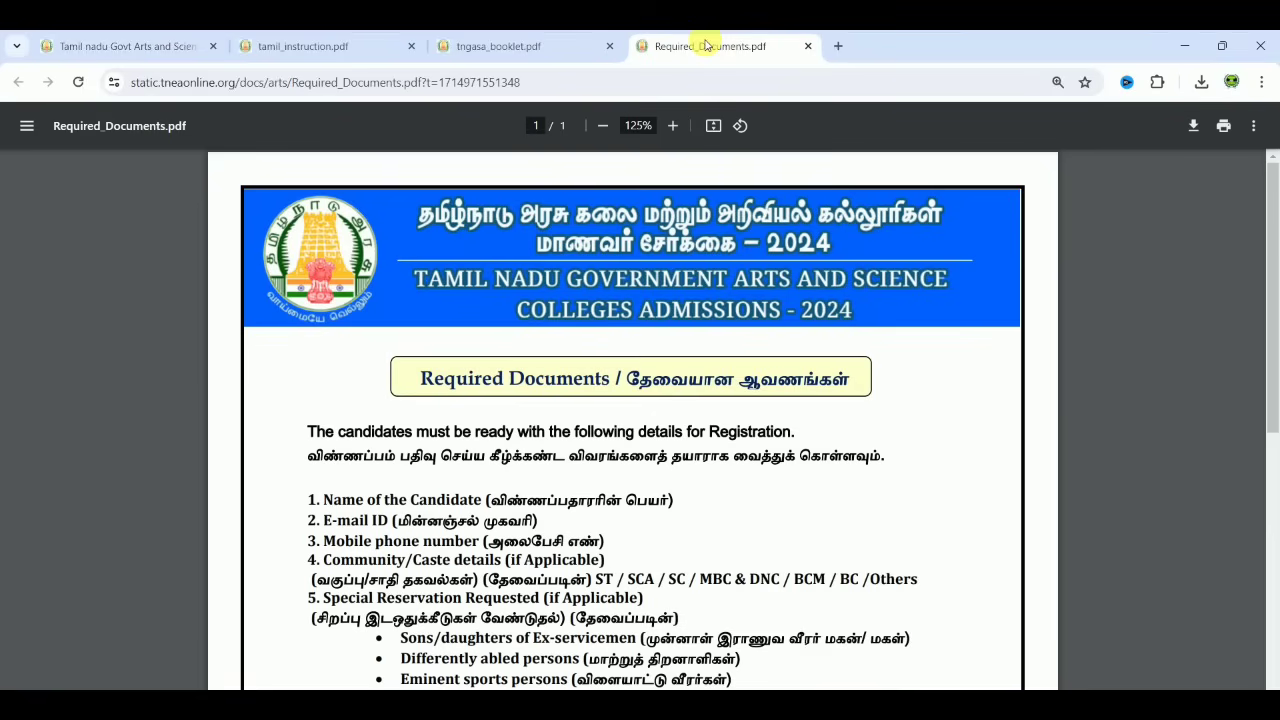
pyautogui.scroll(-2, 933, 414)
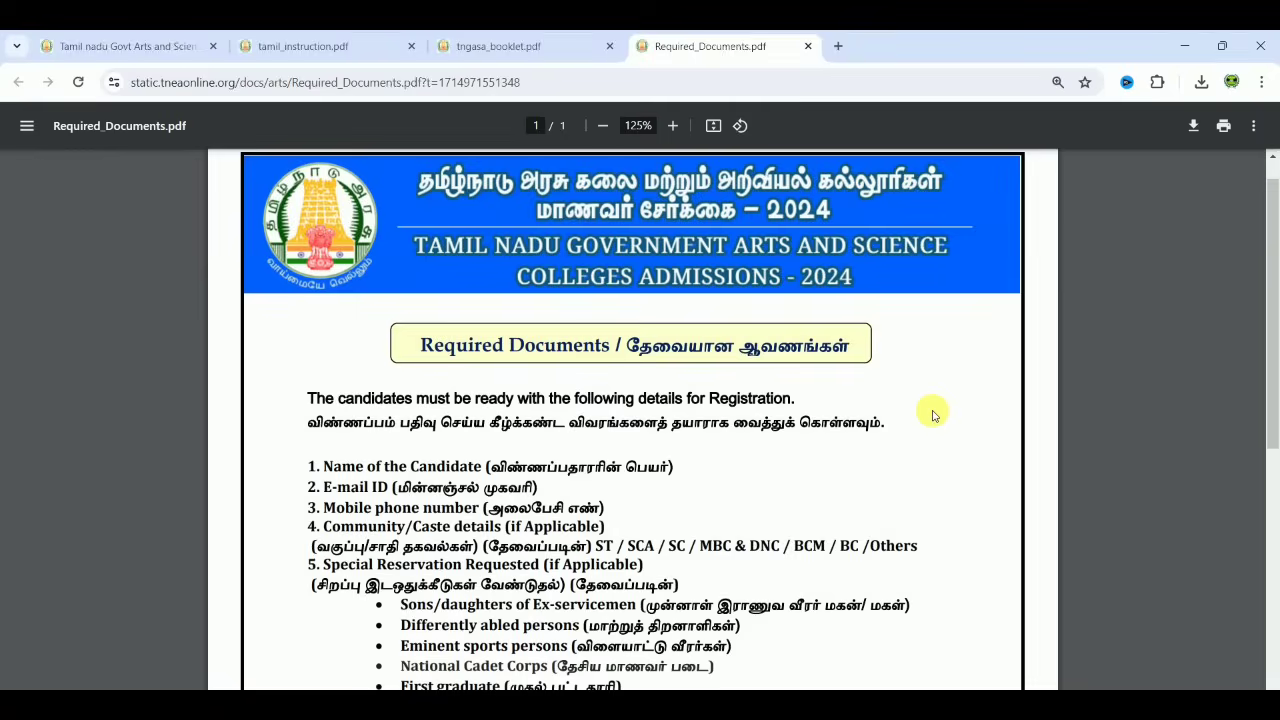
pyautogui.scroll(-5, 933, 414)
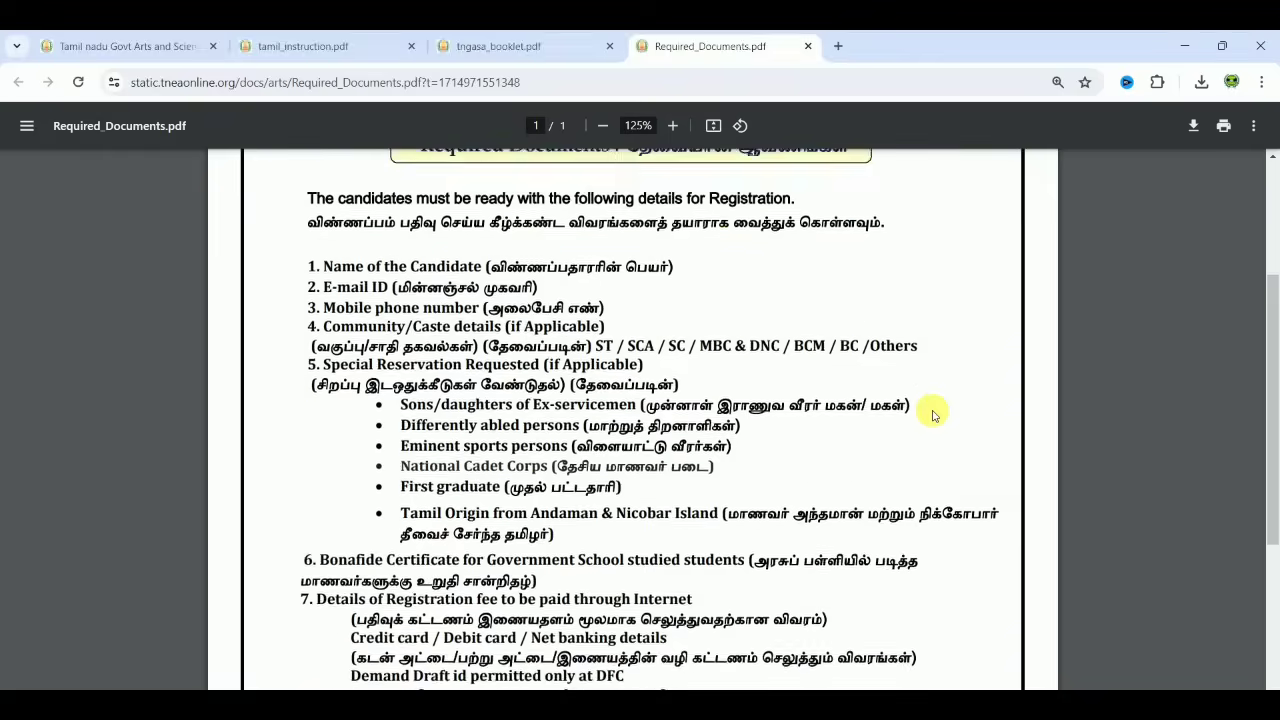
pyautogui.scroll(-2, 933, 414)
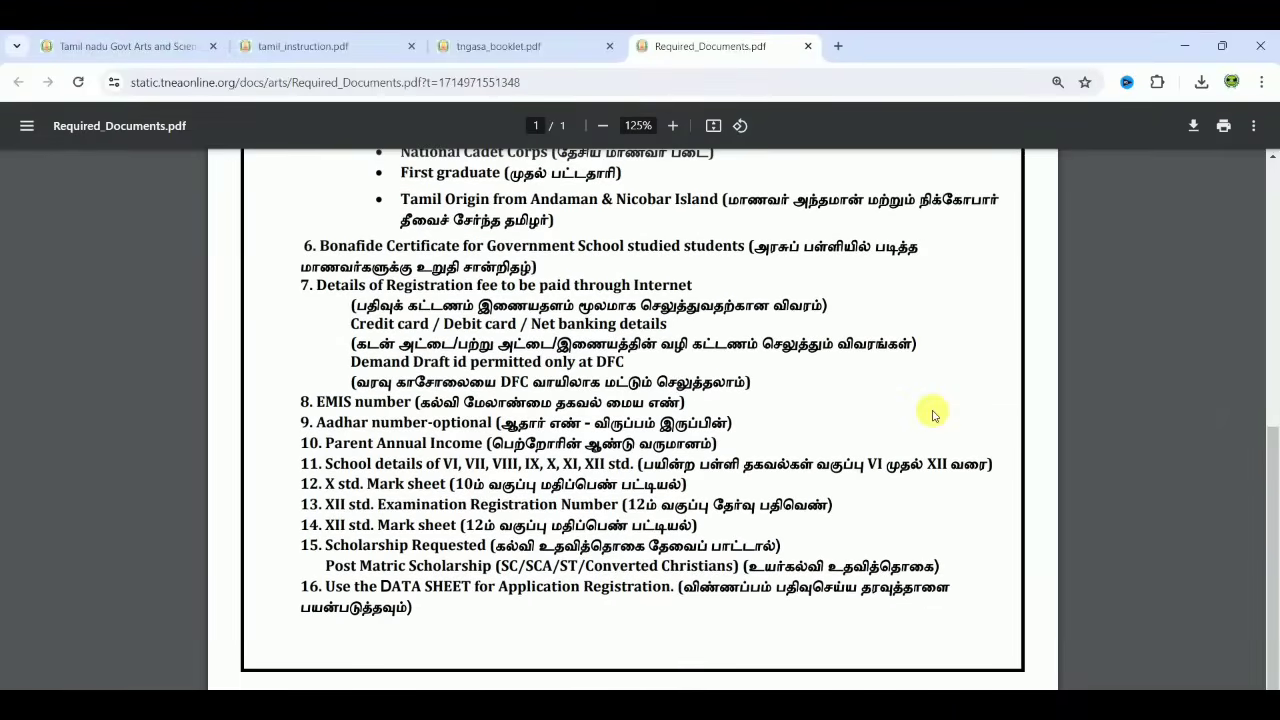
pyautogui.click(128, 44)
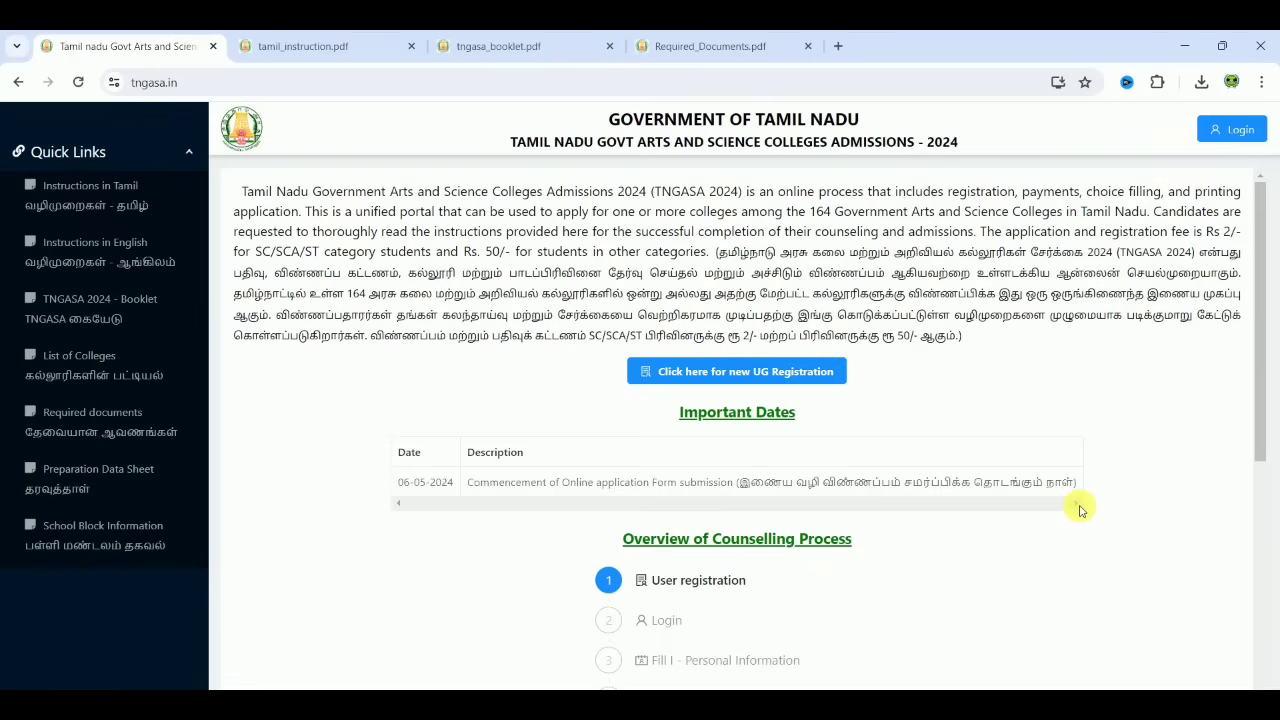
# - Scroll the TNGASA home page down and back up to review it
pyautogui.scroll(-5, 1155, 540)
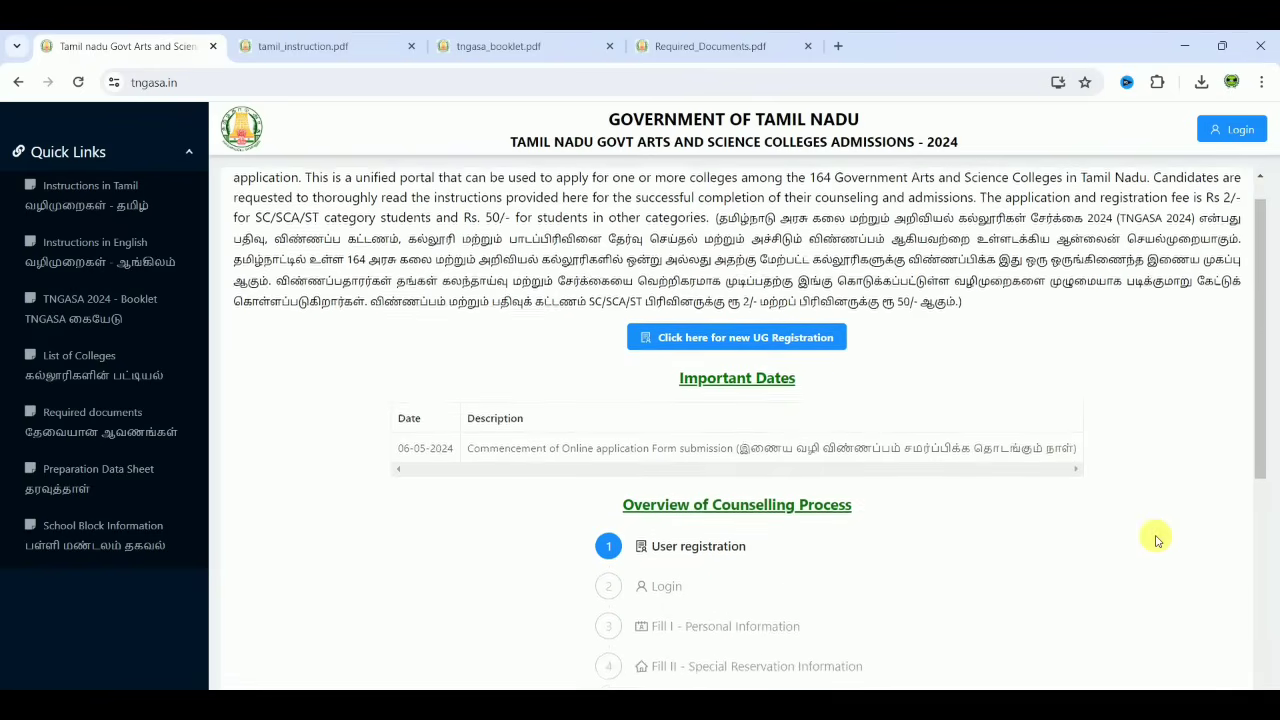
pyautogui.scroll(5, 1155, 540)
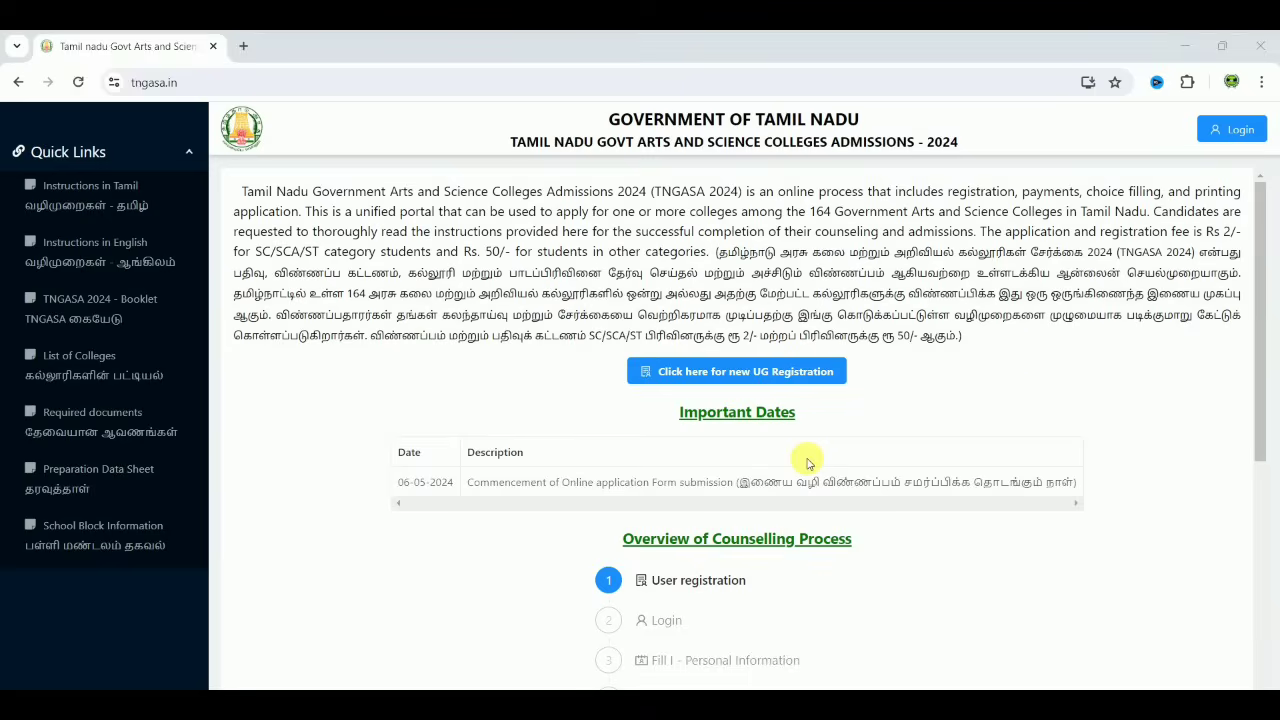
# - Open the new UG registration form and enter the applicant's name, mobile number and e-mail twice
pyautogui.click(759, 381)
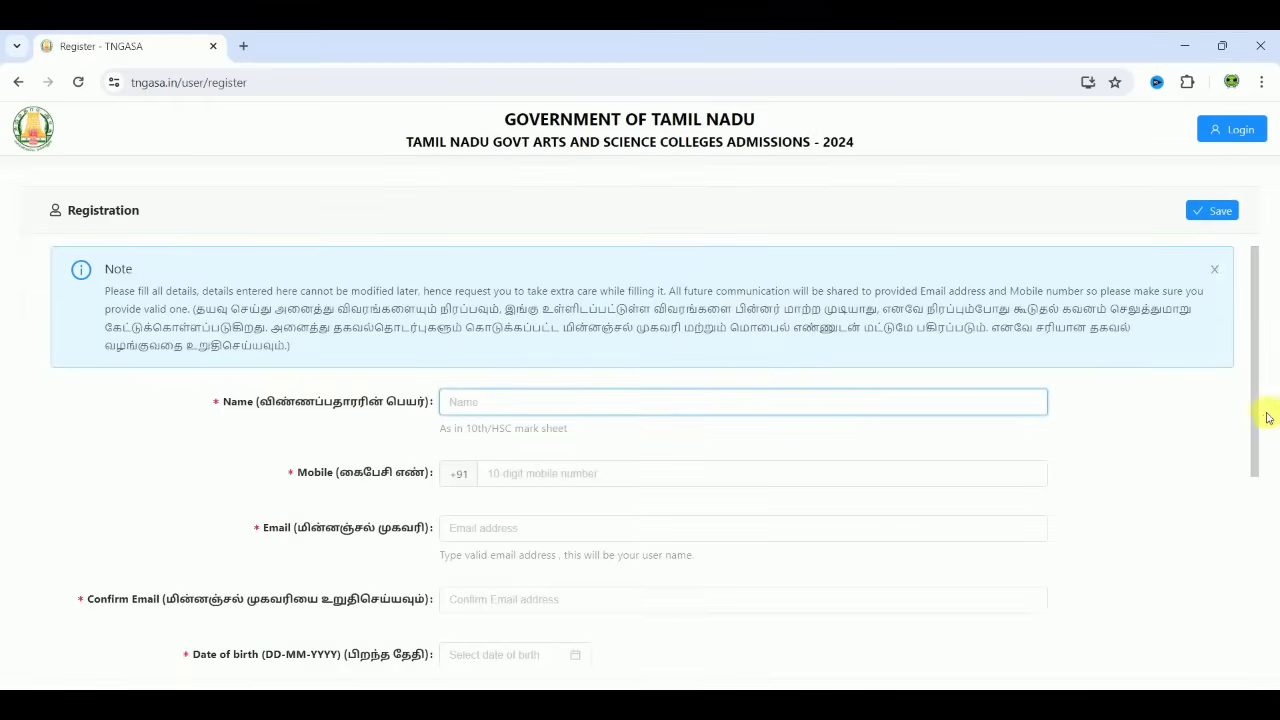
pyautogui.moveTo(1254, 430); pyautogui.dragTo(1251, 491)
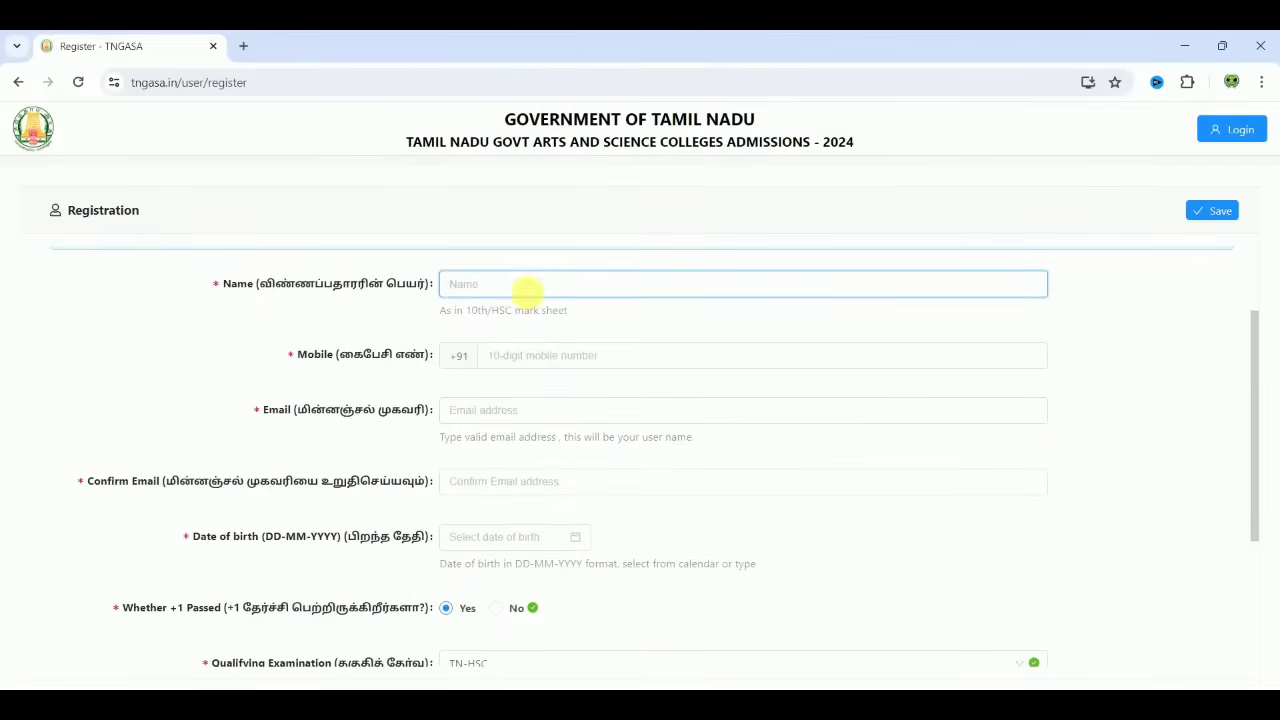
pyautogui.write('S')
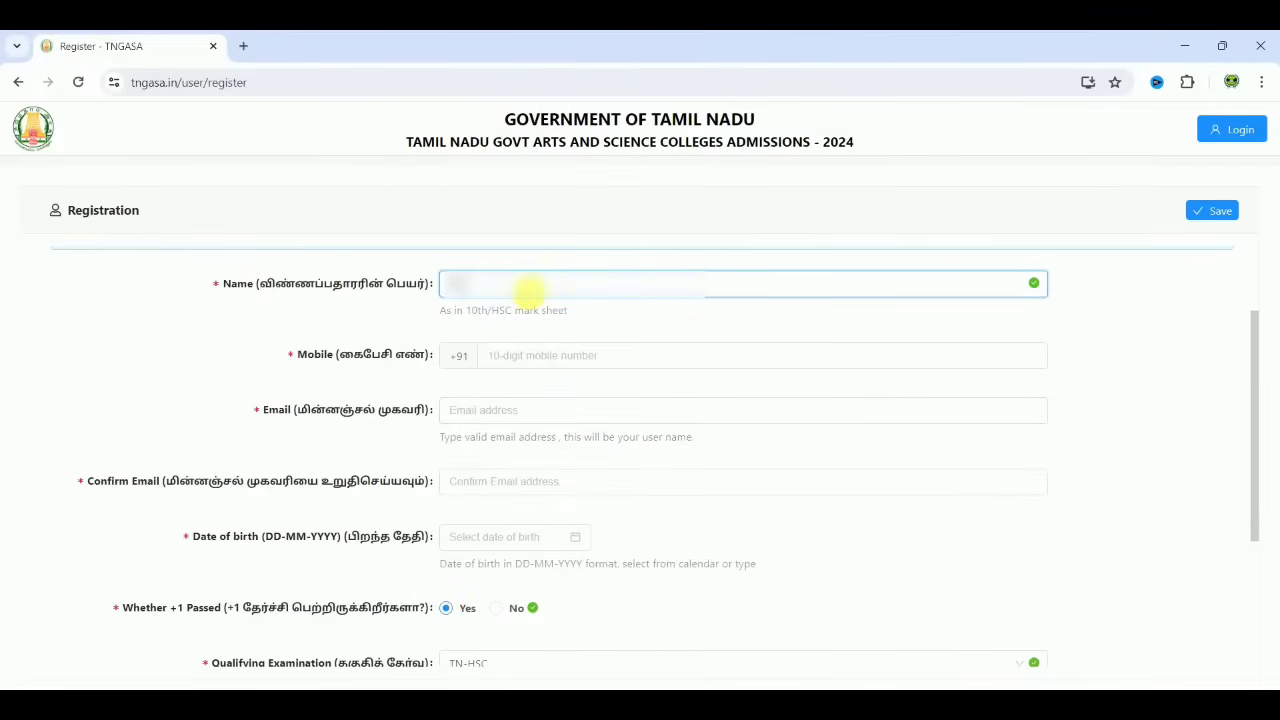
pyautogui.write('MPLEAN')
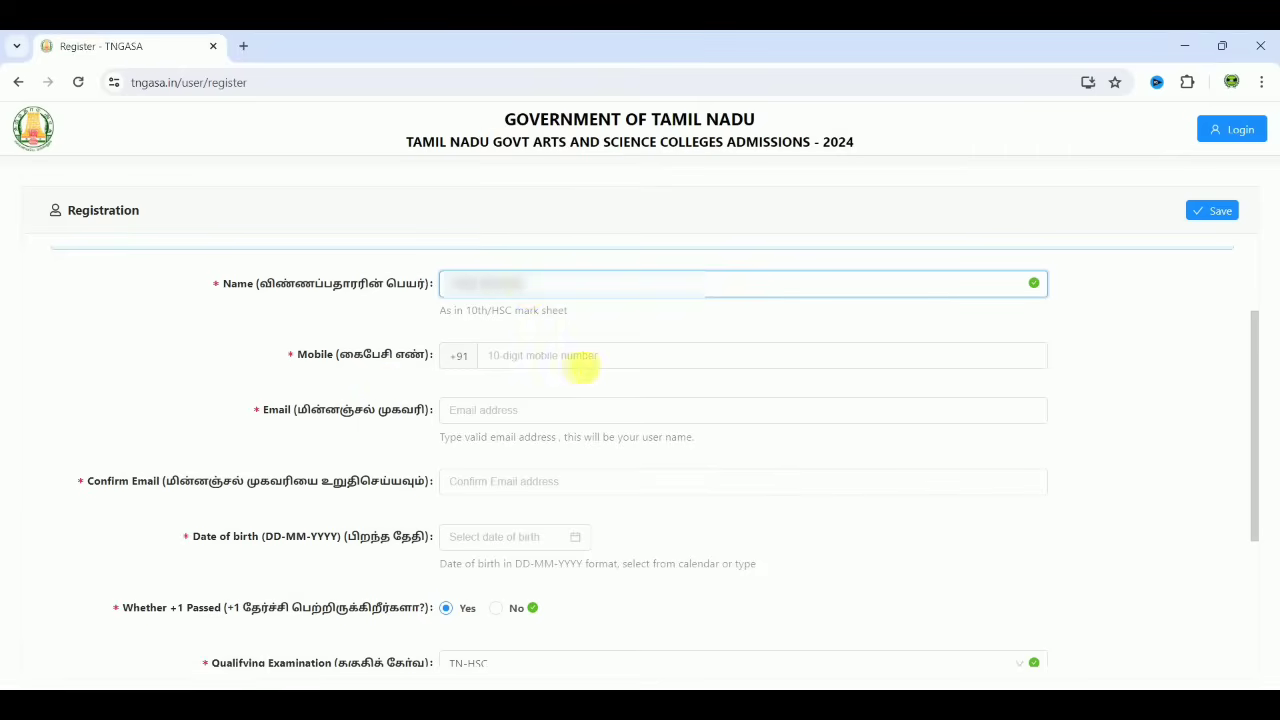
pyautogui.click(582, 360)
pyautogui.write('88')
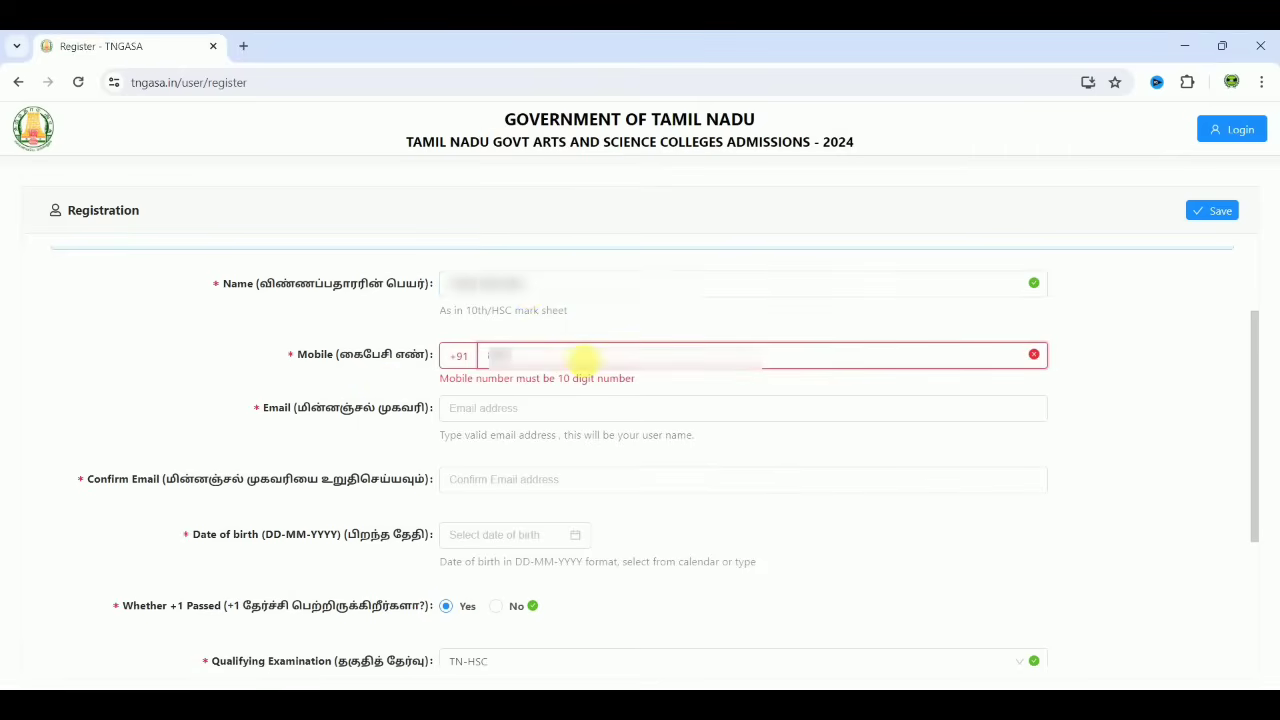
pyautogui.write('8888')
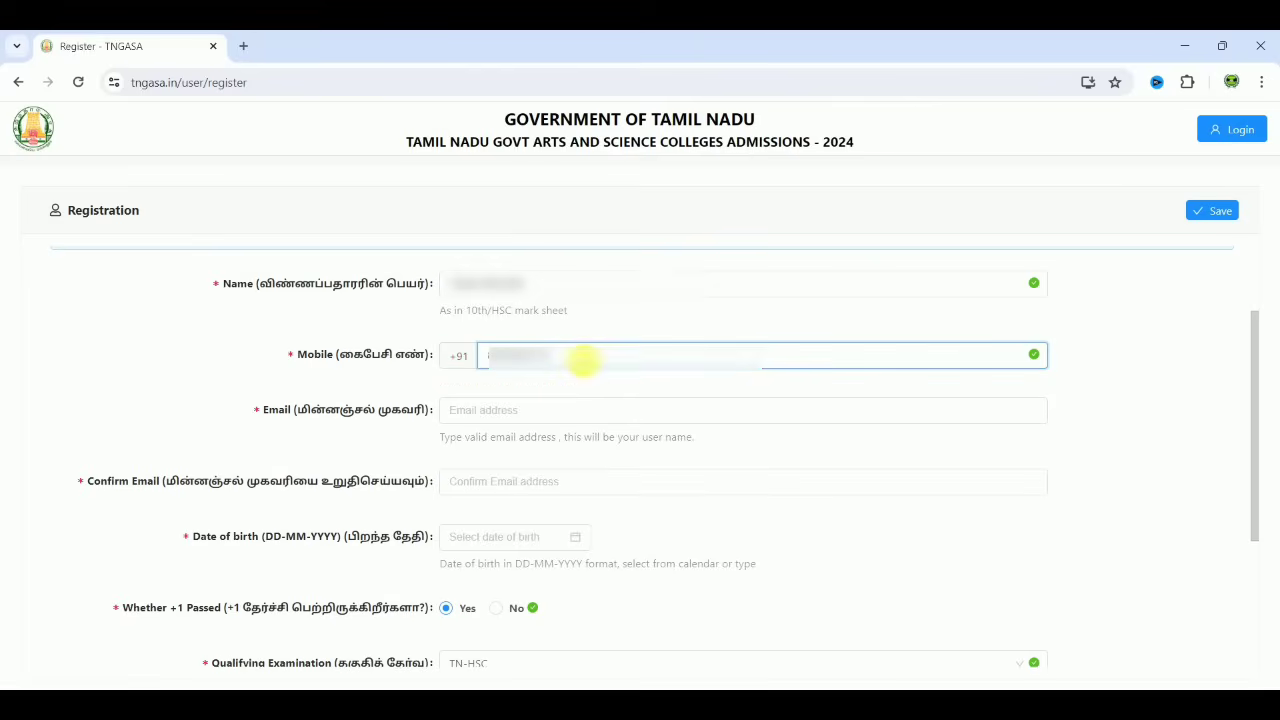
pyautogui.click(540, 409)
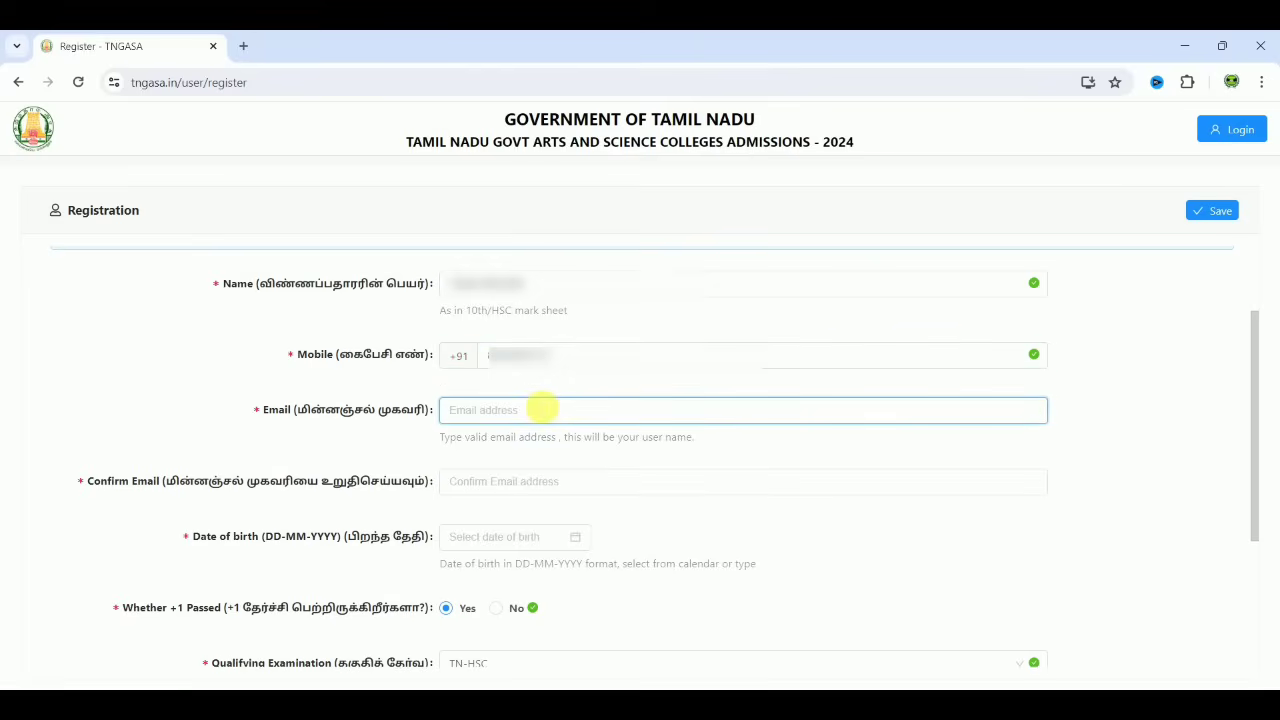
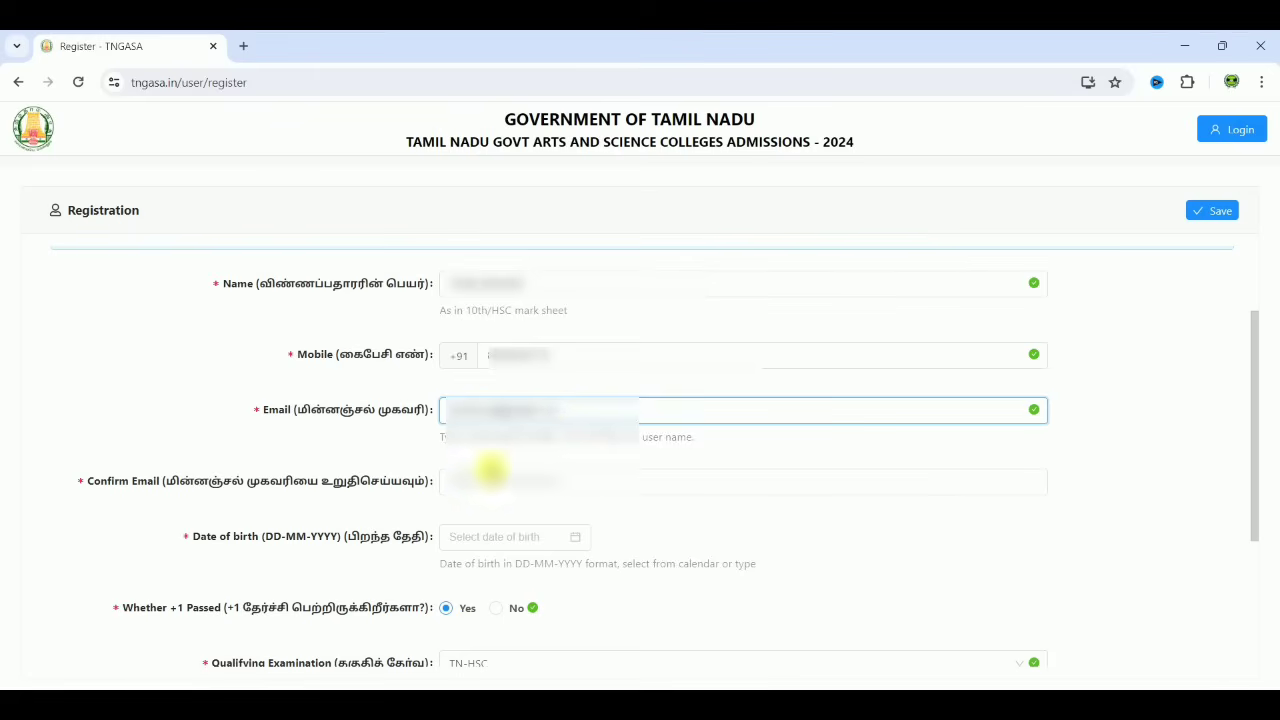
pyautogui.click(496, 485)
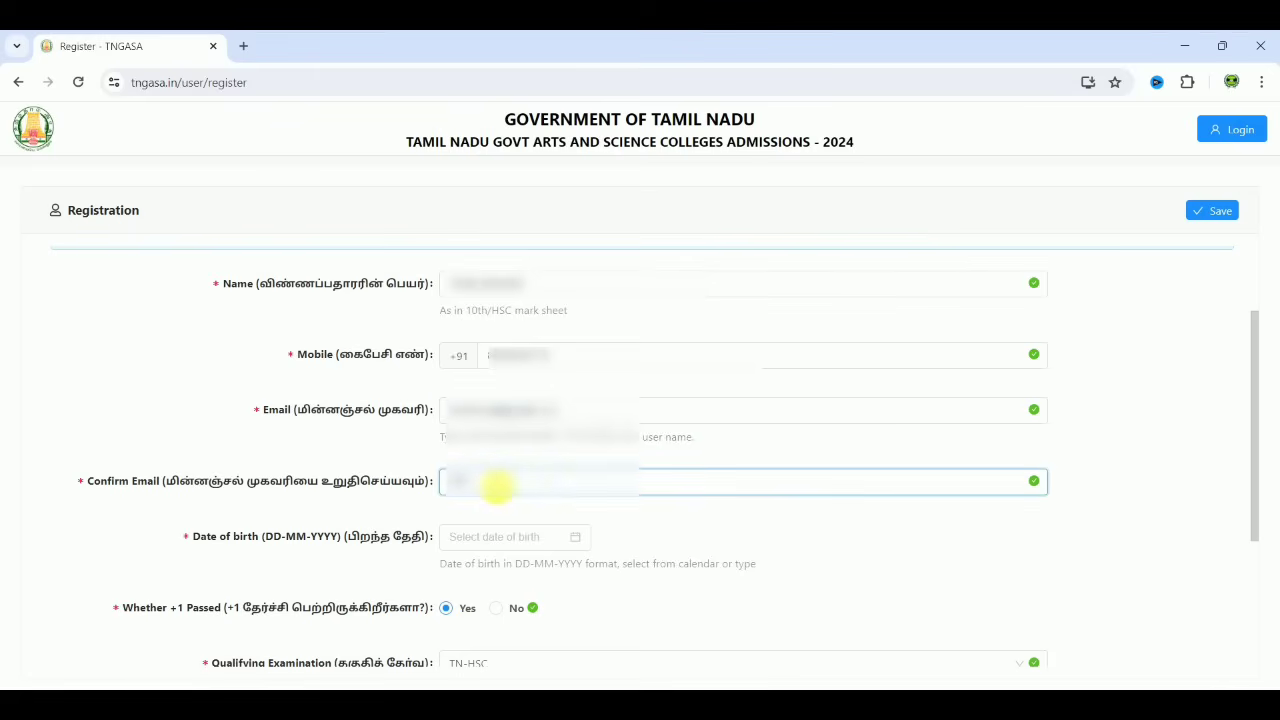
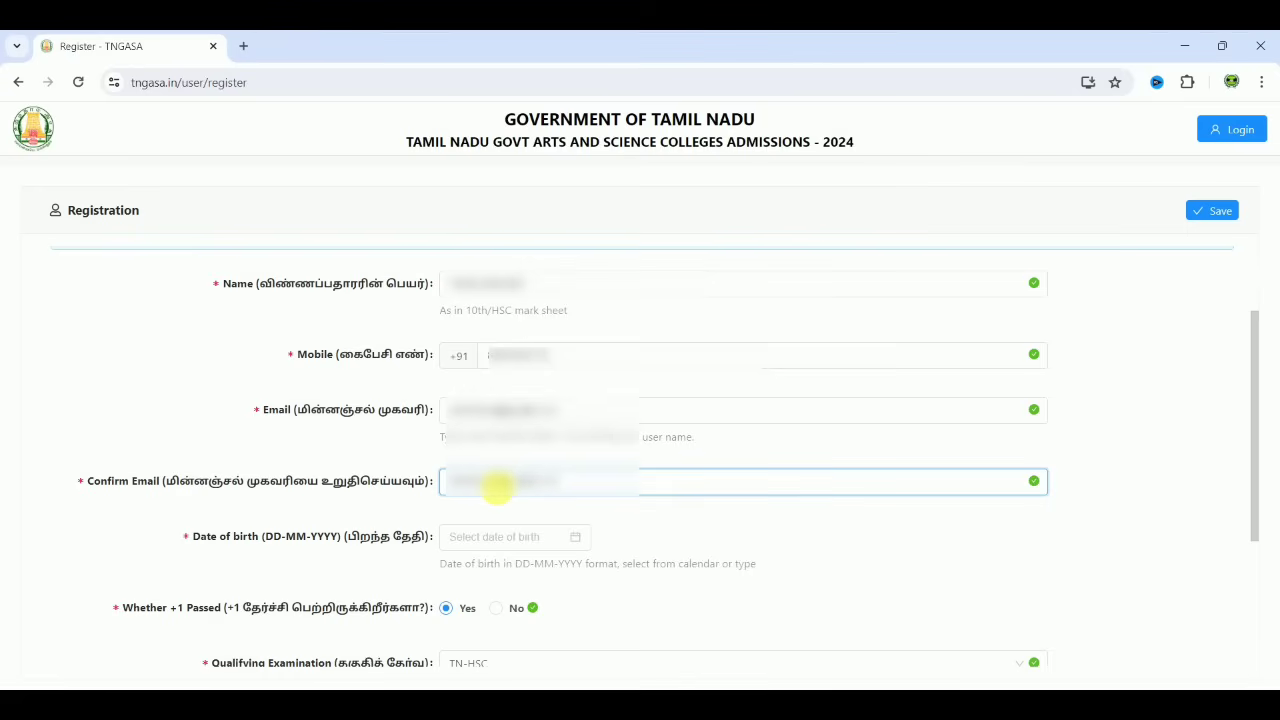
# - Pick 05-05-2007 as the date of birth in the calendar
pyautogui.click(552, 537)
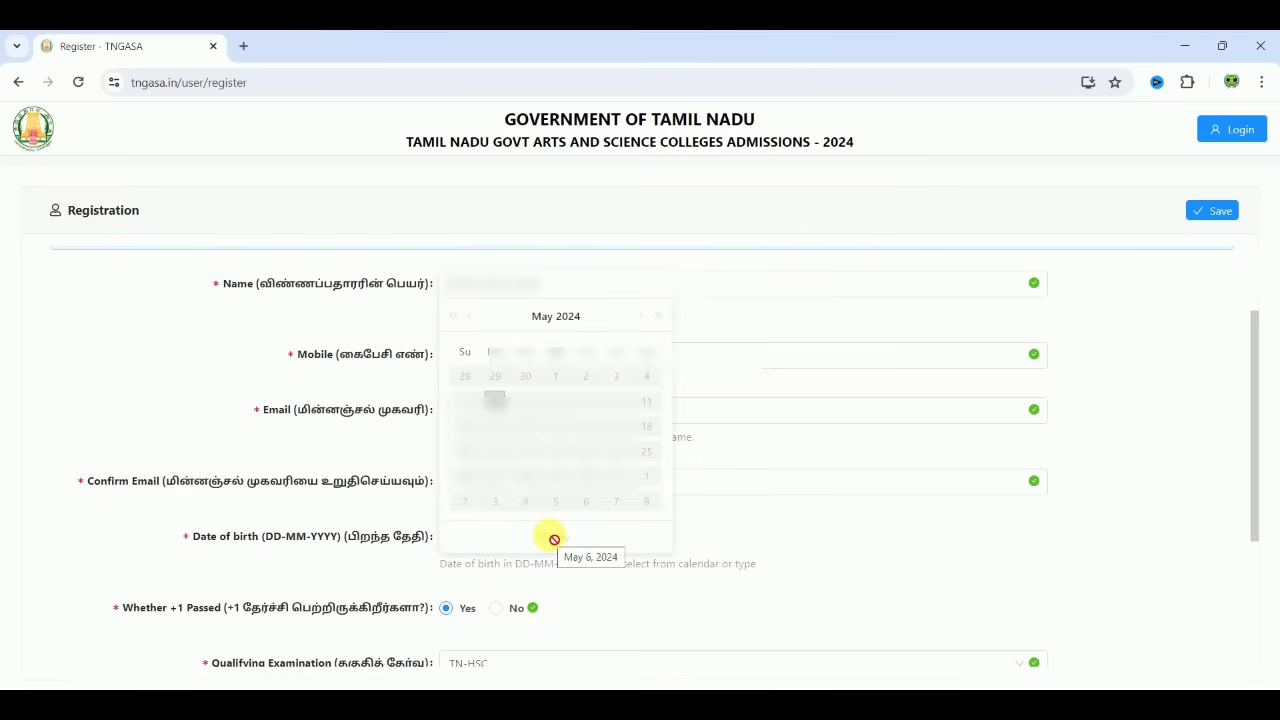
pyautogui.click(570, 318)
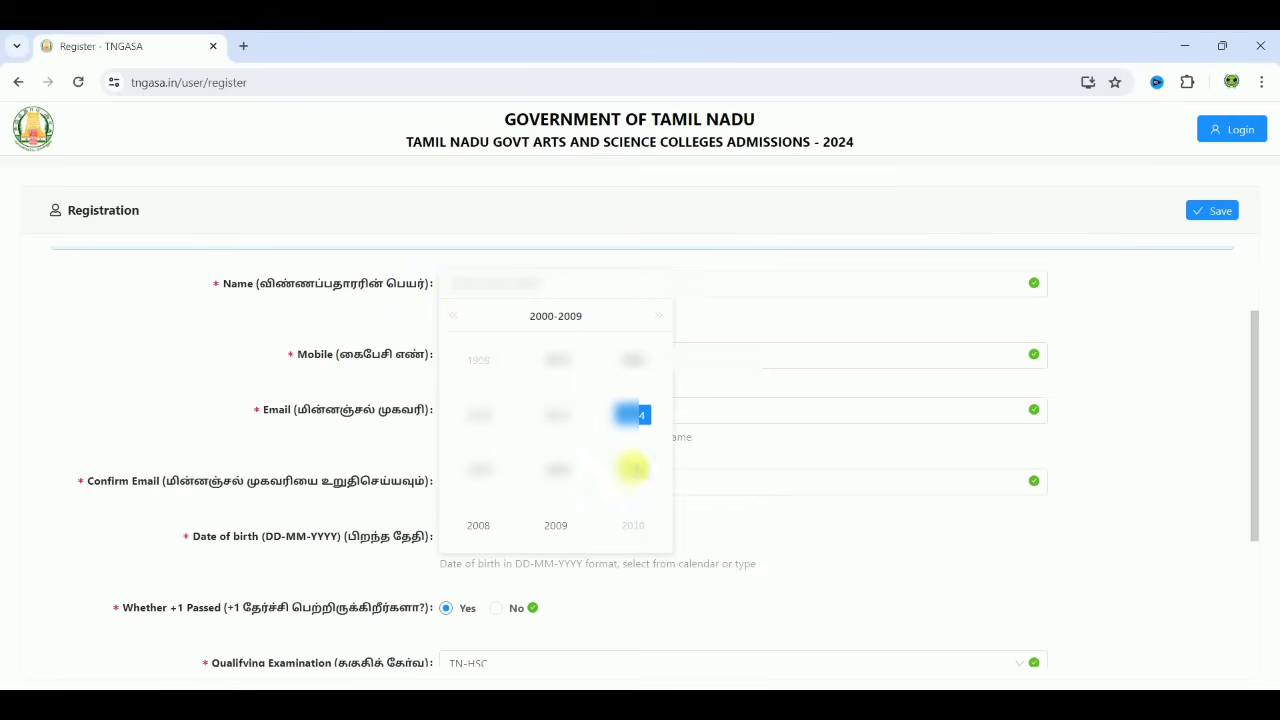
pyautogui.click(636, 470)
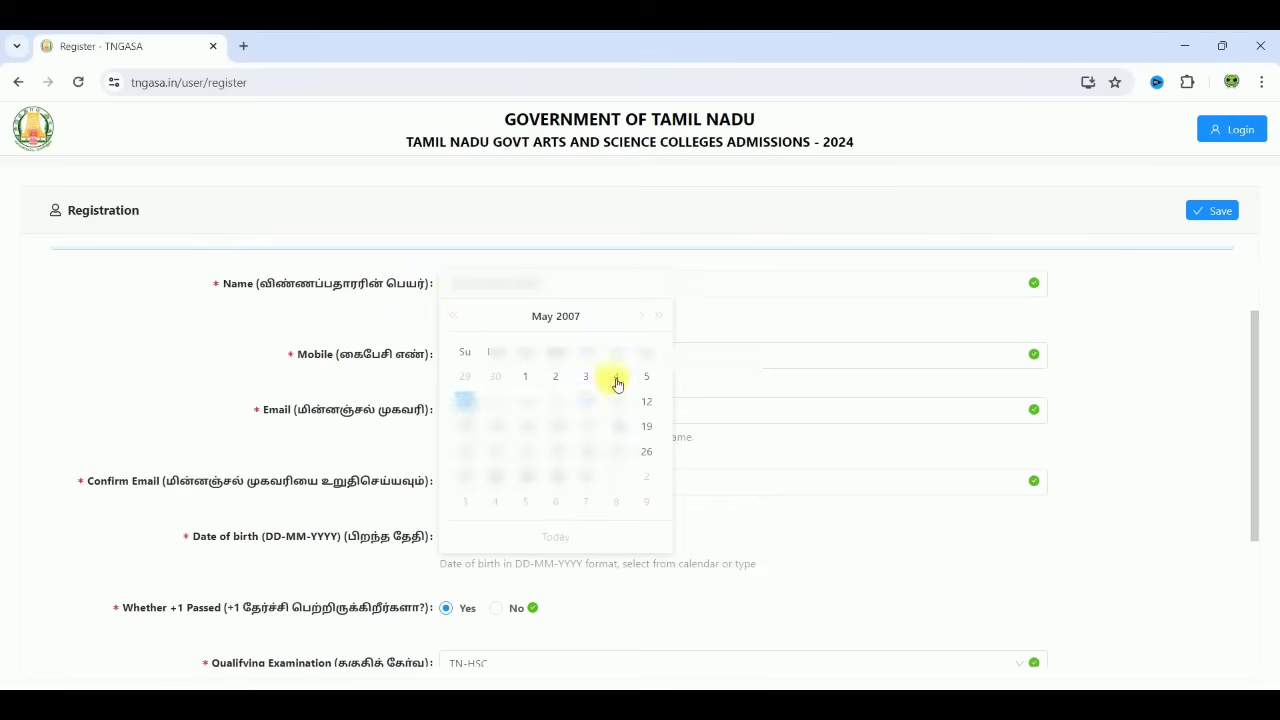
pyautogui.click(649, 380)
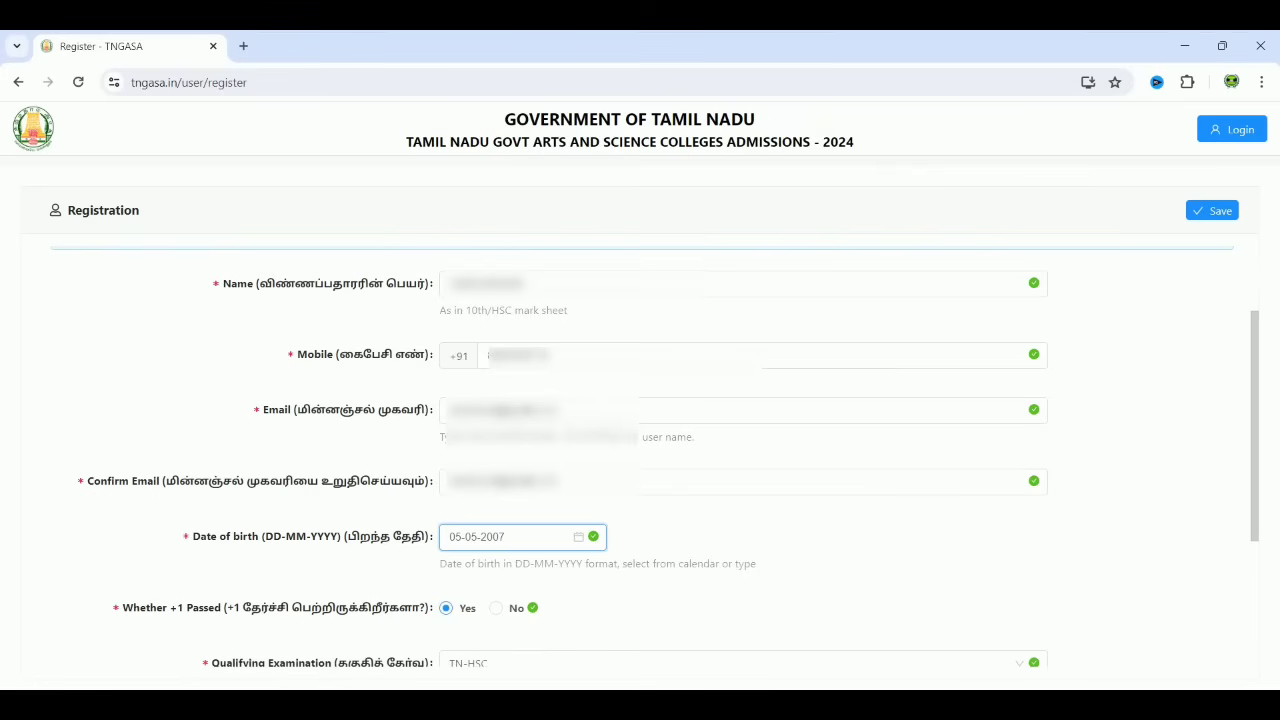
# - Enter the same strong password in Password and Confirm password, then save the registration form
pyautogui.scroll(-2, 645, 463)
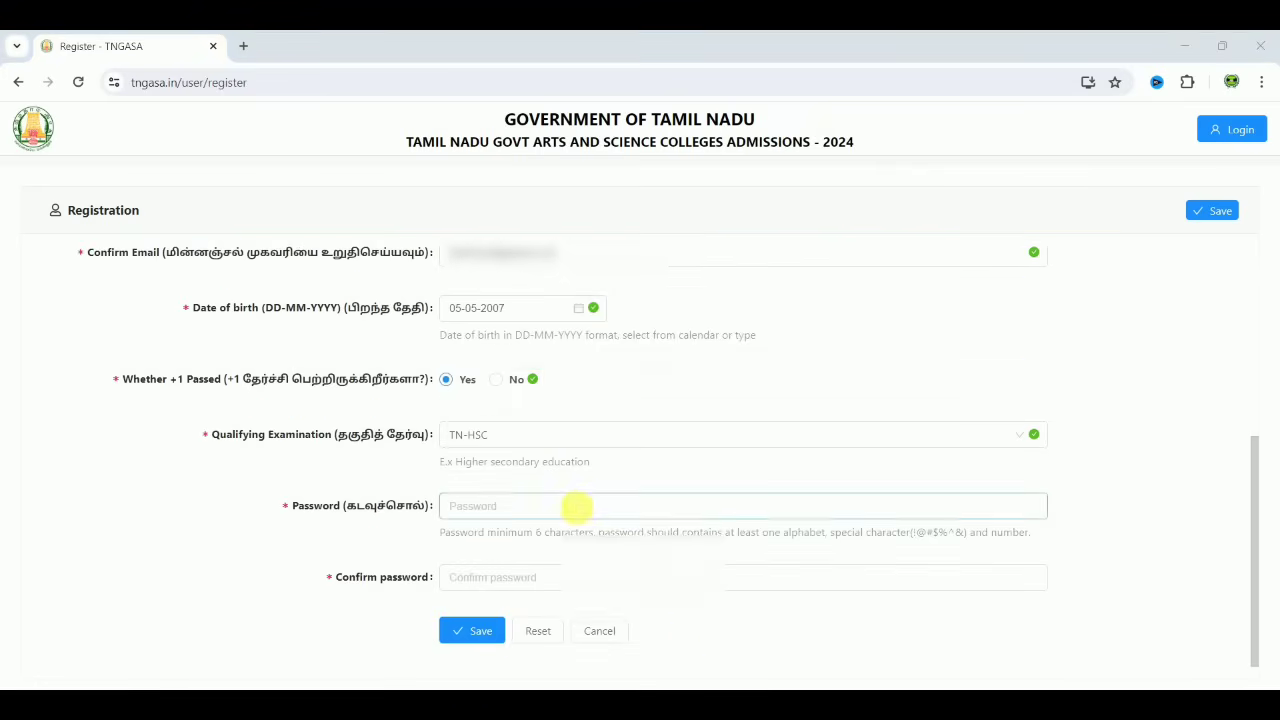
pyautogui.click(576, 507)
pyautogui.write('•')
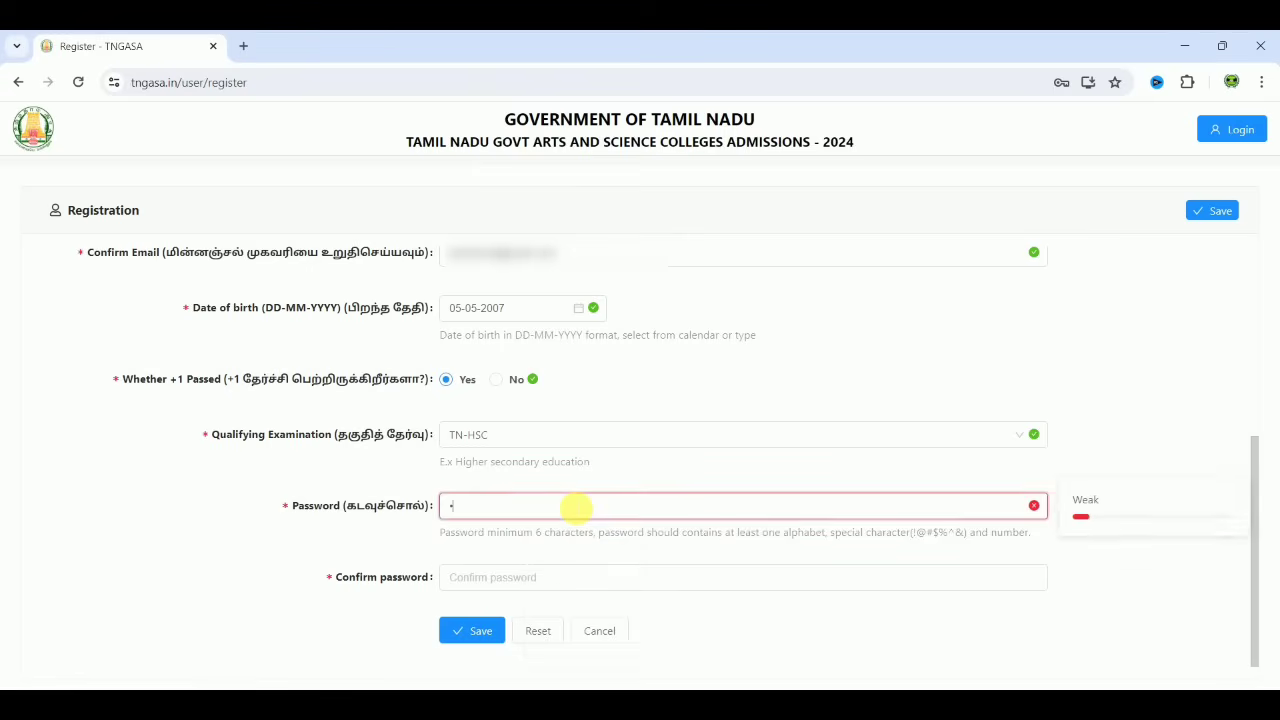
pyautogui.write('••••••••')
pyautogui.click(512, 578)
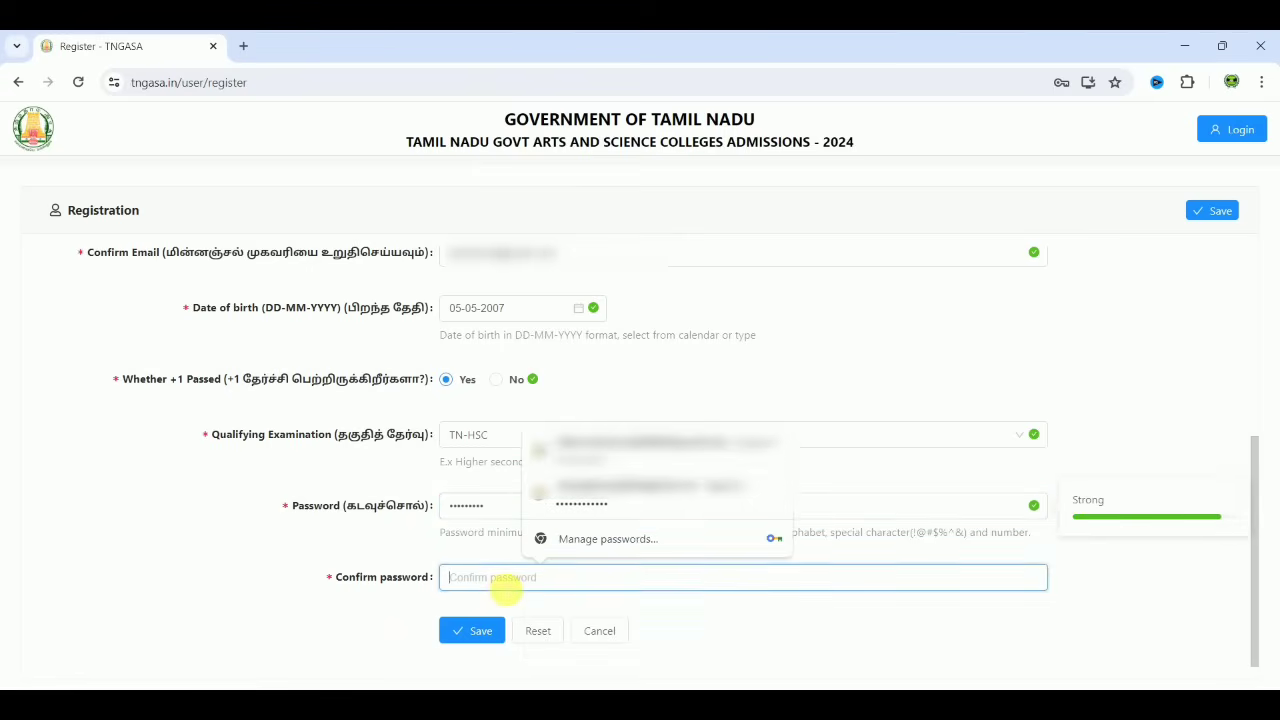
pyautogui.write('••••••••')
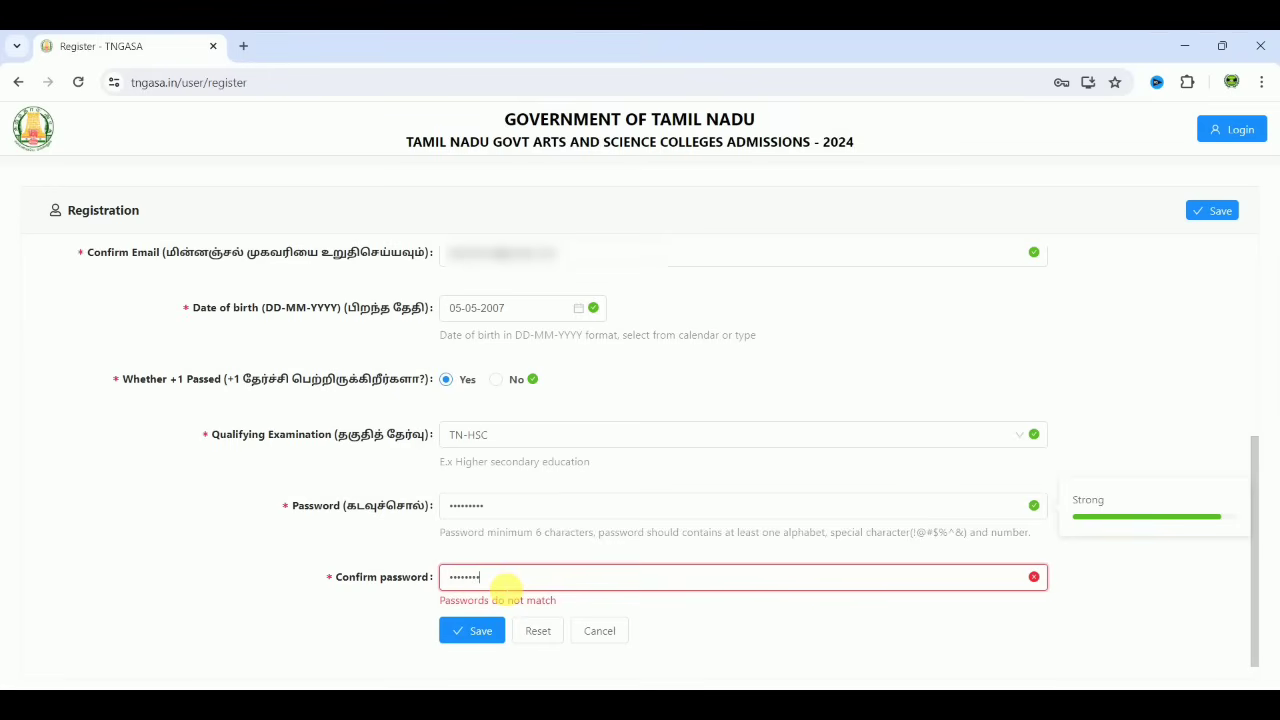
pyautogui.write('•')
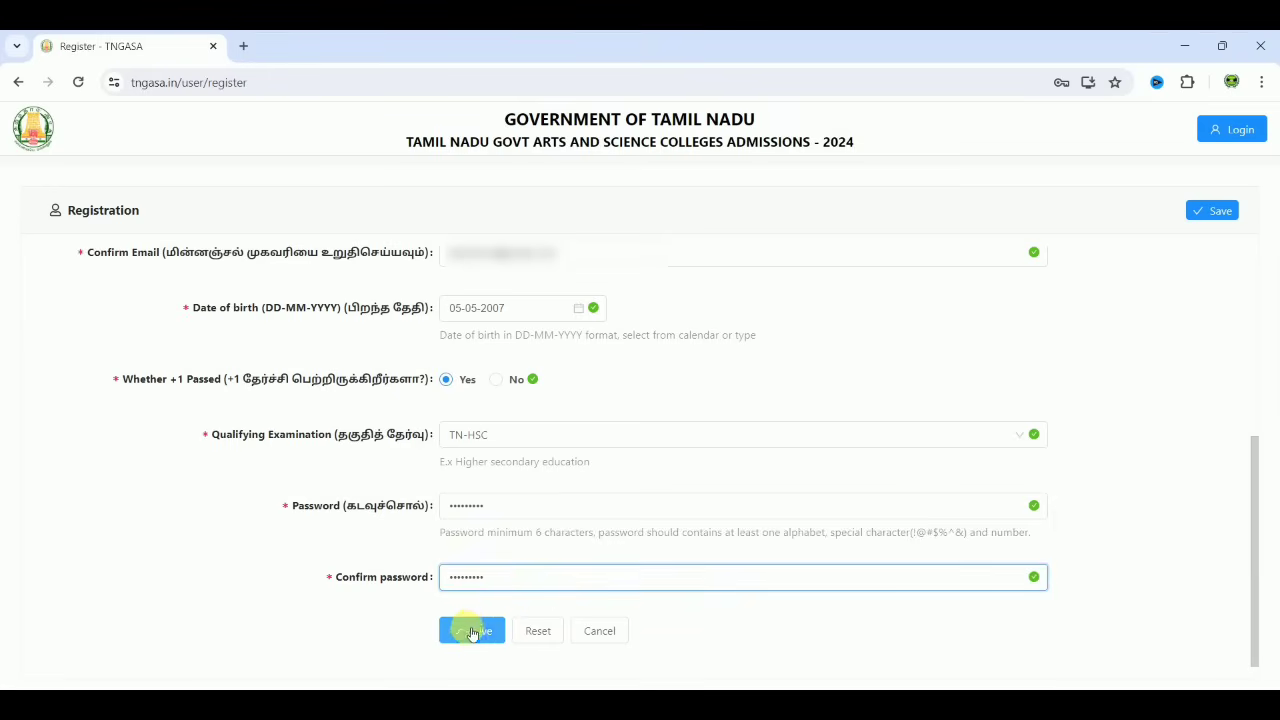
pyautogui.click(482, 631)
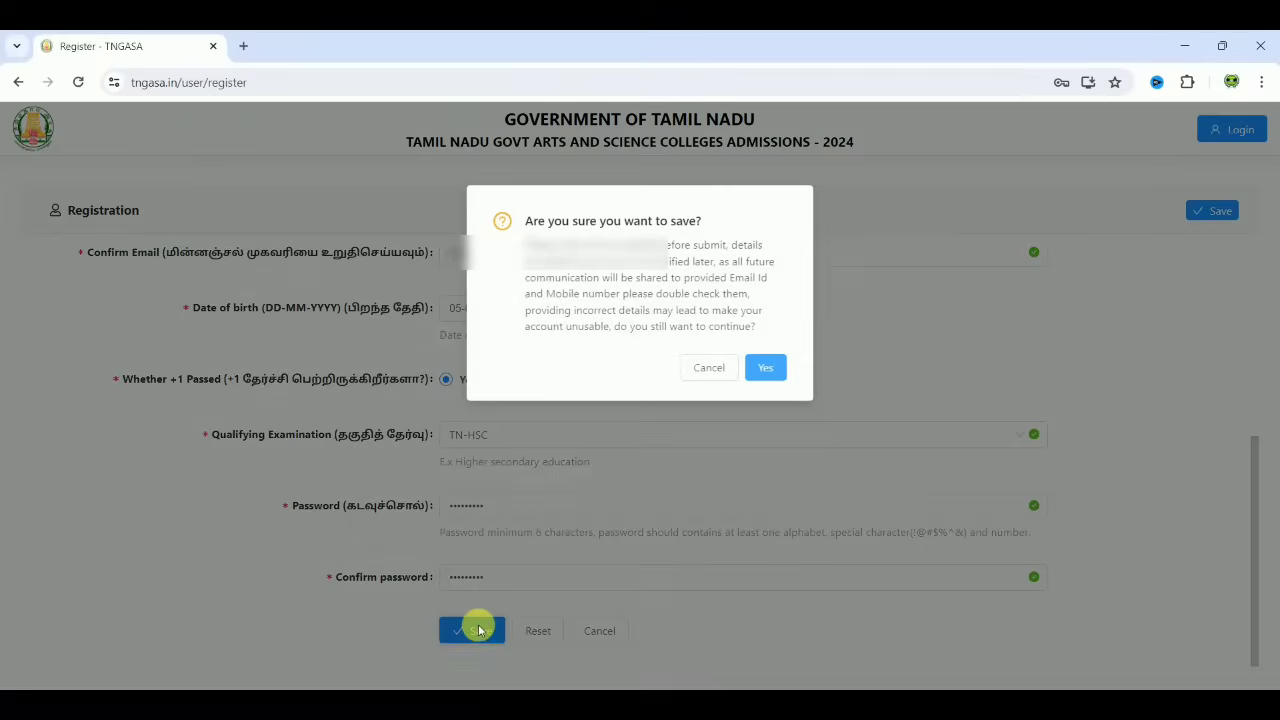
# - Confirm saving with Yes, then enter and submit the emailed six-digit OTP
pyautogui.click(766, 368)
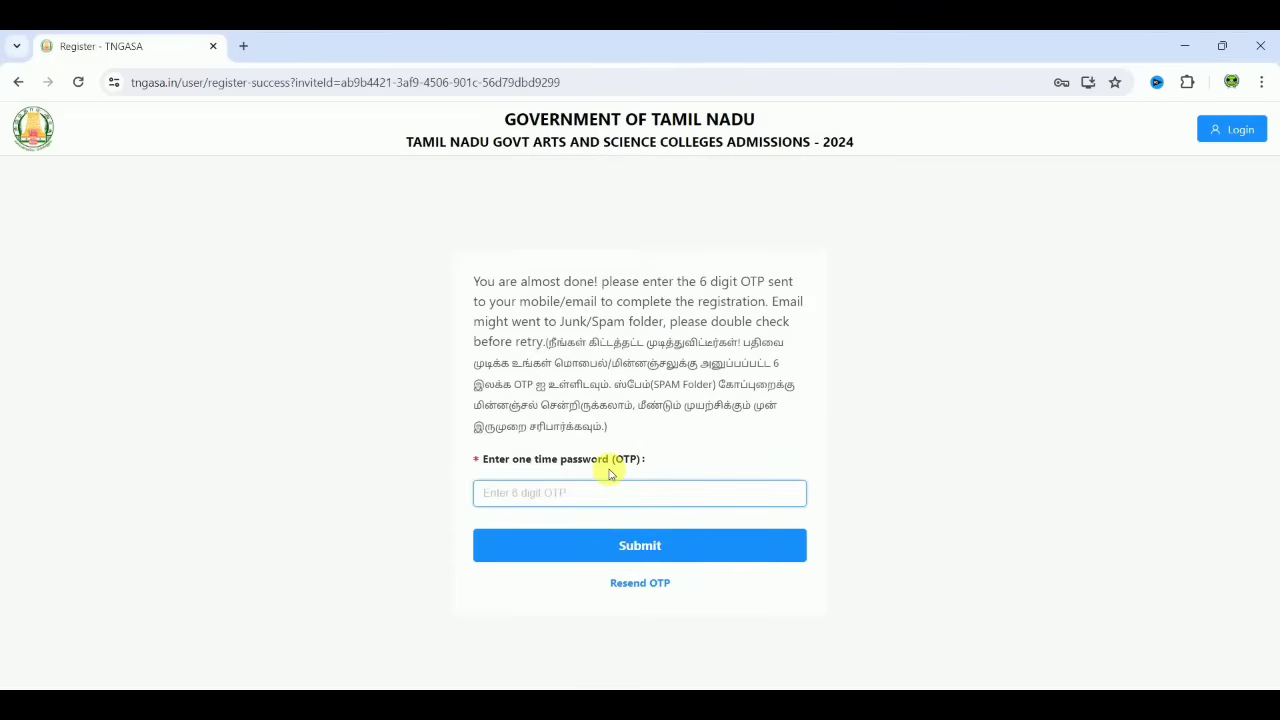
pyautogui.click(510, 704)
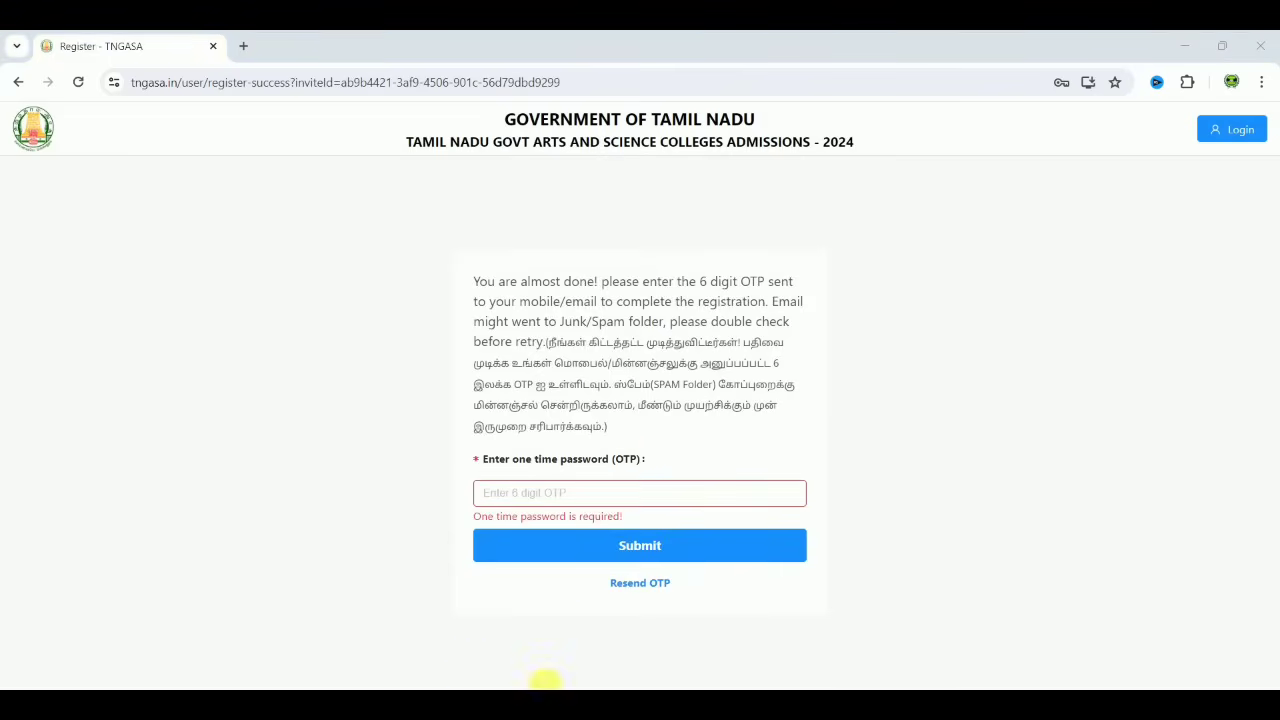
pyautogui.click(600, 492)
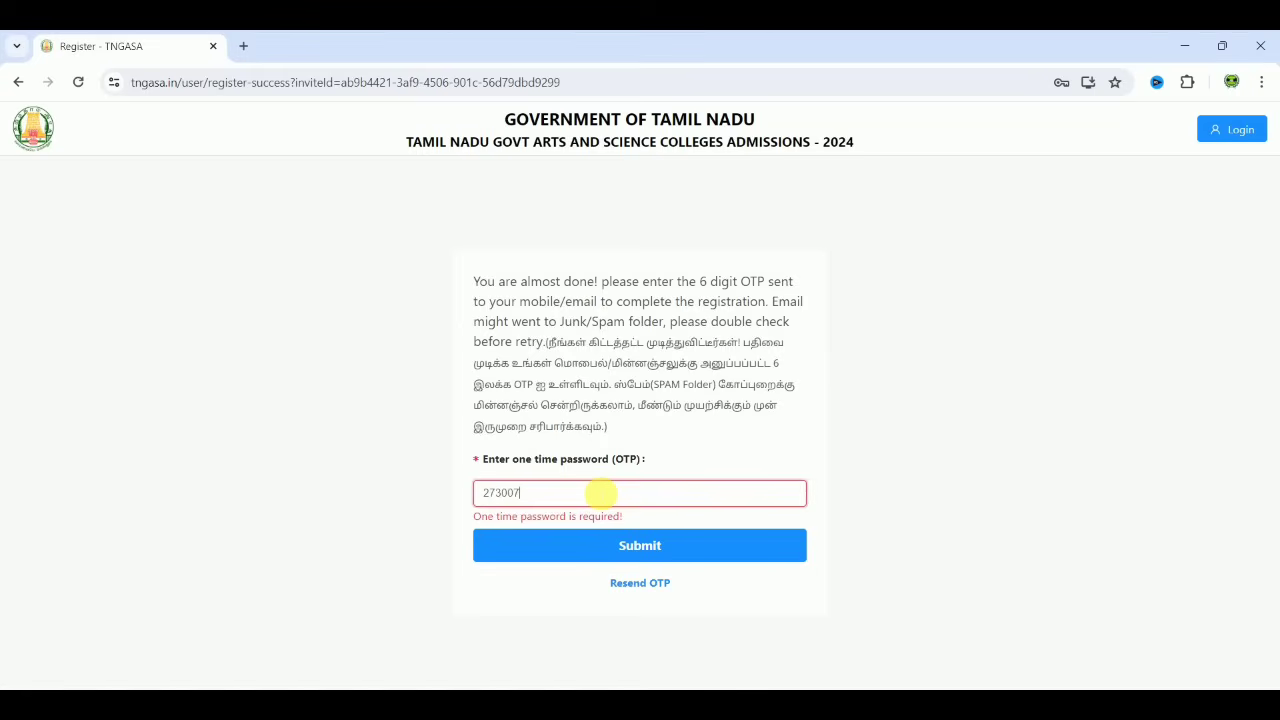
pyautogui.click(640, 549)
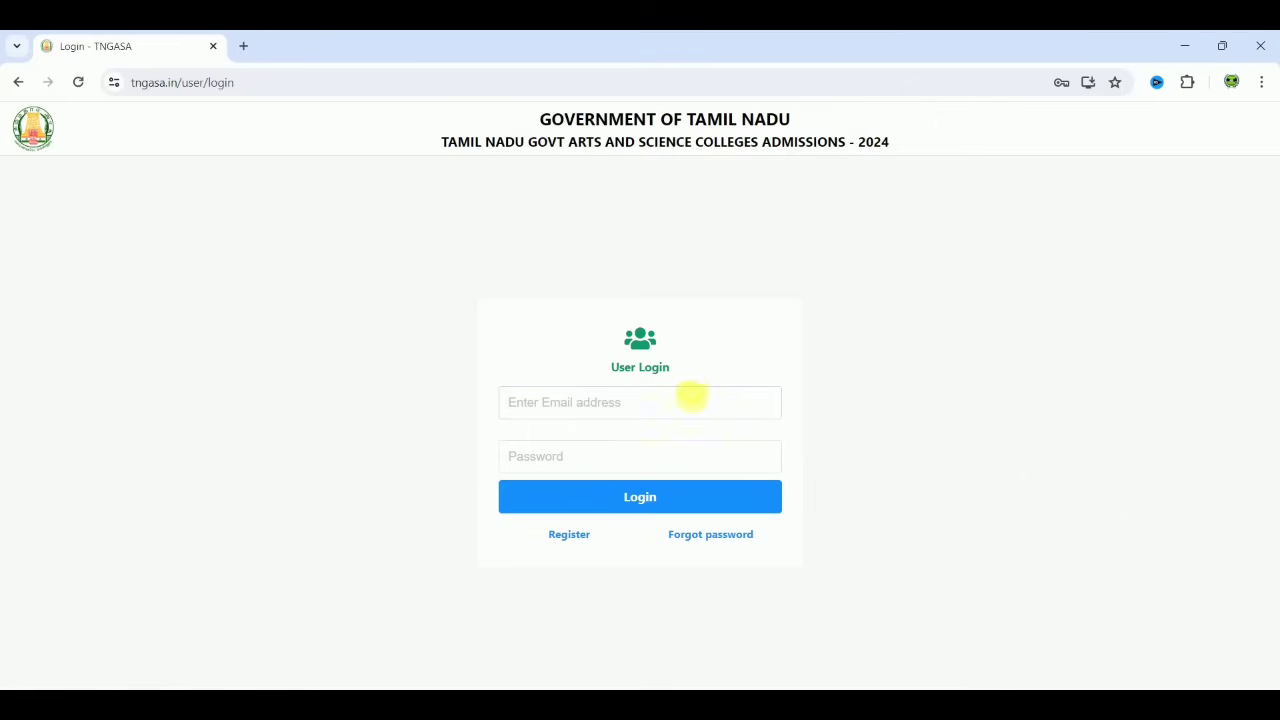
# - Log in with the registered e-mail address and account password
pyautogui.click(690, 397)
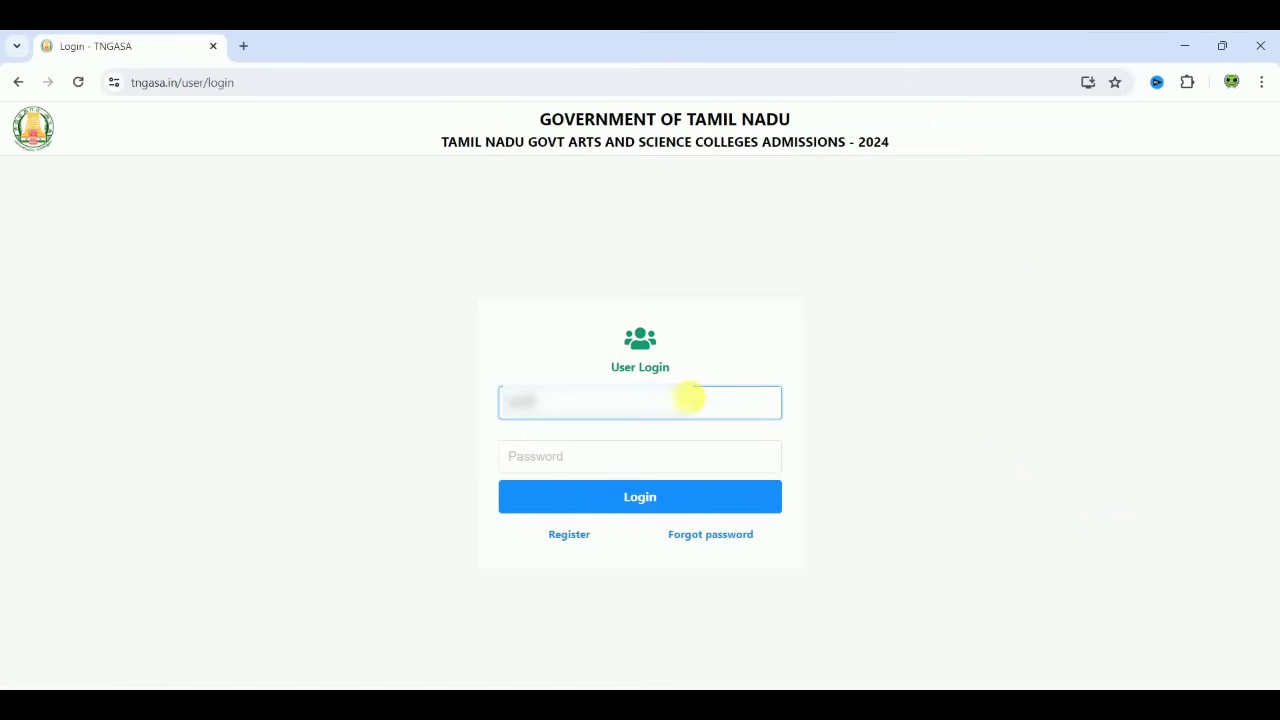
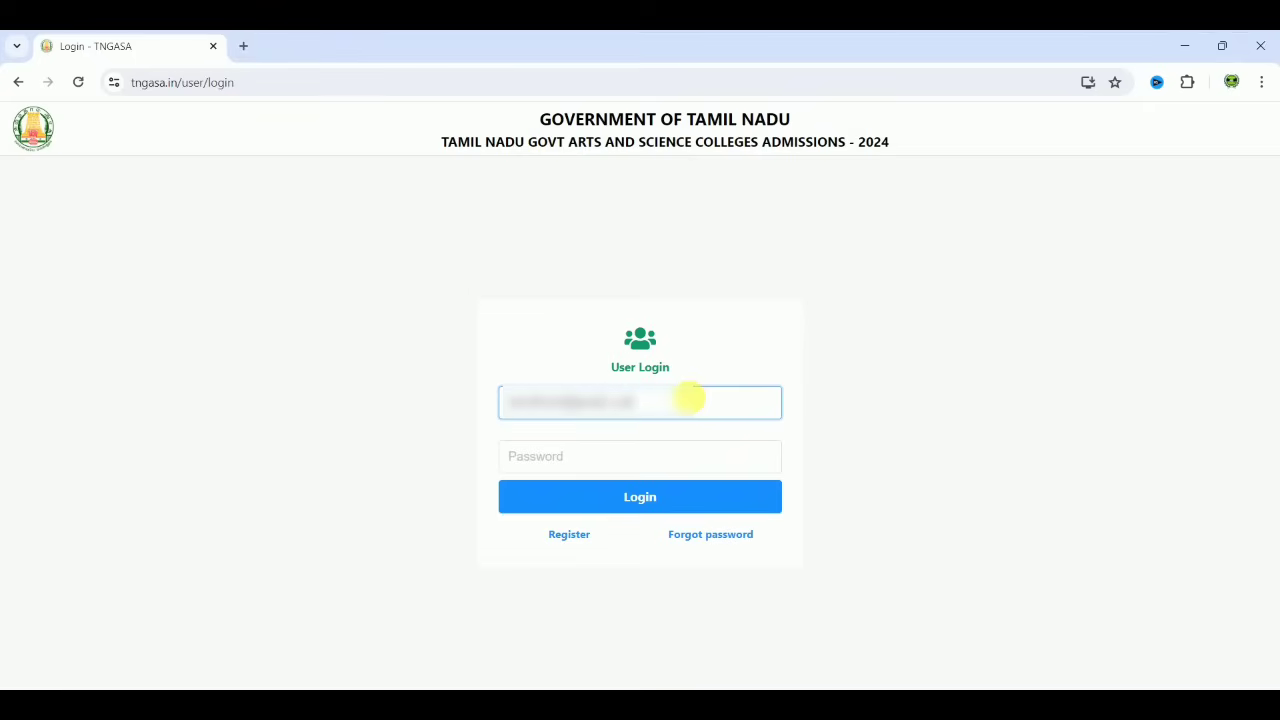
pyautogui.press('Tab')
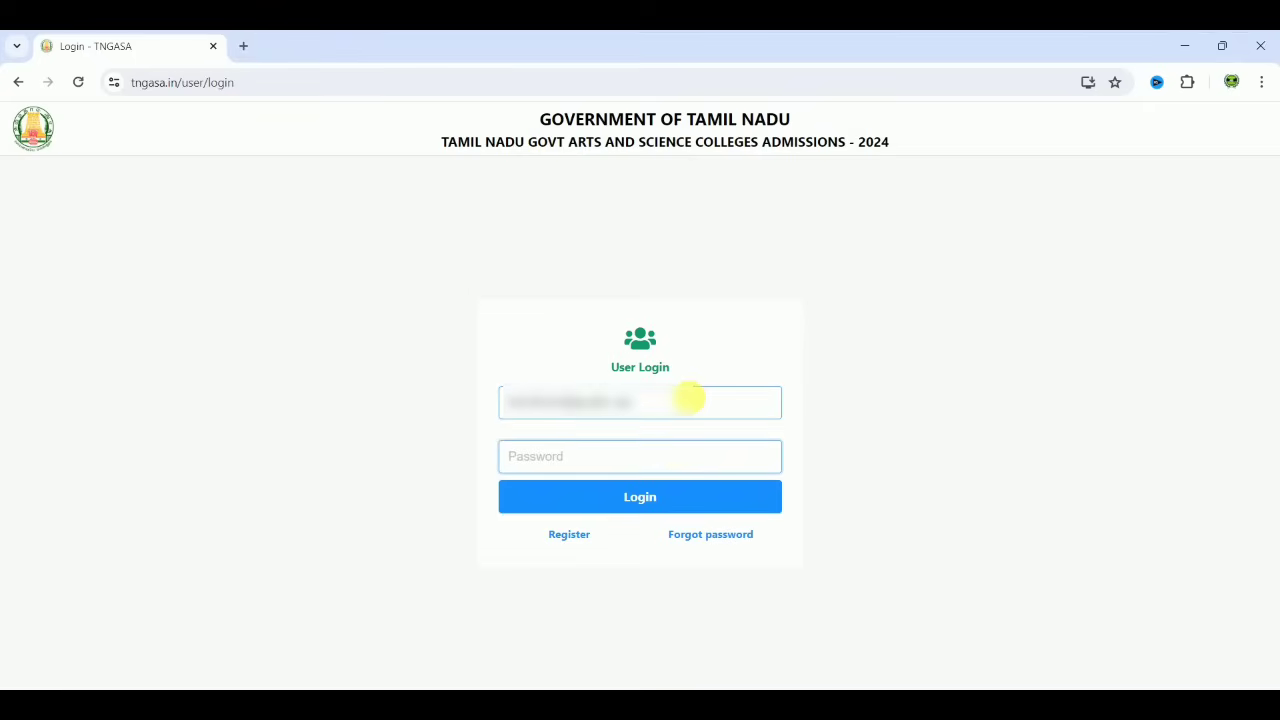
pyautogui.write('••••••')
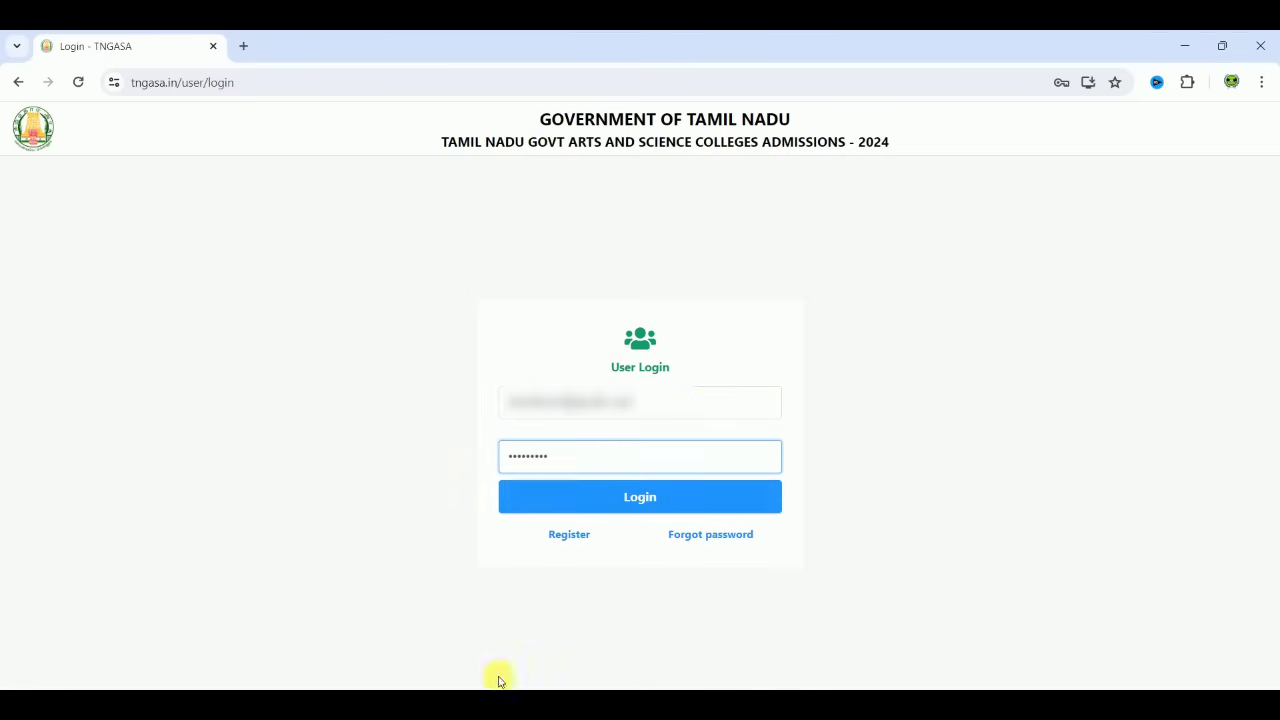
pyautogui.press('Return')
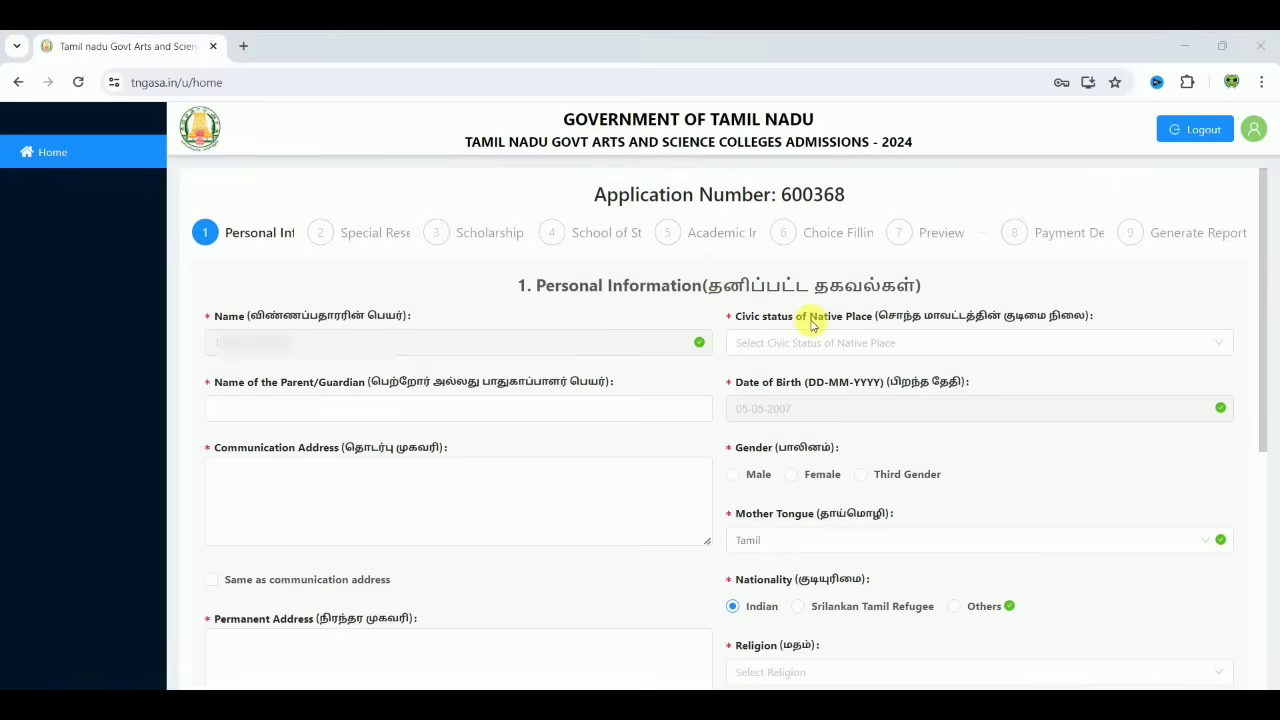
# - Choose Village Panchayat as the native-place civic status and enter the parent/guardian's name
pyautogui.click(821, 350)
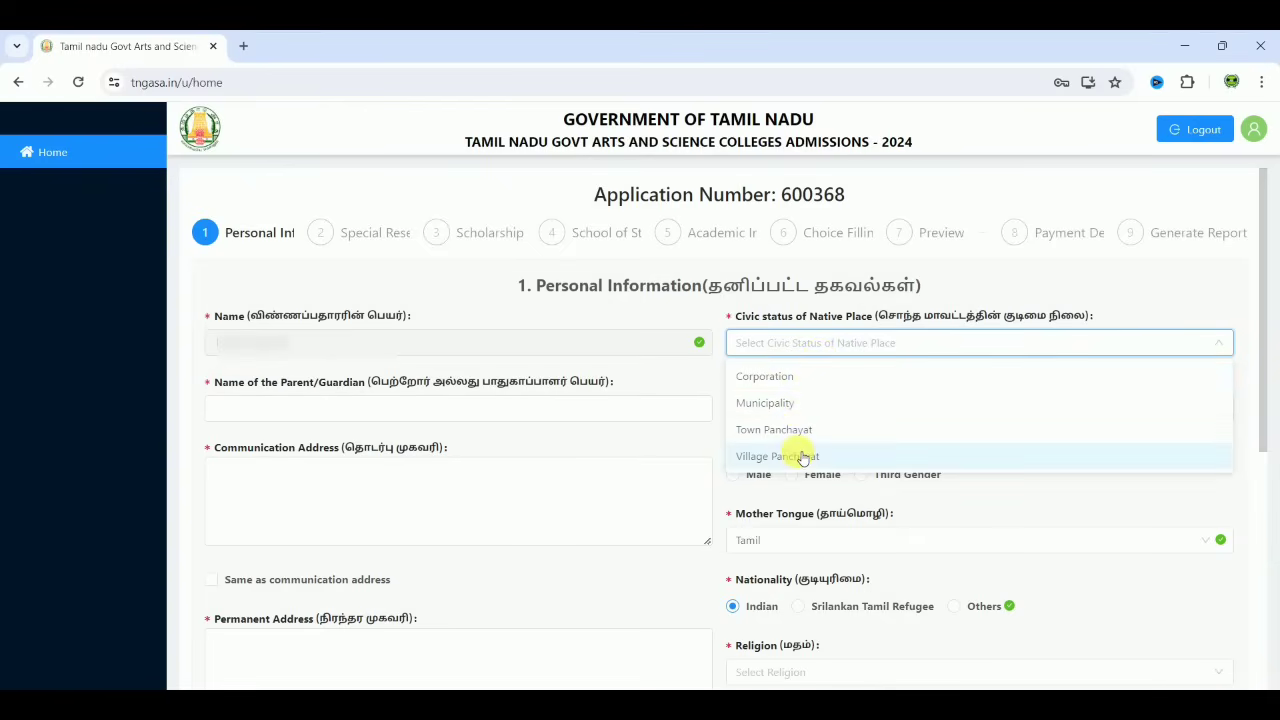
pyautogui.click(802, 457)
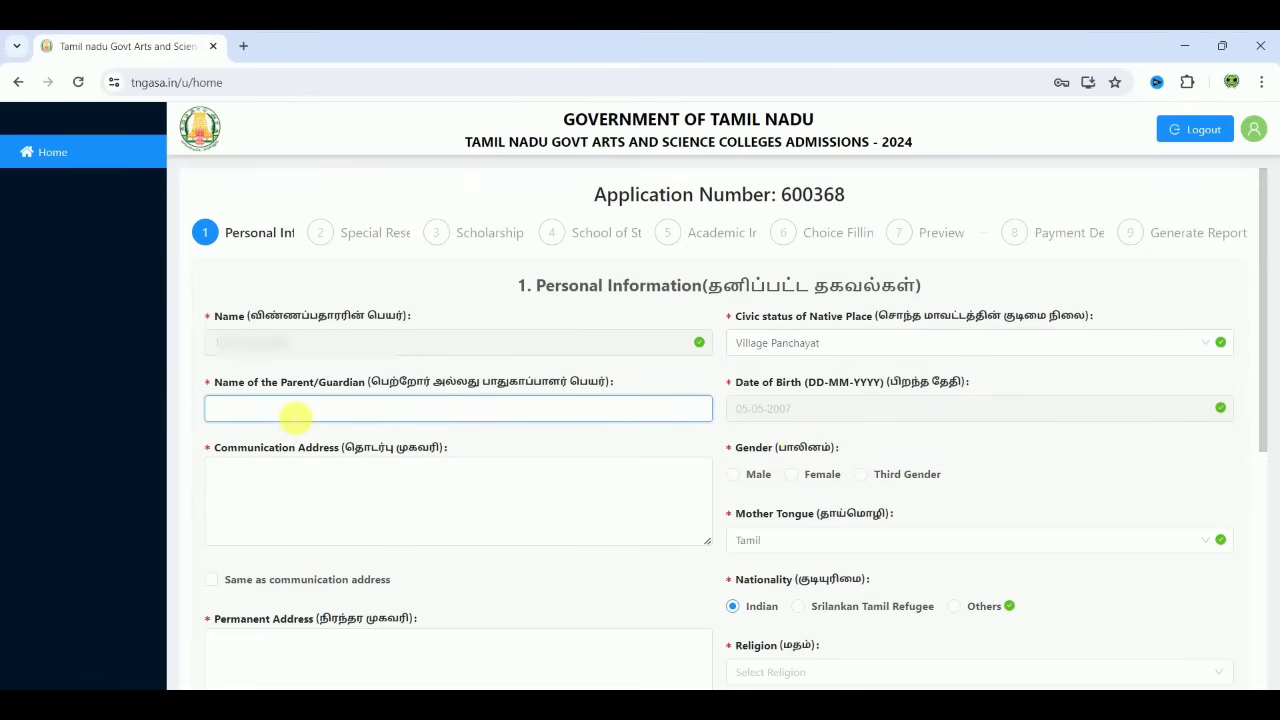
pyautogui.write('RAJ')
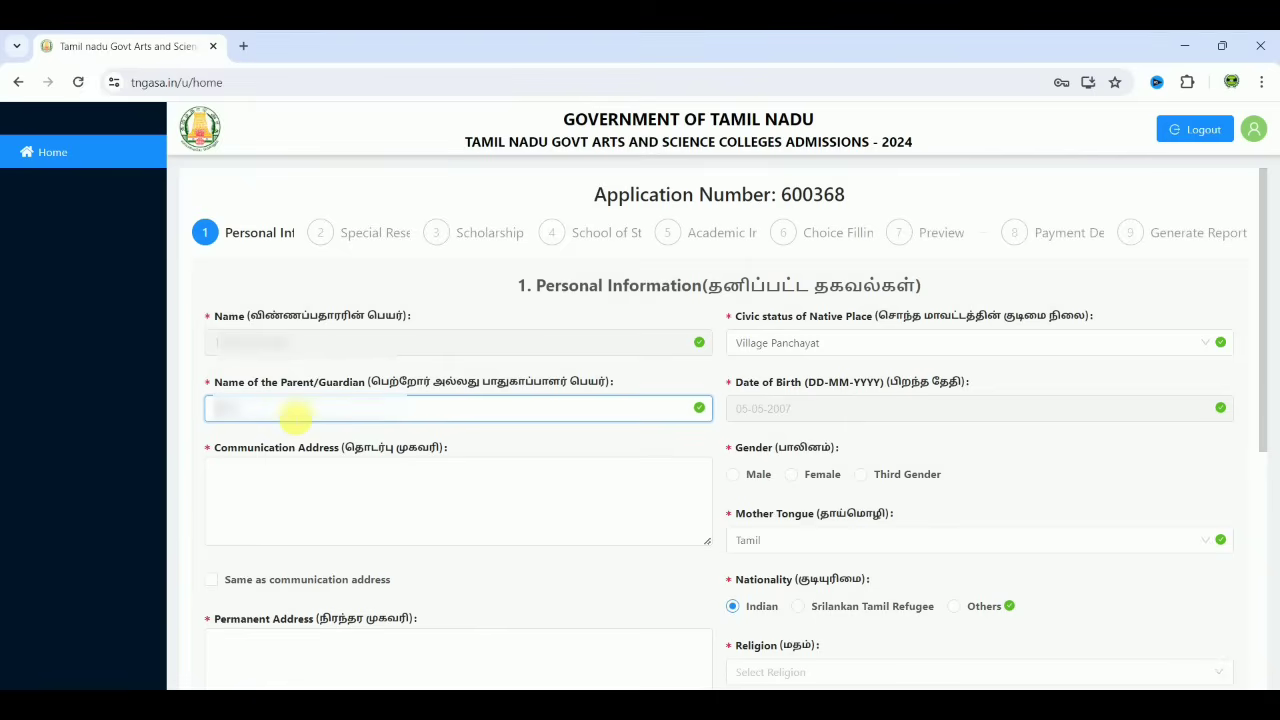
pyautogui.write('ENDRA')
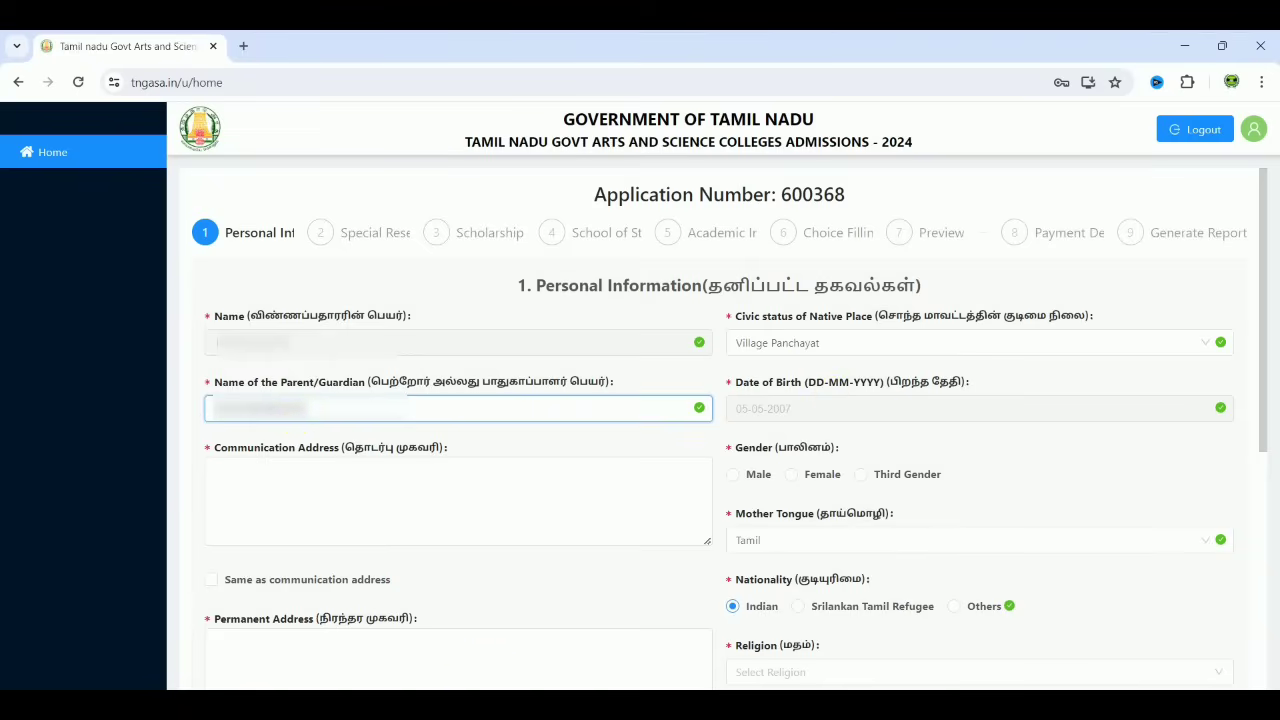
pyautogui.scroll(-3, 808, 586)
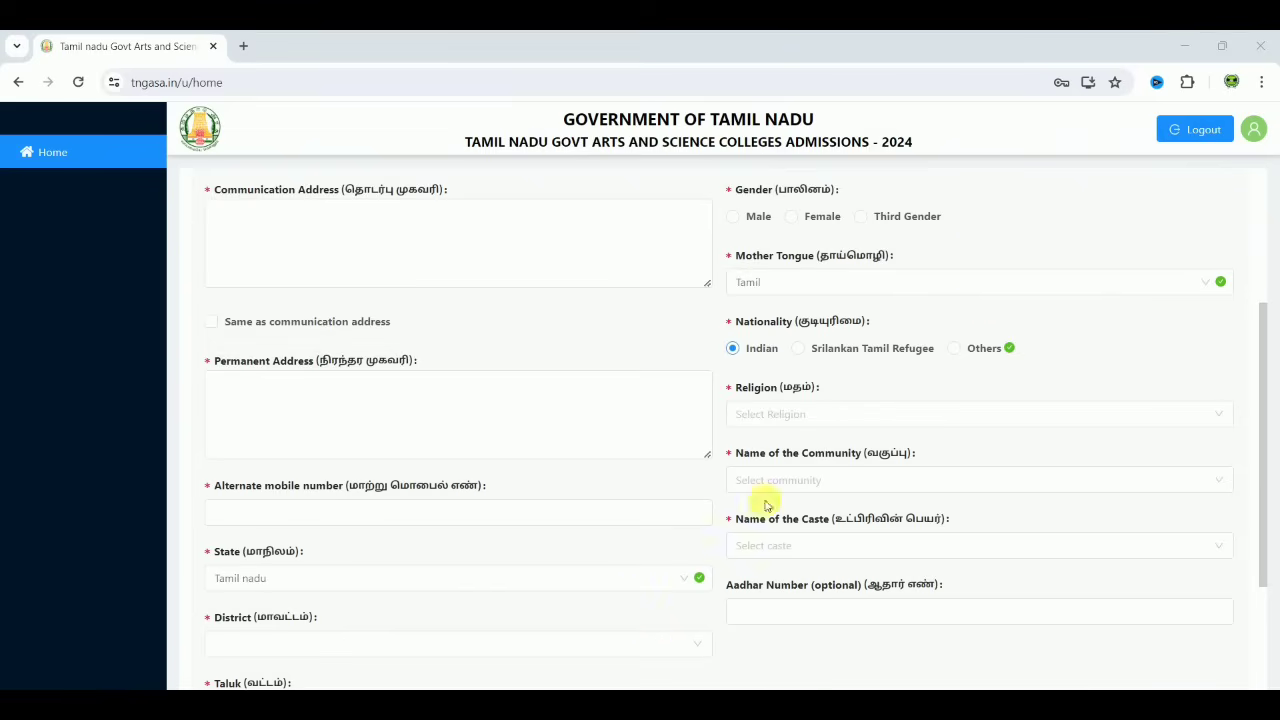
# - Mark gender Male, keep Tamil as mother tongue, and set religion to Hindu
pyautogui.click(735, 218)
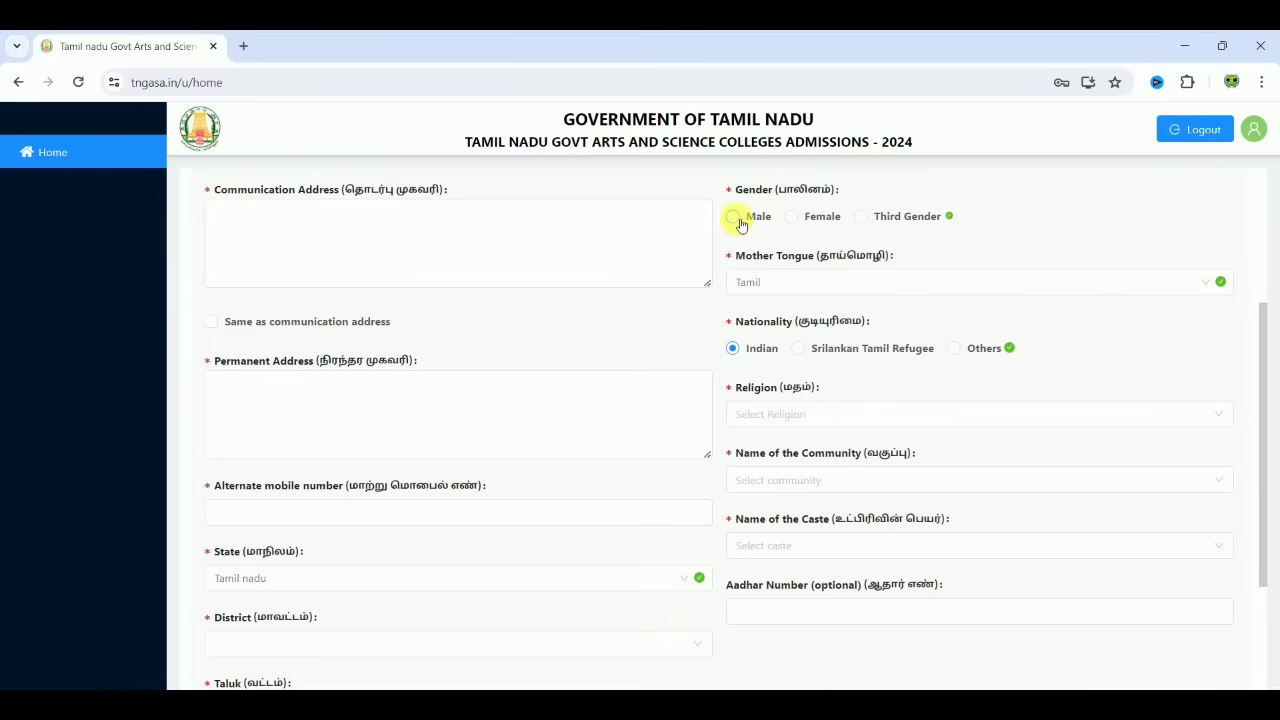
pyautogui.click(786, 281)
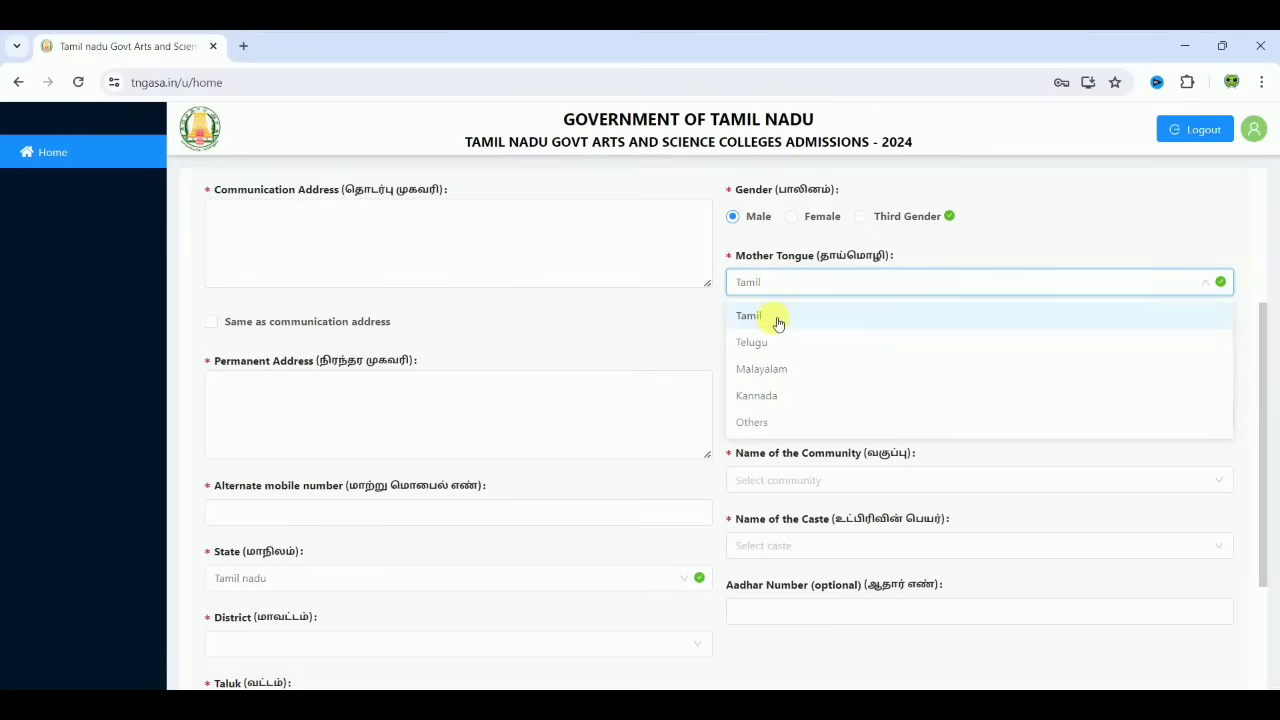
pyautogui.click(774, 318)
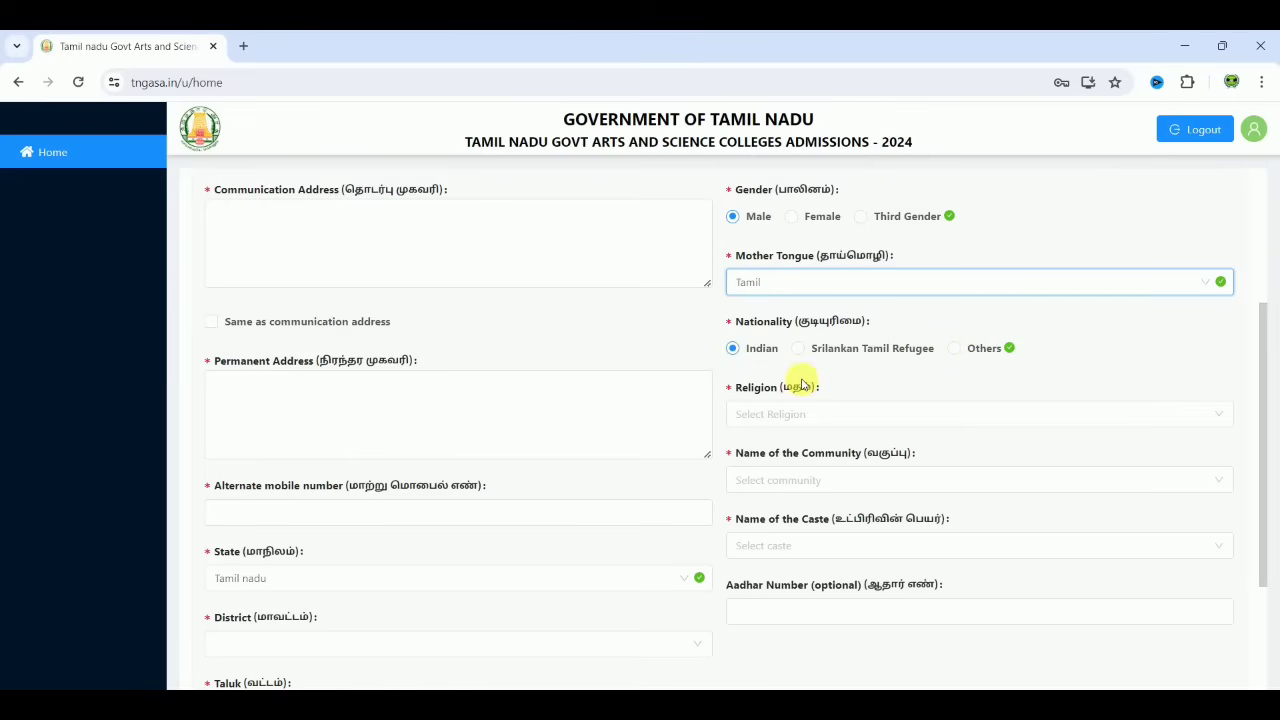
pyautogui.click(806, 417)
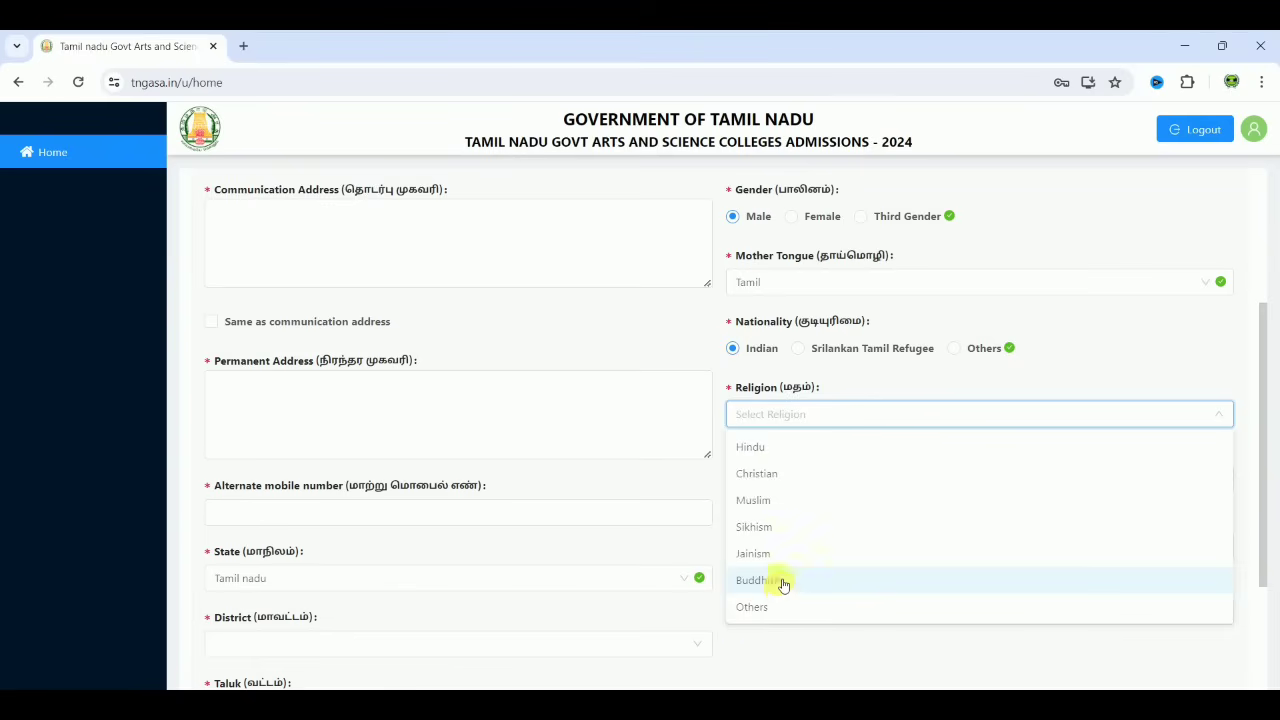
pyautogui.click(768, 481)
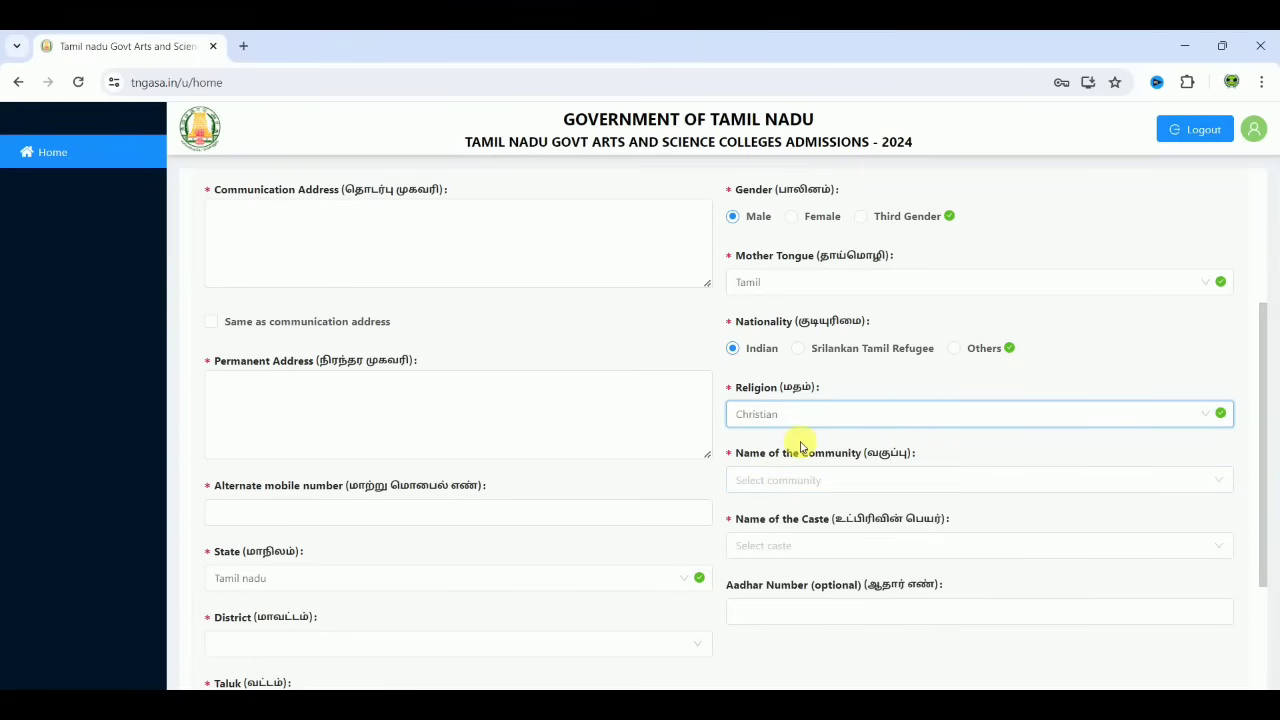
pyautogui.click(805, 479)
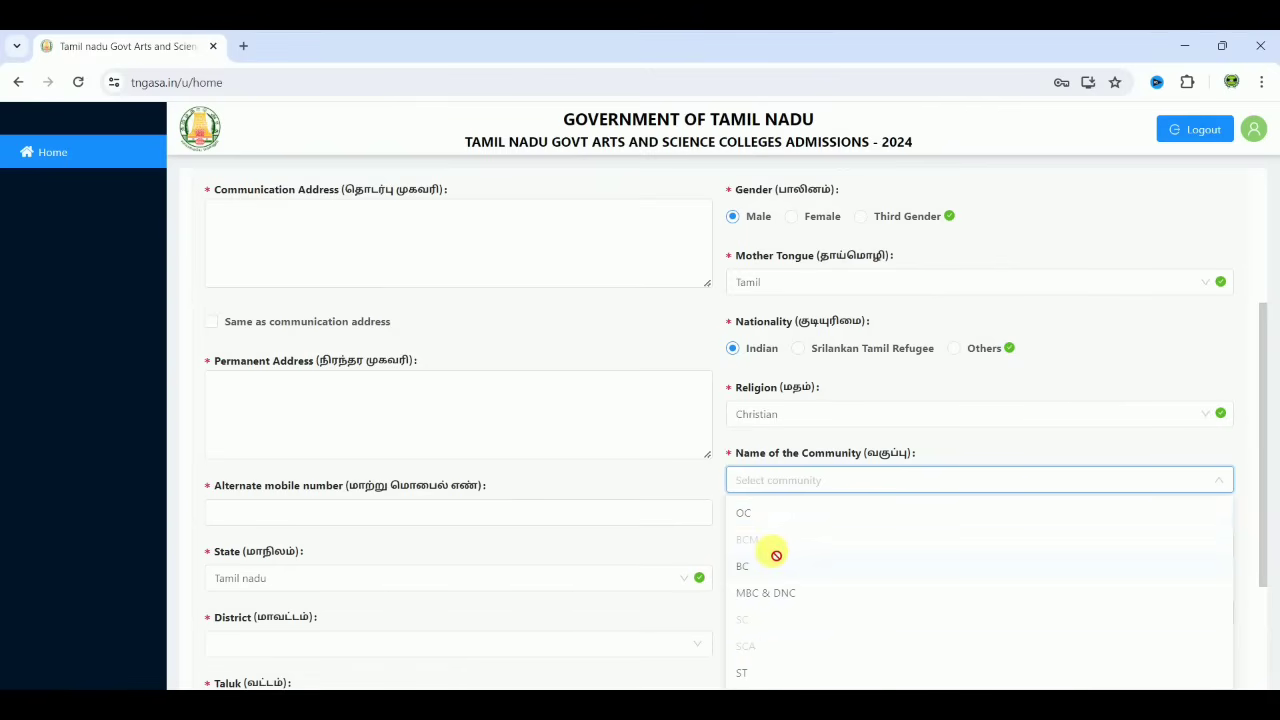
pyautogui.click(810, 418)
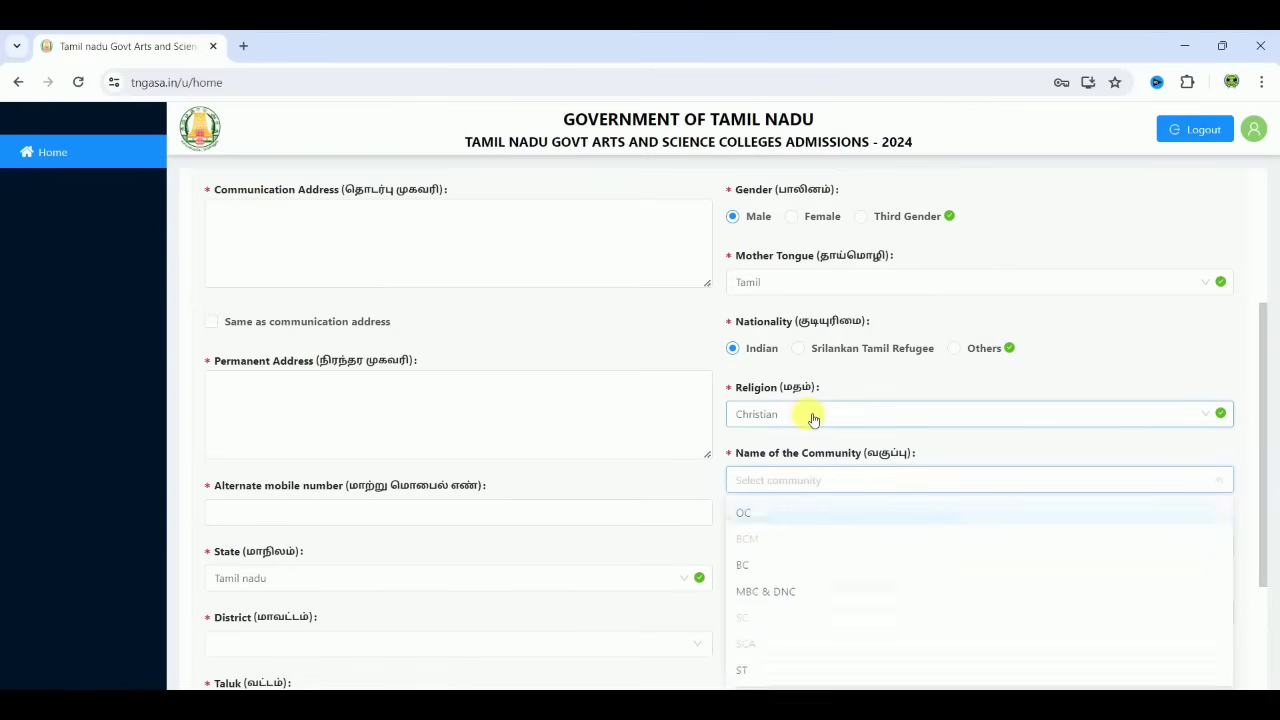
pyautogui.click(777, 450)
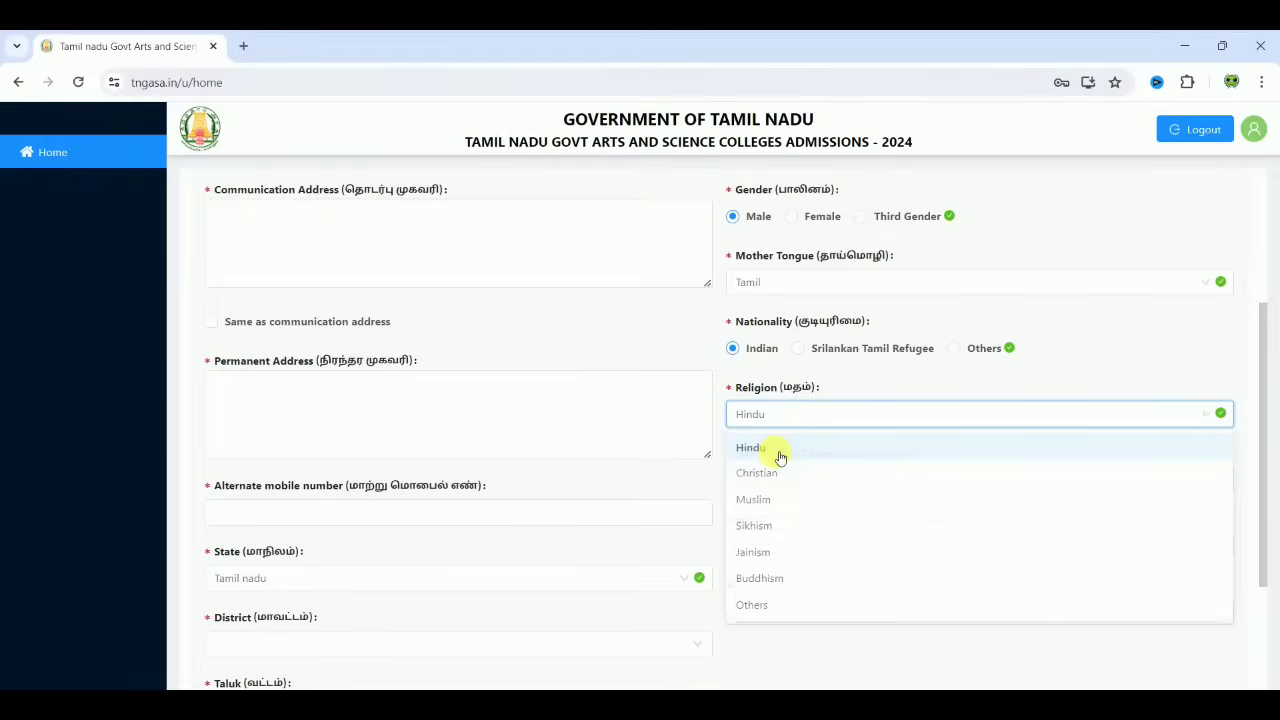
# - Set community to BC and caste to Gangavar after searching 'GAVA'
pyautogui.click(787, 486)
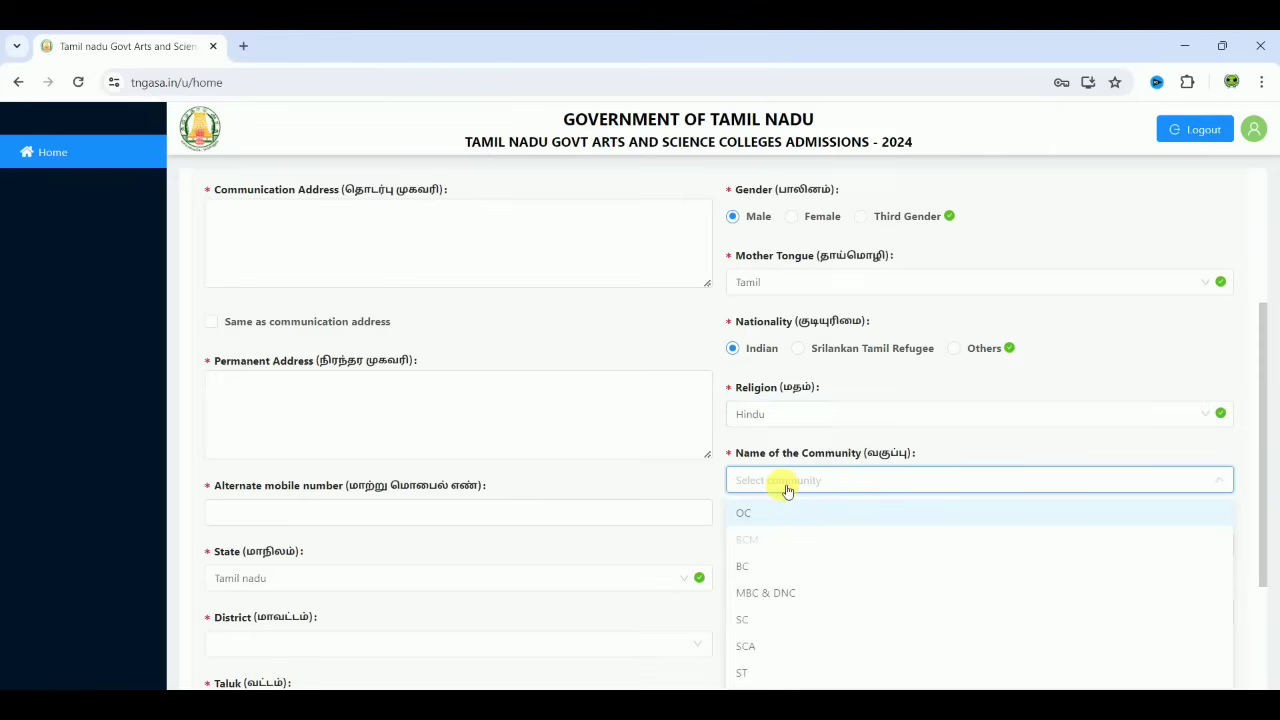
pyautogui.click(768, 572)
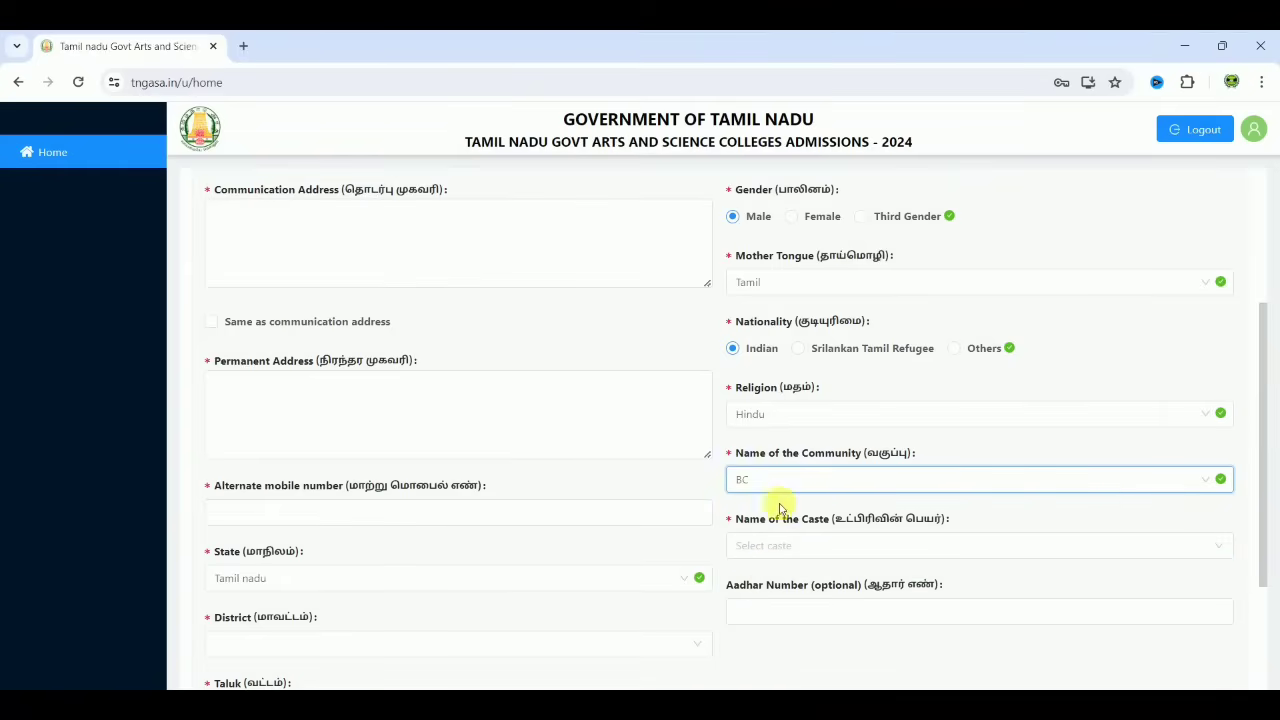
pyautogui.click(802, 548)
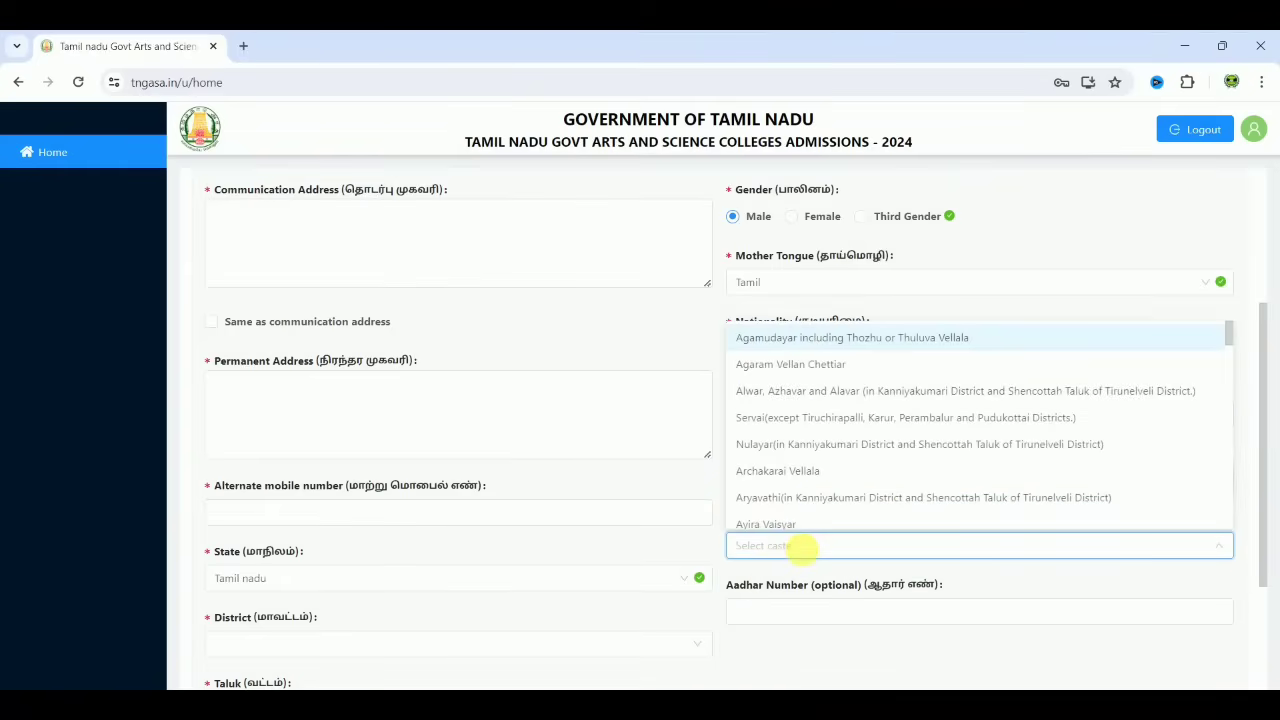
pyautogui.write('GAVA')
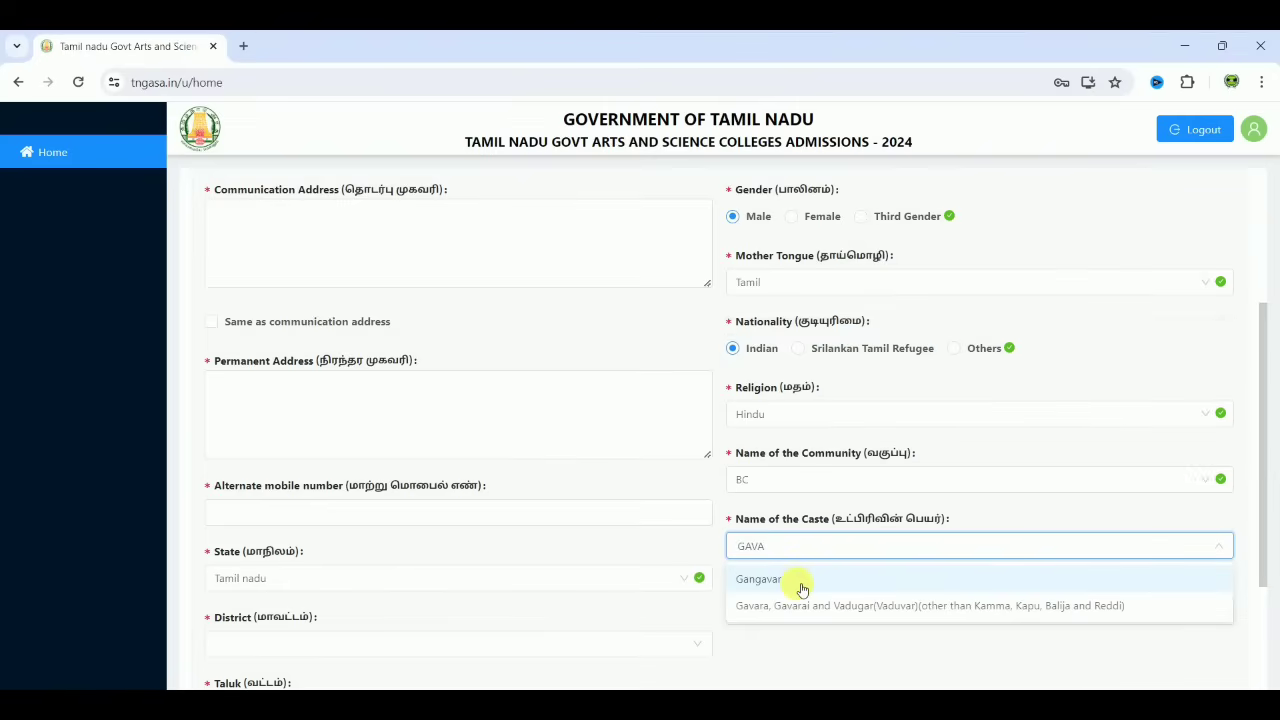
pyautogui.click(801, 582)
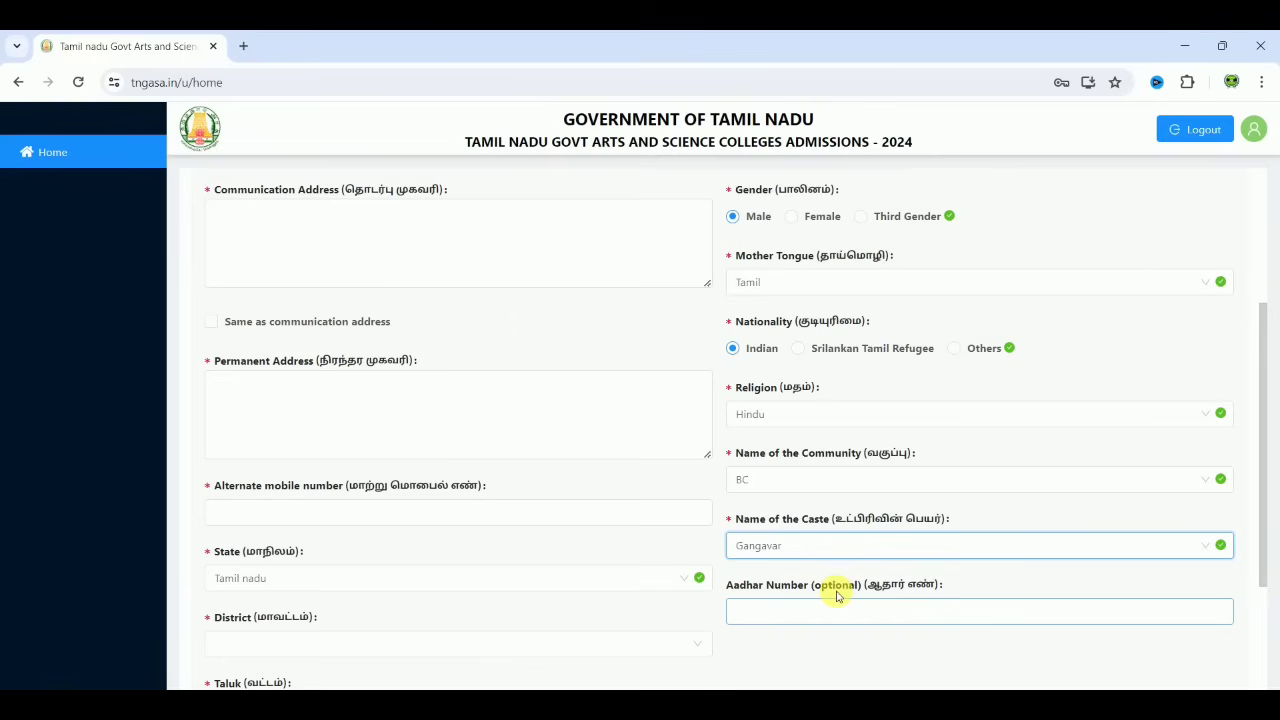
pyautogui.click(368, 245)
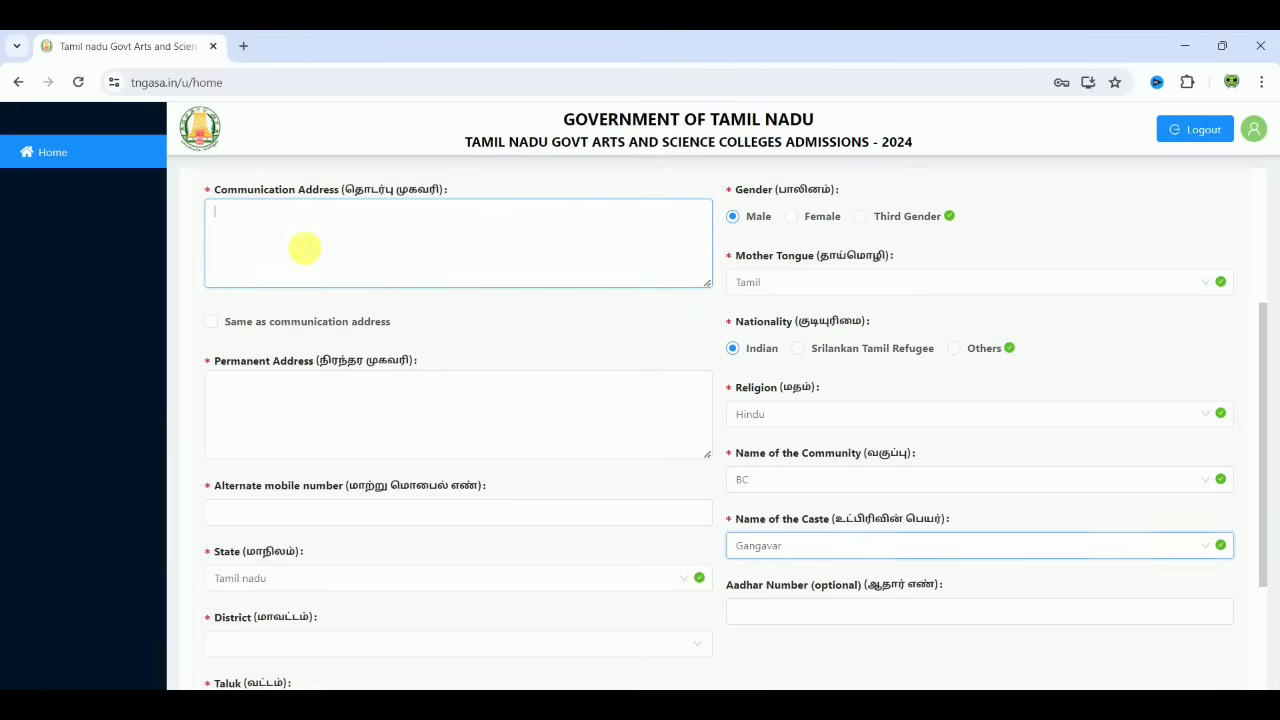
# - Enter the communication address, copy it to the permanent address, and add an alternate mobile number
pyautogui.write('No')
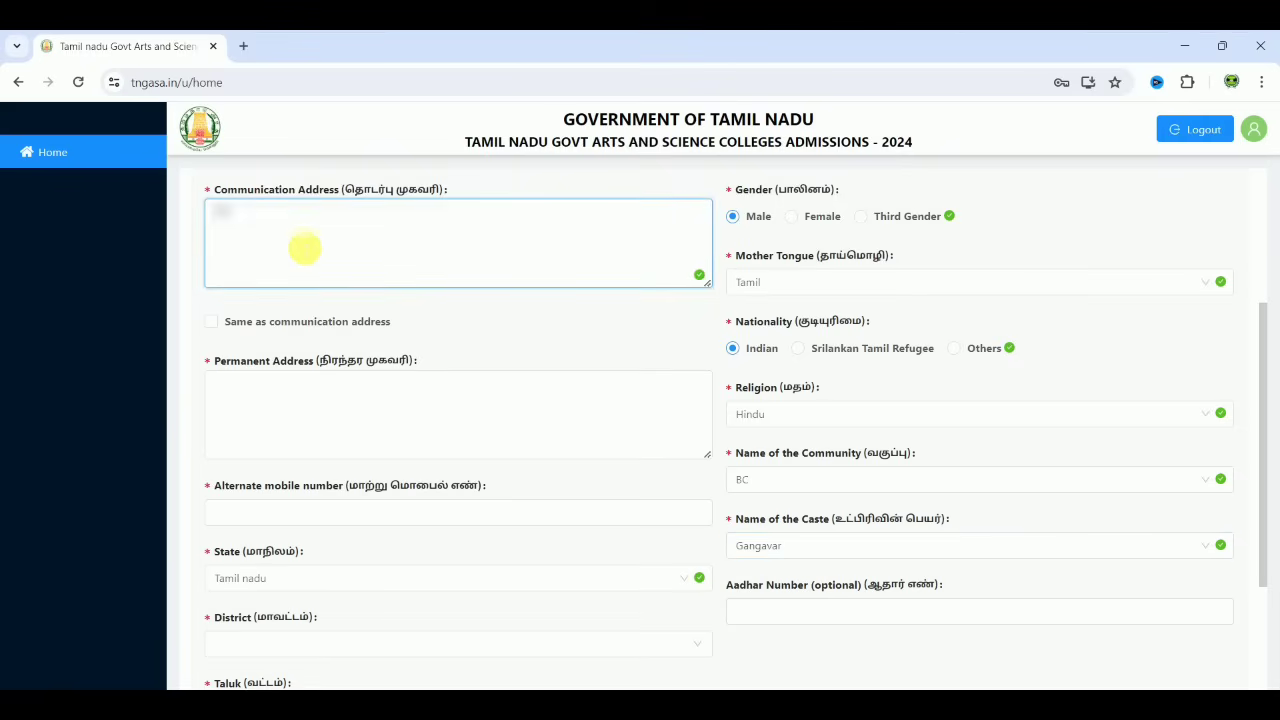
pyautogui.write(' 12 street')
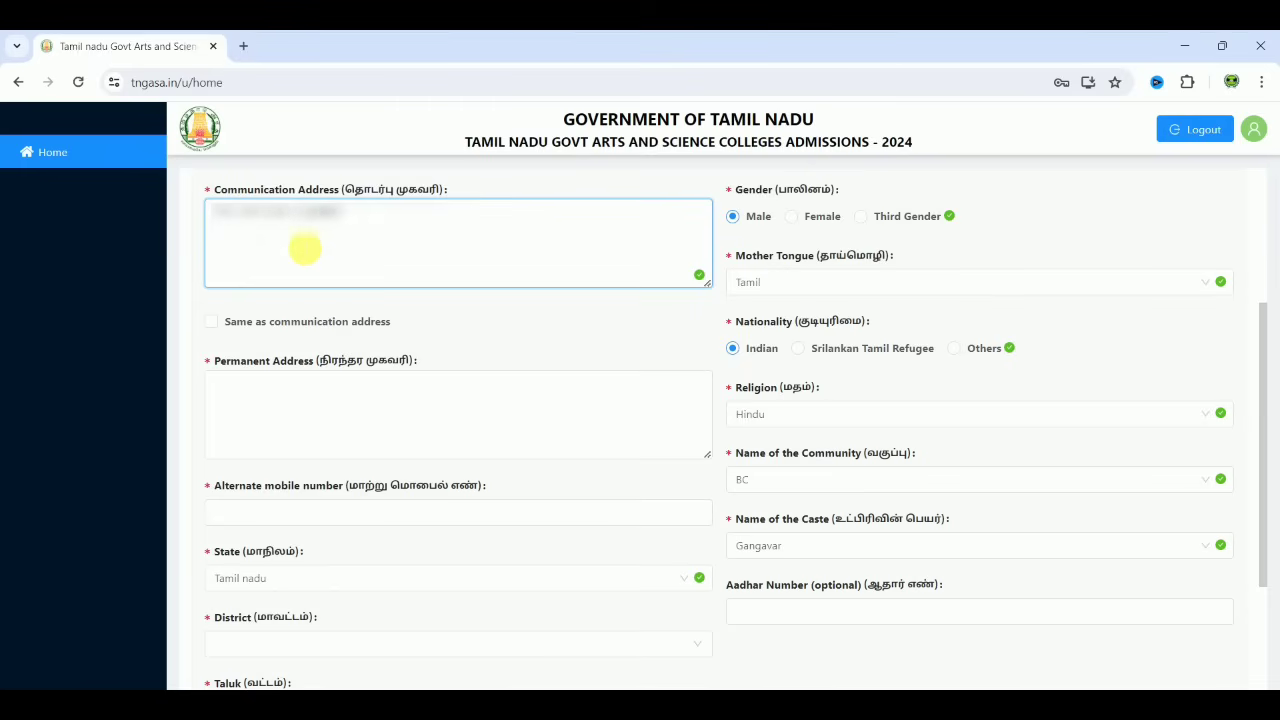
pyautogui.click(269, 412)
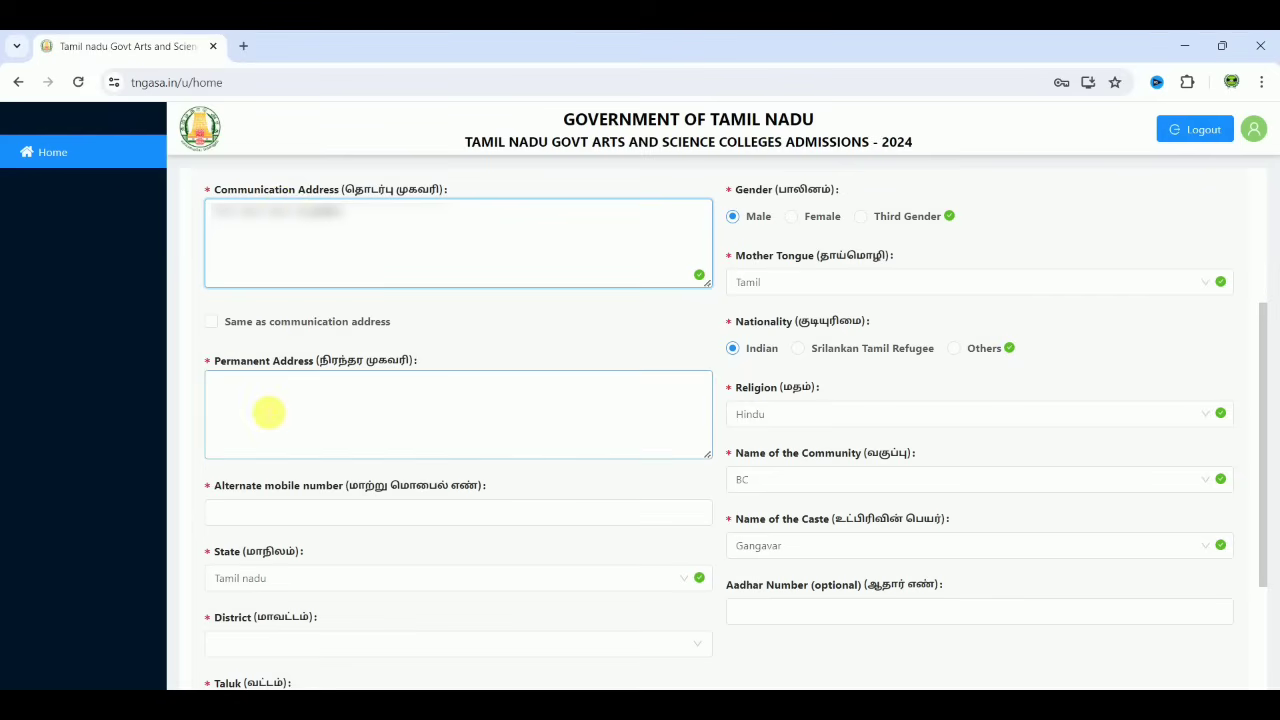
pyautogui.click(212, 322)
pyautogui.click(249, 411)
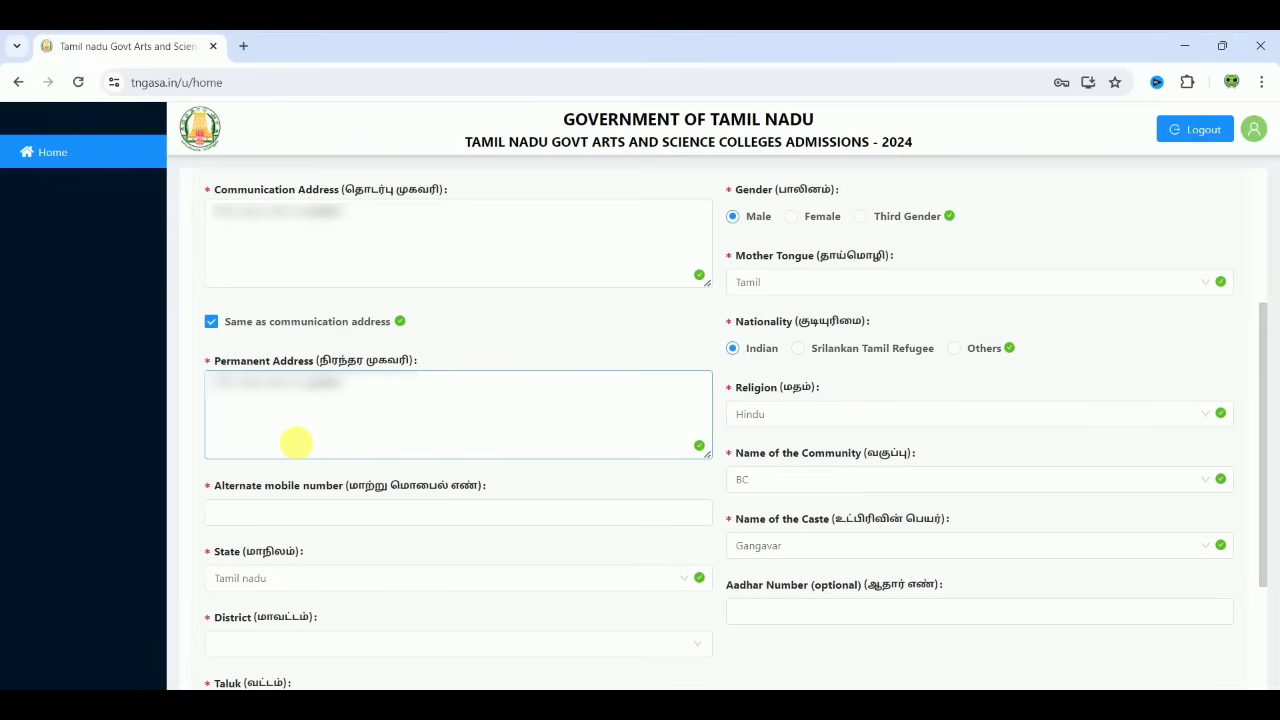
pyautogui.click(263, 514)
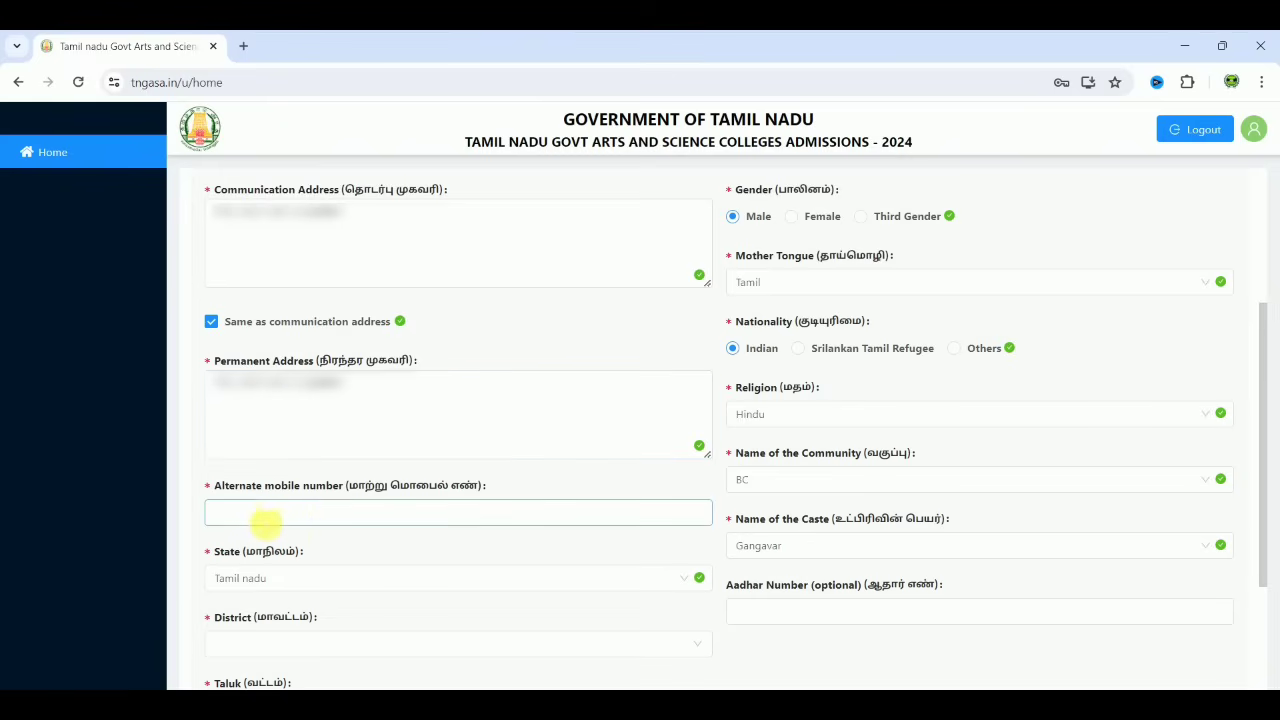
pyautogui.write('9')
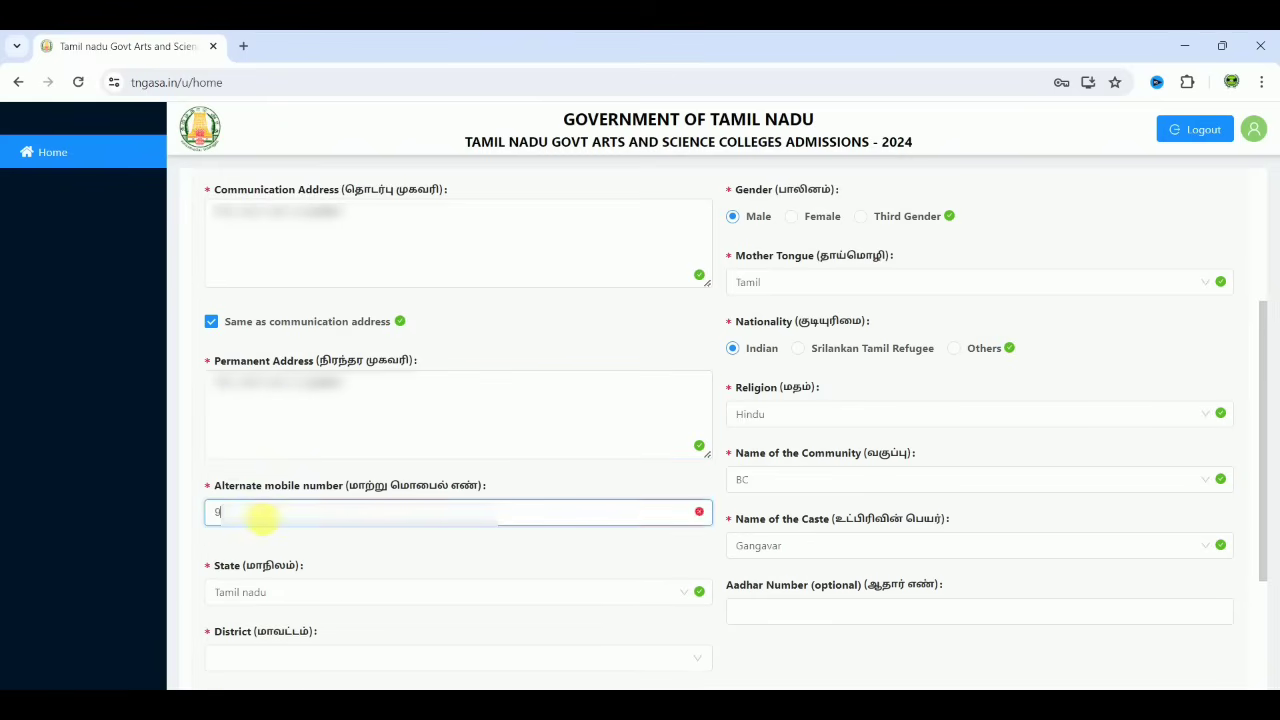
pyautogui.write('**')
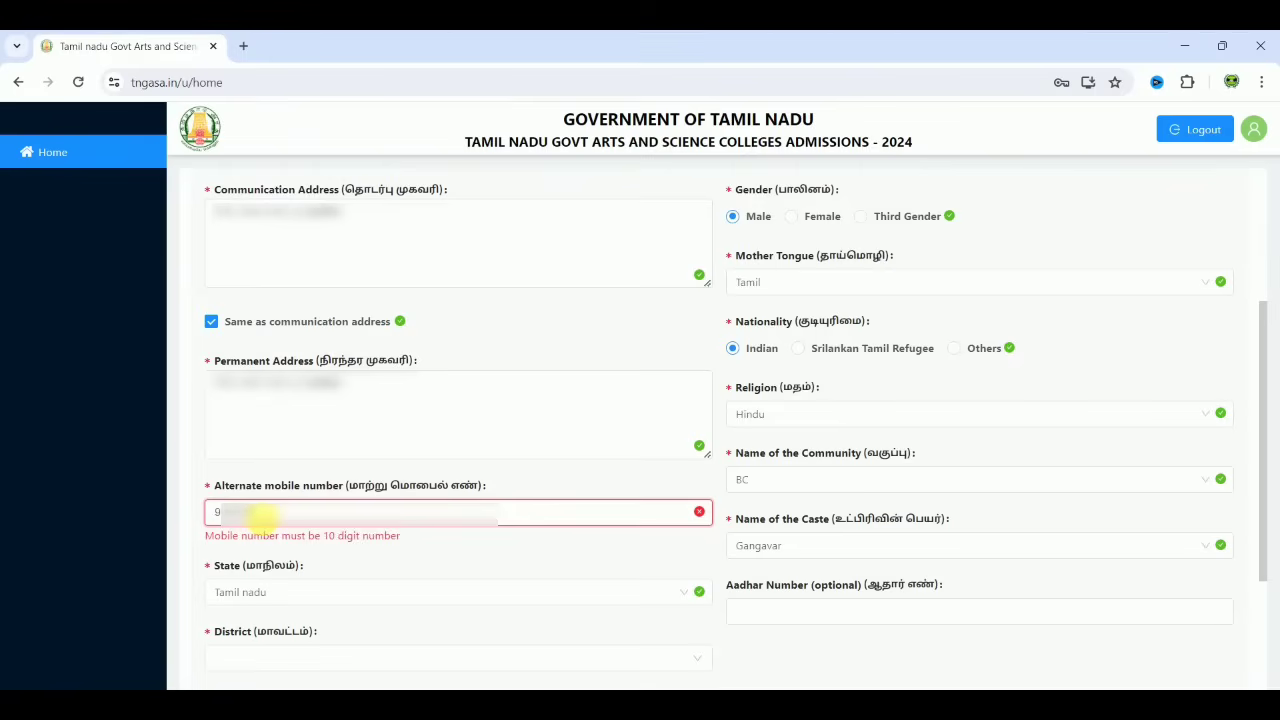
pyautogui.write('*')
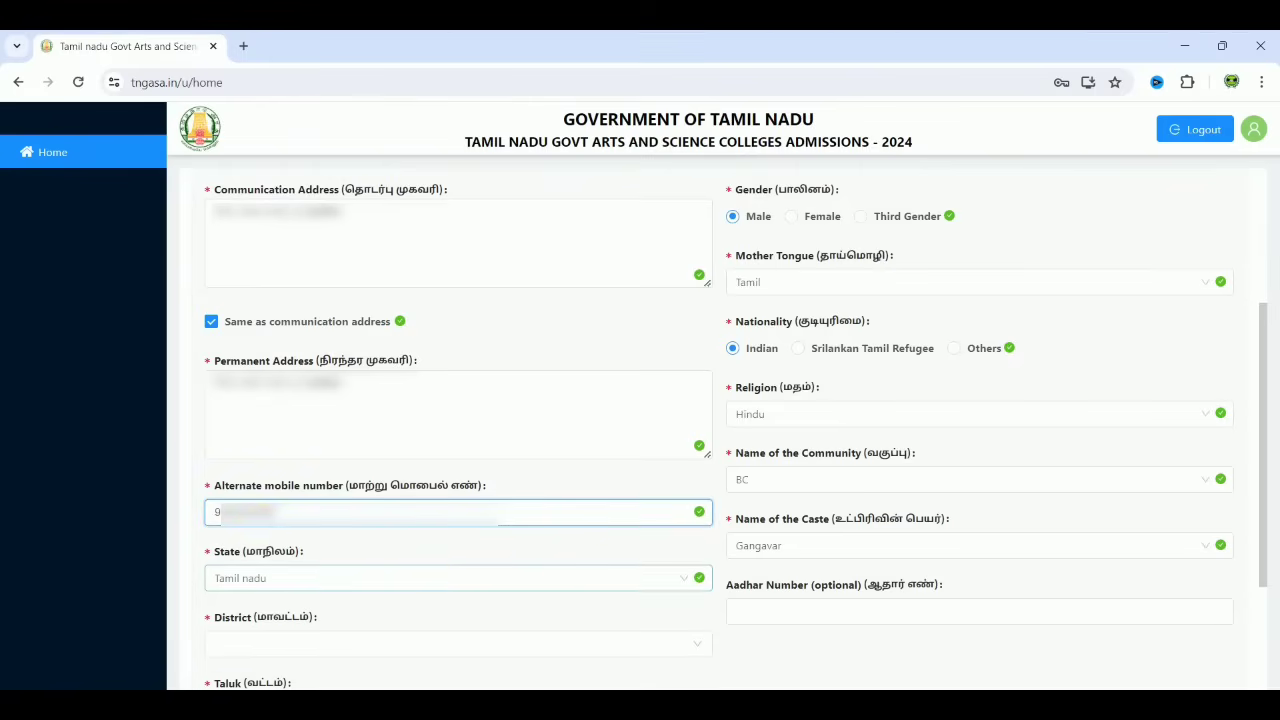
pyautogui.scroll(-3, 646, 630)
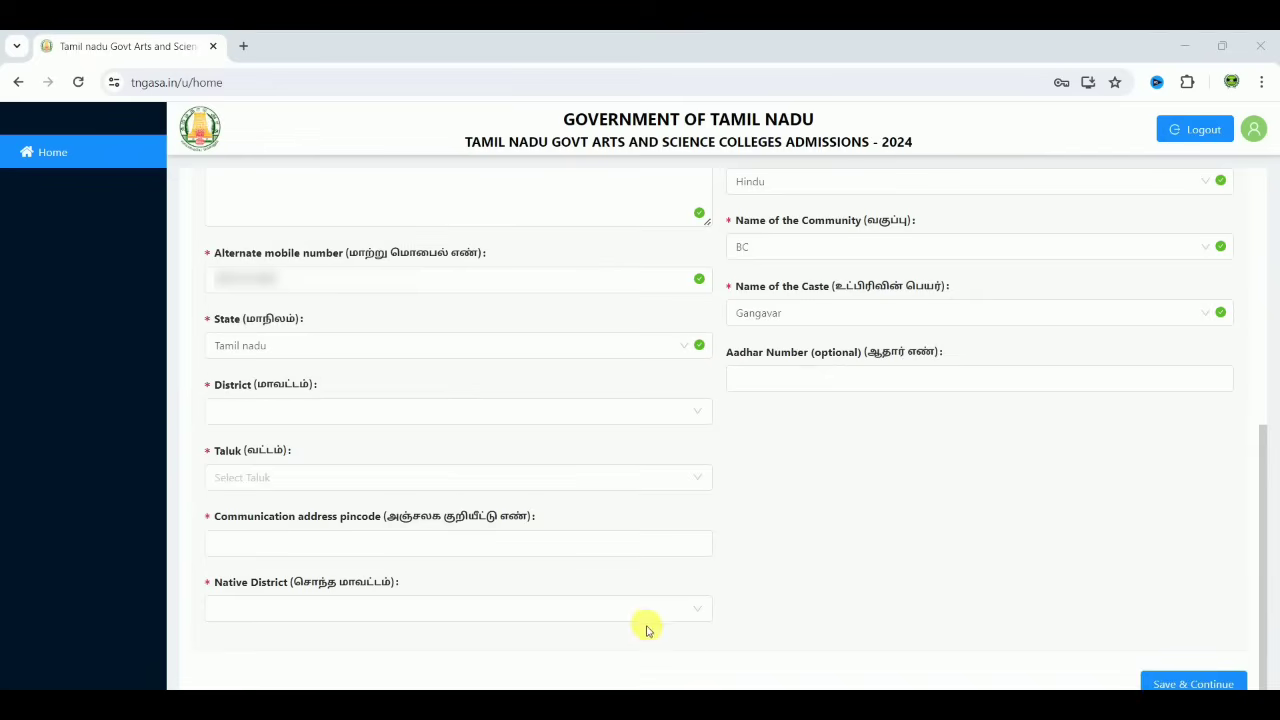
# - Set district Tiruvannamalai and taluk Thandramet, and enter the address pincode
pyautogui.click(527, 414)
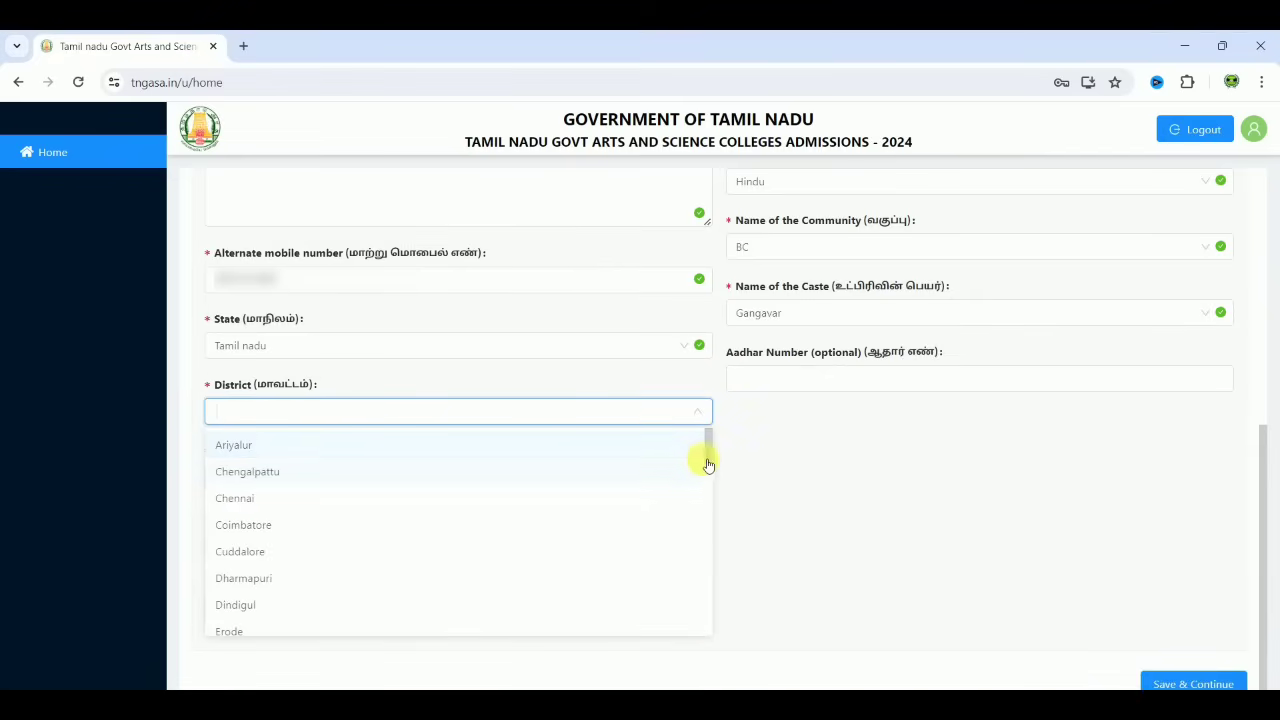
pyautogui.moveTo(706, 458); pyautogui.dragTo(697, 557)
pyautogui.scroll(-5, 697, 557)
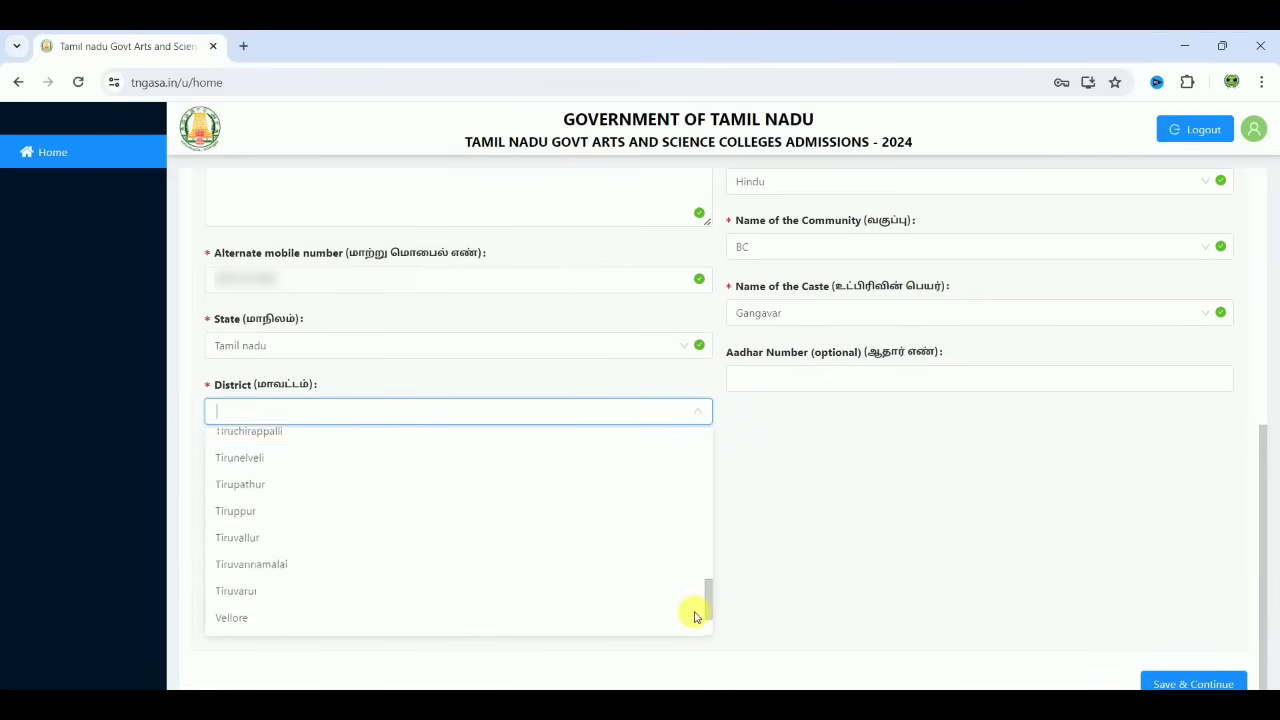
pyautogui.click(372, 556)
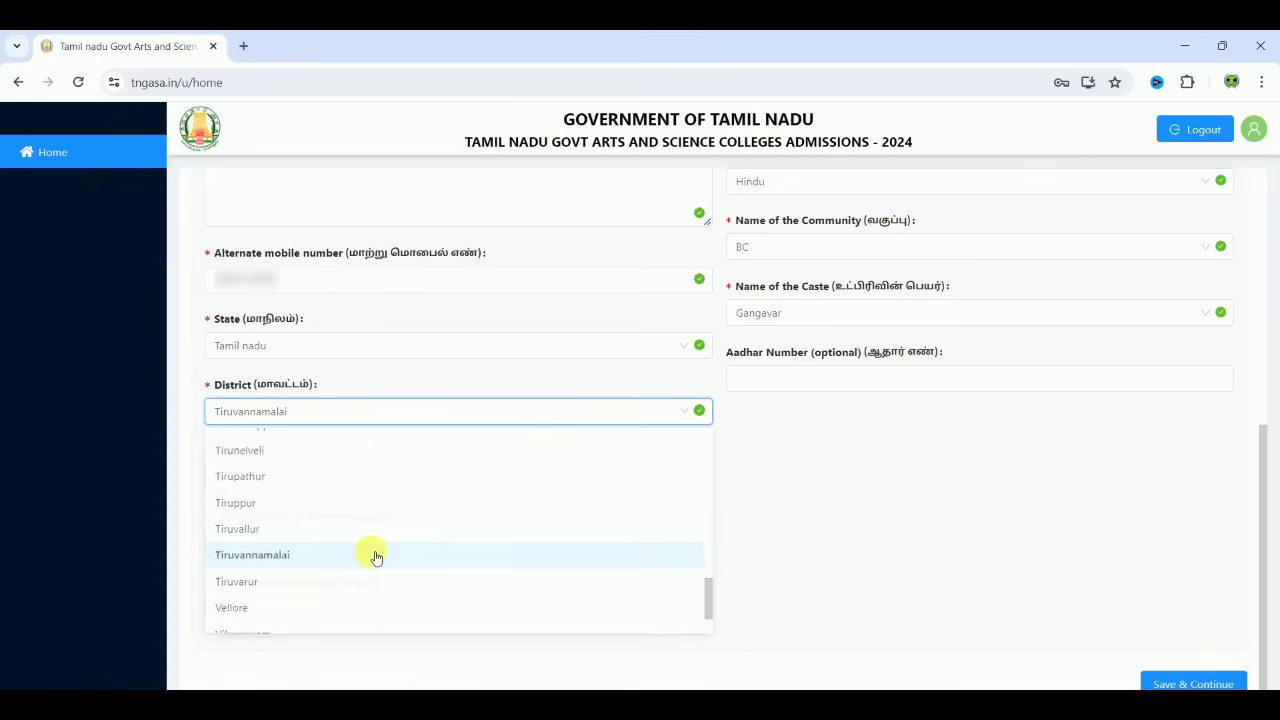
pyautogui.click(340, 480)
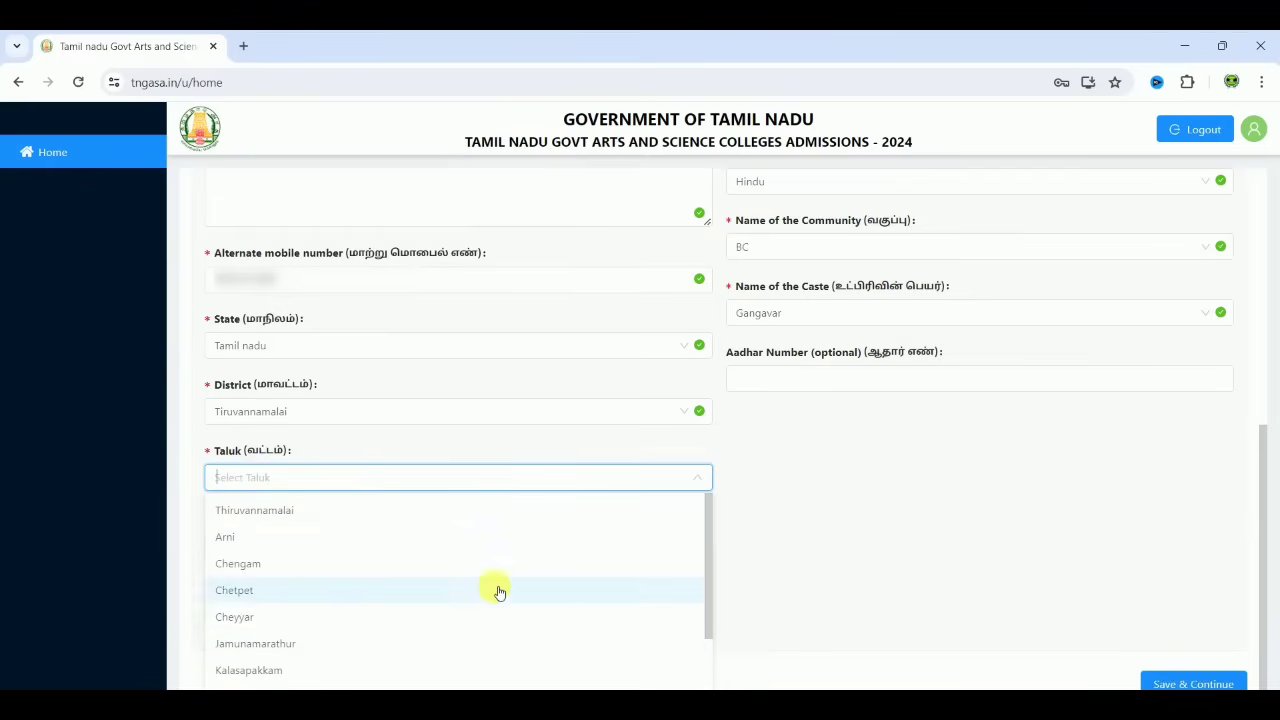
pyautogui.scroll(-2, 708, 658)
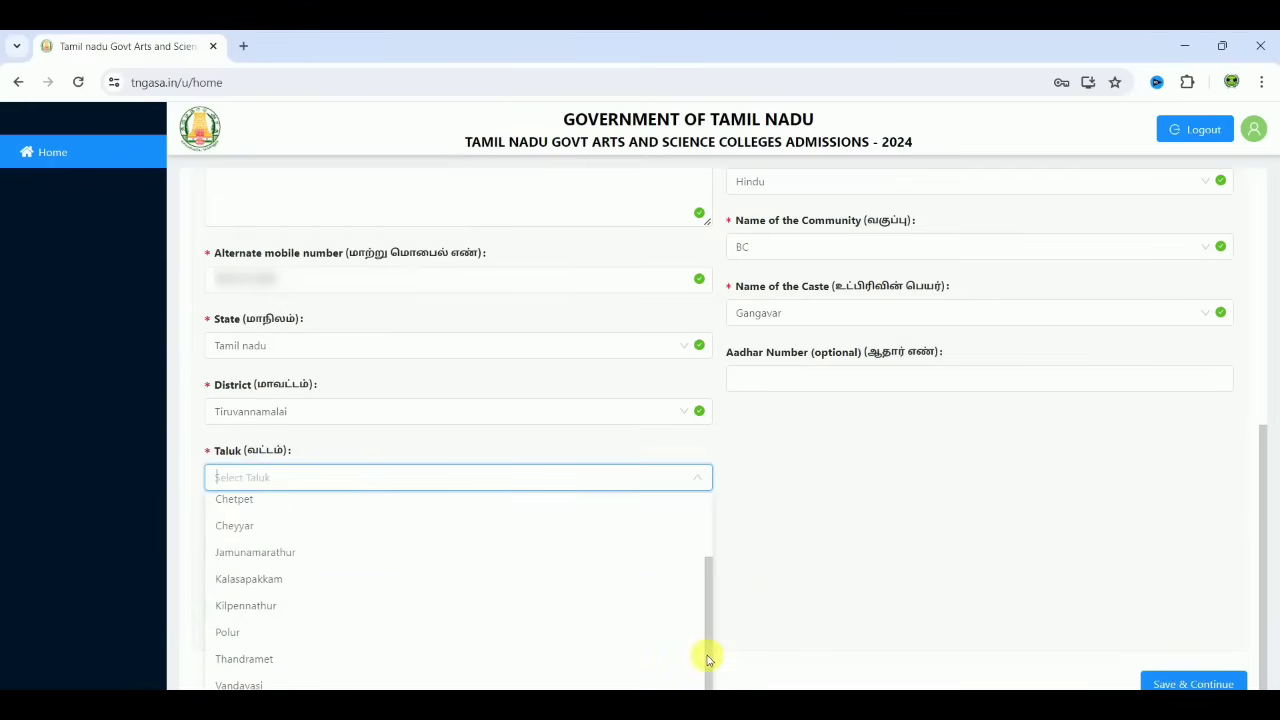
pyautogui.click(264, 659)
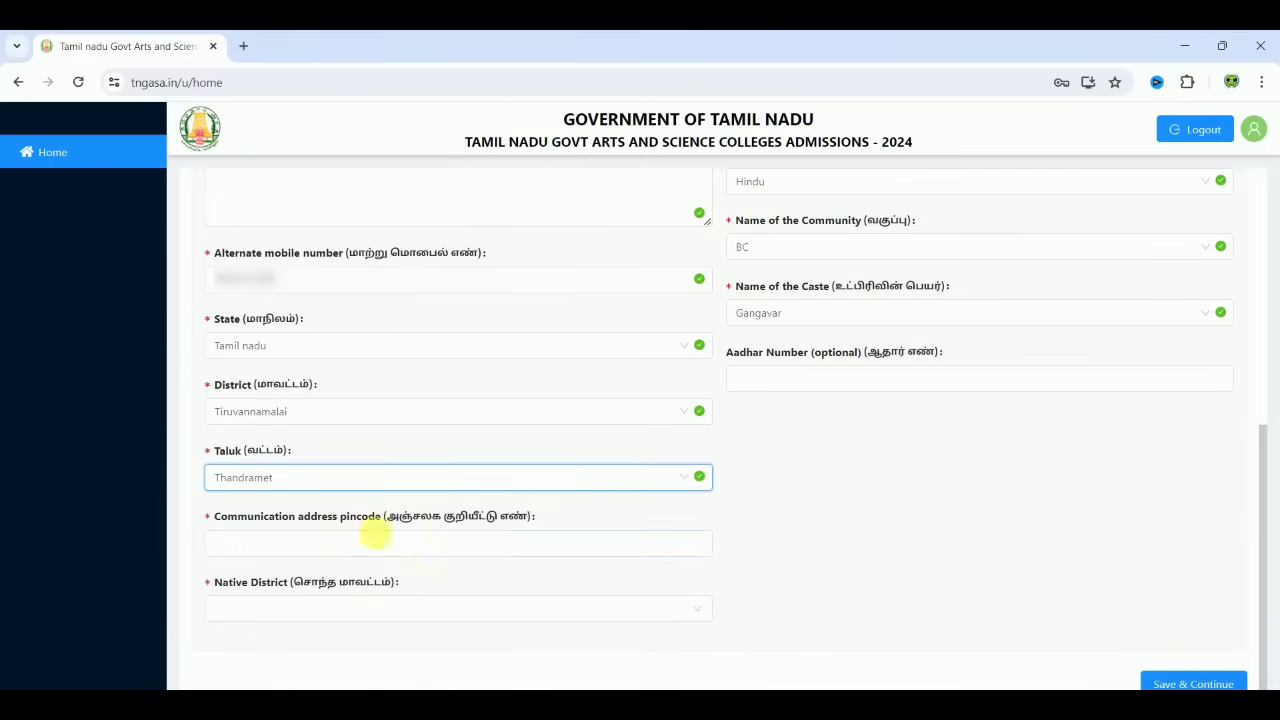
pyautogui.click(347, 553)
pyautogui.write('6')
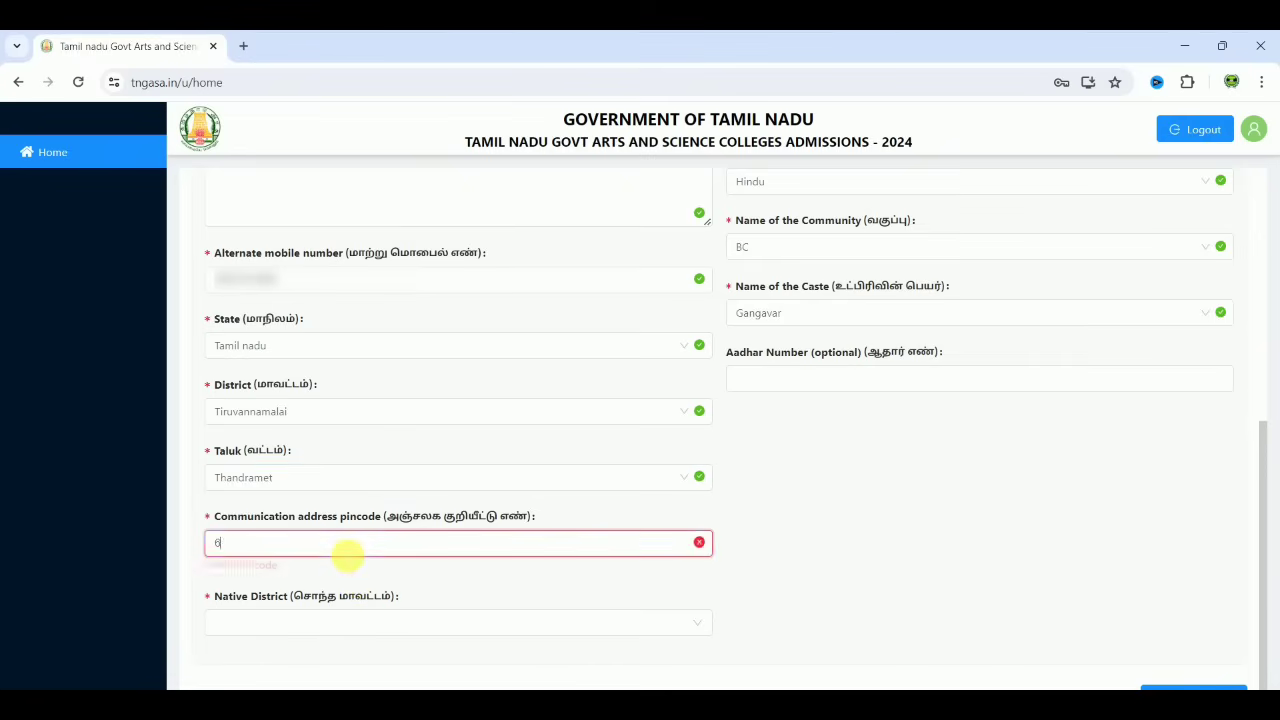
pyautogui.write('06707')
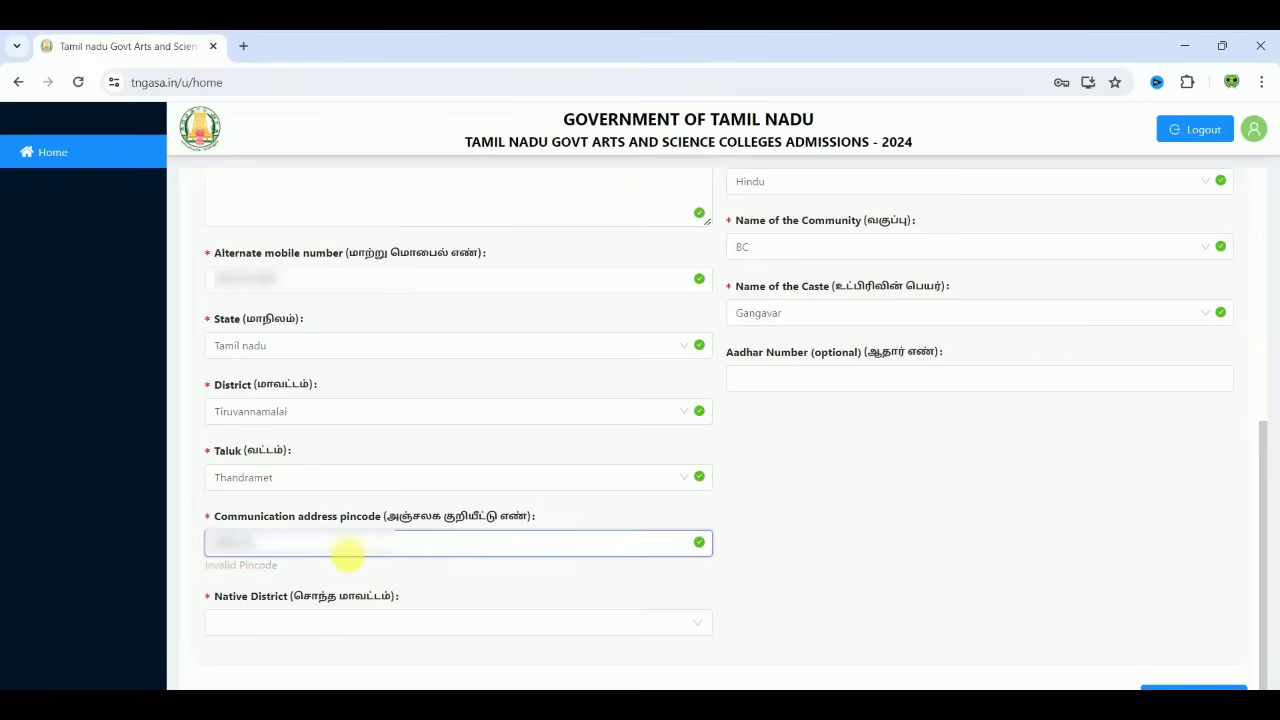
# - Choose Tiruvannamalai as native district and save the Personal Information step
pyautogui.click(311, 614)
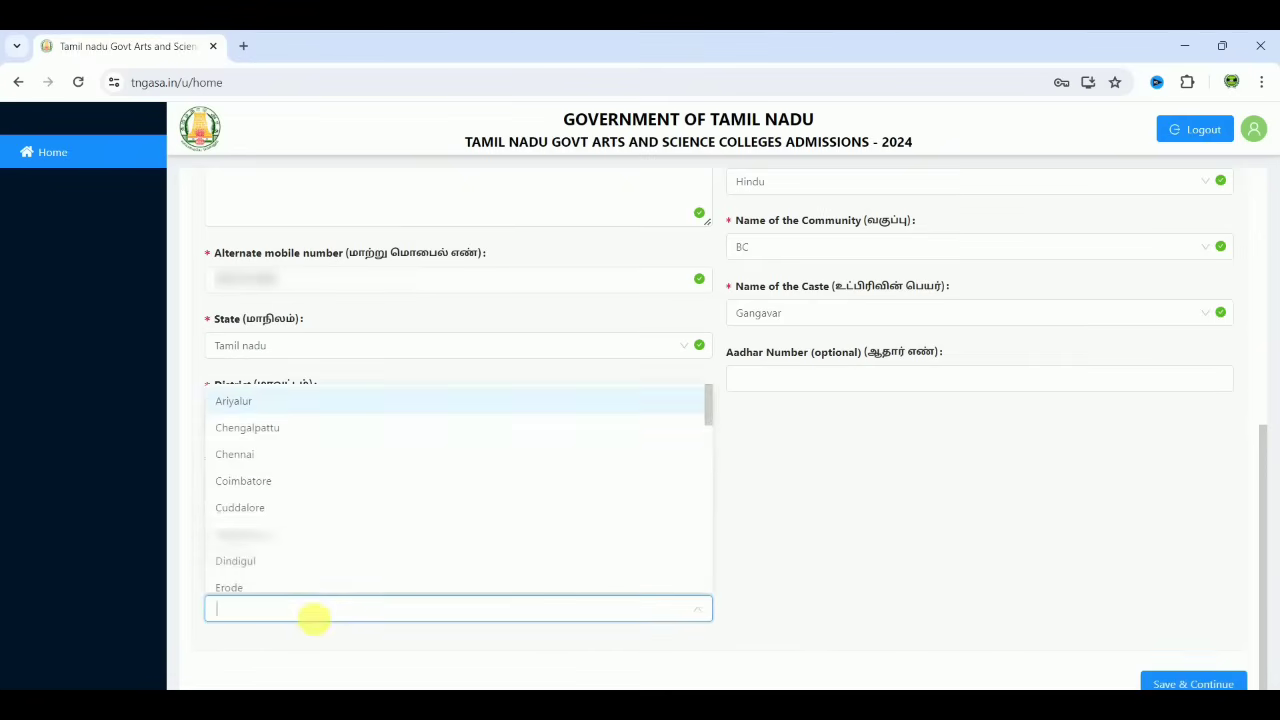
pyautogui.moveTo(711, 408); pyautogui.dragTo(694, 583)
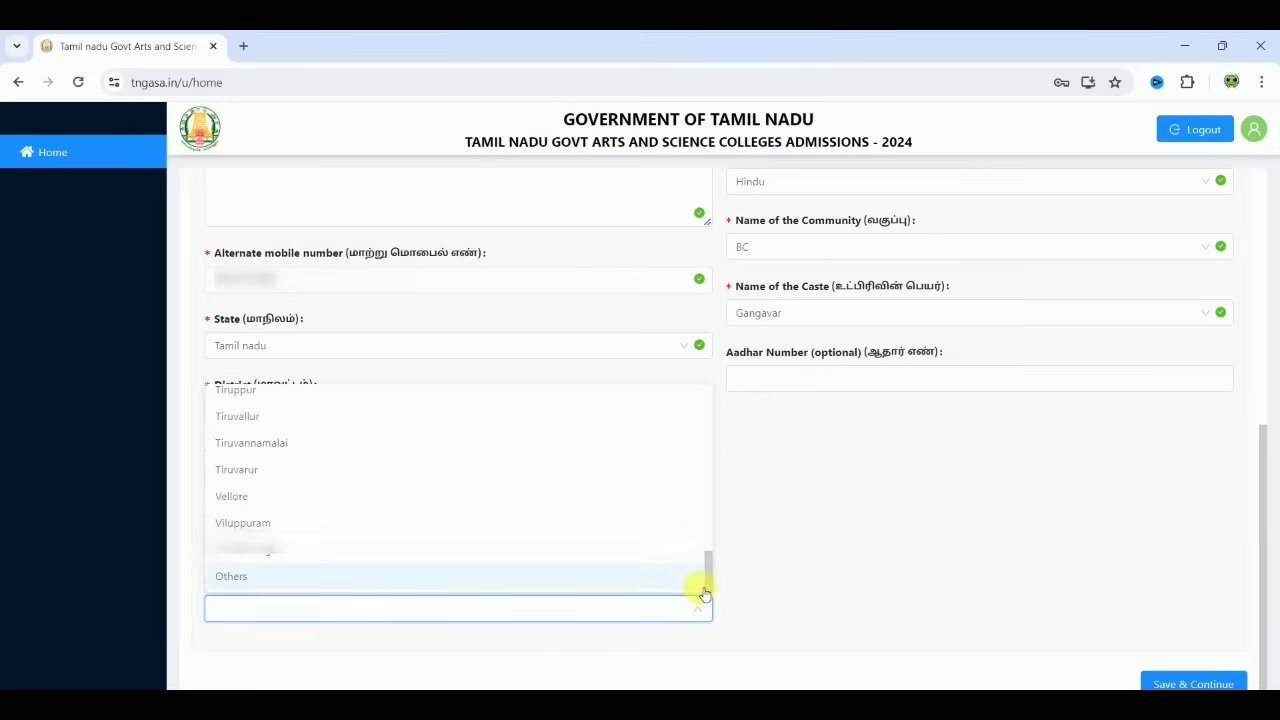
pyautogui.click(386, 451)
pyautogui.click(811, 523)
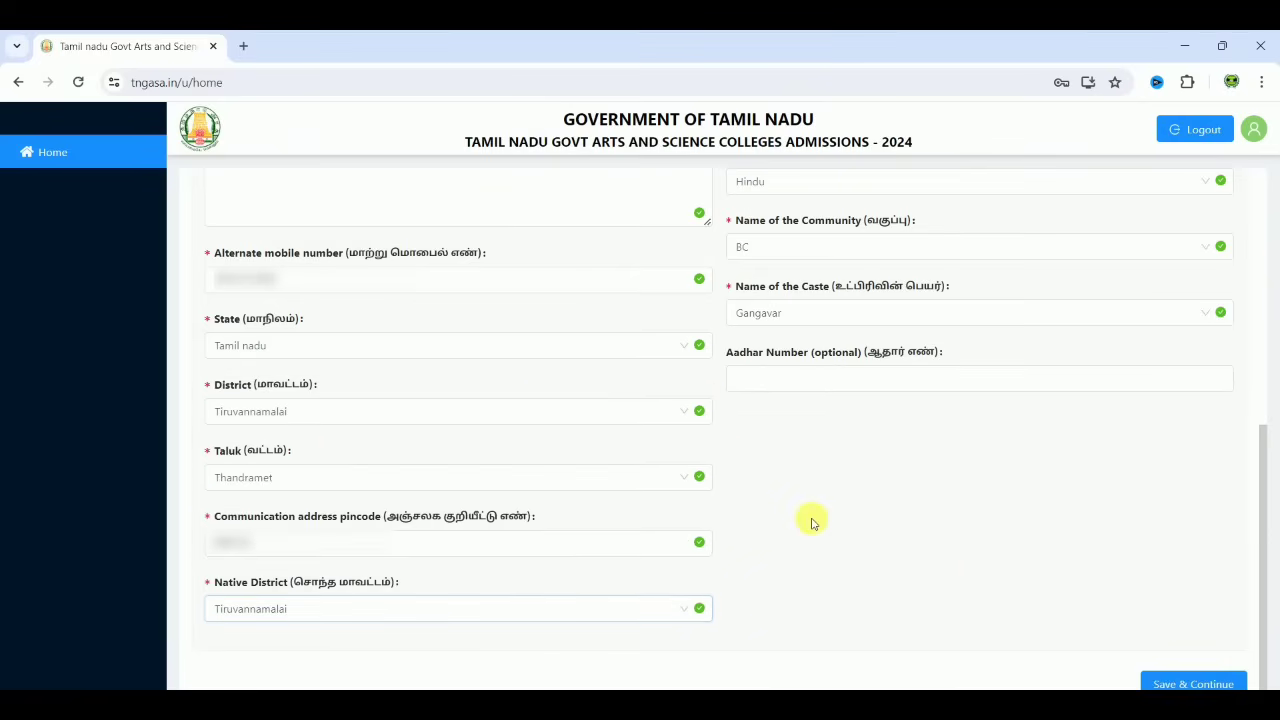
pyautogui.click(1192, 684)
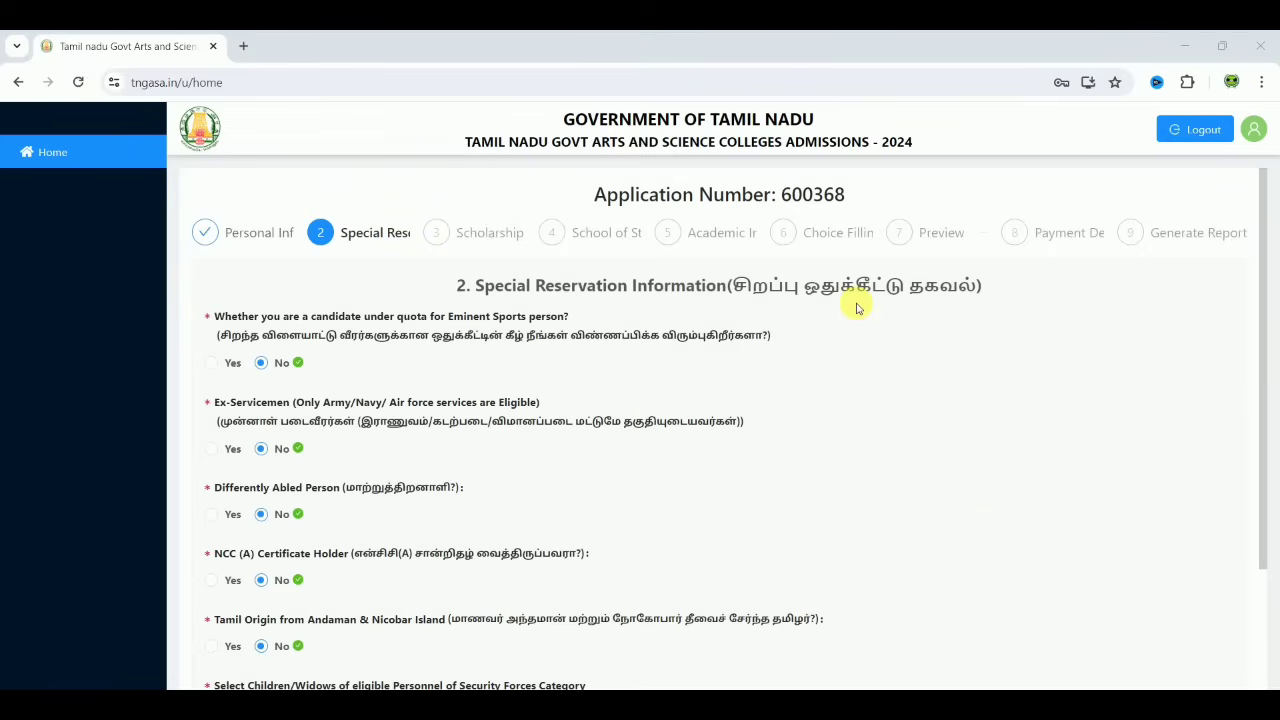
pyautogui.scroll(-2, 1011, 358)
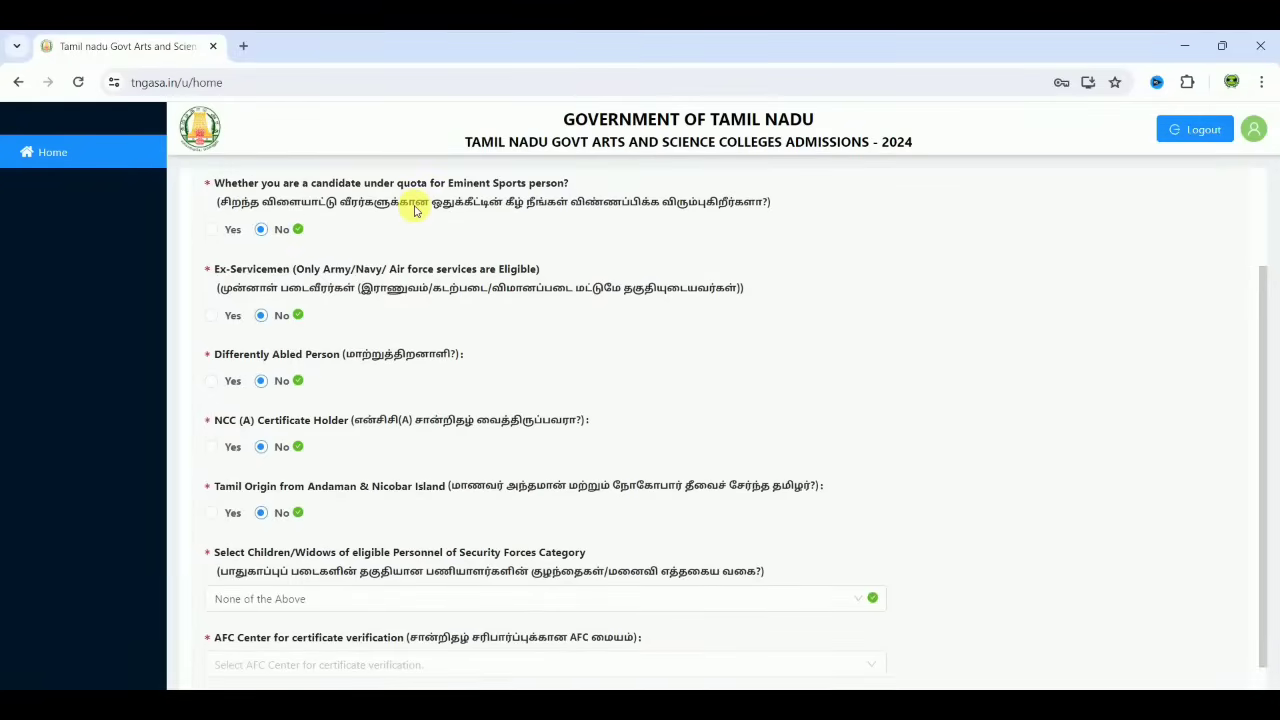
pyautogui.click(212, 230)
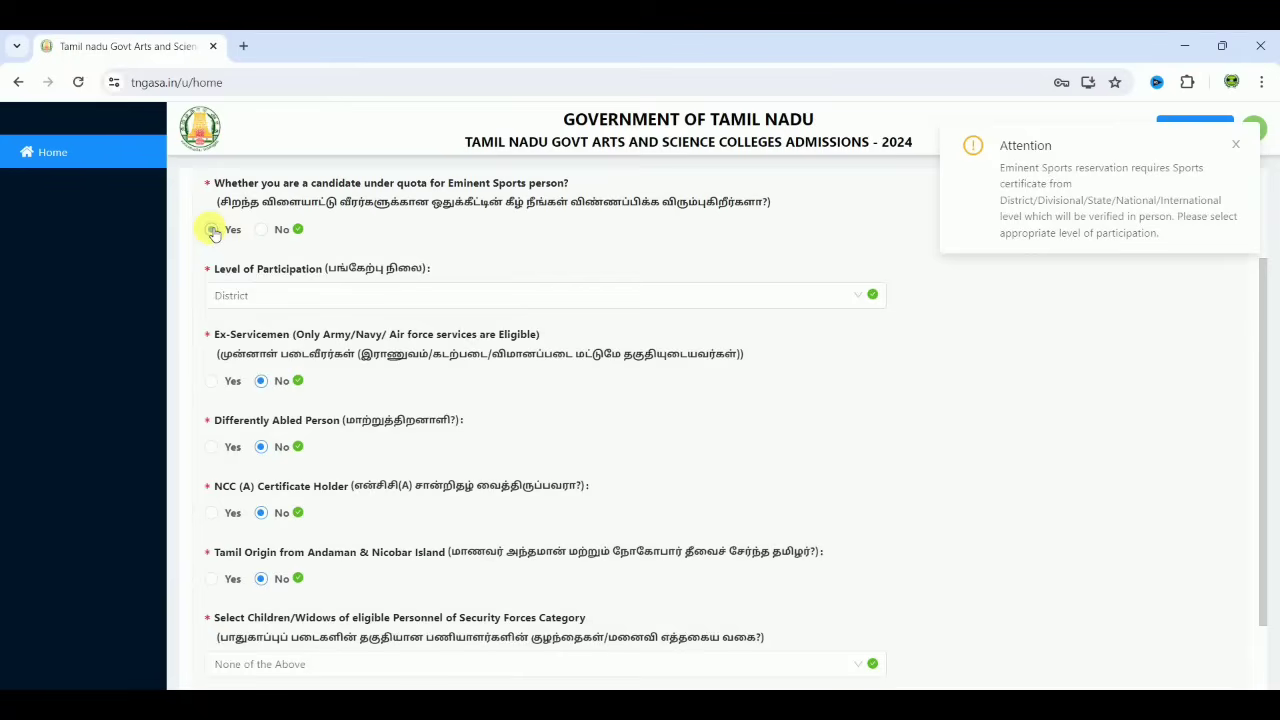
pyautogui.click(336, 300)
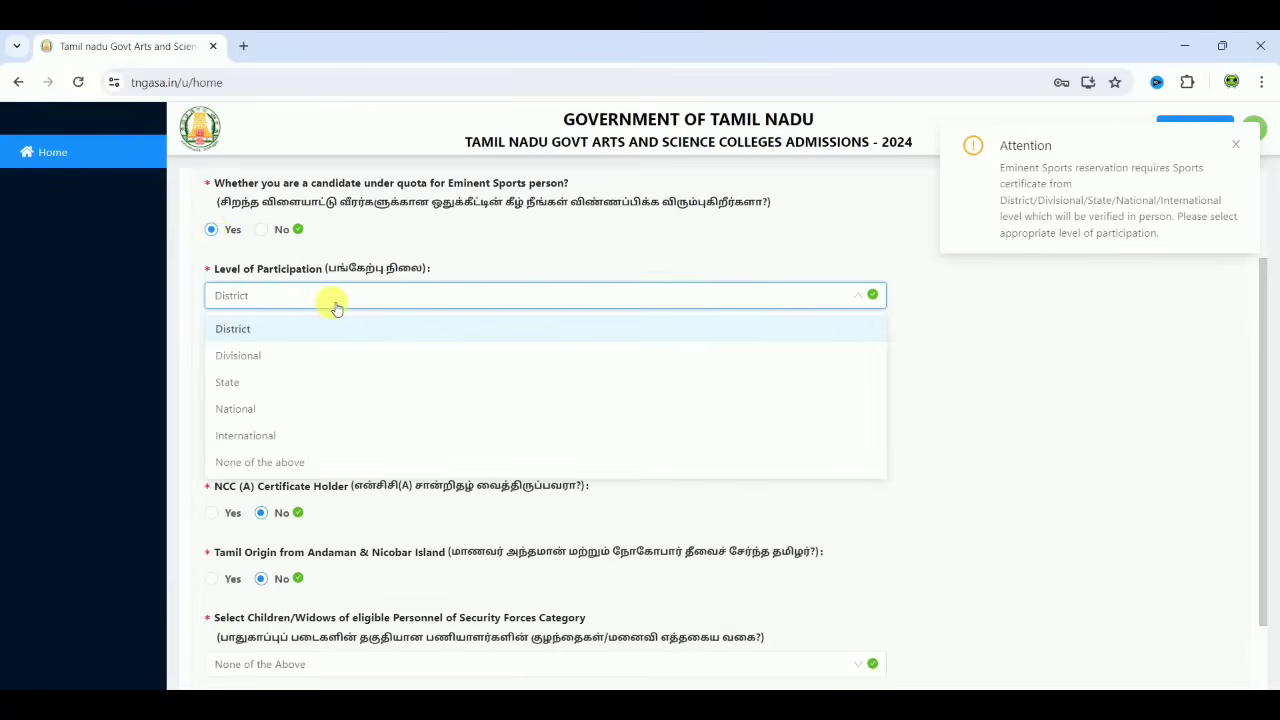
pyautogui.click(389, 252)
pyautogui.click(266, 230)
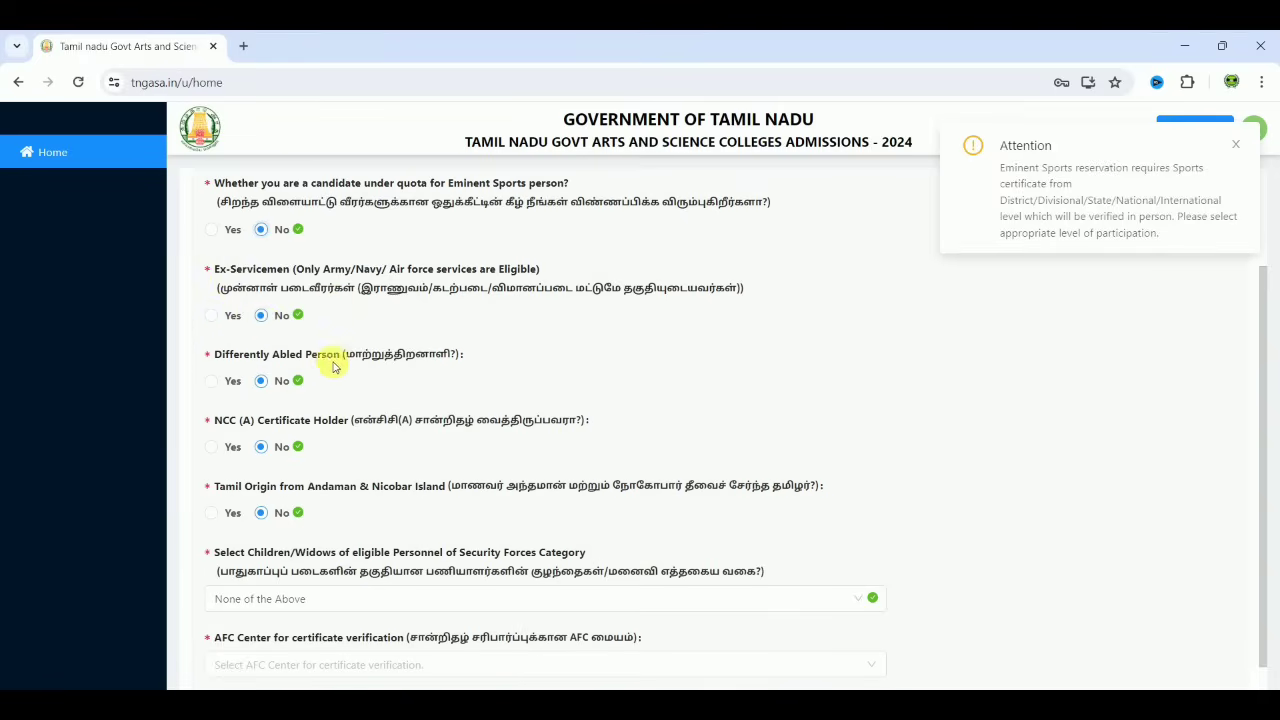
pyautogui.click(213, 382)
pyautogui.click(297, 450)
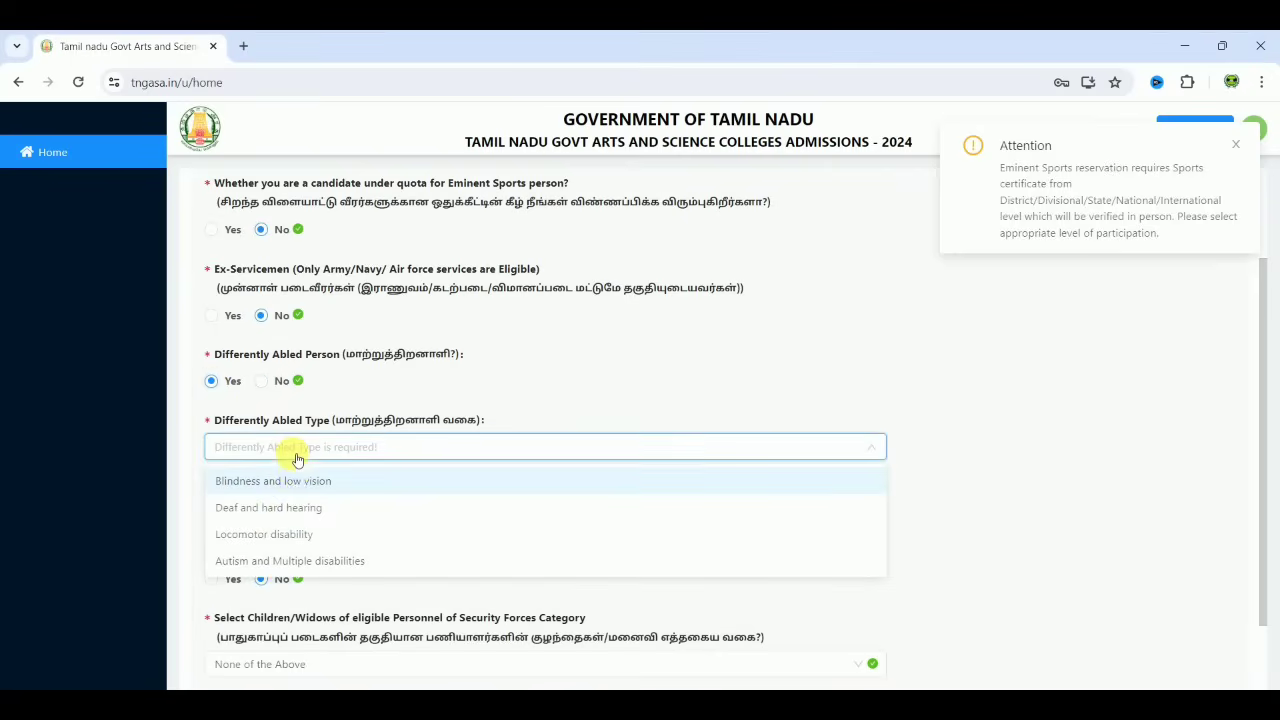
pyautogui.click(303, 508)
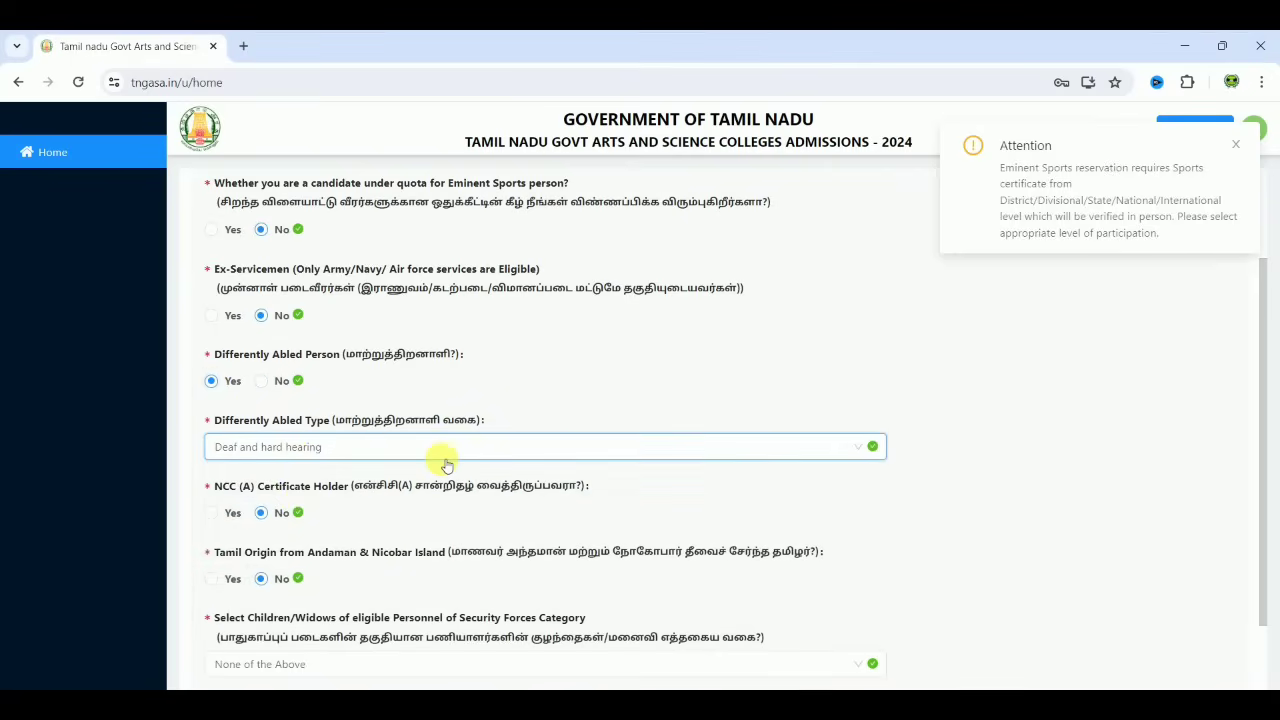
pyautogui.click(265, 381)
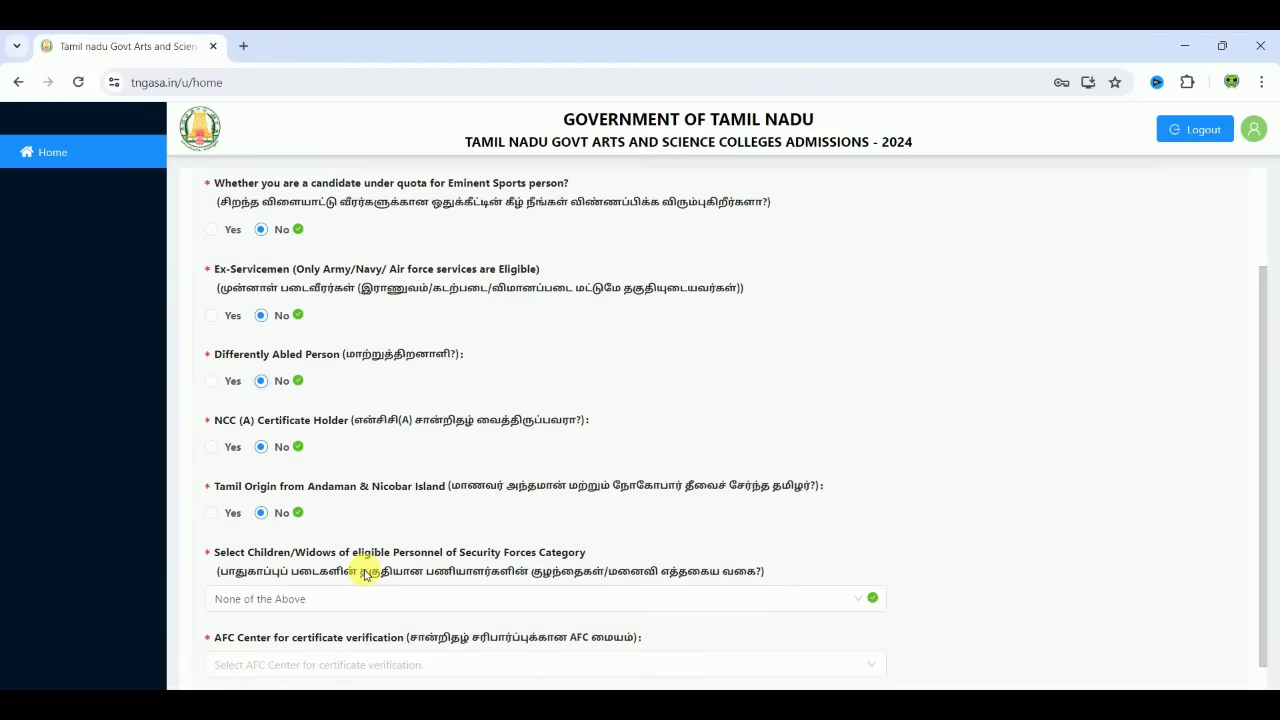
# - Keep Security Forces at None of the Above, pick the Tiruvannamalai Kalaignar Karunanidhi college as AFC centre, save
pyautogui.click(368, 600)
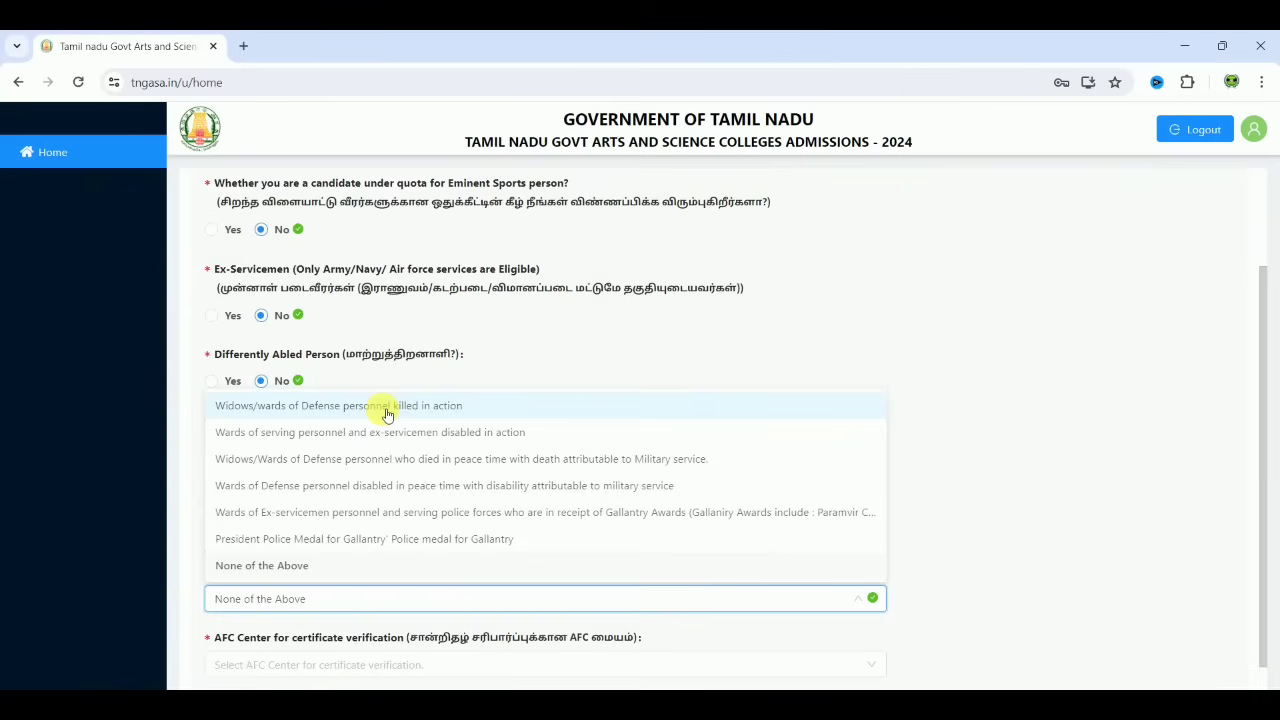
pyautogui.click(295, 568)
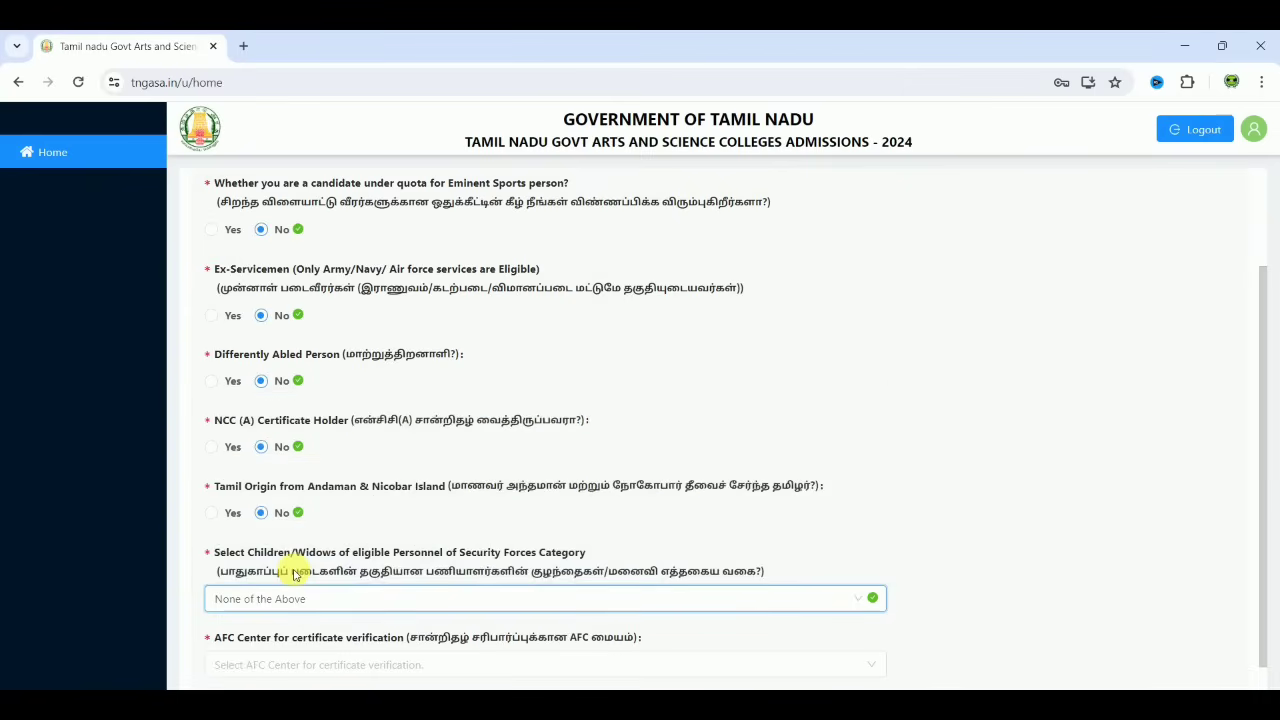
pyautogui.scroll(-1, 1094, 420)
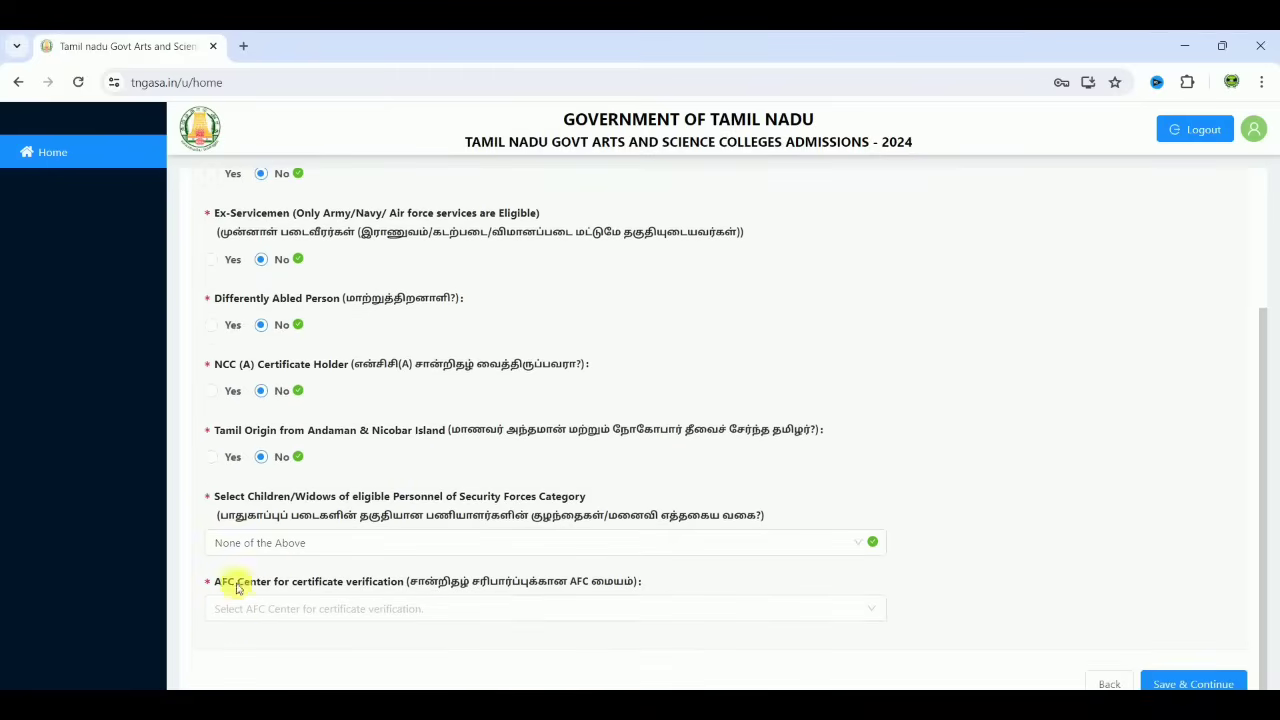
pyautogui.click(300, 609)
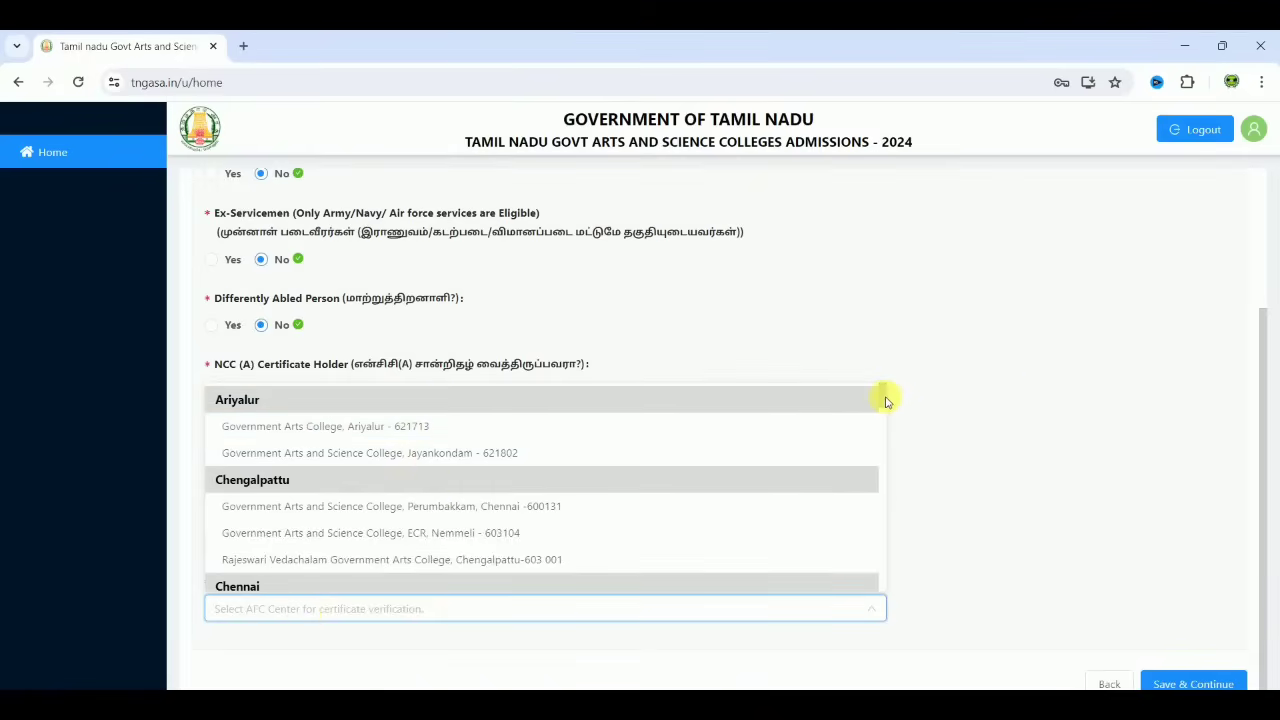
pyautogui.moveTo(884, 400); pyautogui.dragTo(874, 565)
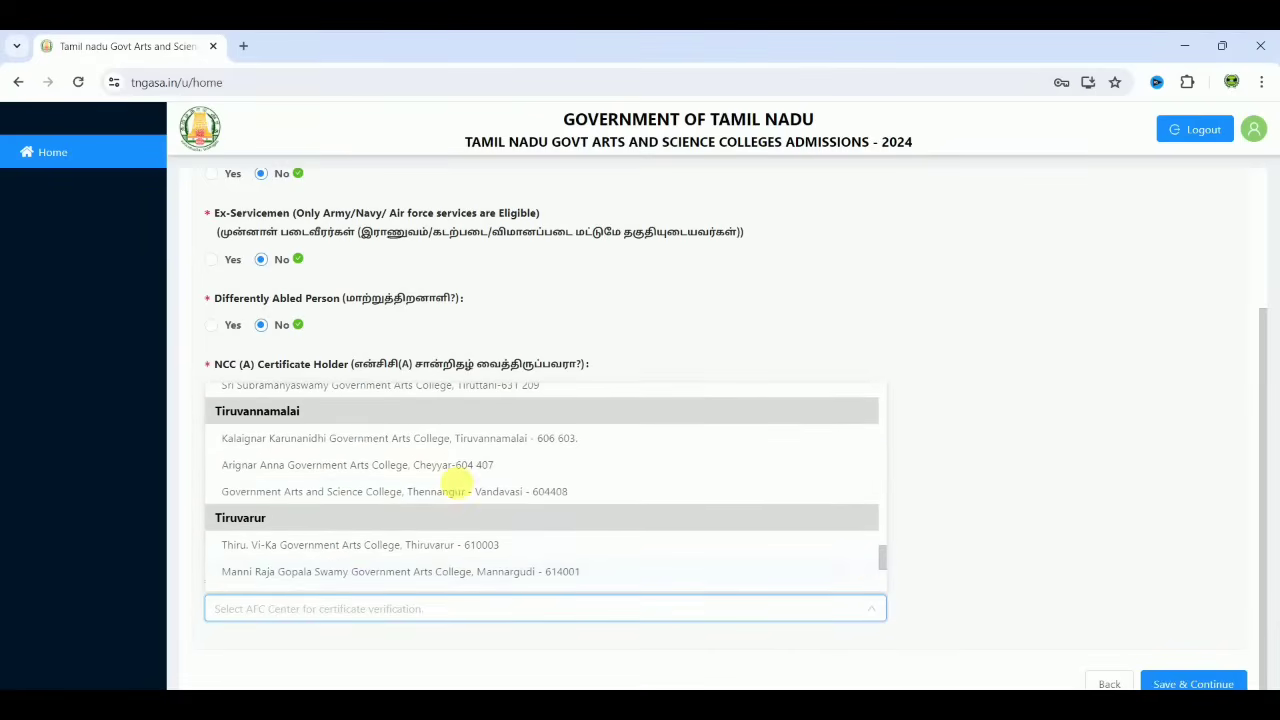
pyautogui.click(452, 440)
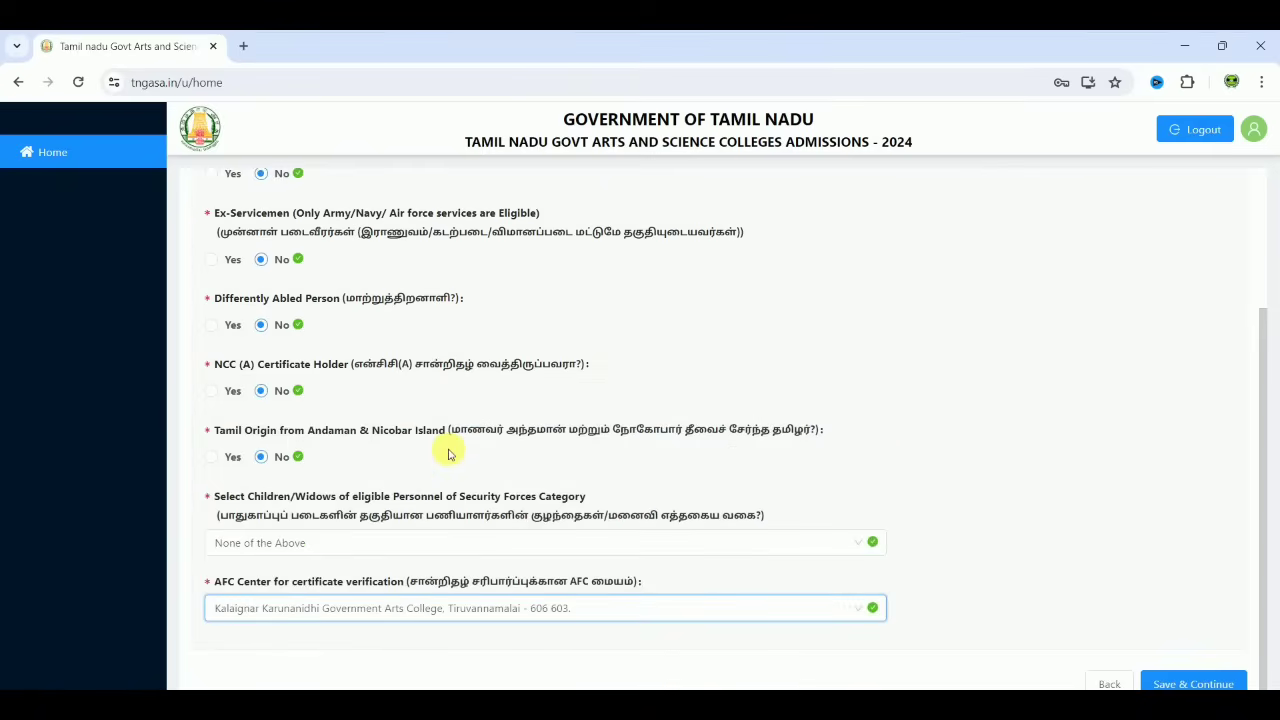
pyautogui.click(1192, 680)
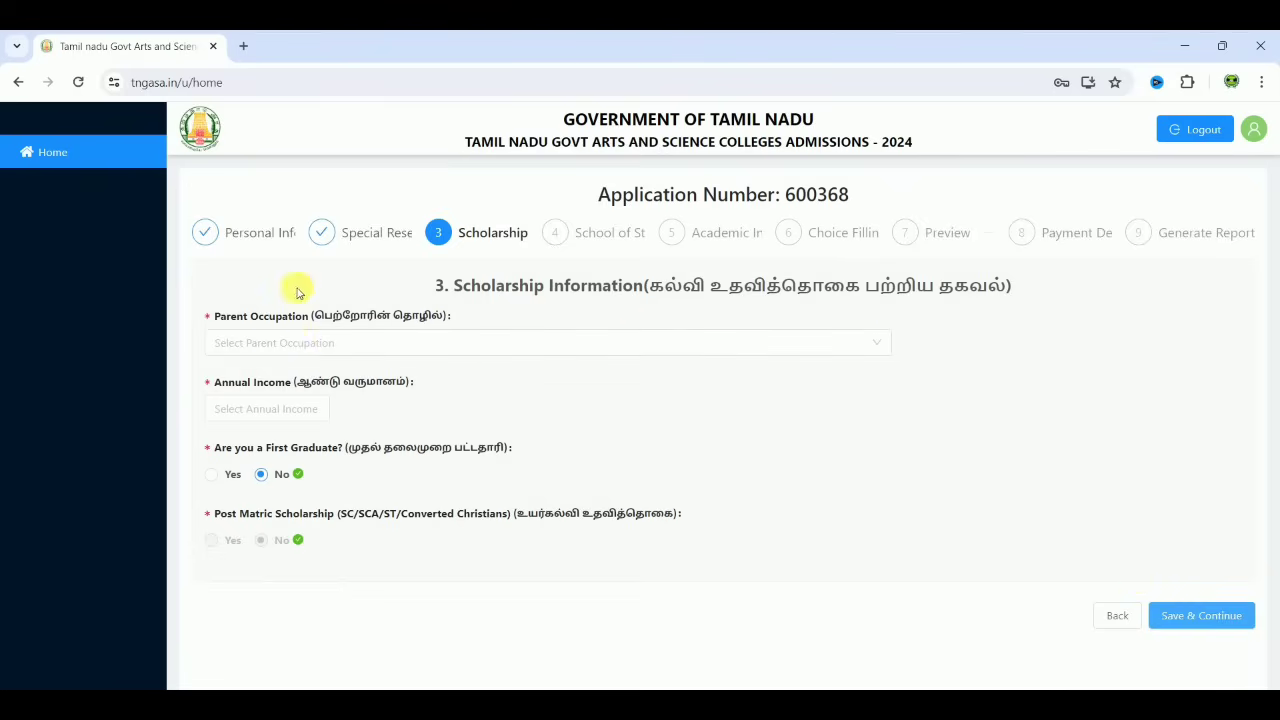
# - Choose Self Employed as parent occupation and enter annual income 80000
pyautogui.click(321, 343)
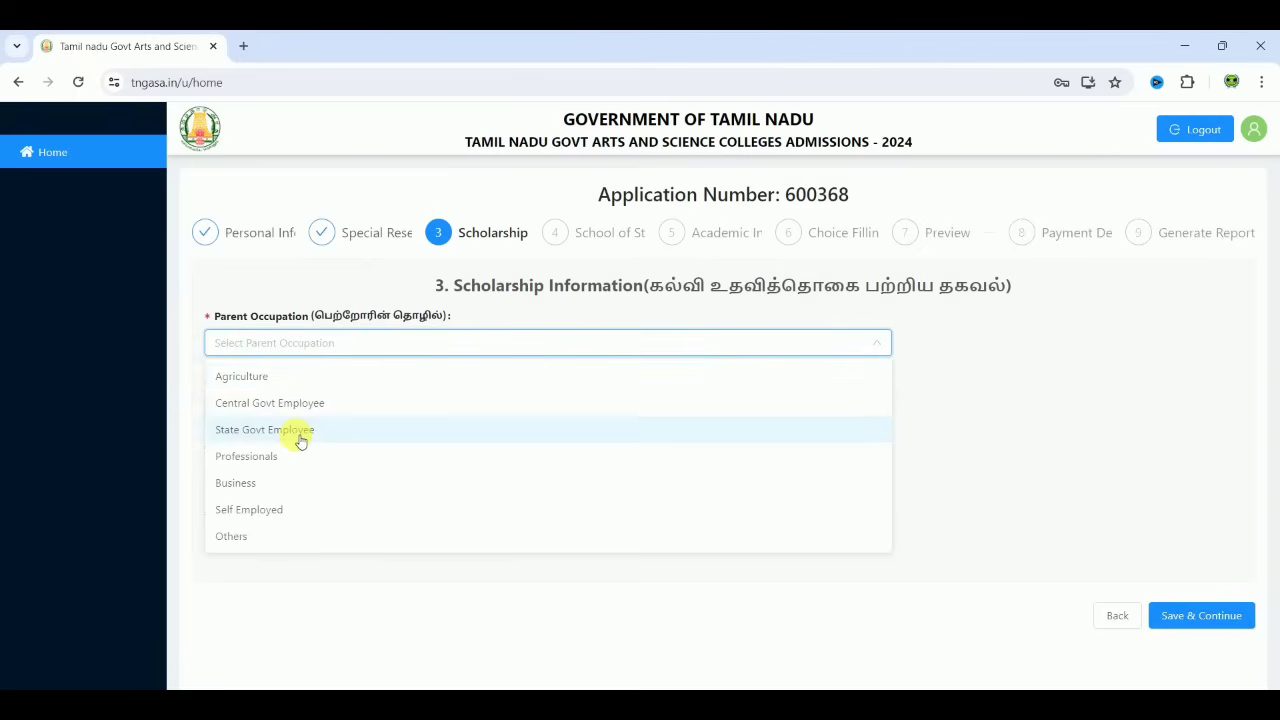
pyautogui.click(296, 511)
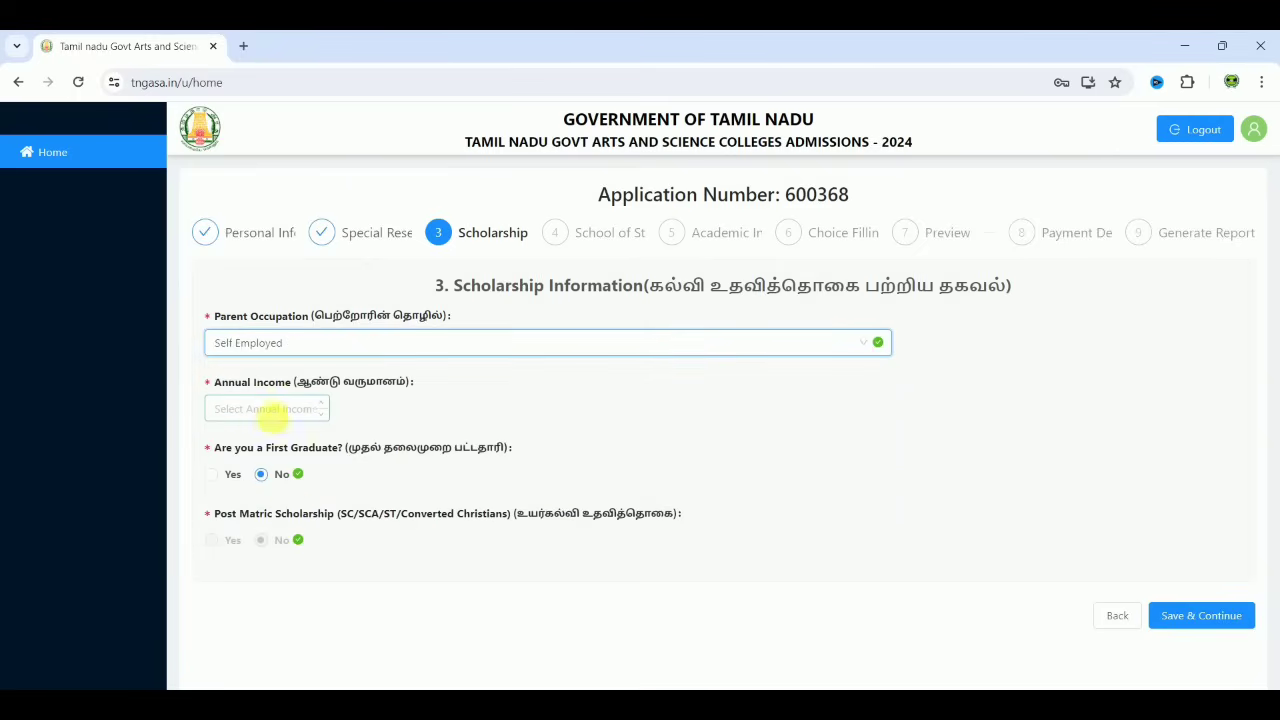
pyautogui.click(278, 411)
pyautogui.write('80000')
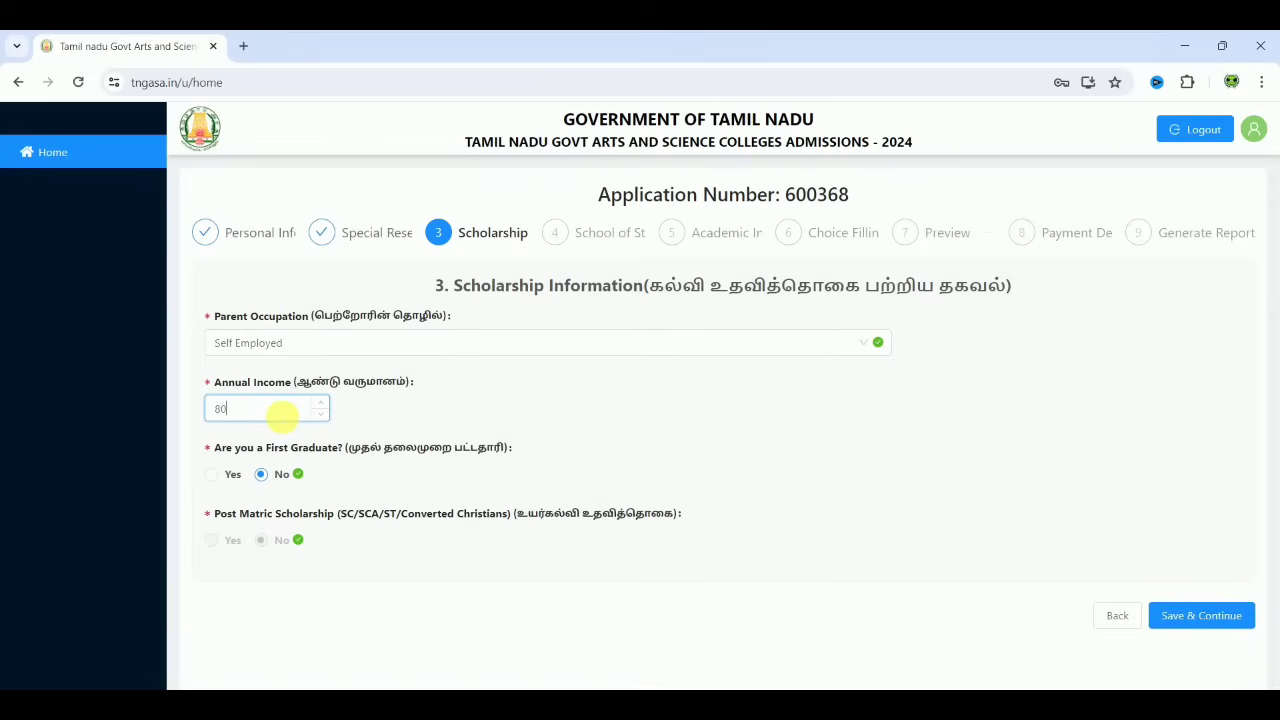
pyautogui.click(463, 423)
# - Answer No to First Graduate and save the scholarship details
pyautogui.click(278, 473)
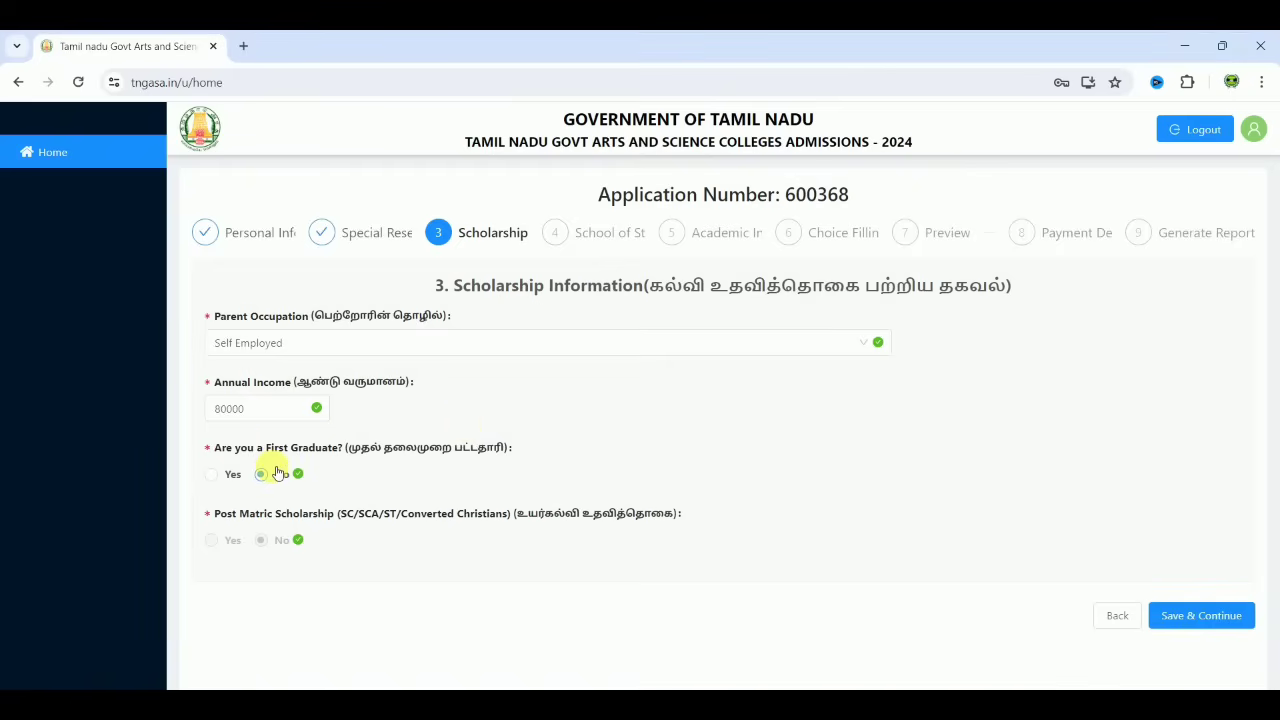
pyautogui.click(213, 476)
pyautogui.click(262, 476)
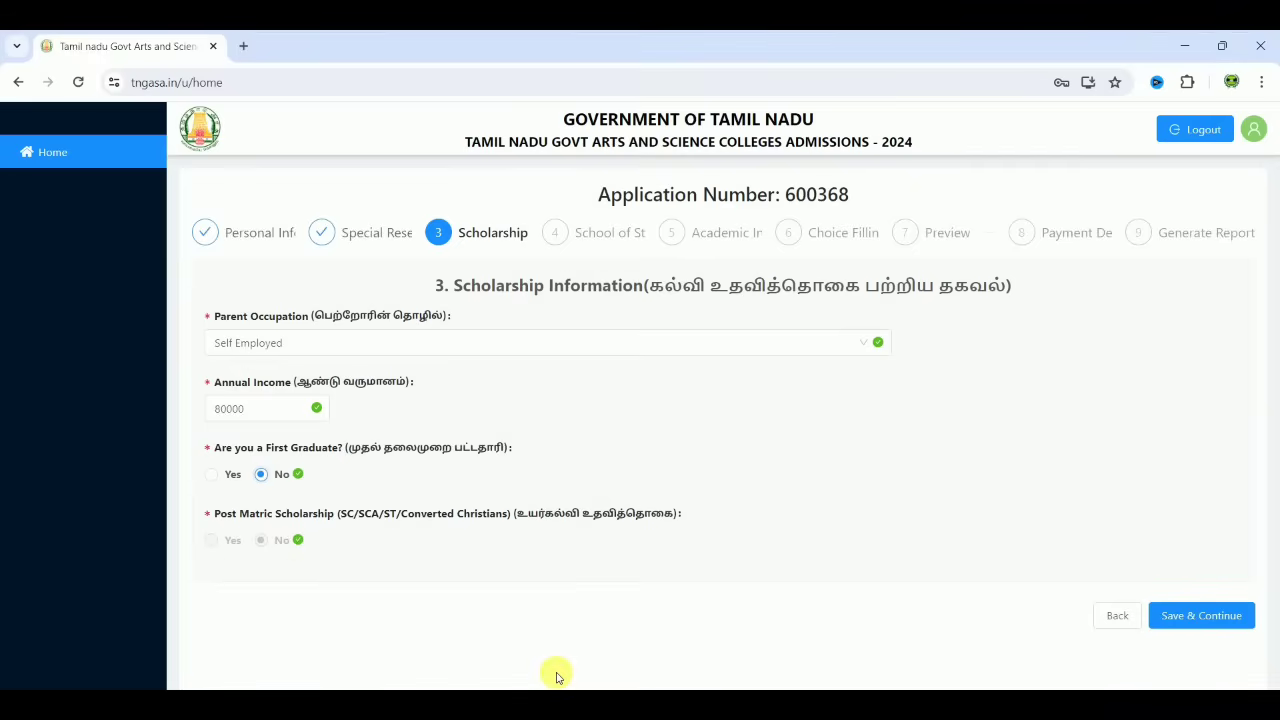
pyautogui.click(1231, 621)
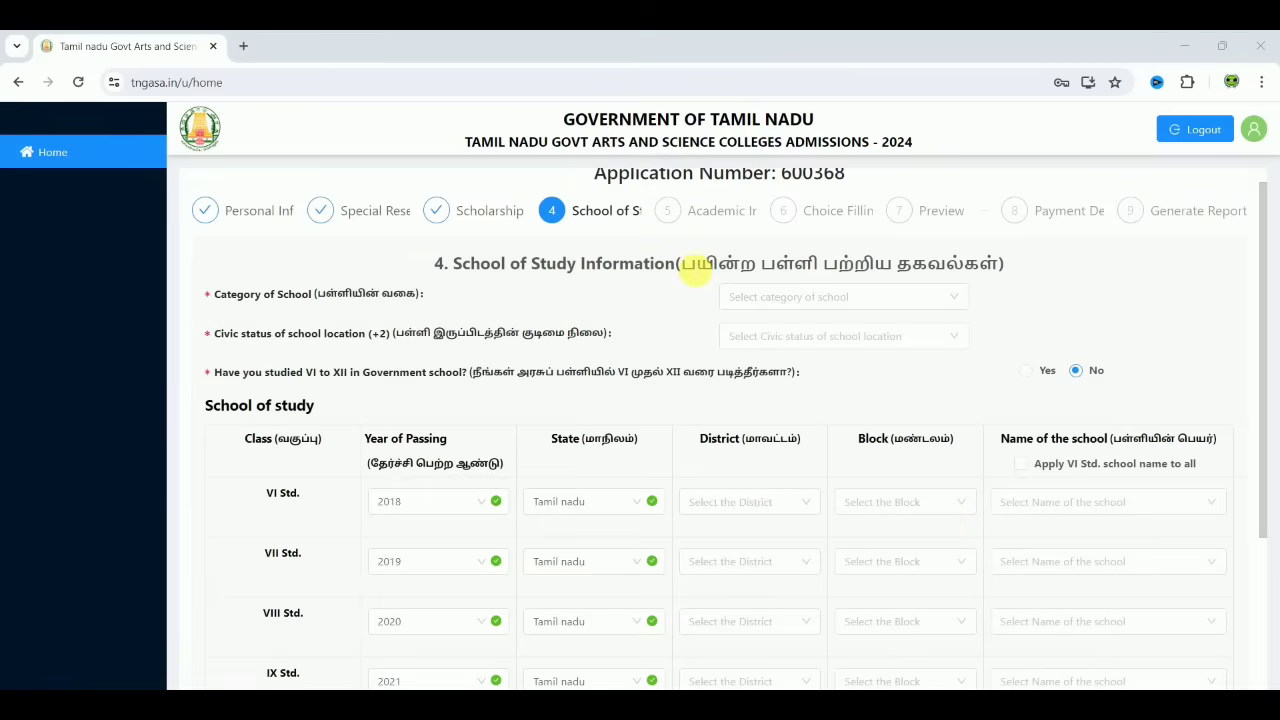
# - Choose State Govt as school category and Town Panchayat as civic status, with the Government-school answer left at No
pyautogui.click(836, 296)
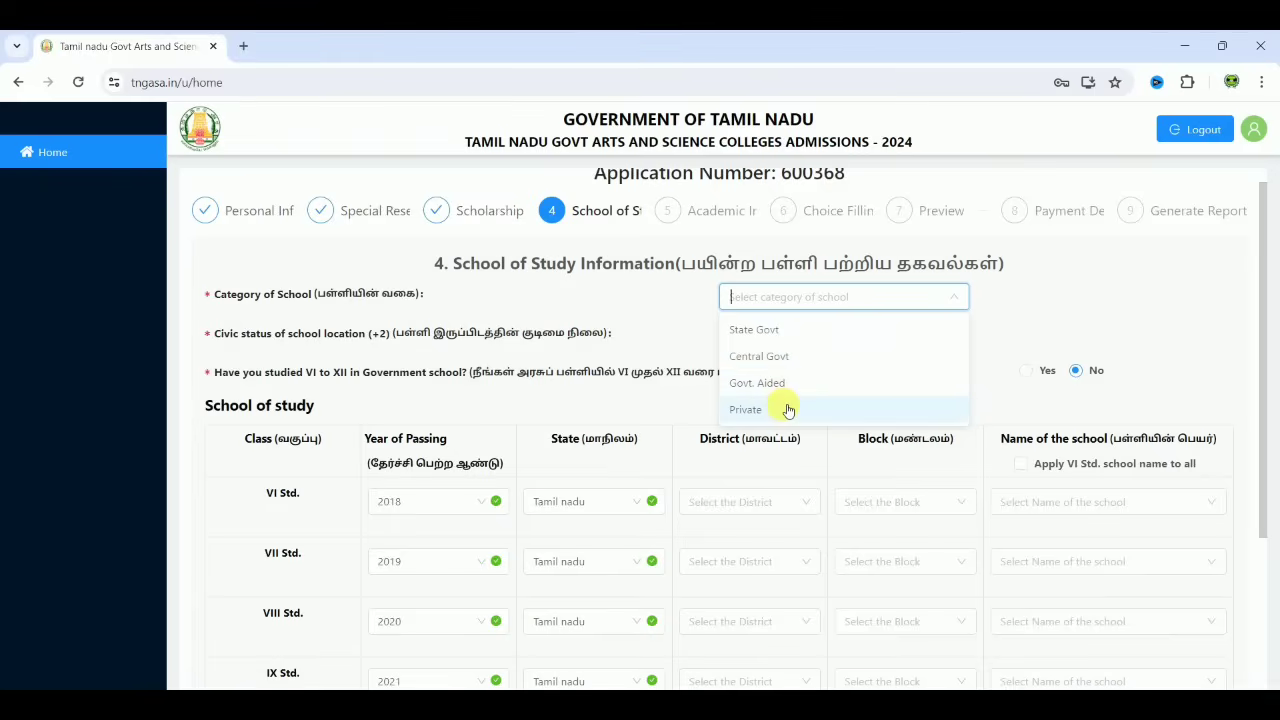
pyautogui.click(796, 333)
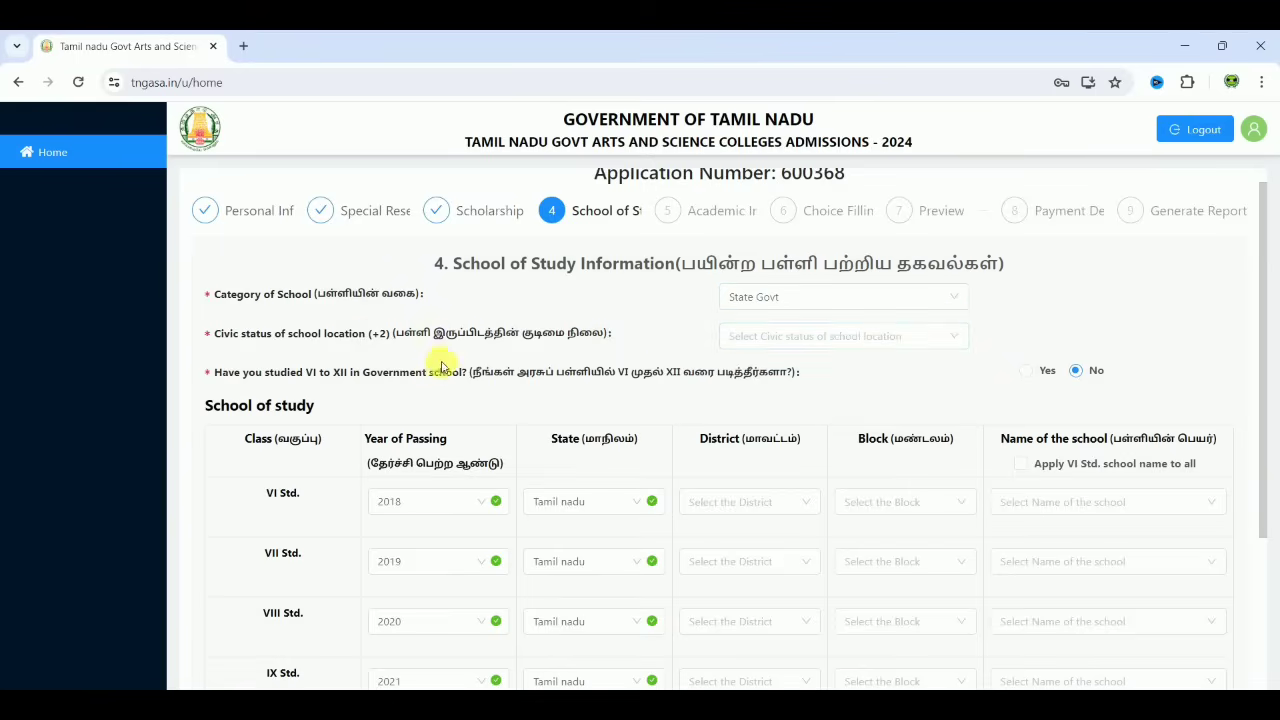
pyautogui.click(789, 341)
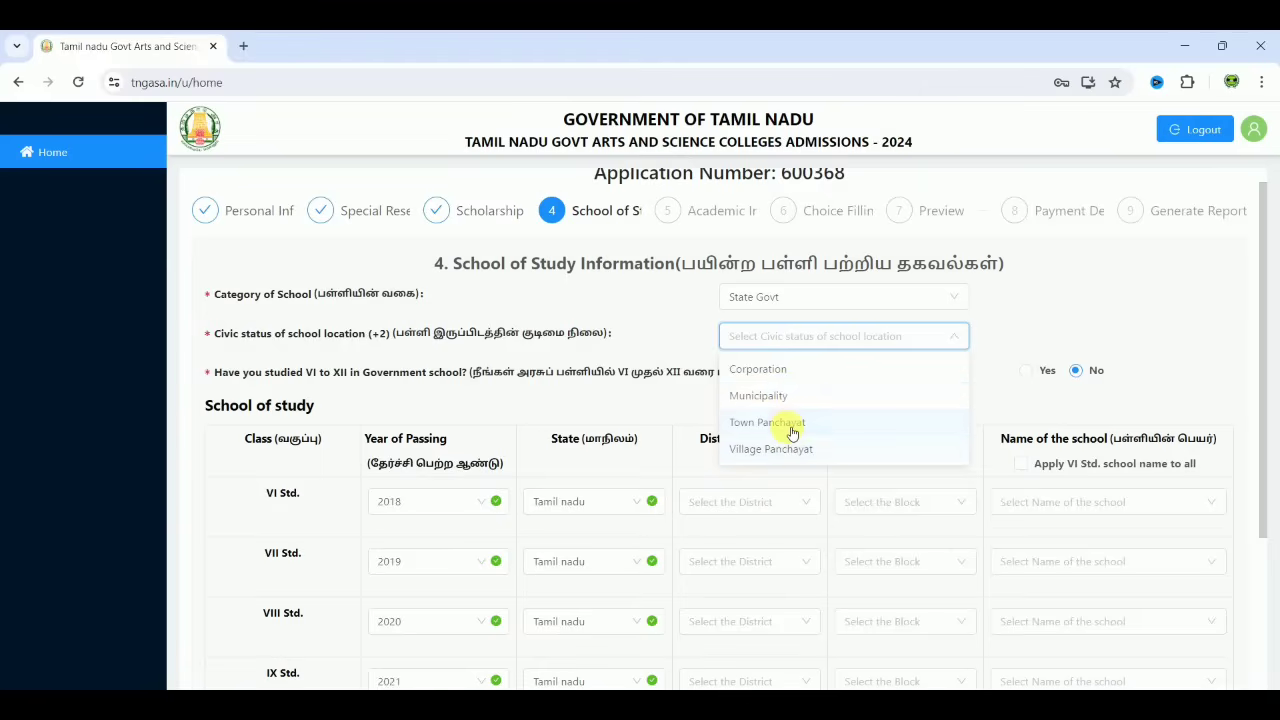
pyautogui.click(792, 422)
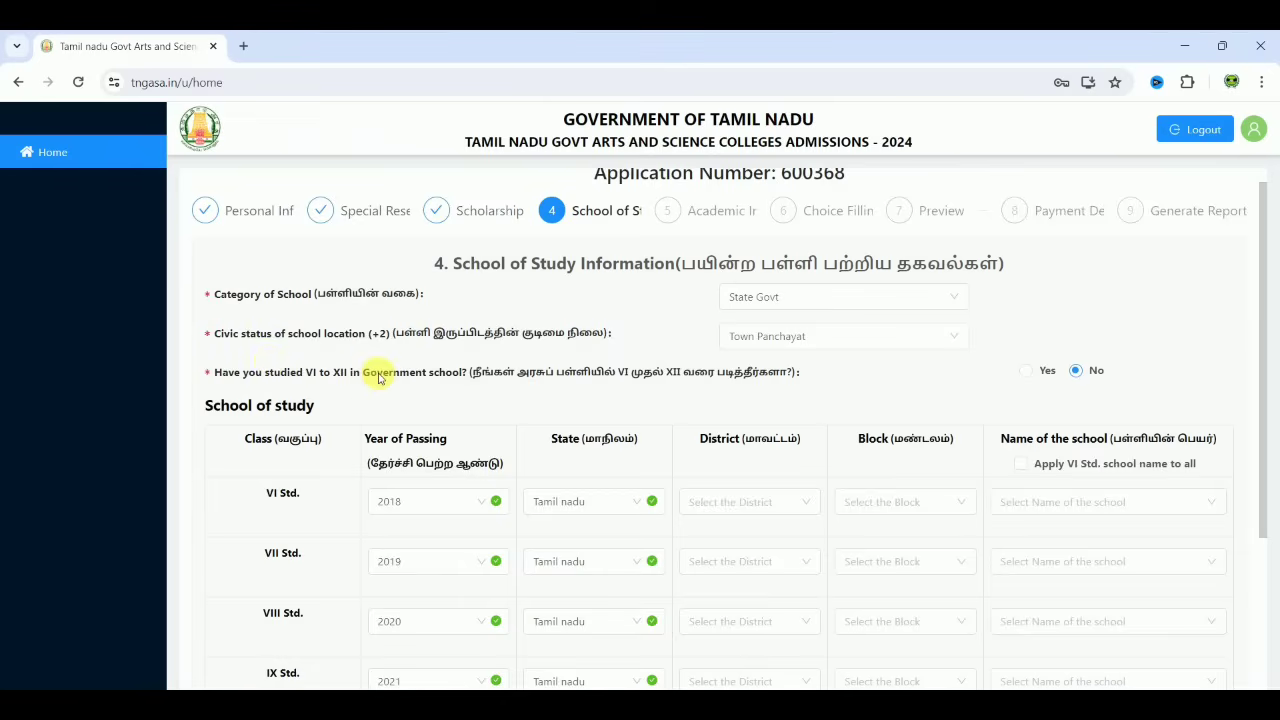
pyautogui.click(1027, 373)
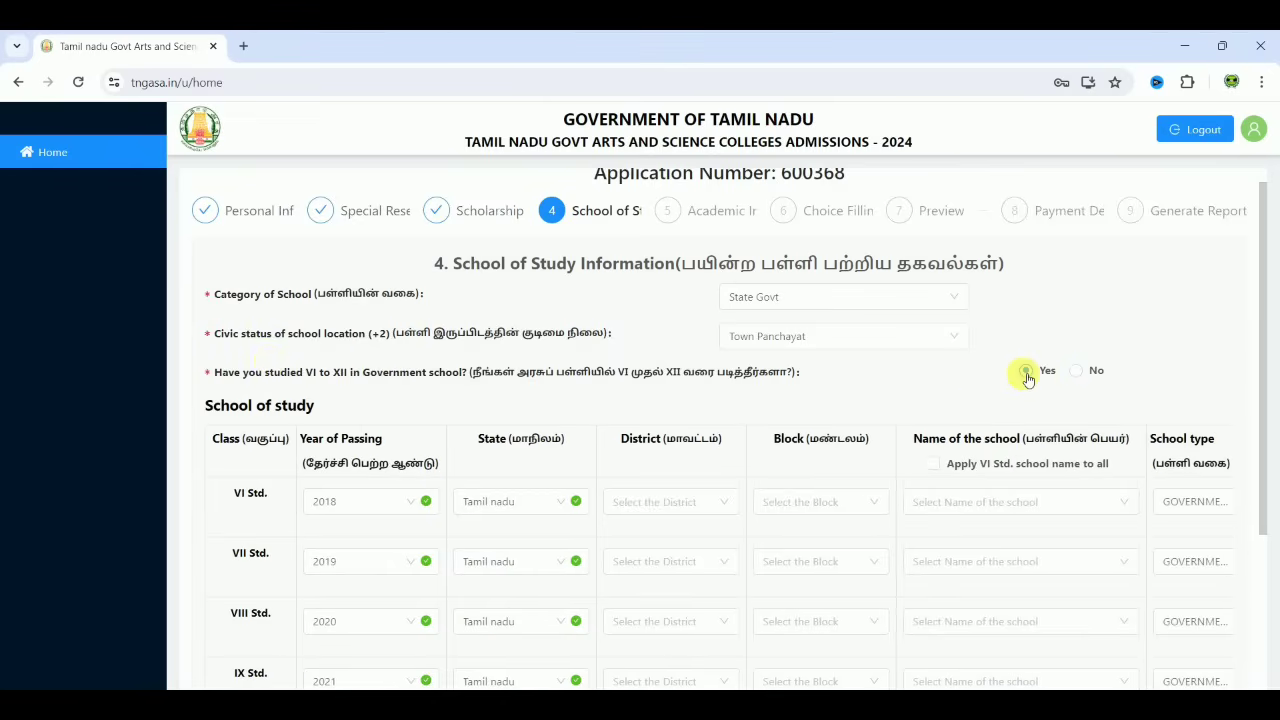
pyautogui.click(1077, 372)
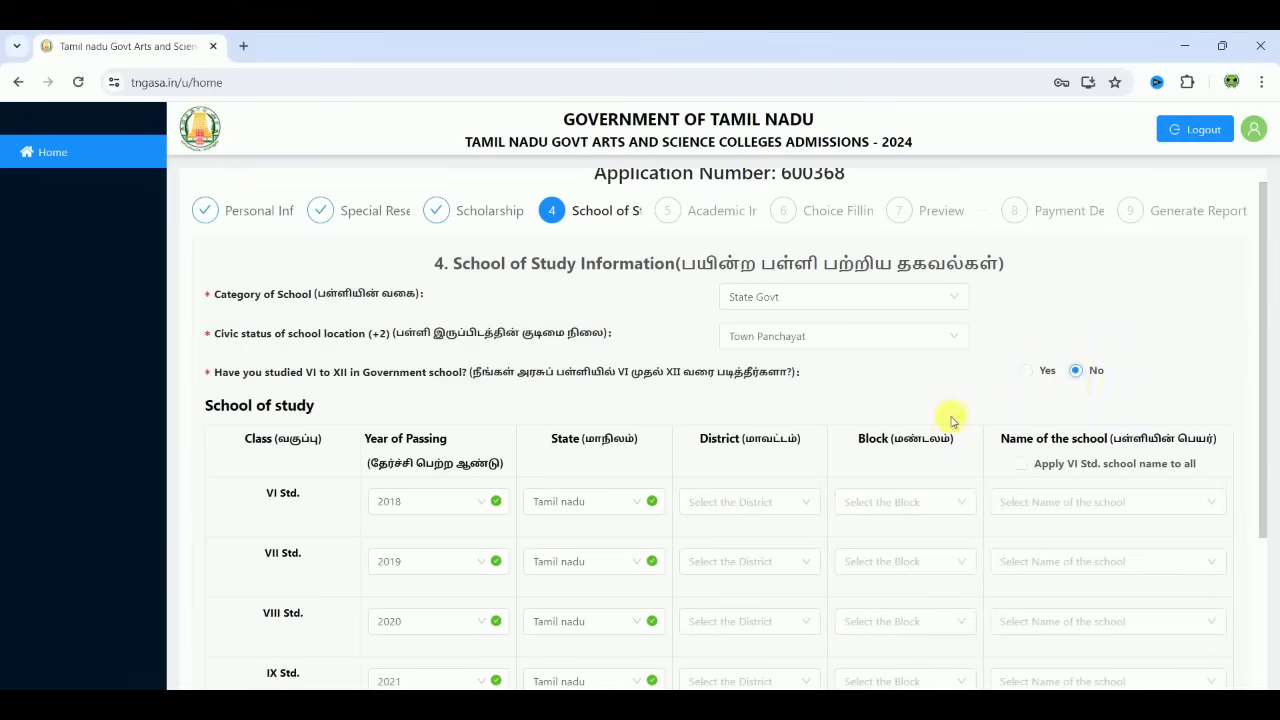
# - For VI Std. select passing year 2018, district Tiruvannamalai and block Thandrampet
pyautogui.moveTo(1262, 414); pyautogui.dragTo(1271, 563)
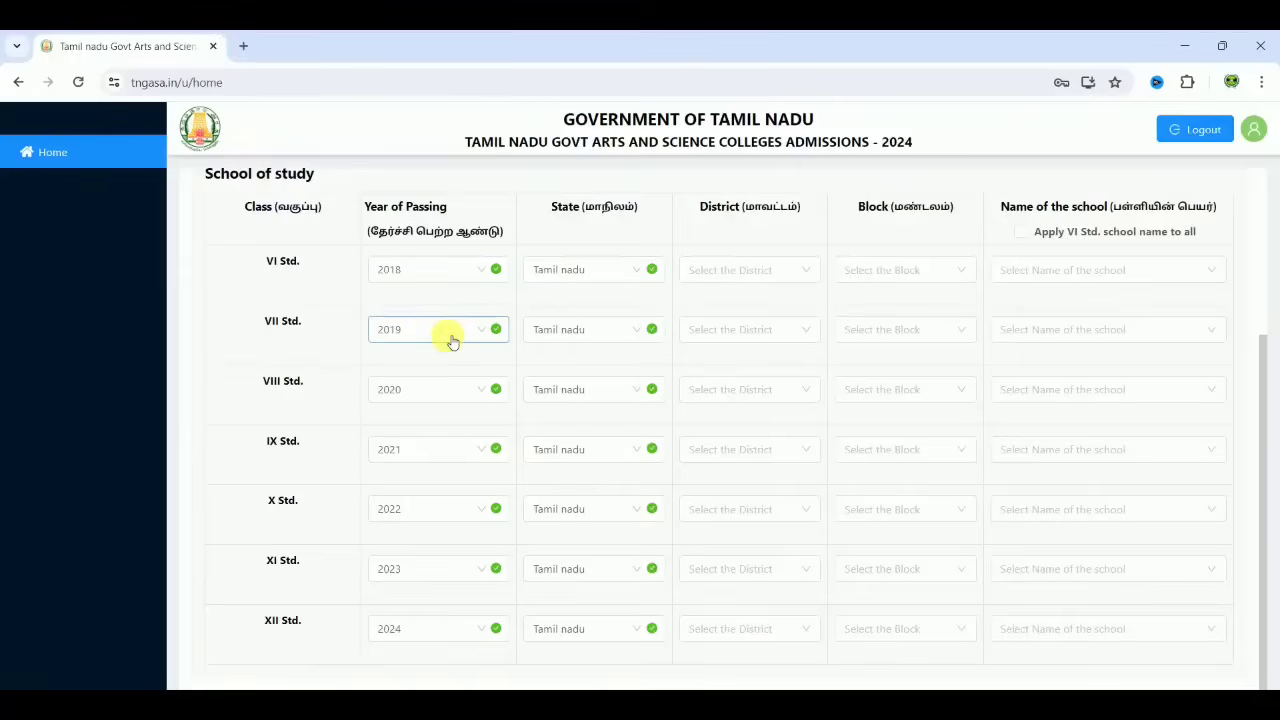
pyautogui.click(455, 272)
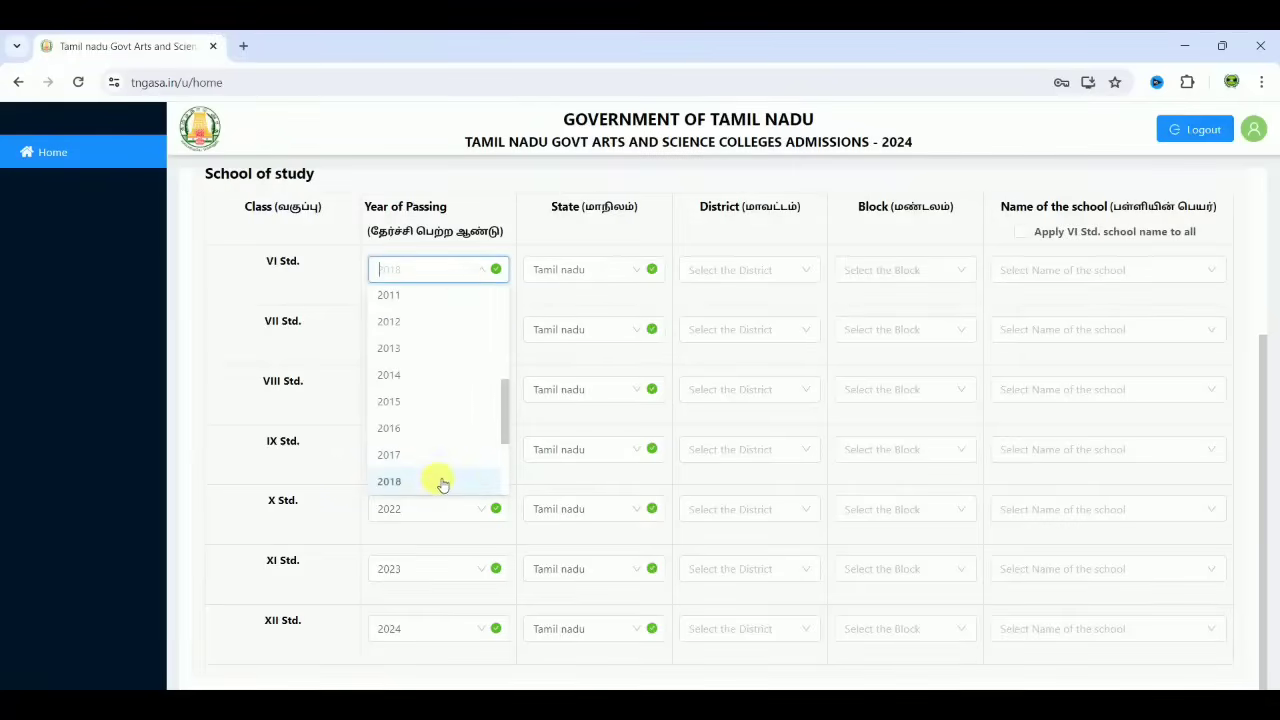
pyautogui.click(443, 484)
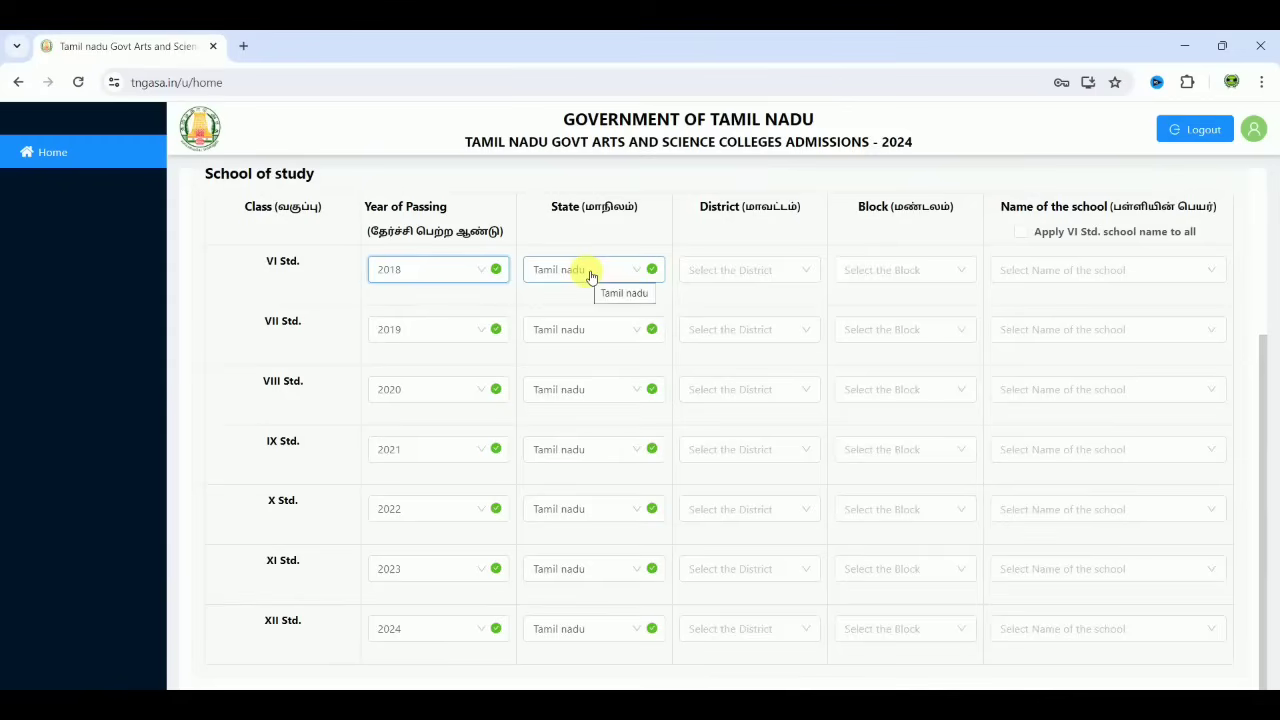
pyautogui.click(748, 272)
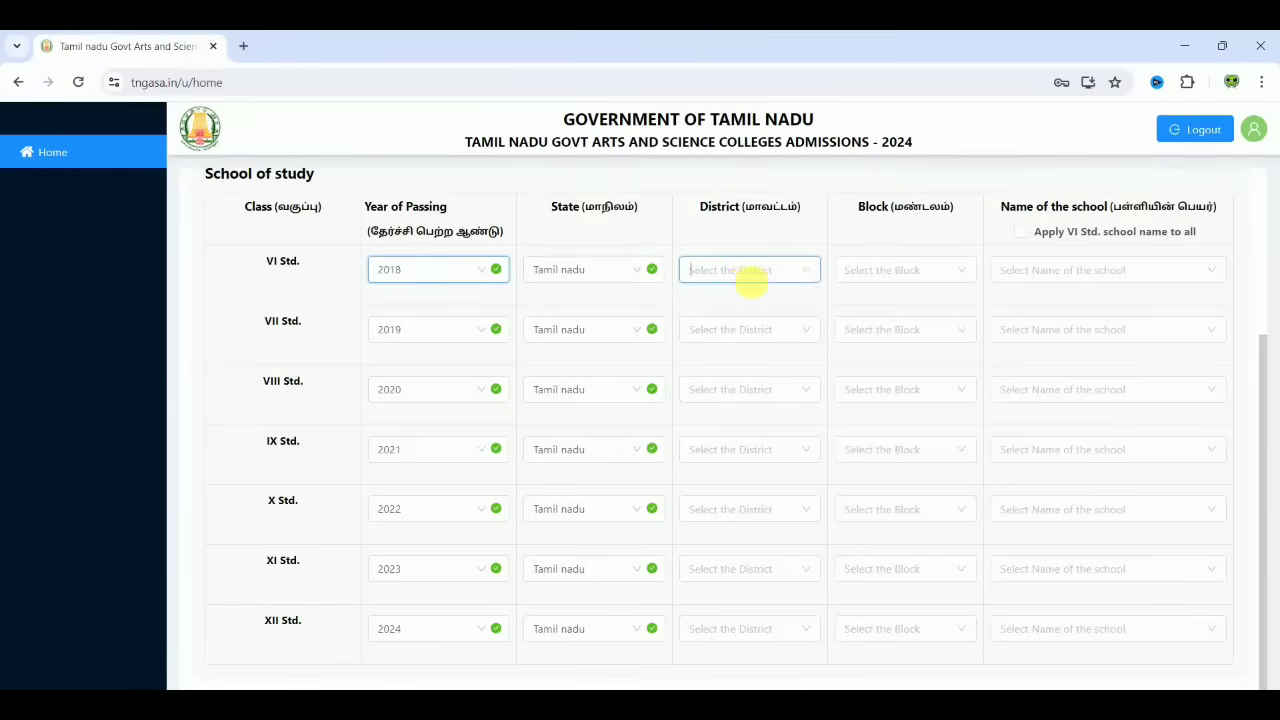
pyautogui.moveTo(814, 306); pyautogui.dragTo(808, 511)
pyautogui.click(766, 343)
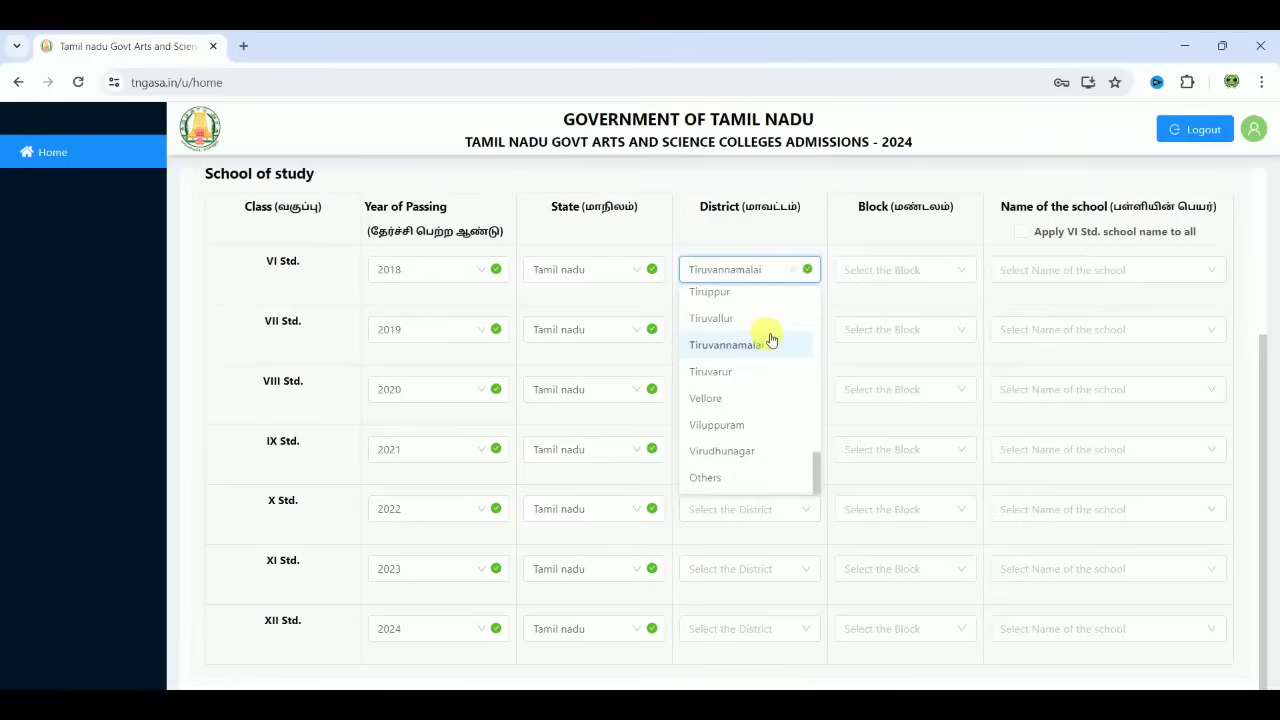
pyautogui.click(940, 273)
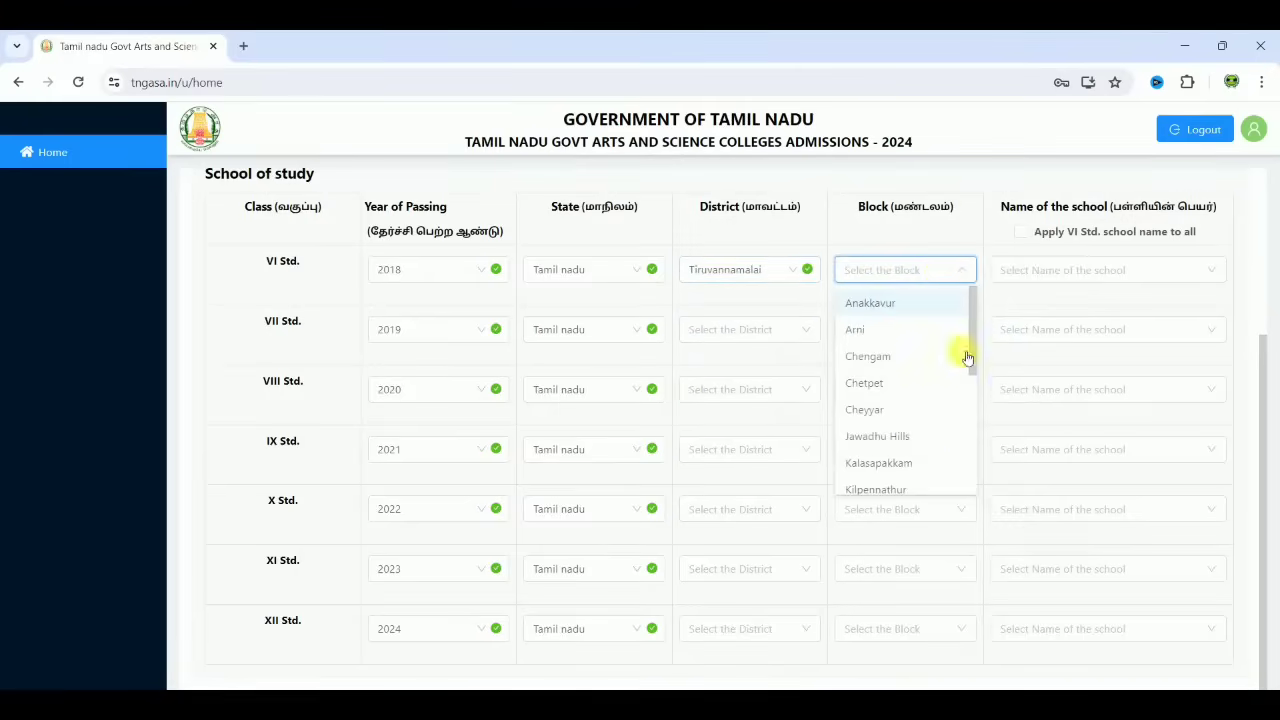
pyautogui.click(974, 440)
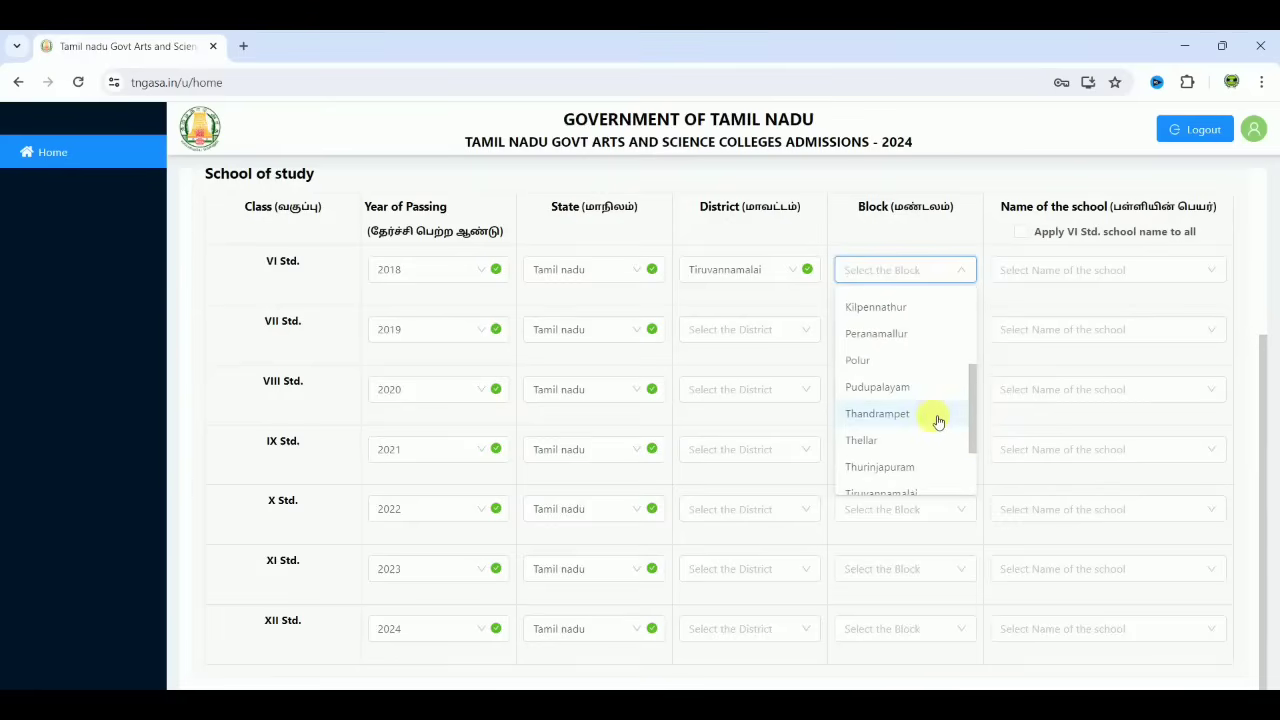
pyautogui.click(936, 418)
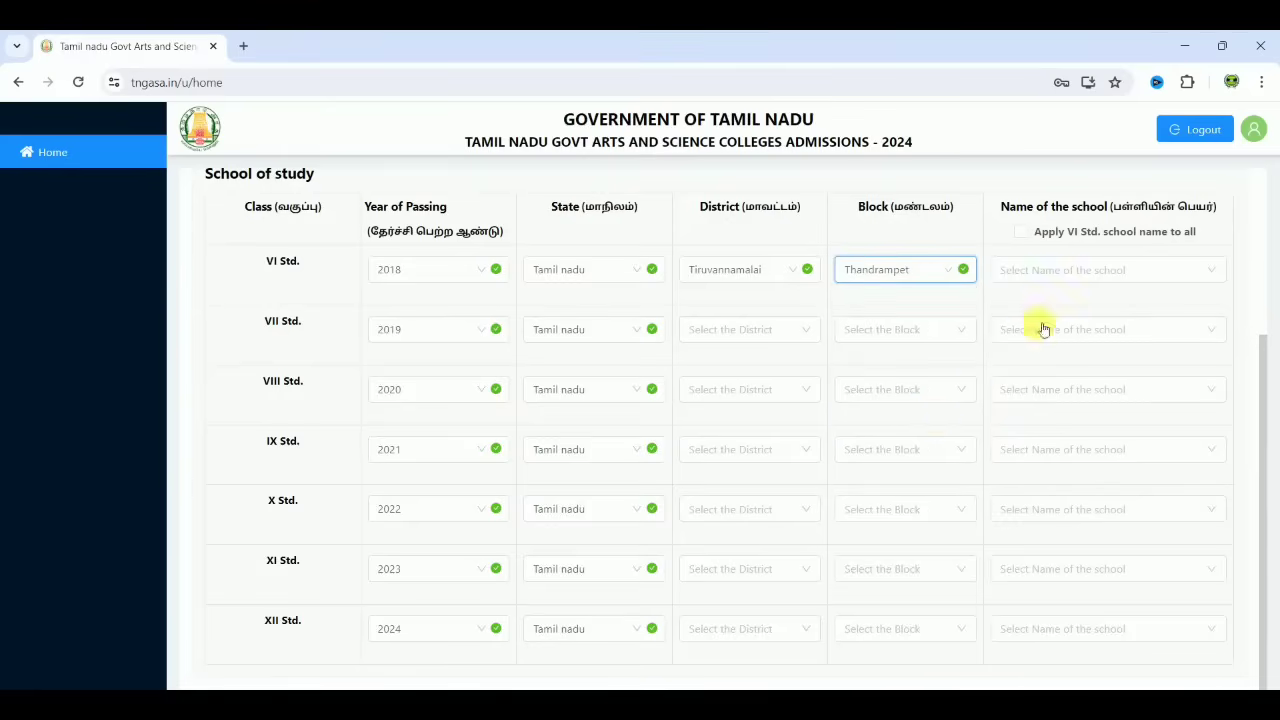
# - Pick BHARATH VIDHYA MANDIR as the VI Std. school and apply it to all classes
pyautogui.click(1058, 270)
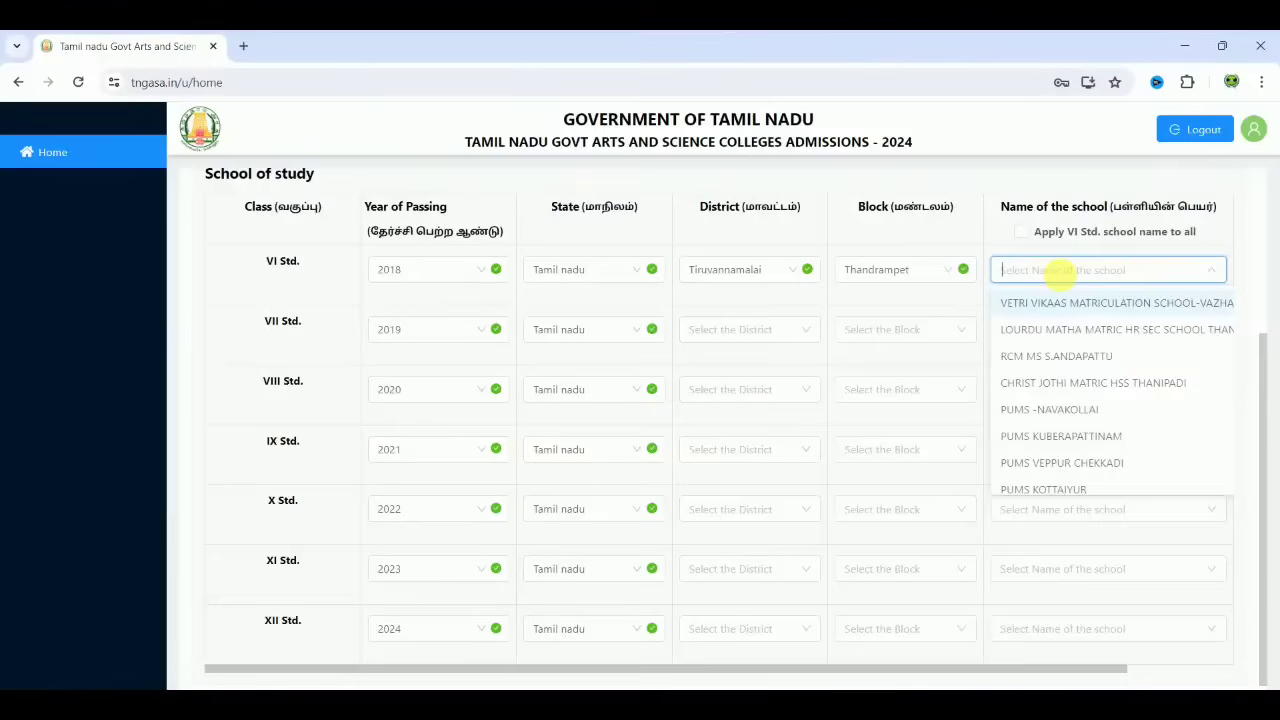
pyautogui.press('Down')
pyautogui.press('Down')
pyautogui.press('Down')
pyautogui.press('Down')
pyautogui.press('Down')
pyautogui.press('Down')
pyautogui.press('Down')
pyautogui.press('Down')
pyautogui.press('Down')
pyautogui.press('Down')
pyautogui.press('Down')
pyautogui.press('Down')
pyautogui.press('Down')
pyautogui.press('Down')
pyautogui.press('Down')
pyautogui.press('Down')
pyautogui.press('Down')
pyautogui.press('Down')
pyautogui.press('Down')
pyautogui.press('Down')
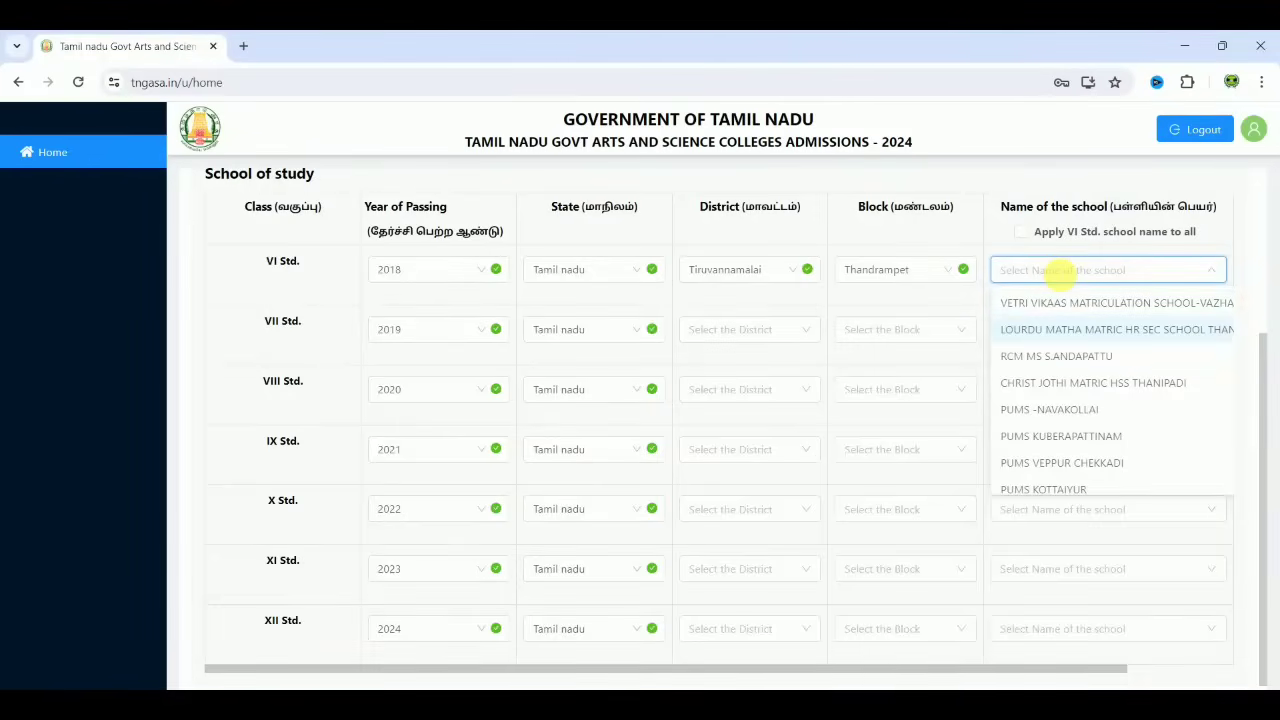
pyautogui.press('Down')
pyautogui.press('Down')
pyautogui.press('Down')
pyautogui.press('Down')
pyautogui.press('Down')
pyautogui.press('Down')
pyautogui.press('Down')
pyautogui.press('Down')
pyautogui.press('Down')
pyautogui.press('Down')
pyautogui.press('Down')
pyautogui.press('Down')
pyautogui.press('Down')
pyautogui.press('Down')
pyautogui.press('Down')
pyautogui.press('Down')
pyautogui.press('Down')
pyautogui.press('Down')
pyautogui.press('Down')
pyautogui.press('Down')
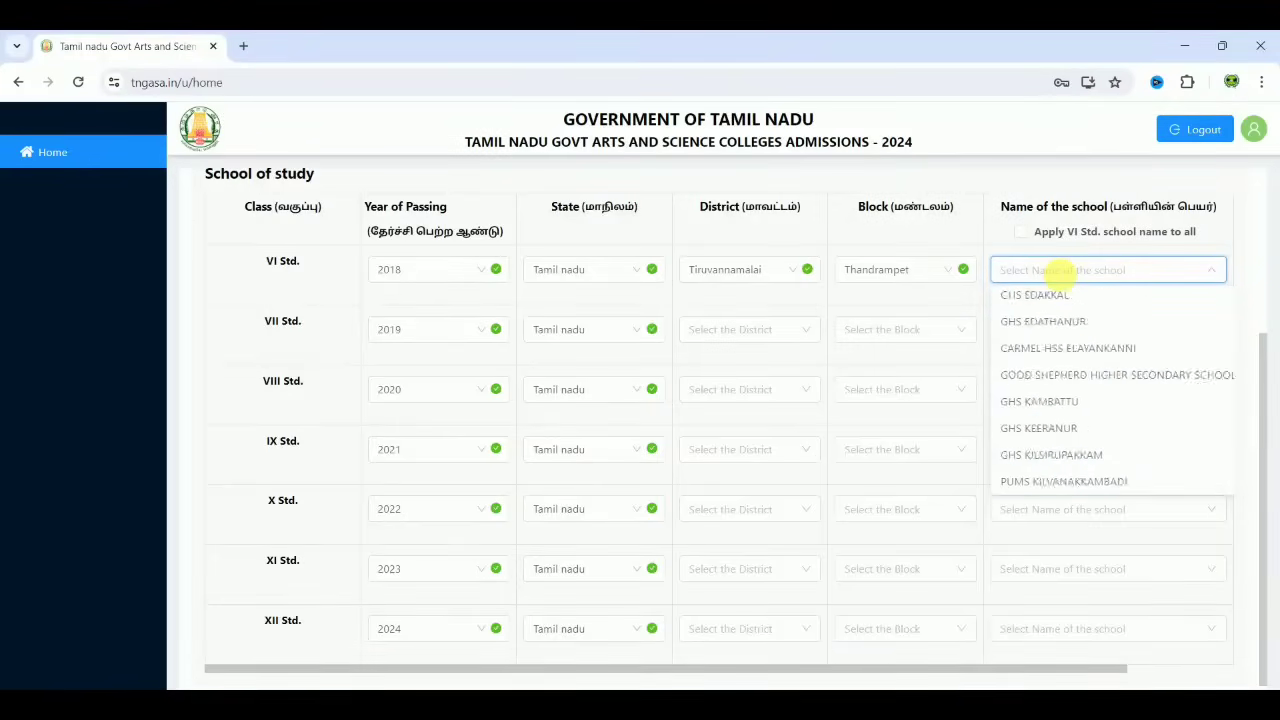
pyautogui.press('Down')
pyautogui.press('Down')
pyautogui.press('Down')
pyautogui.press('Down')
pyautogui.press('Down')
pyautogui.press('Down')
pyautogui.press('Down')
pyautogui.press('Down')
pyautogui.press('Down')
pyautogui.press('Down')
pyautogui.press('Down')
pyautogui.press('Down')
pyautogui.press('Down')
pyautogui.press('Down')
pyautogui.press('Down')
pyautogui.press('Down')
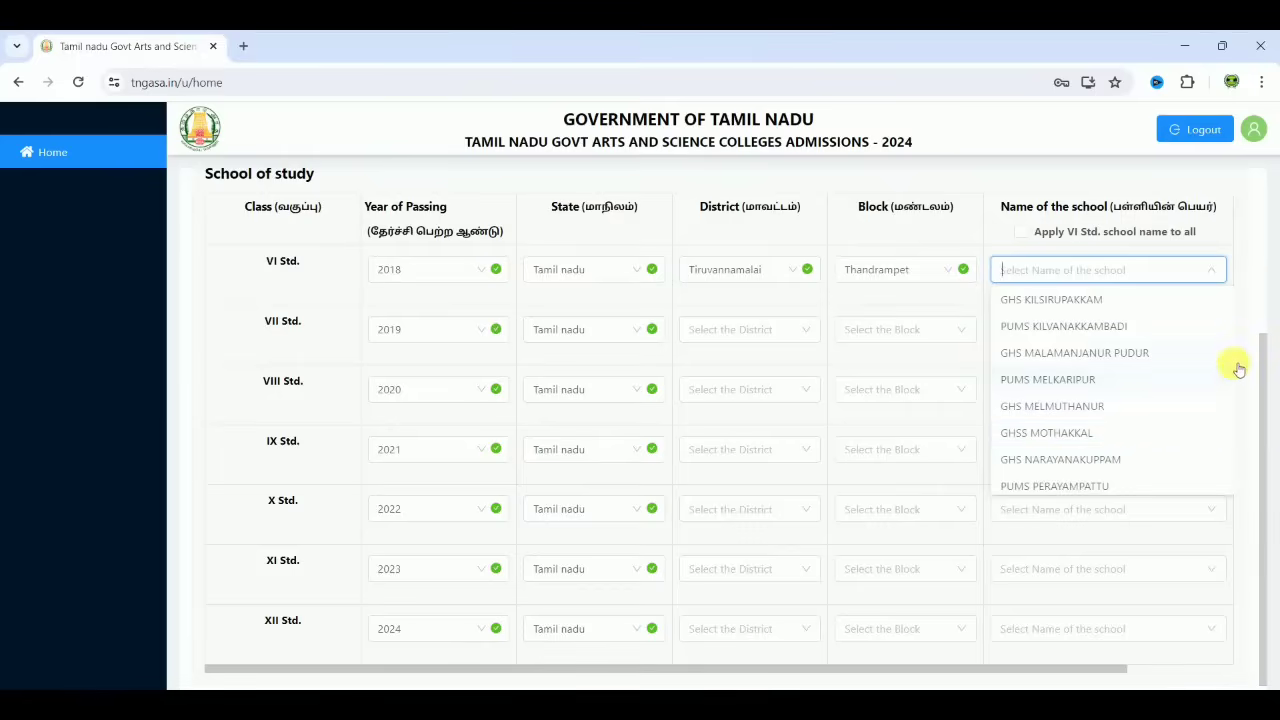
pyautogui.scroll(3, 1154, 408)
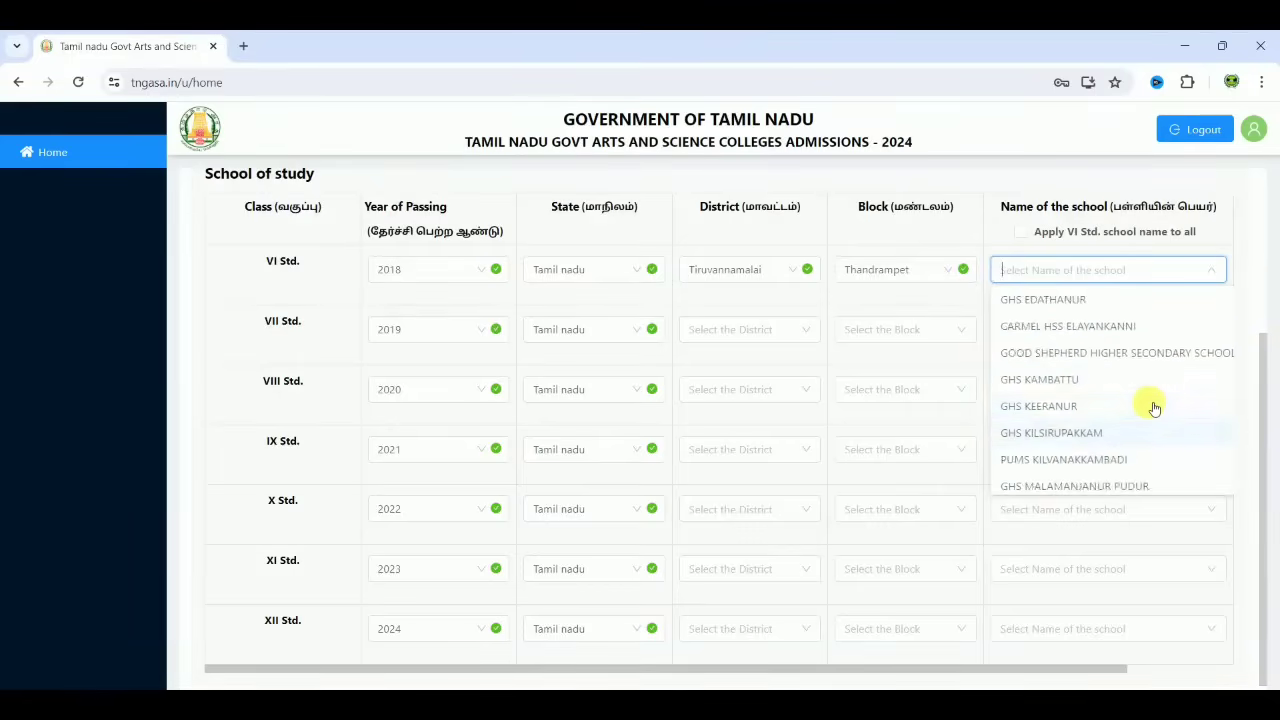
pyautogui.write('bh')
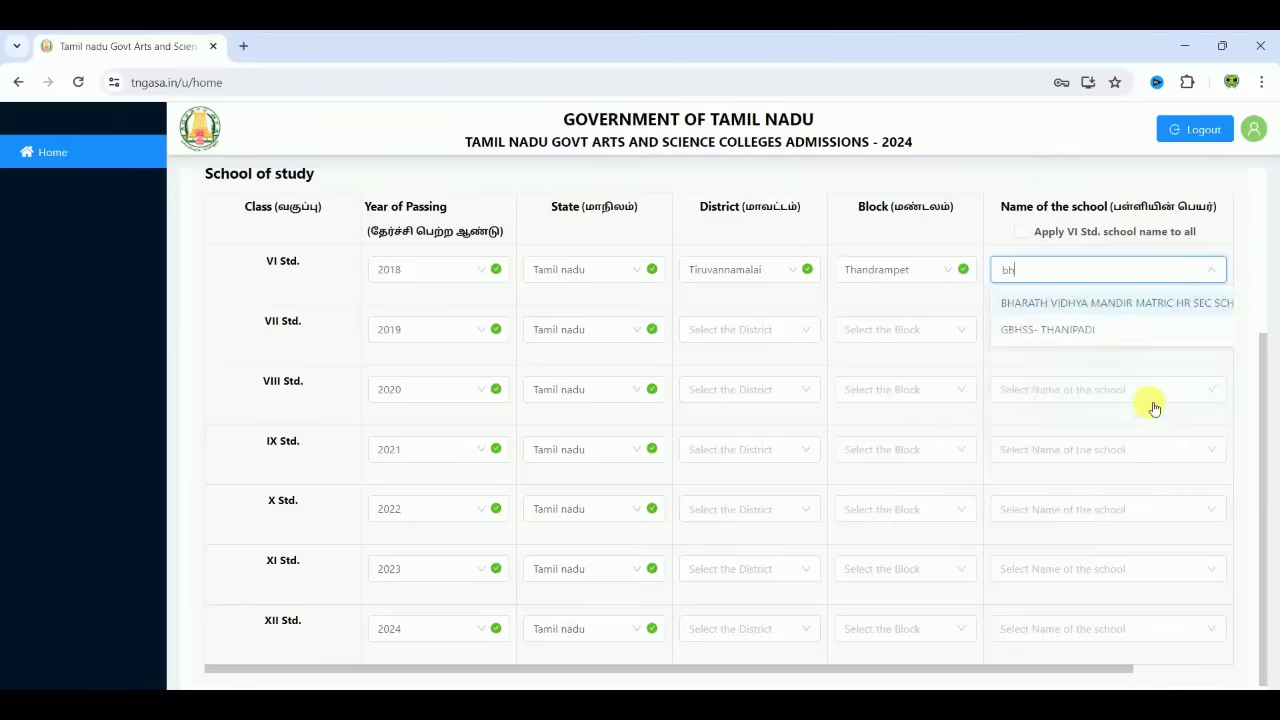
pyautogui.click(1102, 304)
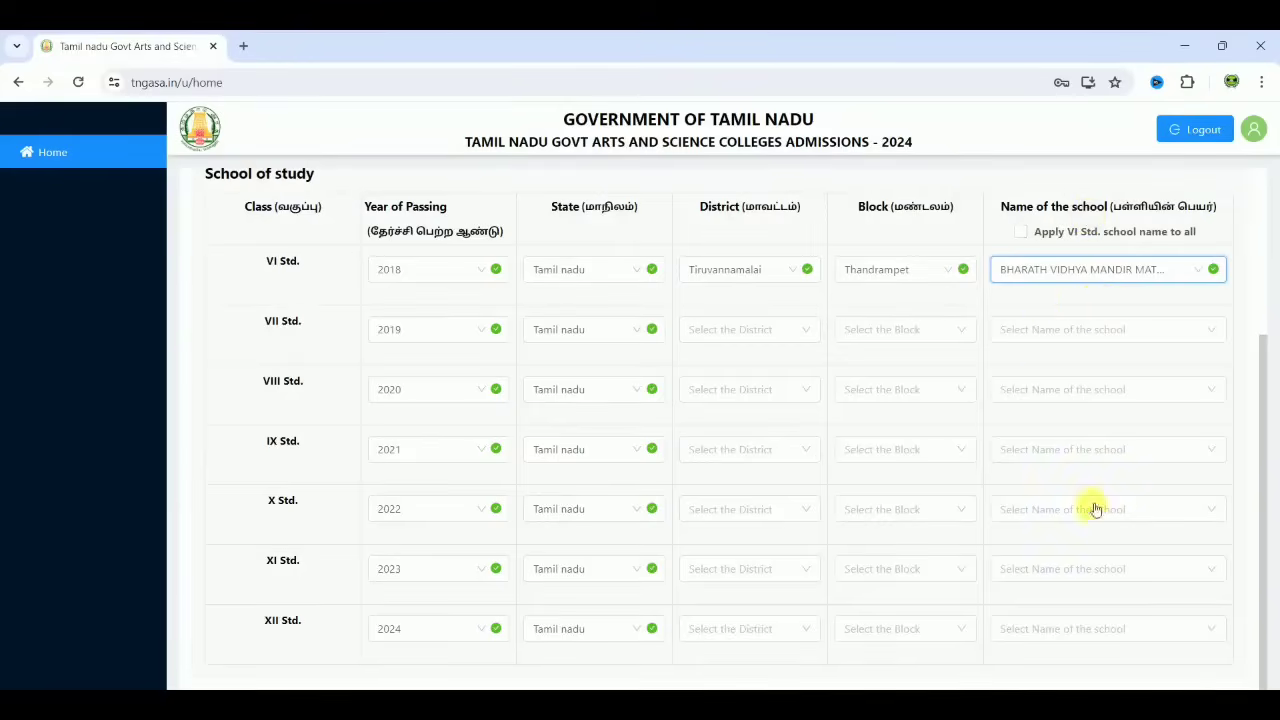
pyautogui.click(1021, 232)
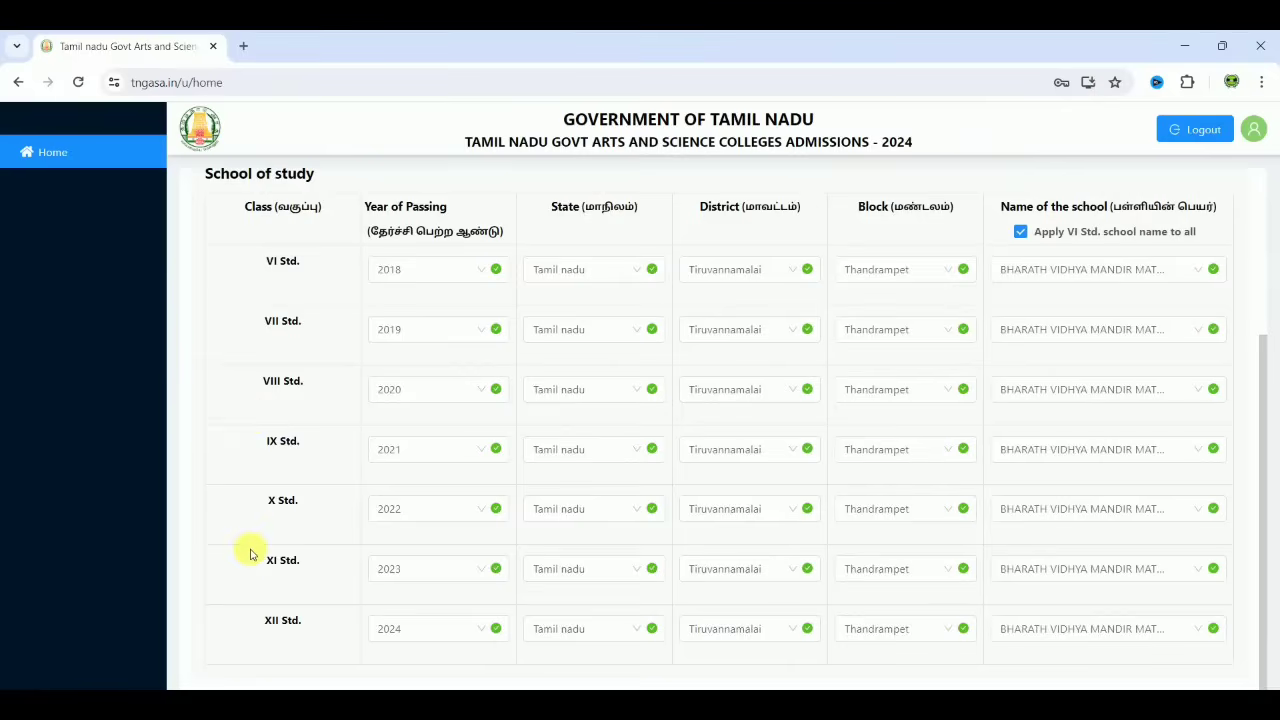
# - Set both the X Std. and XI Std. schools to GHSS (BOYS) THANDARAMPET
pyautogui.click(1084, 526)
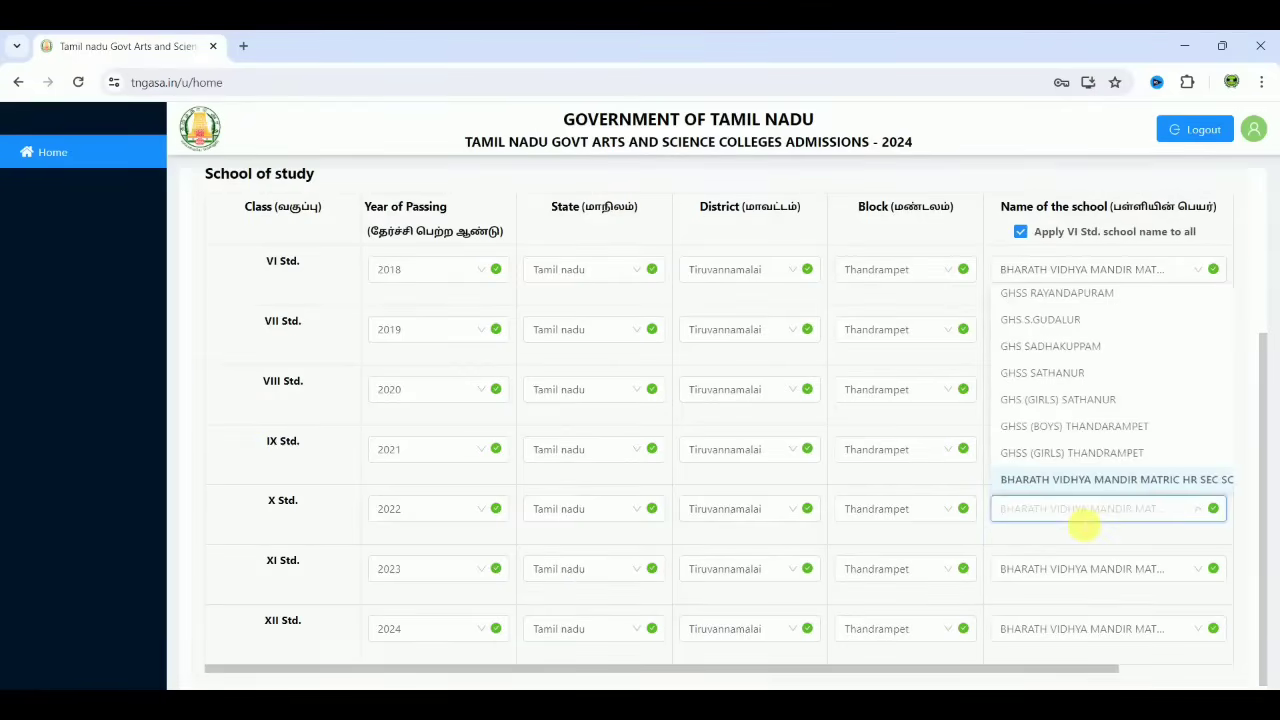
pyautogui.click(1073, 455)
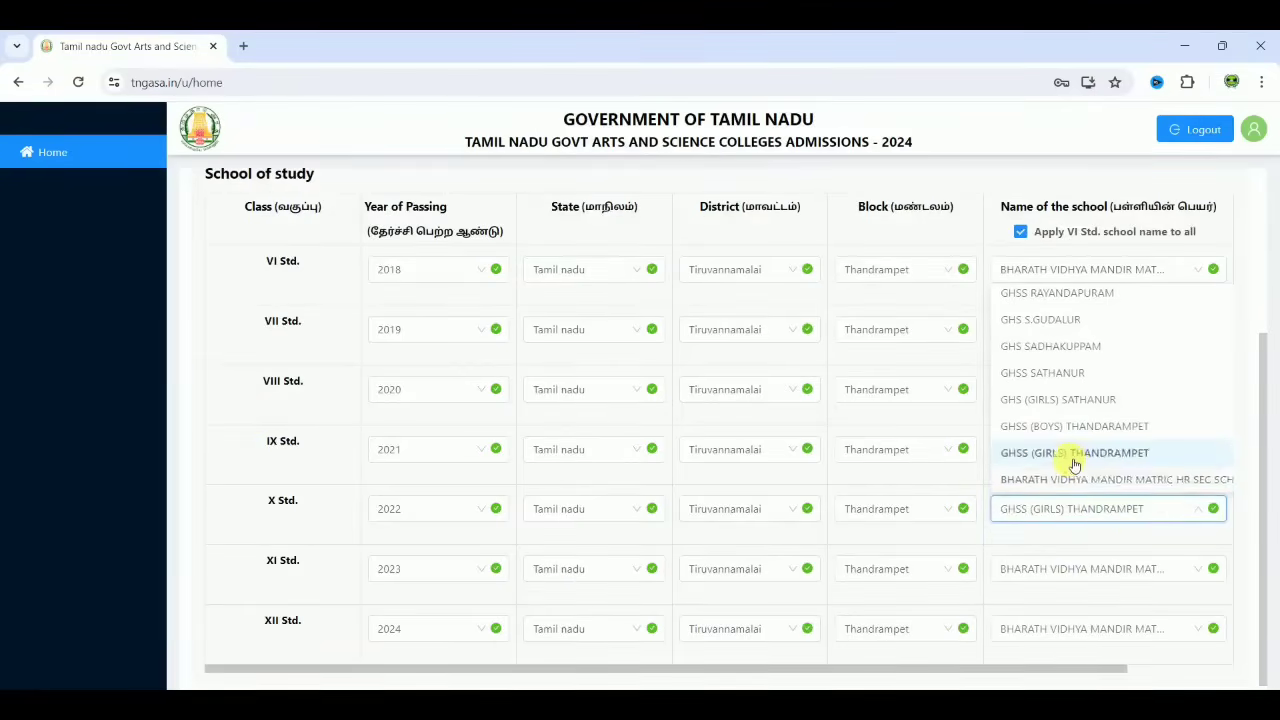
pyautogui.click(1083, 570)
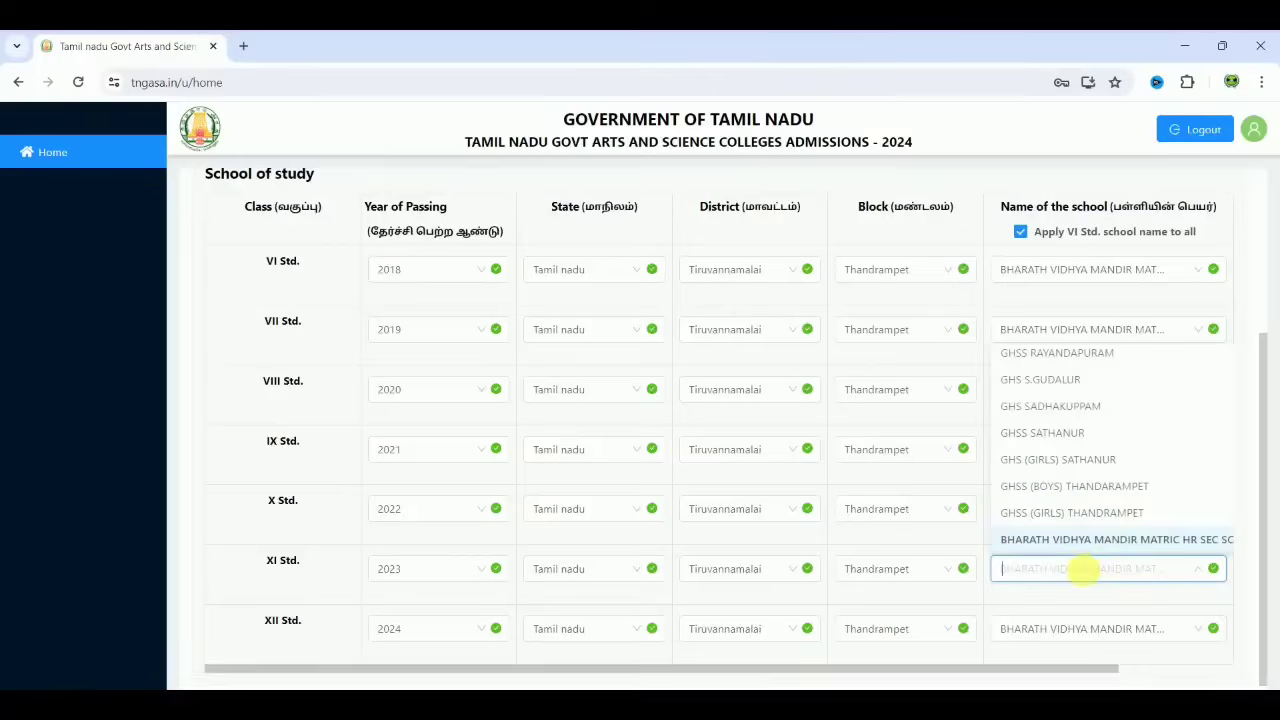
pyautogui.click(1066, 486)
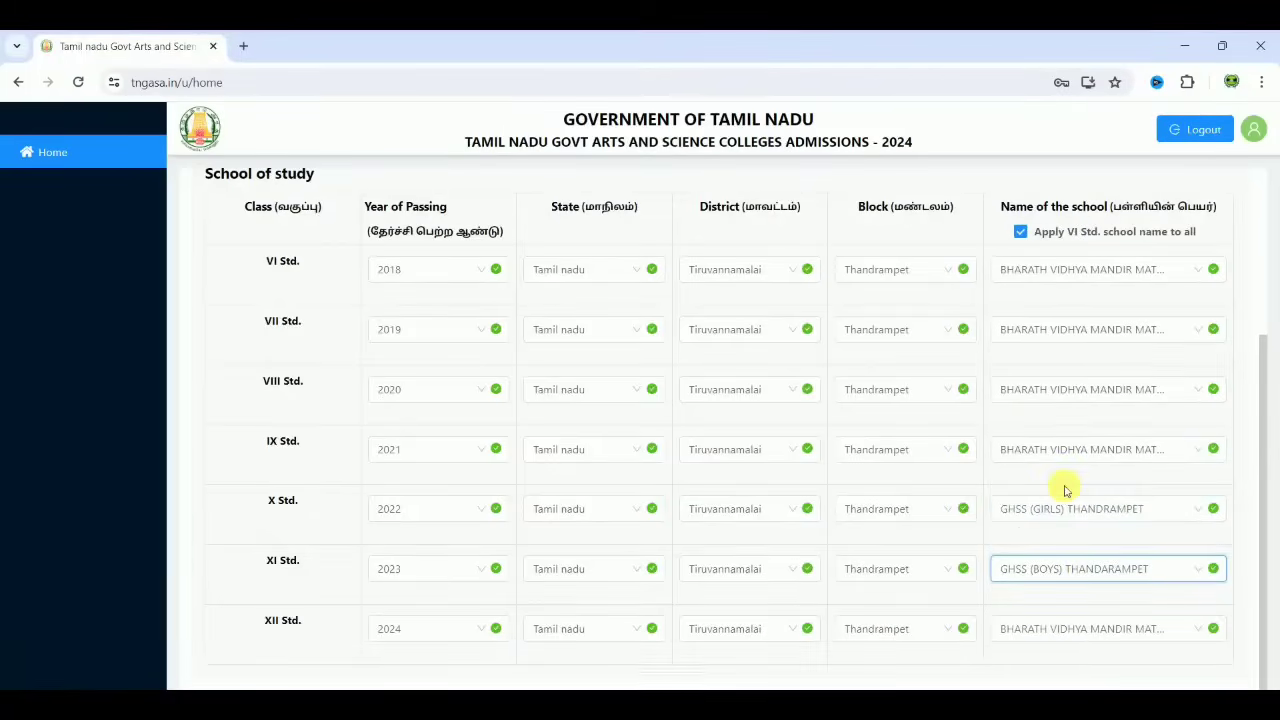
pyautogui.click(1066, 514)
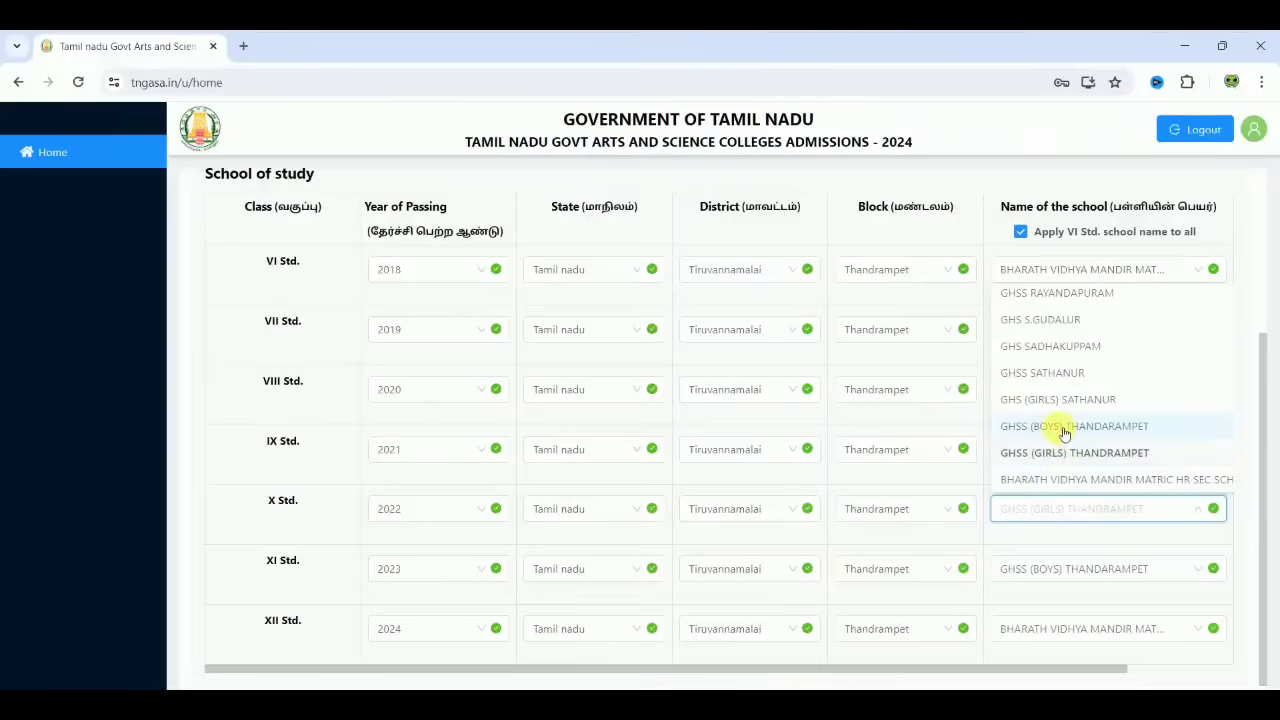
pyautogui.click(1064, 428)
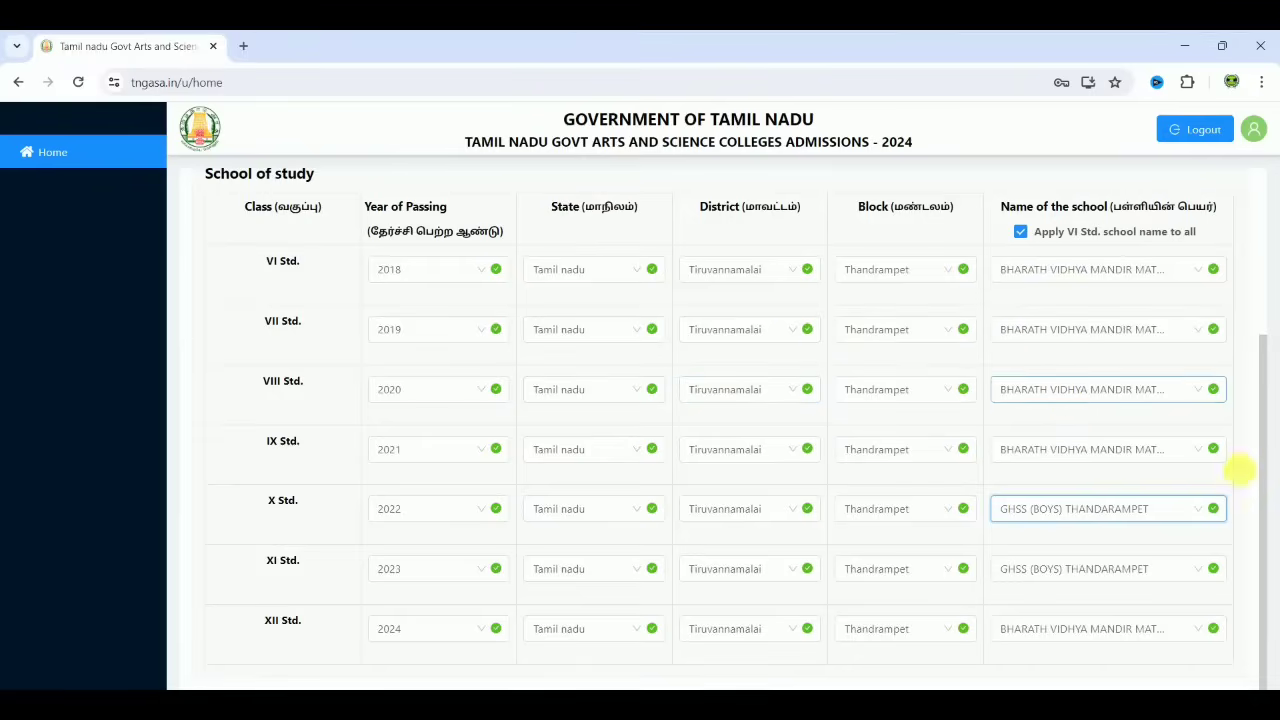
pyautogui.moveTo(1264, 514); pyautogui.dragTo(1266, 457)
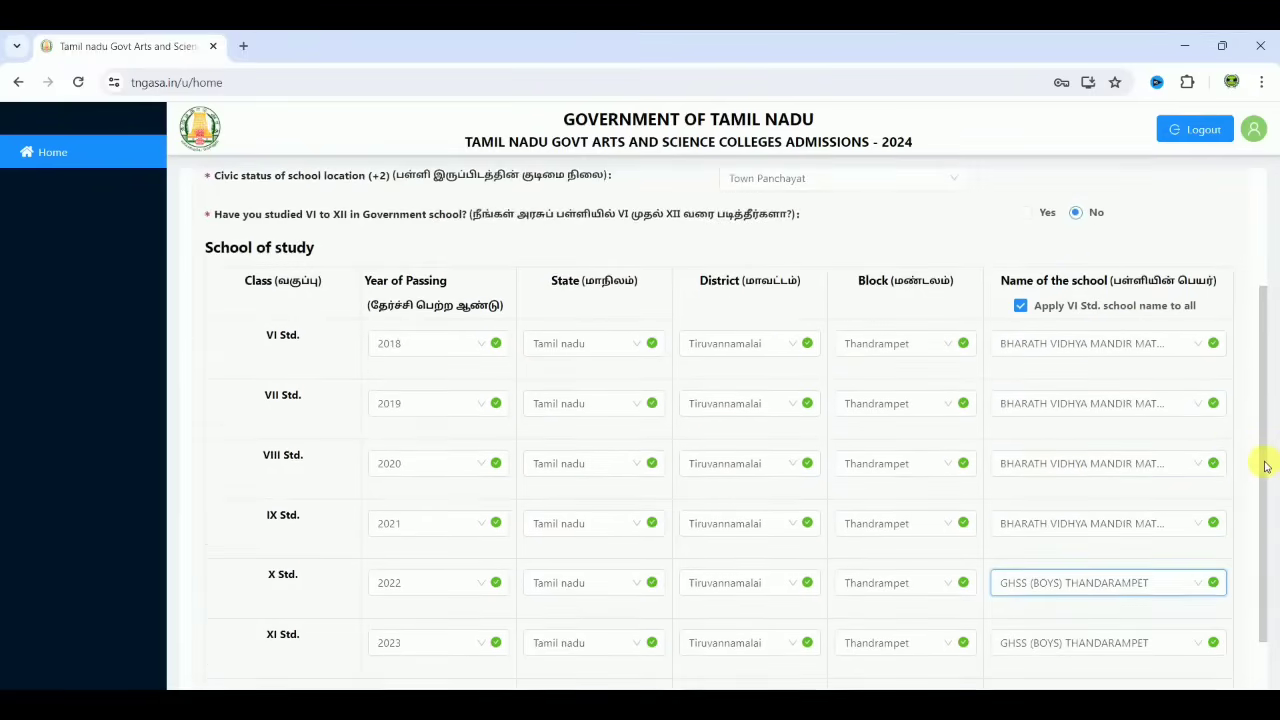
# - Answer Yes to the Government-school question and save the School of Study details
pyautogui.click(1027, 215)
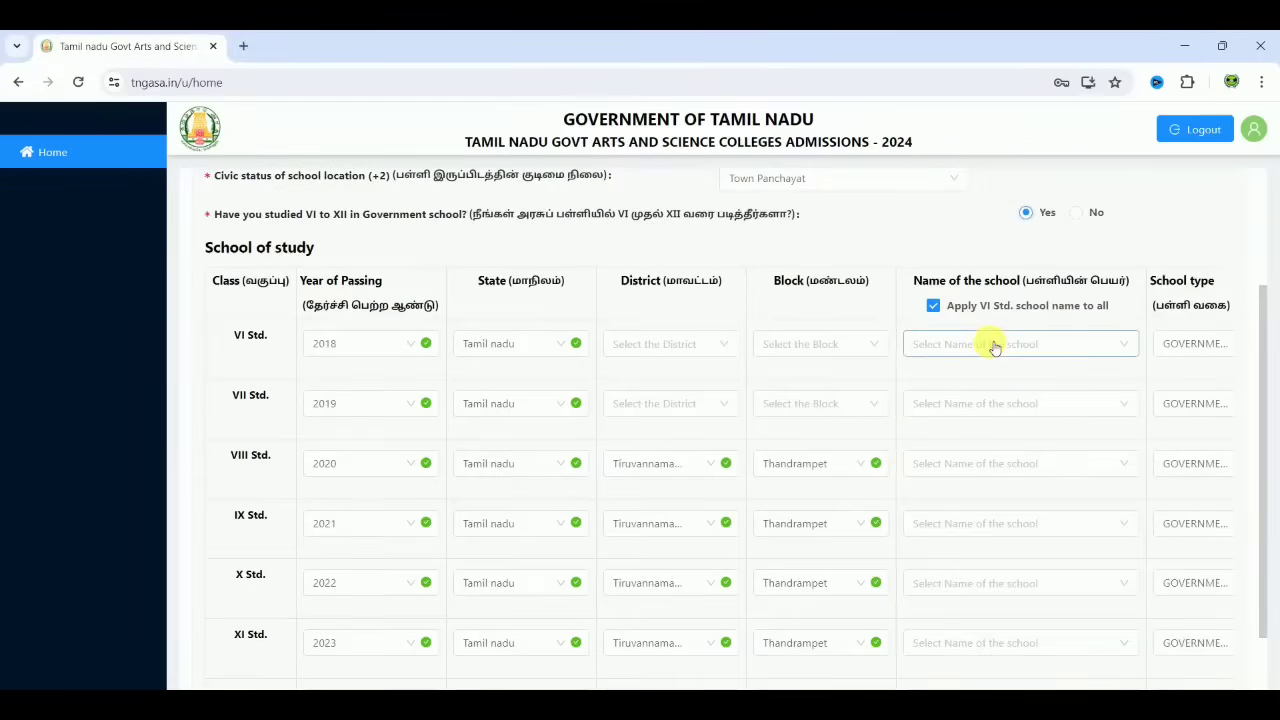
pyautogui.hscroll(2, 893, 637)
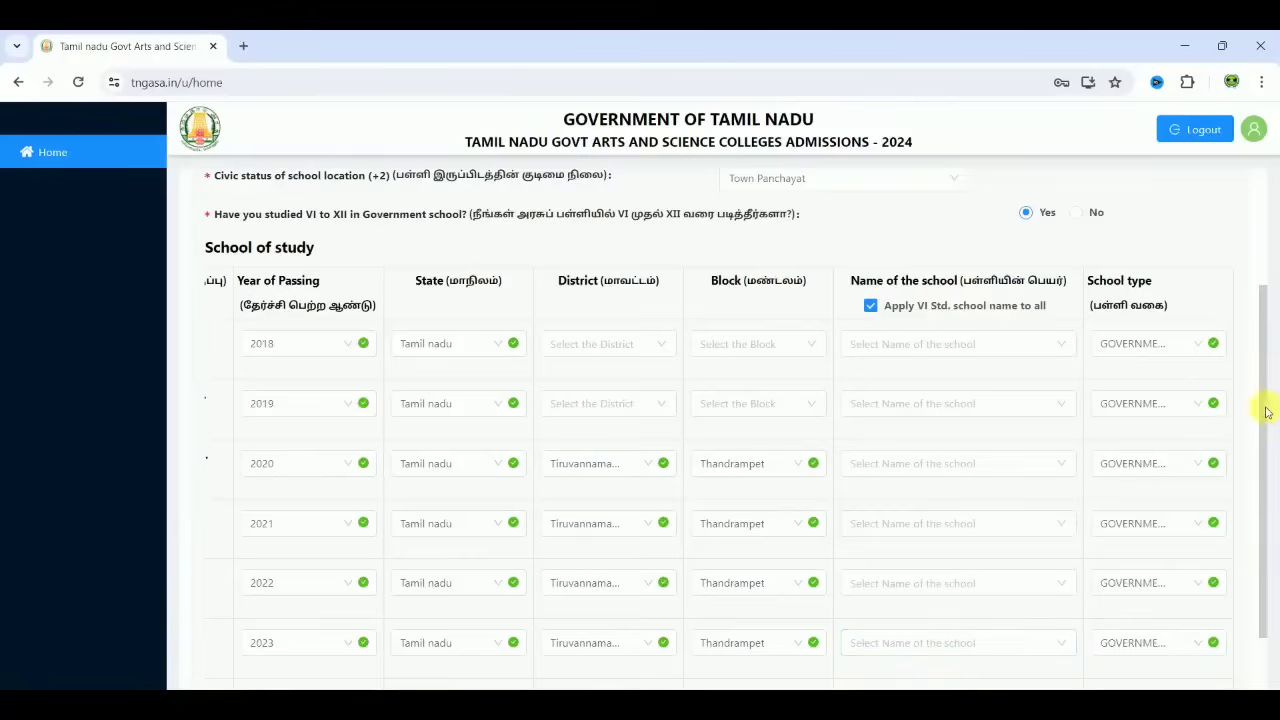
pyautogui.scroll(-2, 1260, 470)
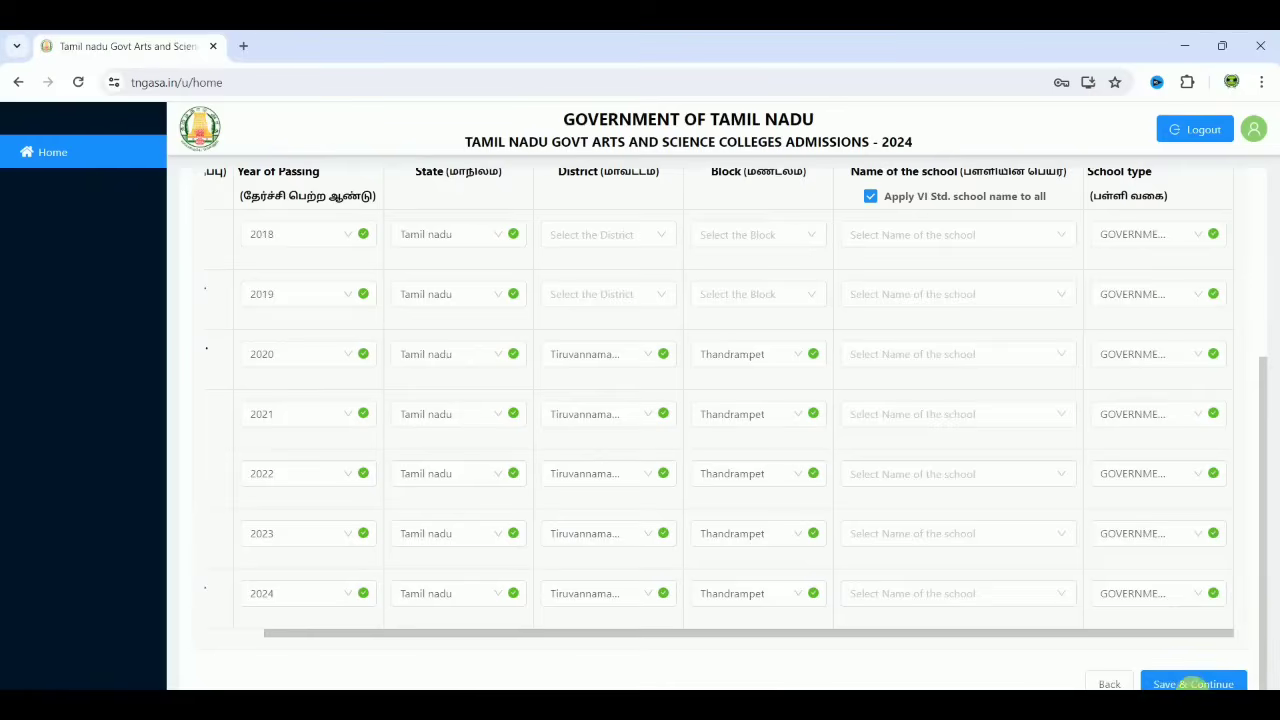
pyautogui.click(1197, 684)
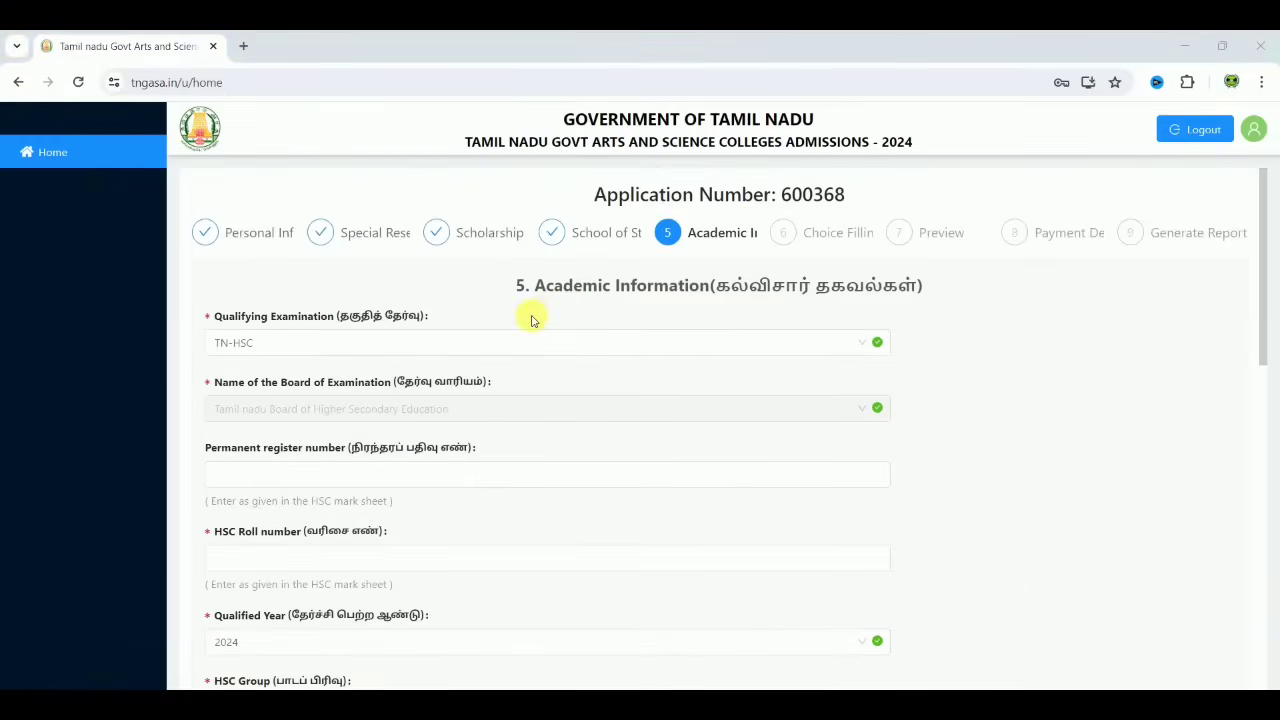
# - Enter the HSC Roll number, leaving the permanent register number blank
pyautogui.scroll(-1, 1047, 377)
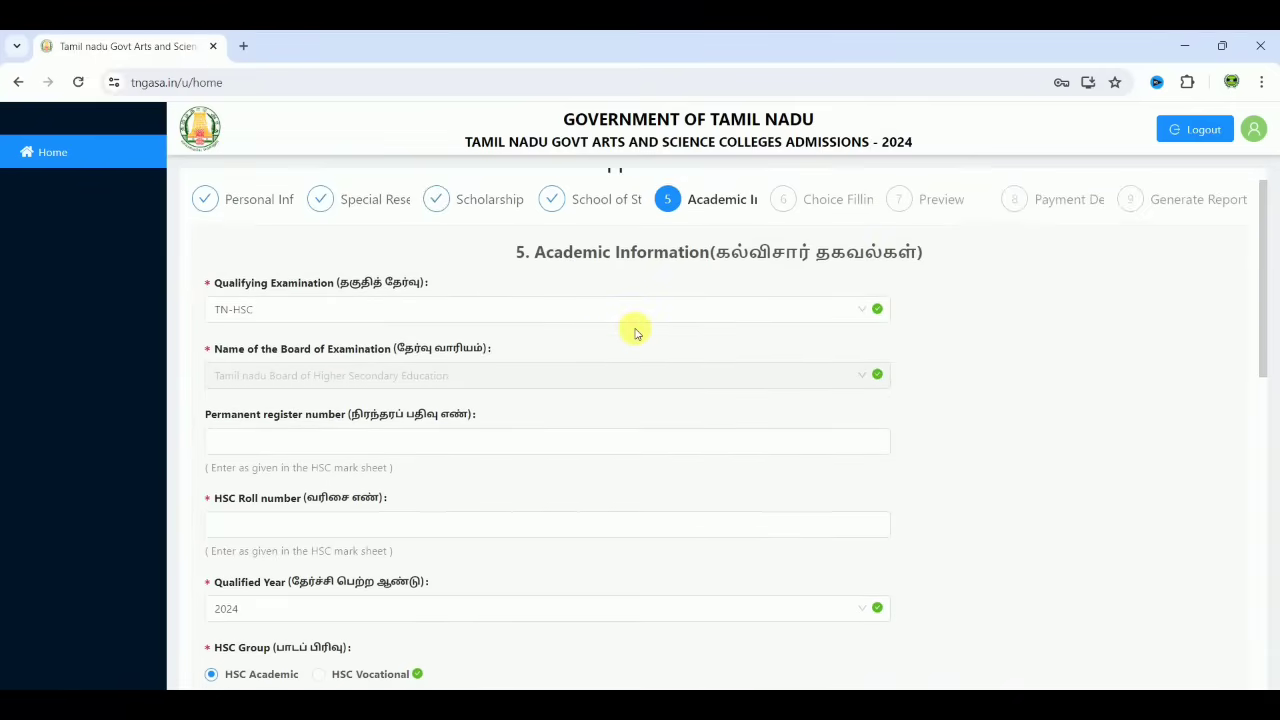
pyautogui.click(362, 440)
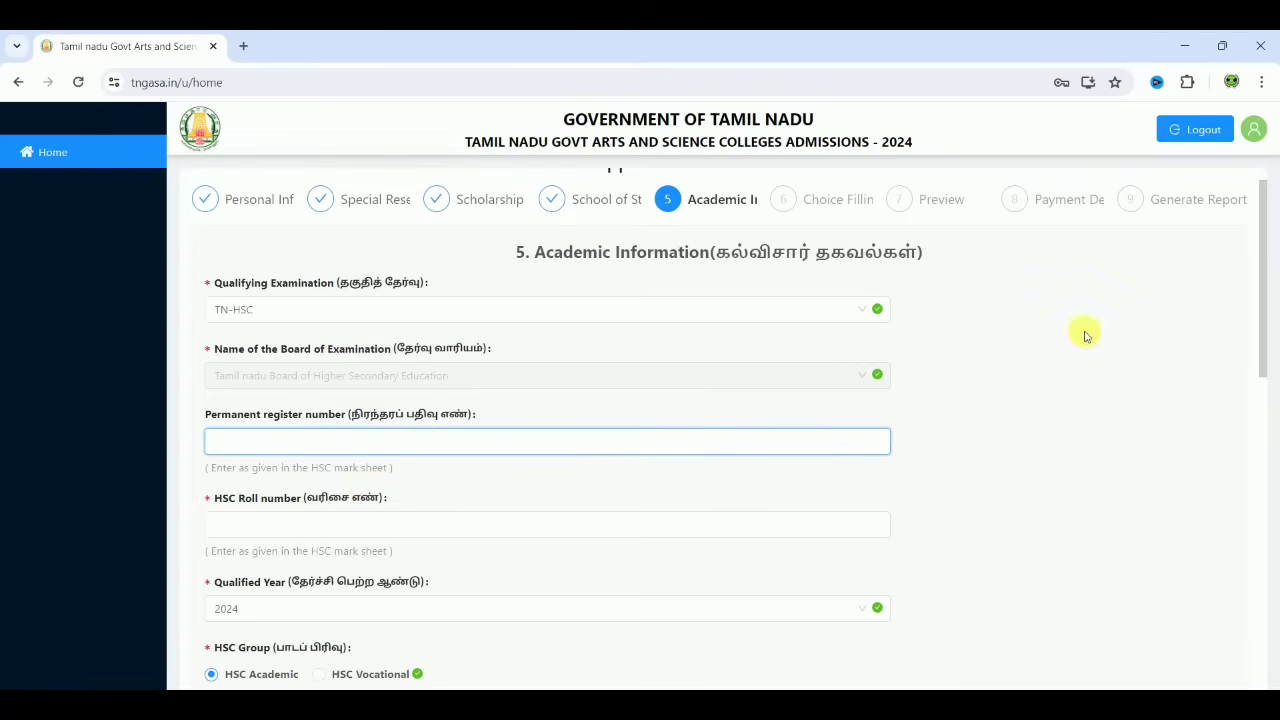
pyautogui.click(1086, 331)
pyautogui.scroll(-1, 1086, 334)
pyautogui.scroll(-2, 1086, 334)
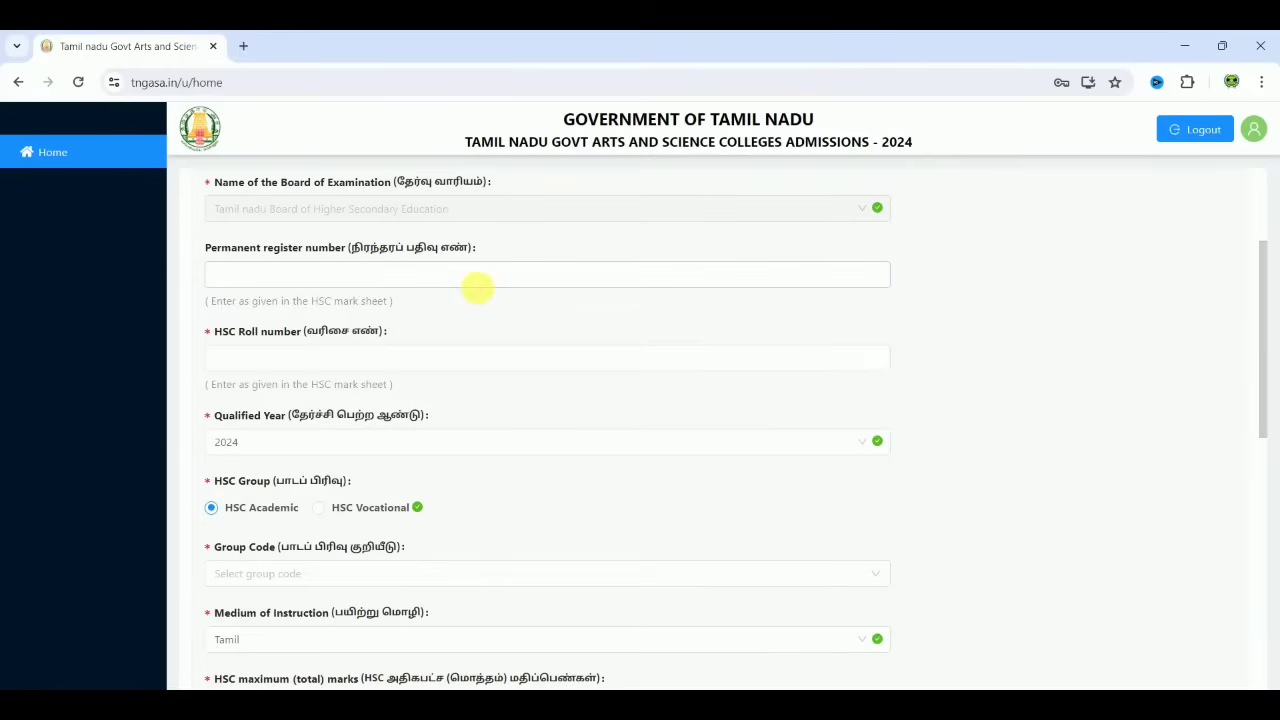
pyautogui.click(258, 362)
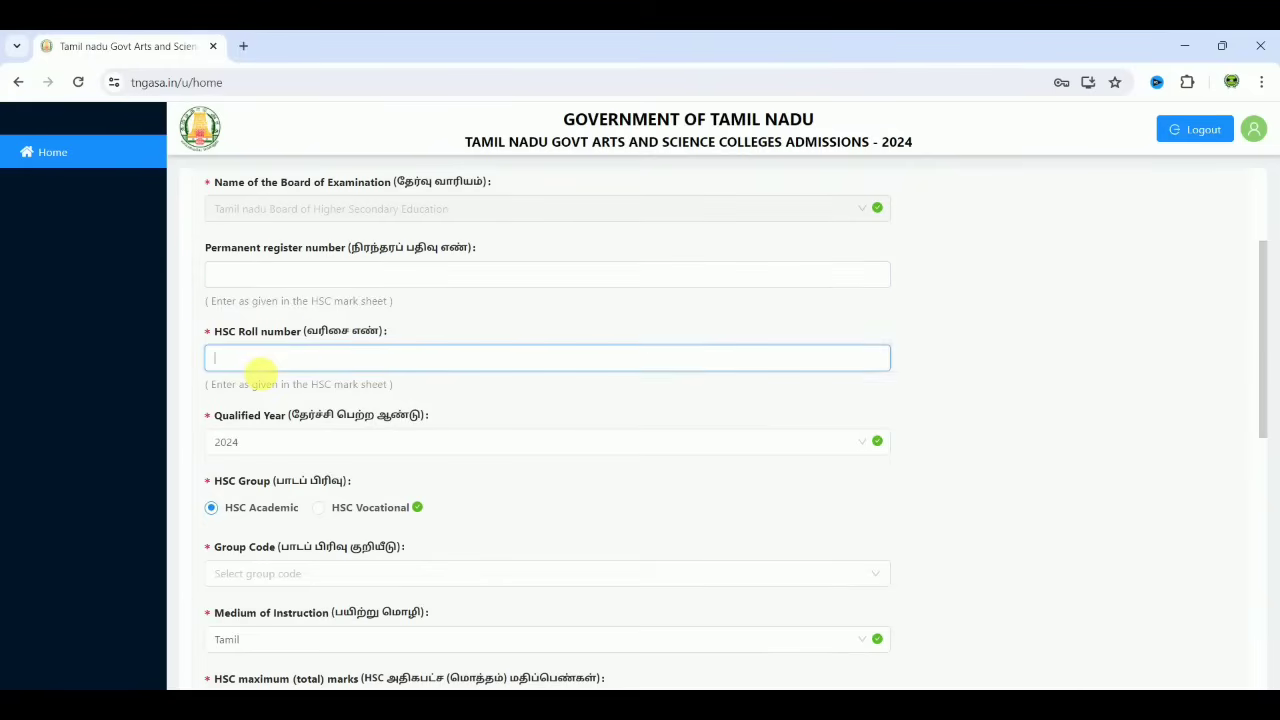
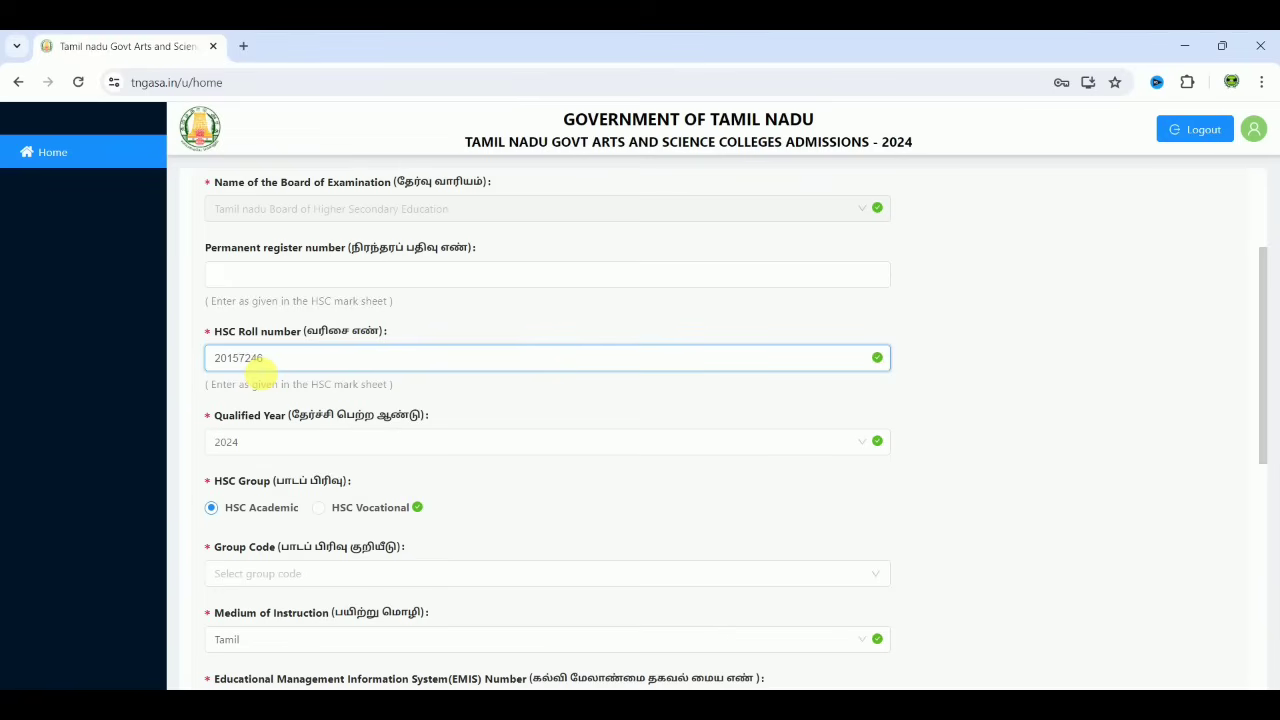
pyautogui.click(1071, 397)
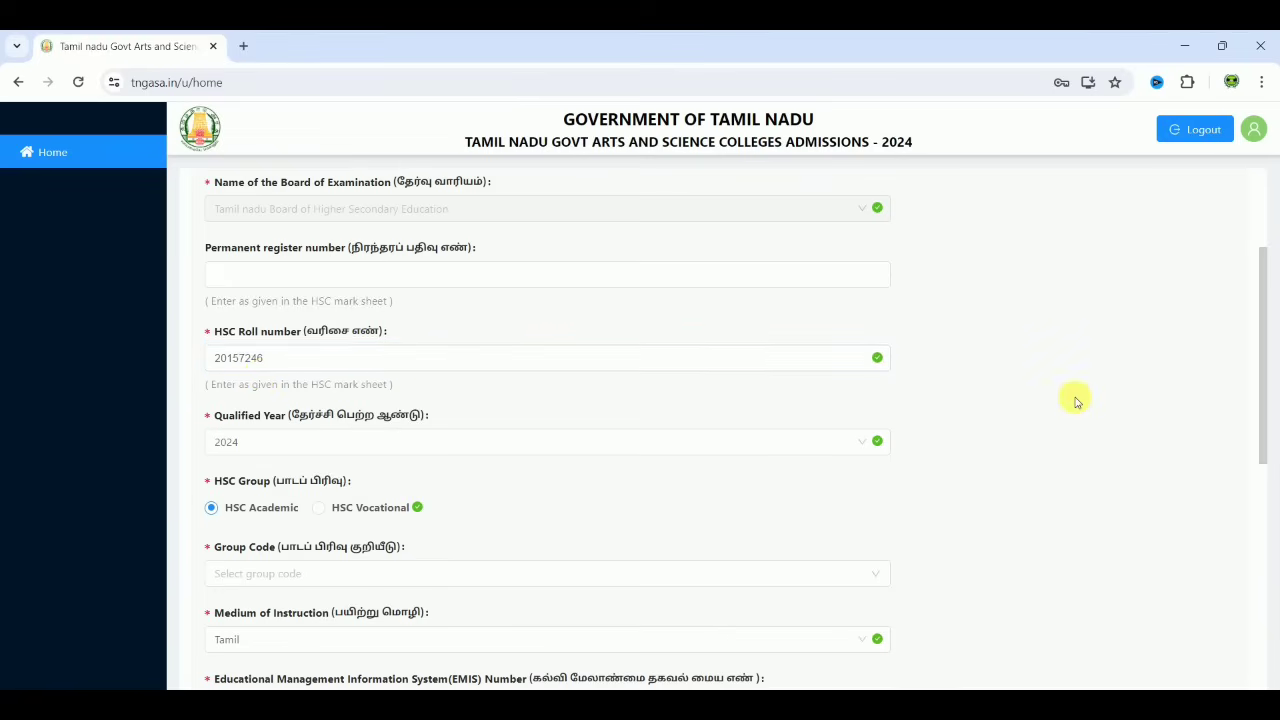
# - Keep 2024 selected as the Qualified Year
pyautogui.scroll(-2, 1071, 397)
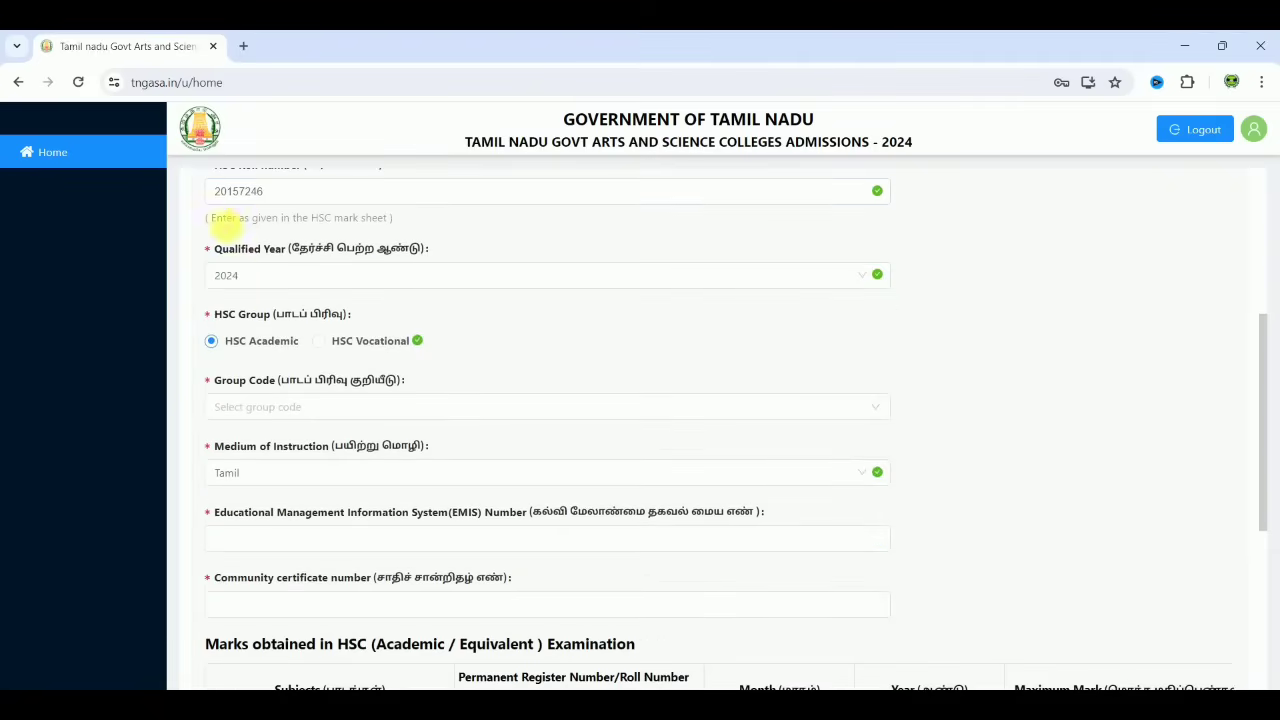
pyautogui.click(340, 286)
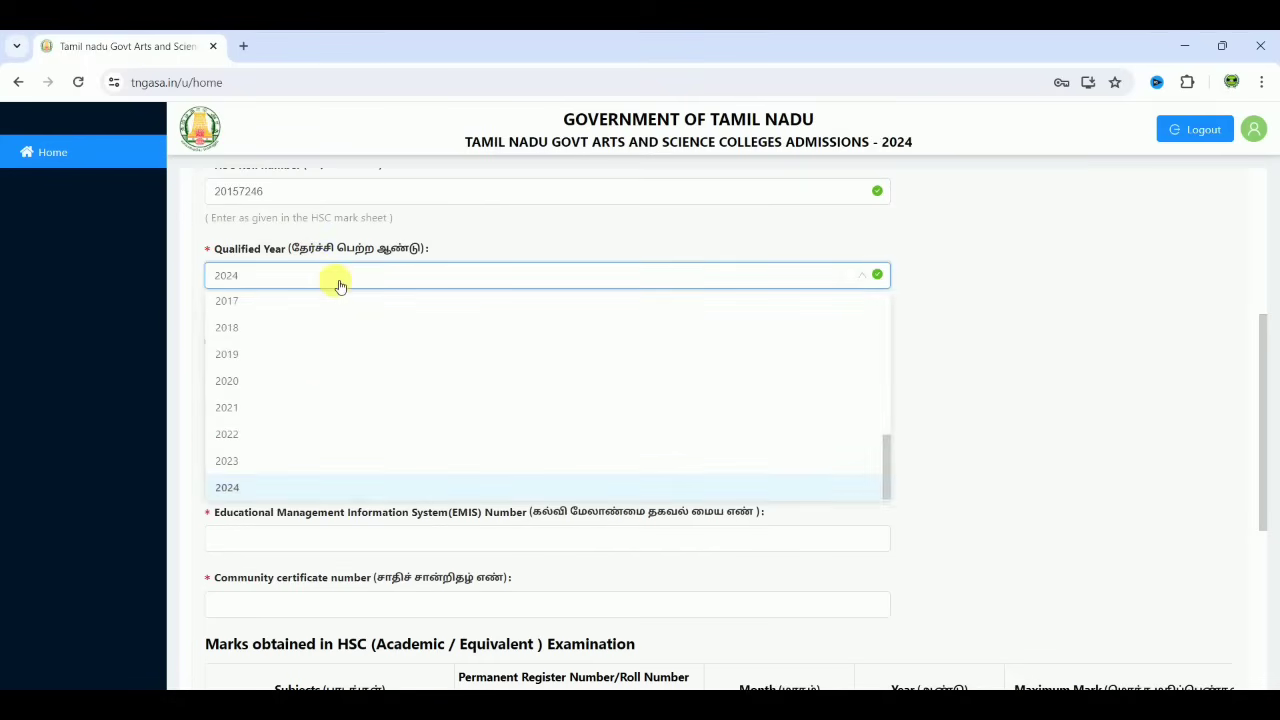
pyautogui.click(313, 497)
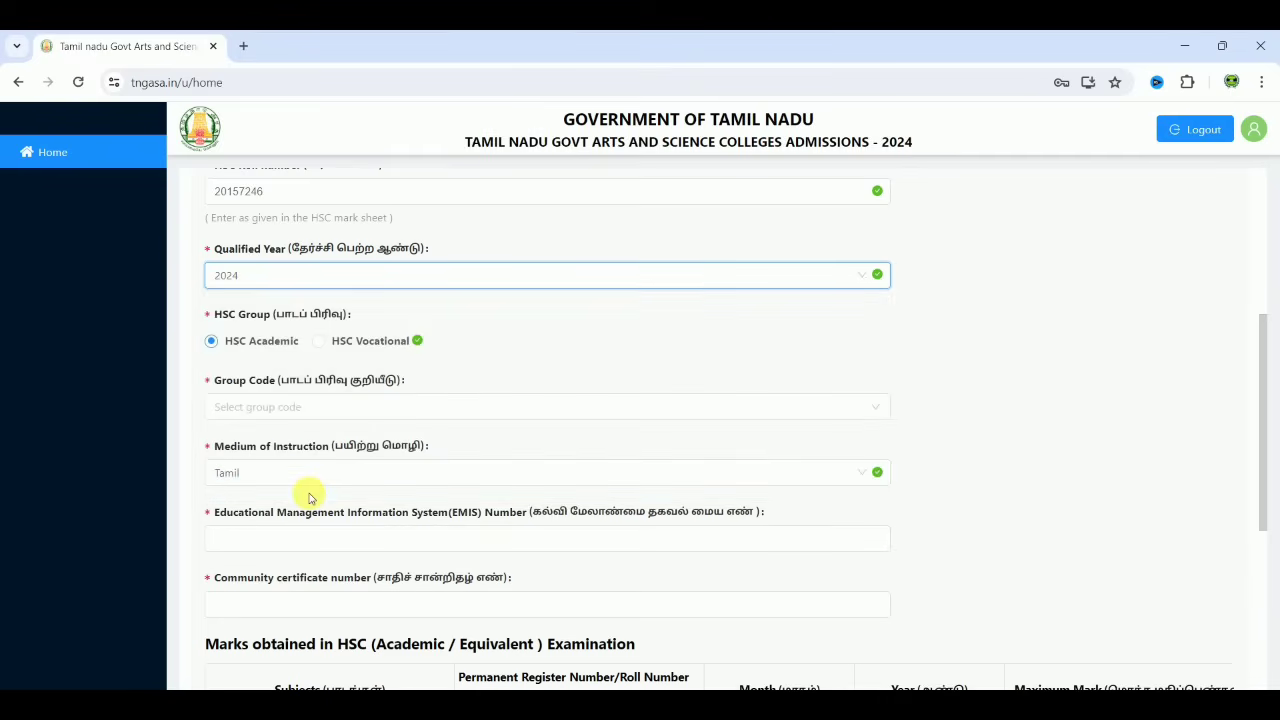
pyautogui.click(980, 428)
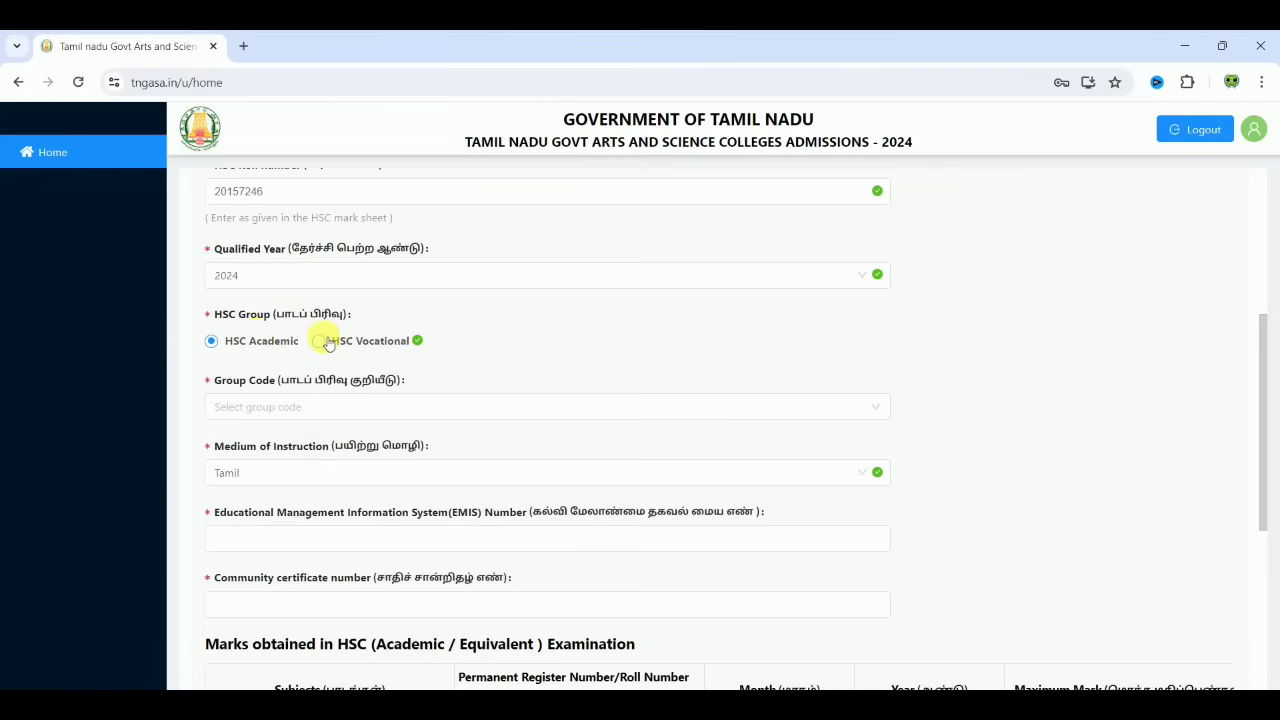
# - Select group code PHYSICS/CHEMISTRY/BIOLOGY/MATHEMATICS and keep Tamil as medium of instruction
pyautogui.click(273, 406)
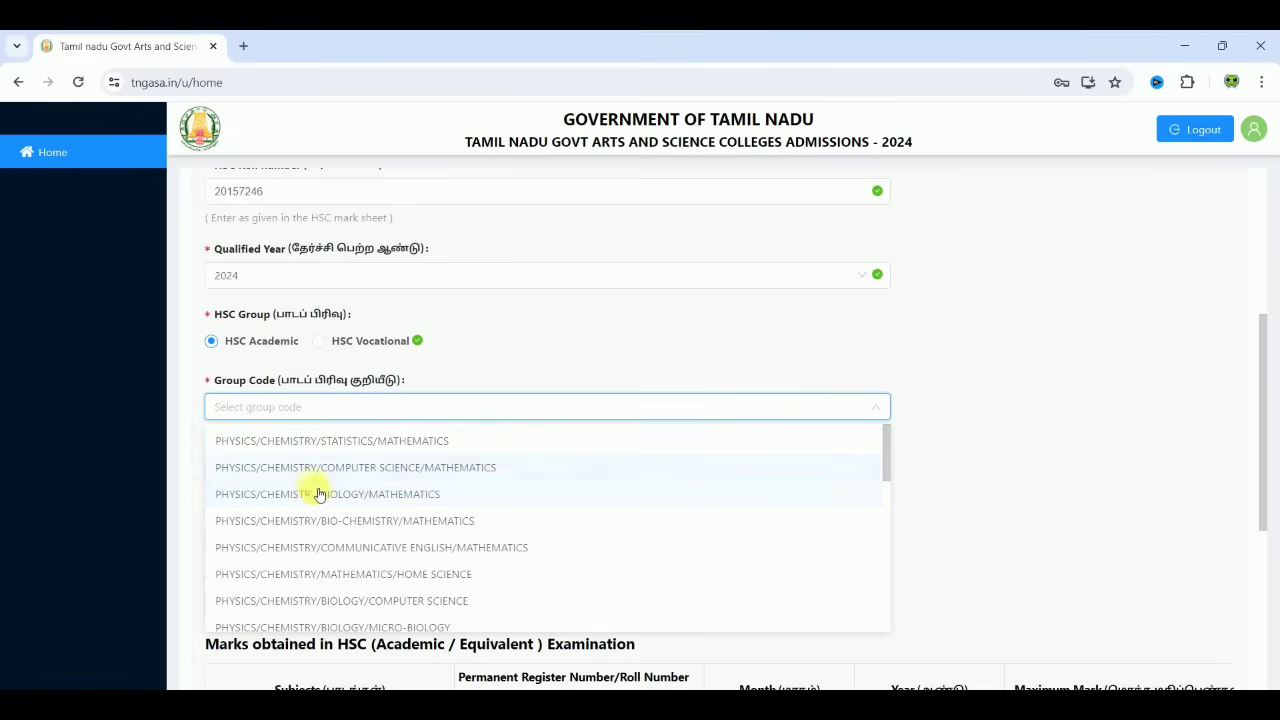
pyautogui.click(321, 497)
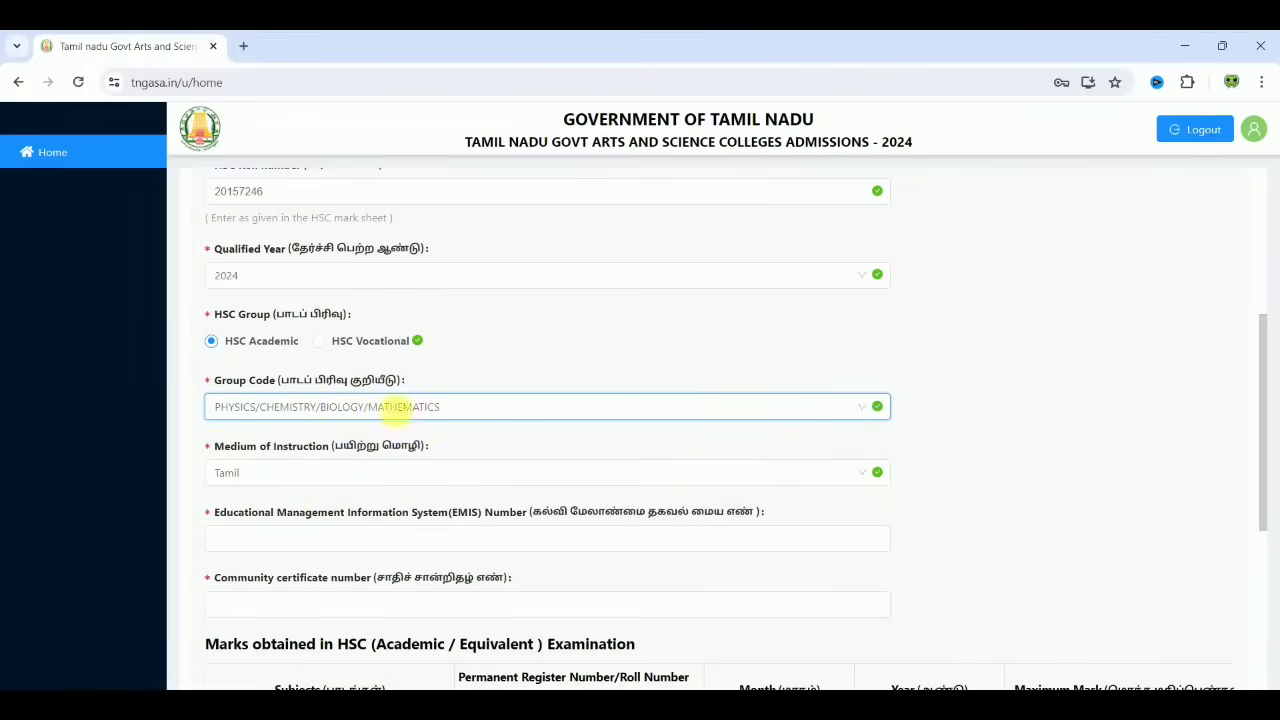
pyautogui.click(1087, 507)
pyautogui.scroll(-2, 1087, 507)
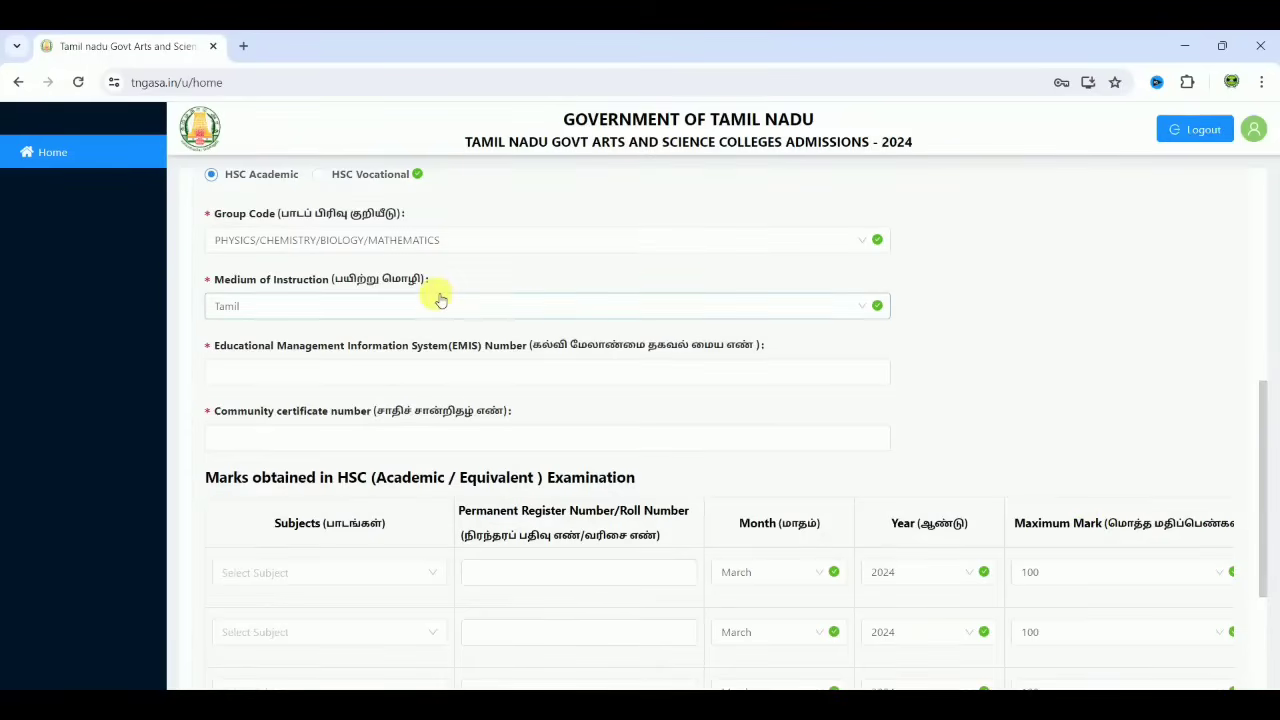
pyautogui.click(440, 304)
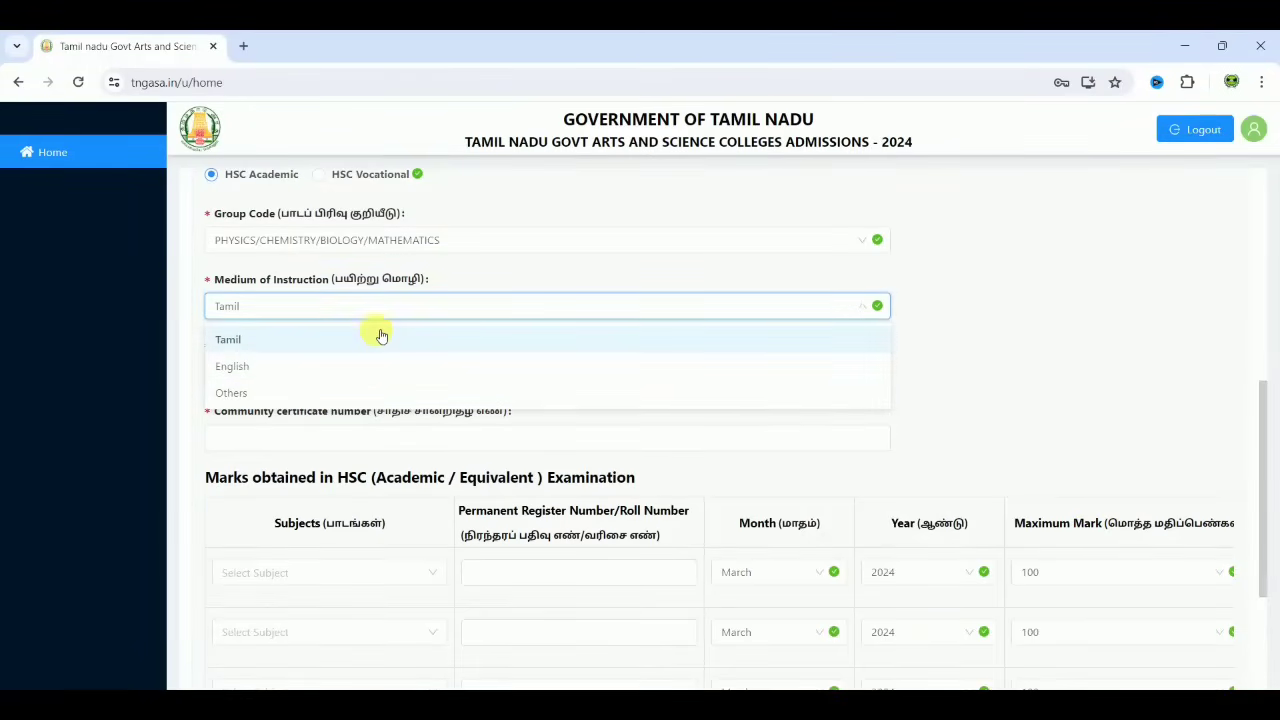
pyautogui.click(381, 337)
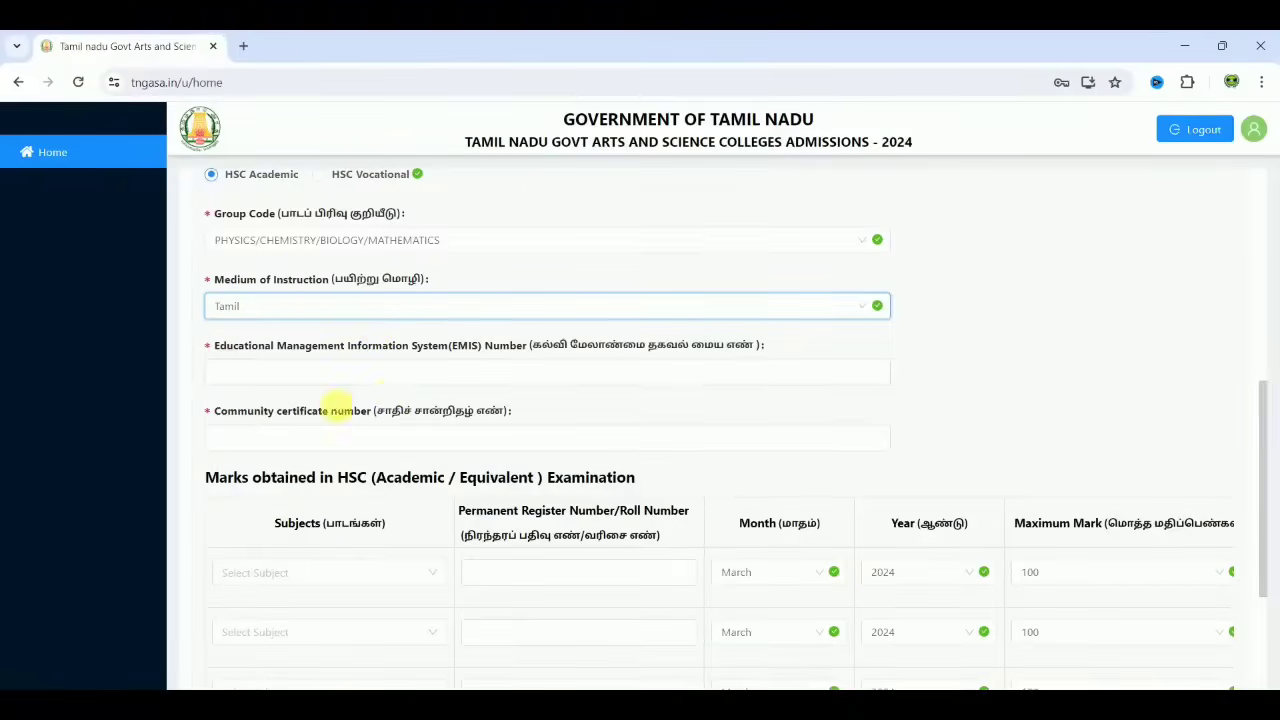
# - Enter the EMIS number and the community certificate number
pyautogui.click(426, 374)
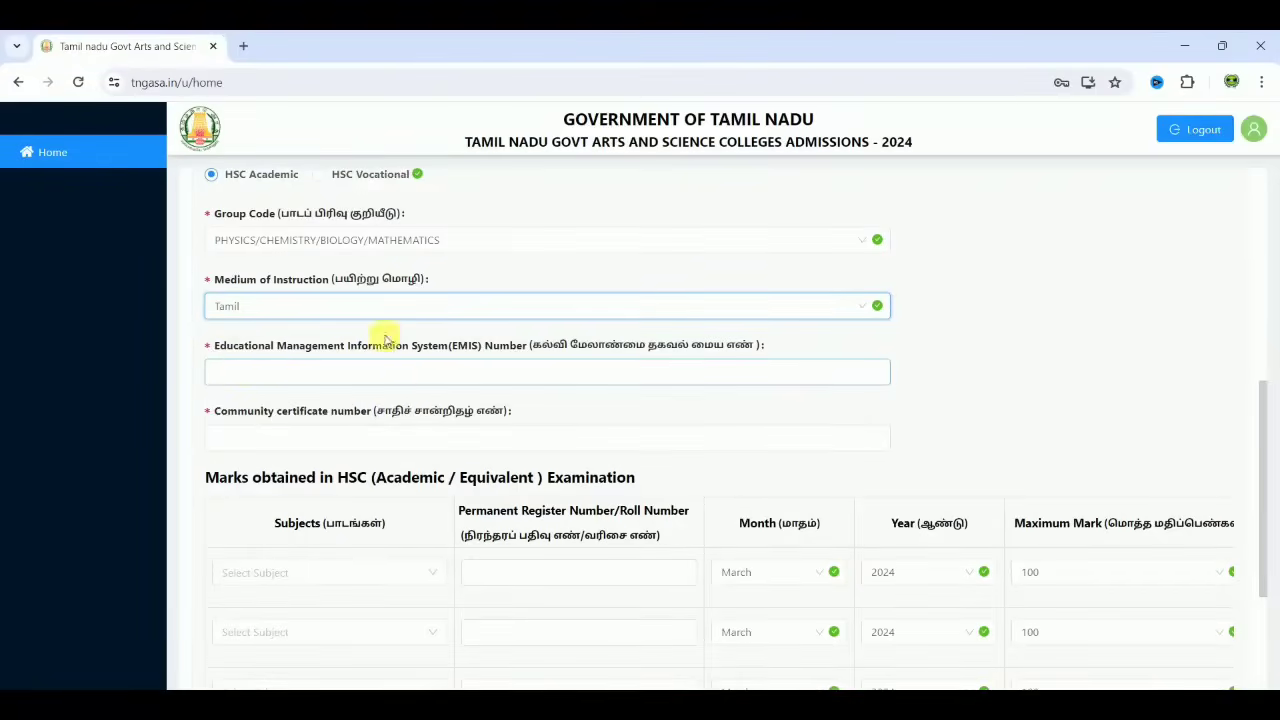
pyautogui.click(420, 371)
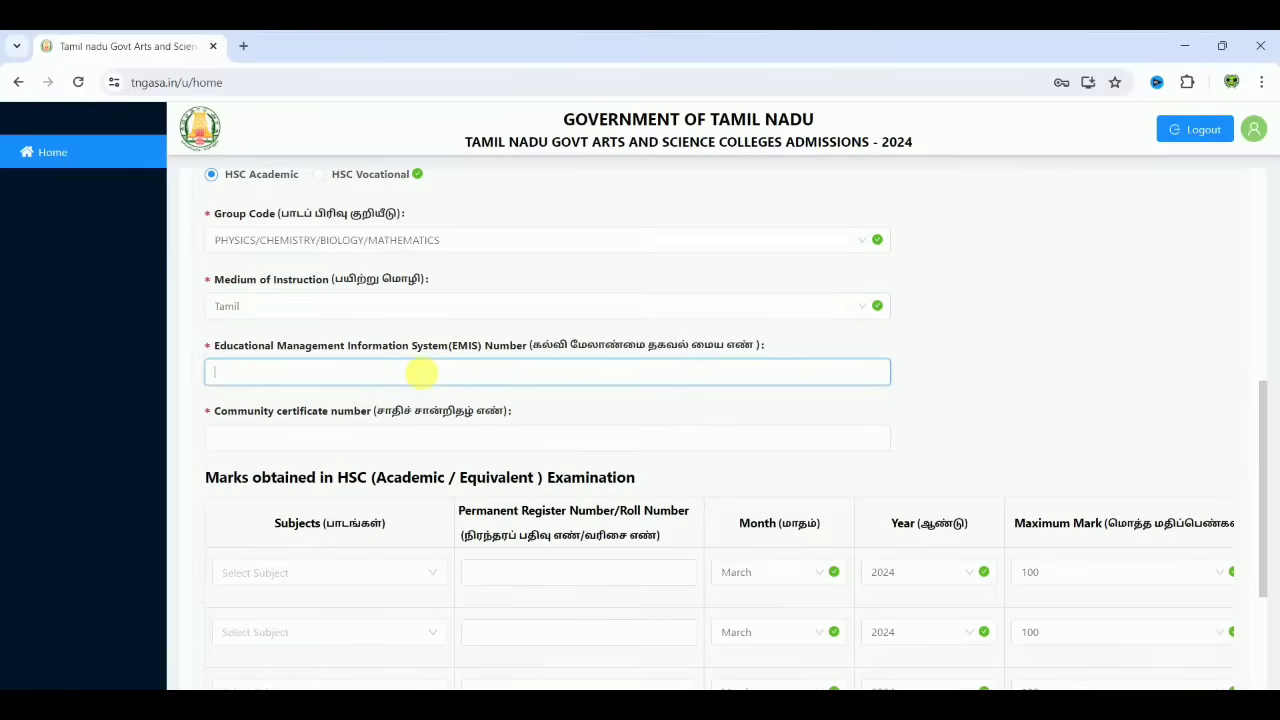
pyautogui.write('33010')
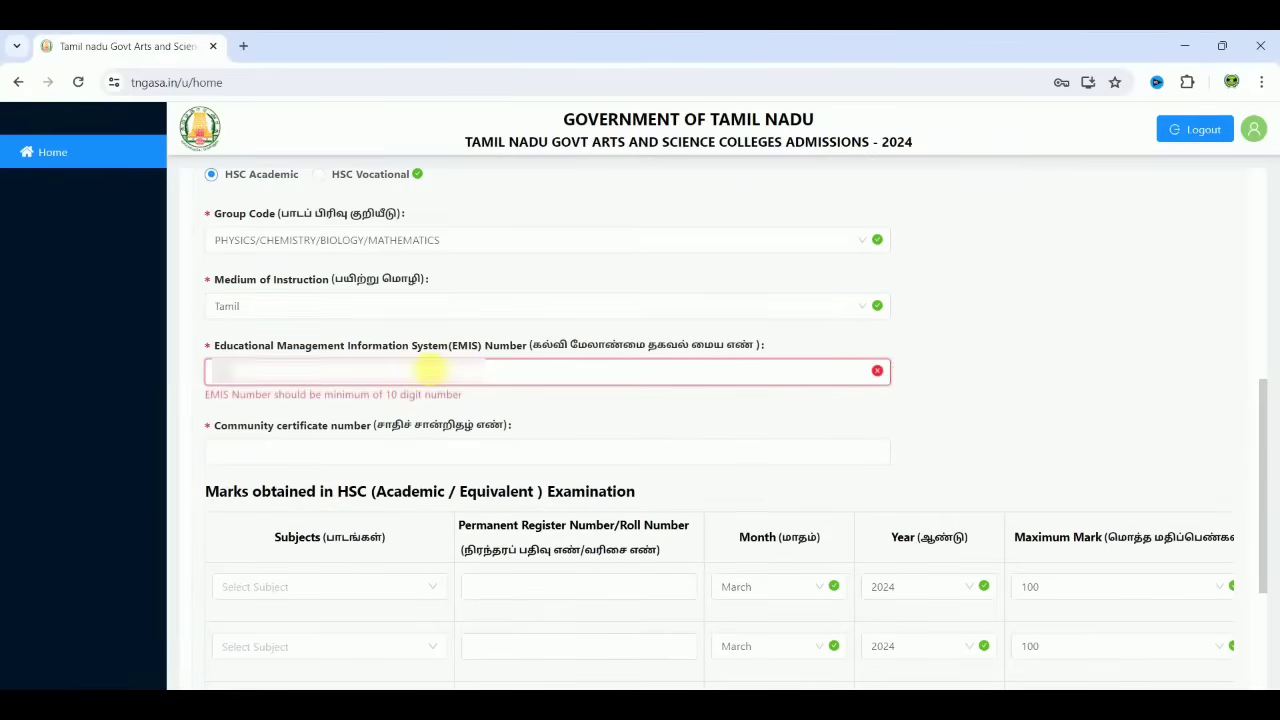
pyautogui.write('0')
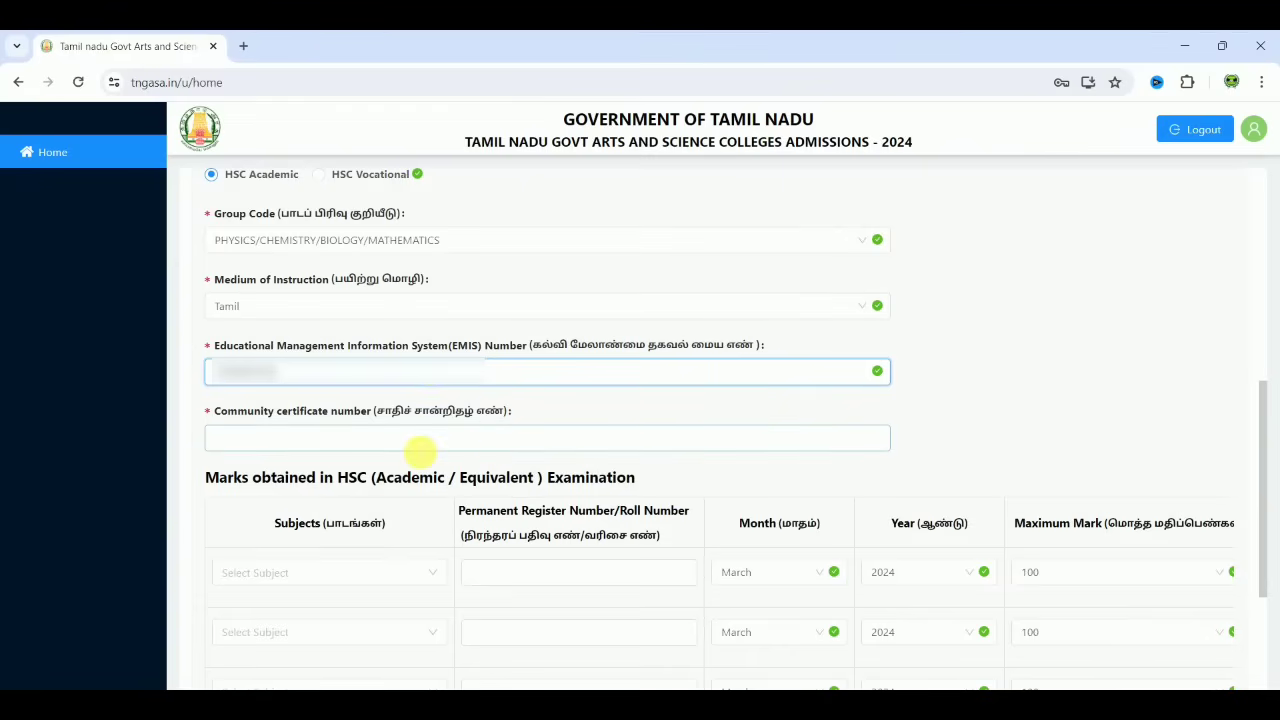
pyautogui.click(420, 450)
pyautogui.write('TN')
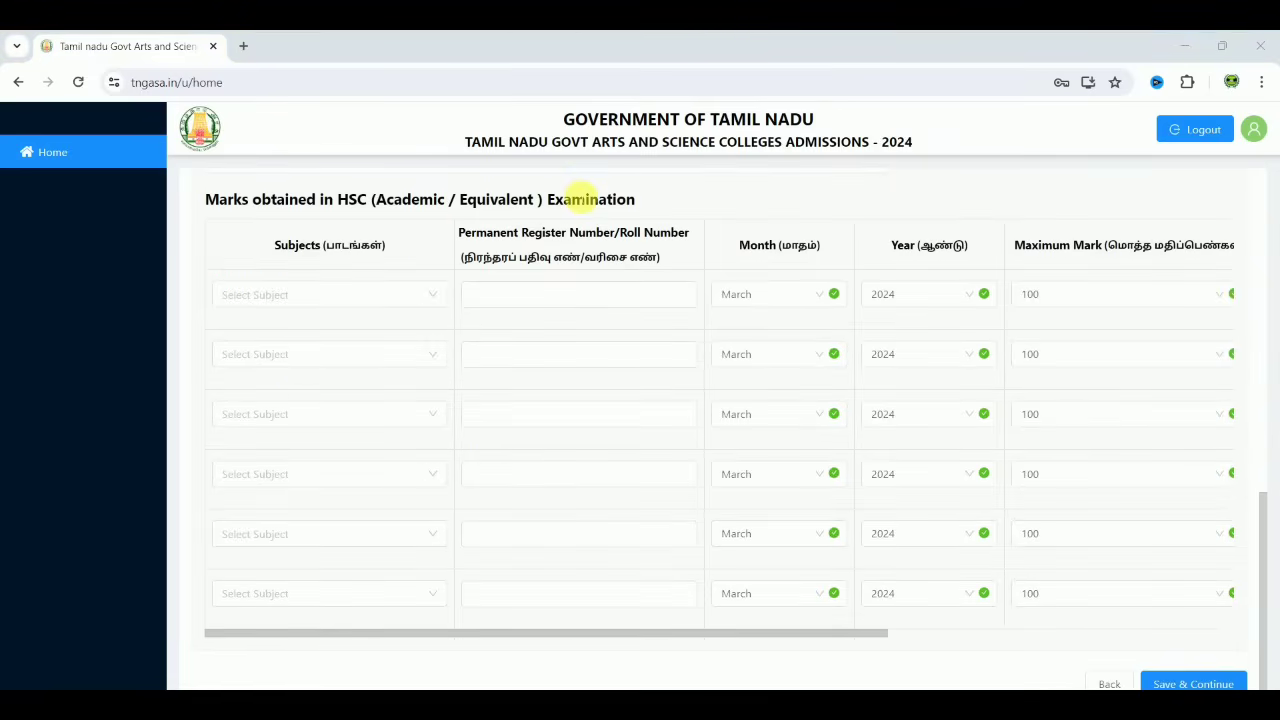
# - Fill marks row 1 with TAMIL, the pasted register number, mark 90 and 1 attempt
pyautogui.click(330, 293)
pyautogui.write('TA')
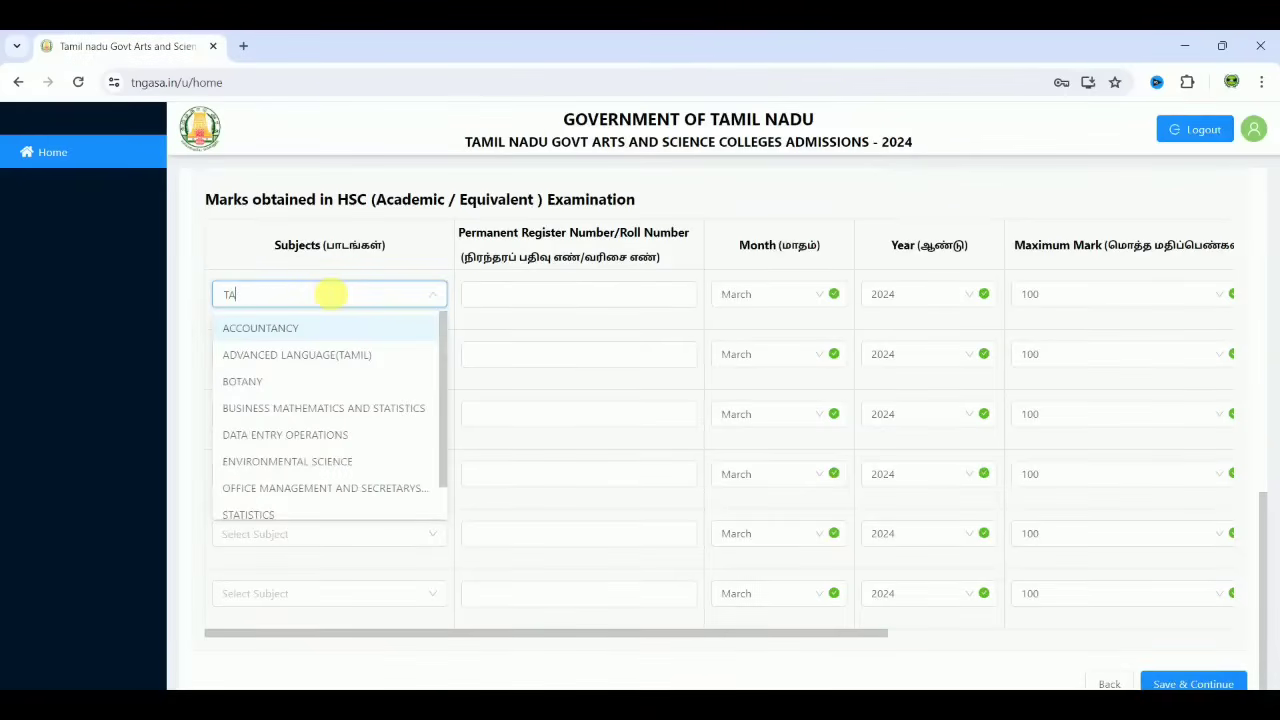
pyautogui.write('MI')
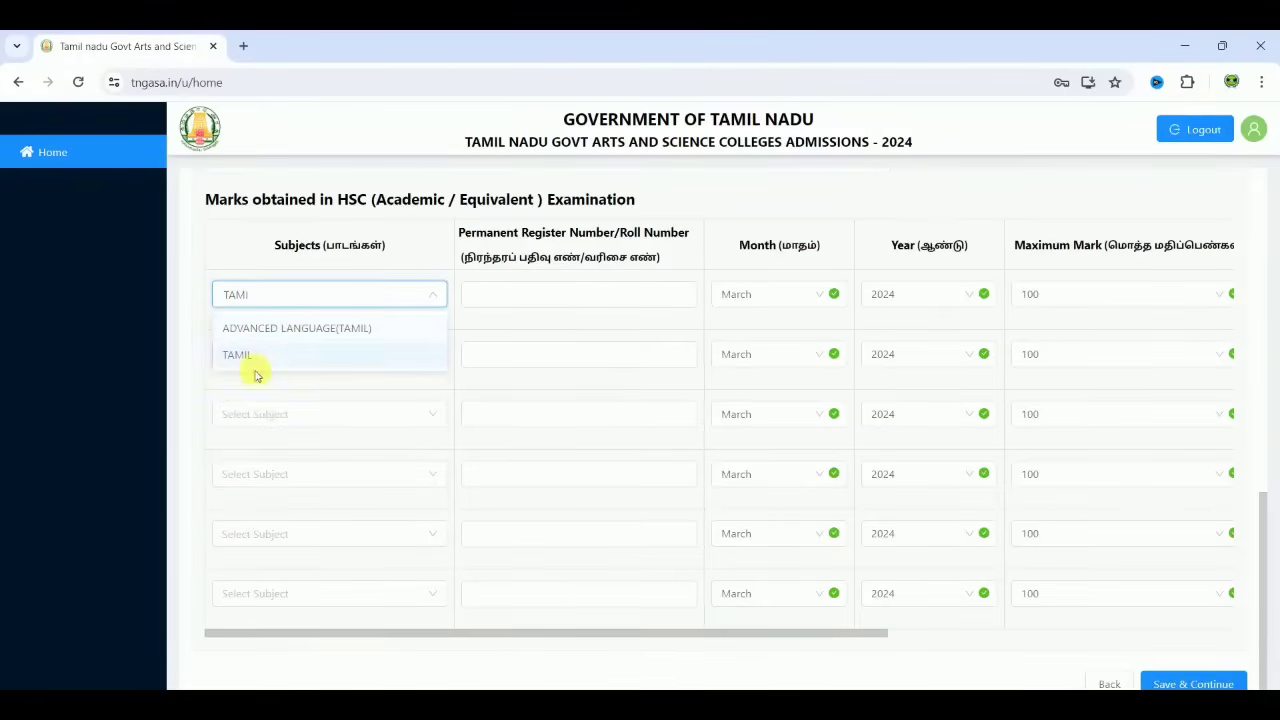
pyautogui.click(258, 357)
pyautogui.click(514, 292)
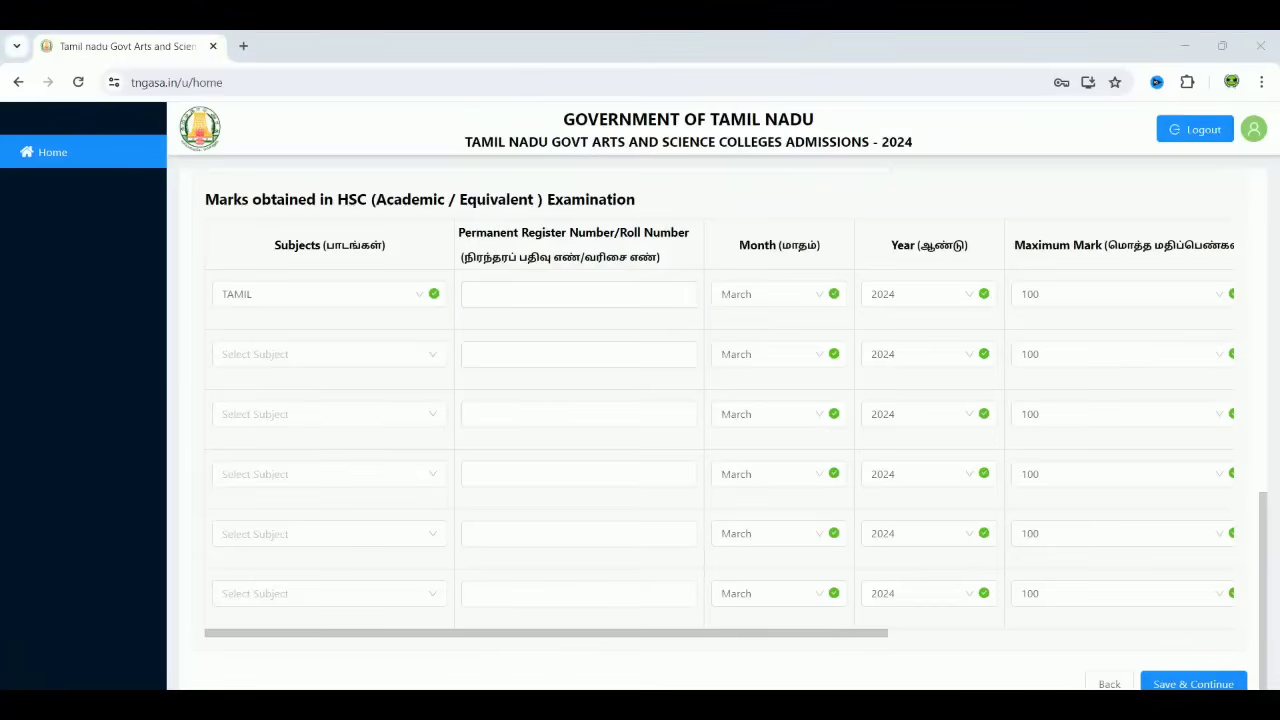
pyautogui.click(558, 303)
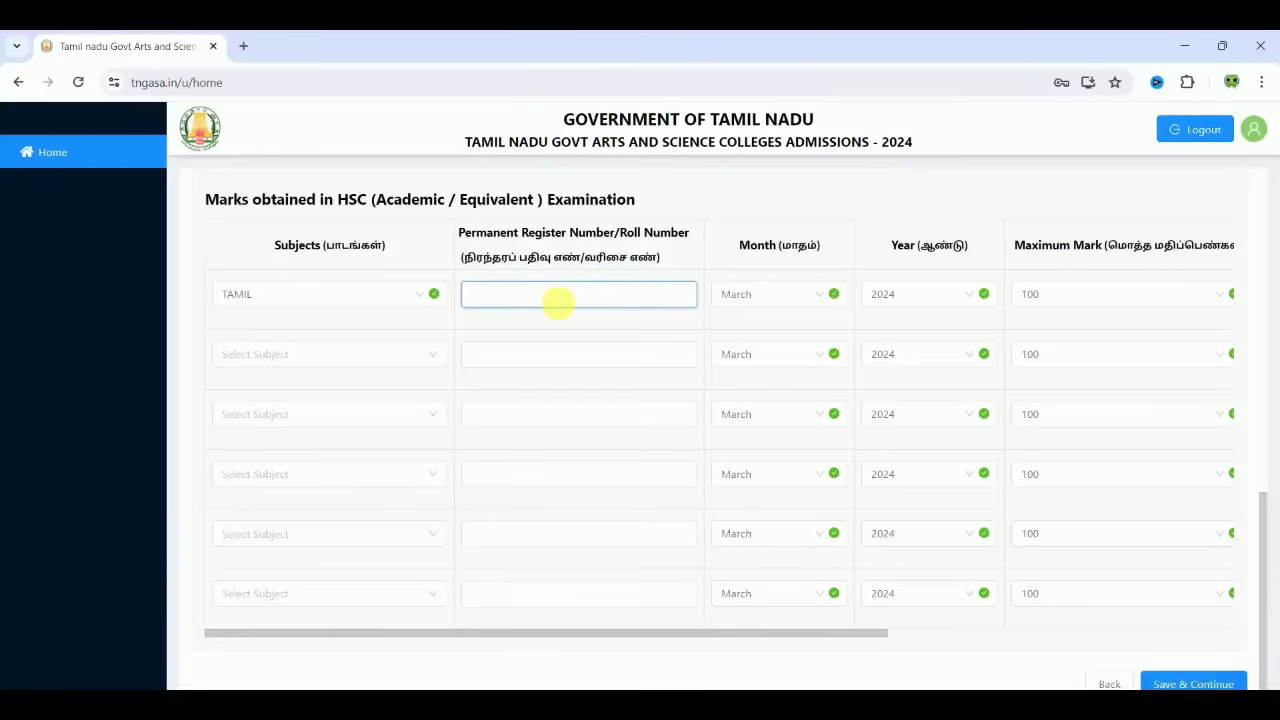
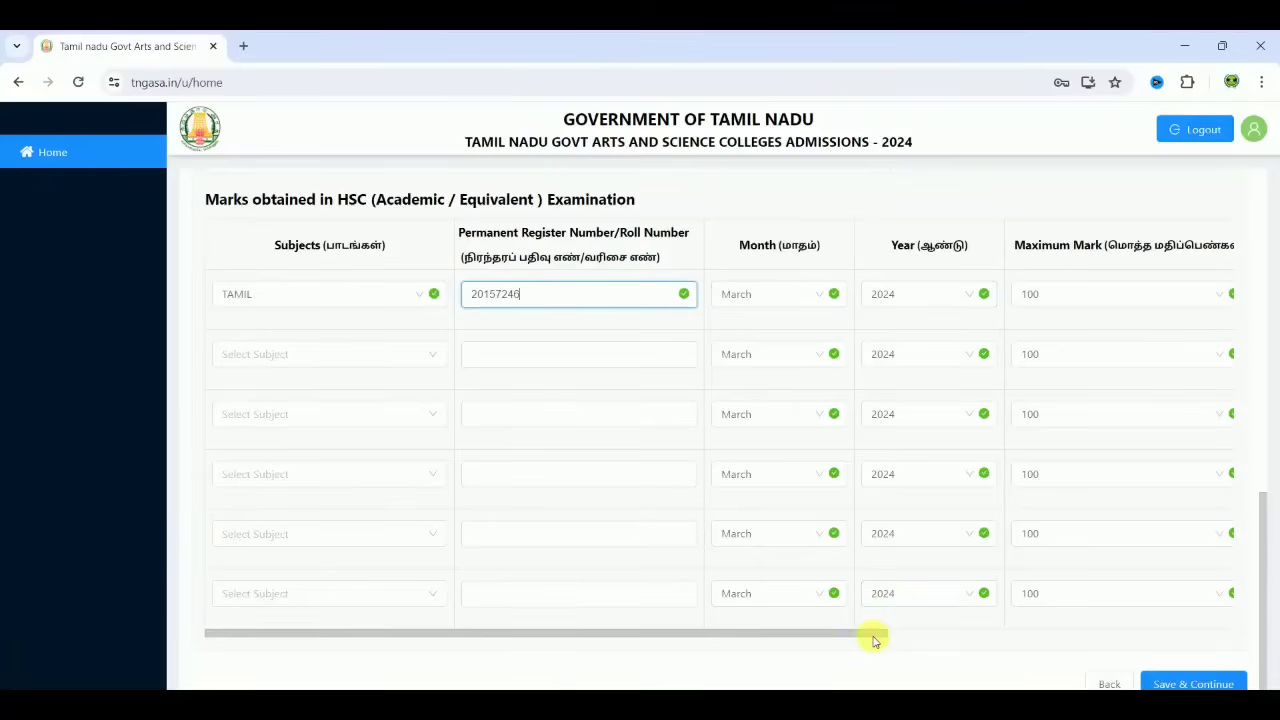
pyautogui.moveTo(872, 640); pyautogui.dragTo(1200, 651)
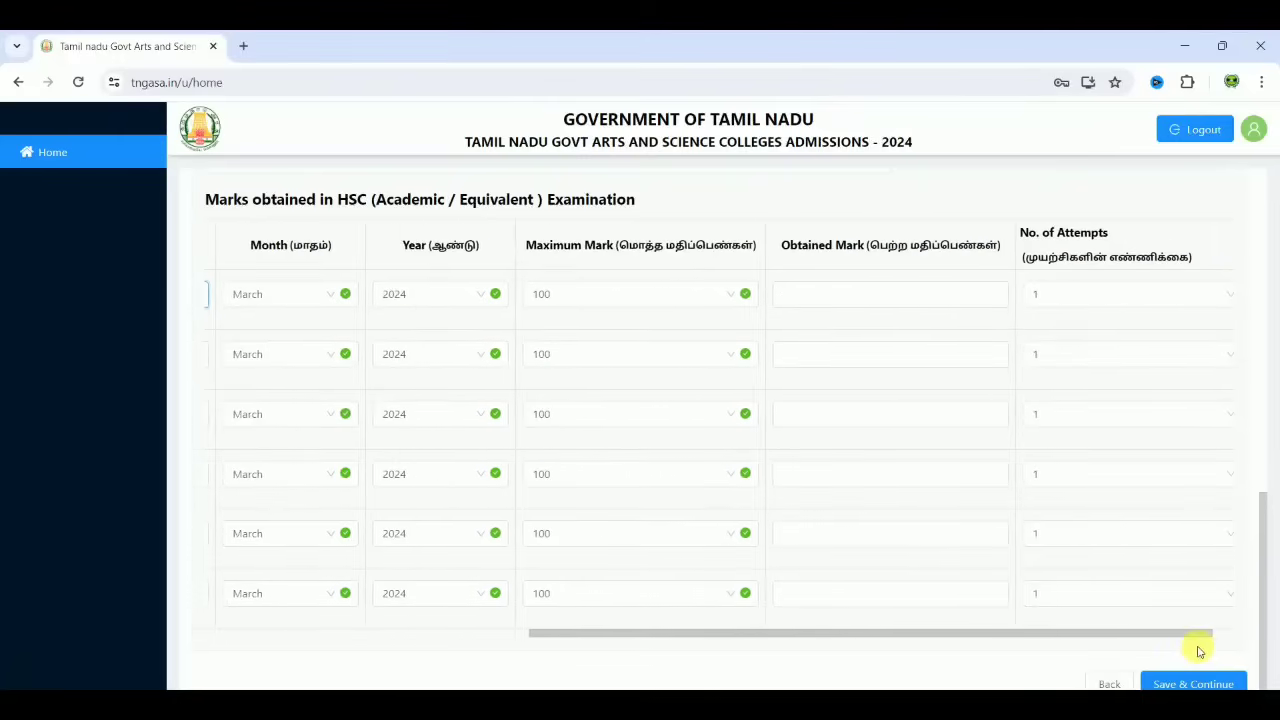
pyautogui.click(850, 298)
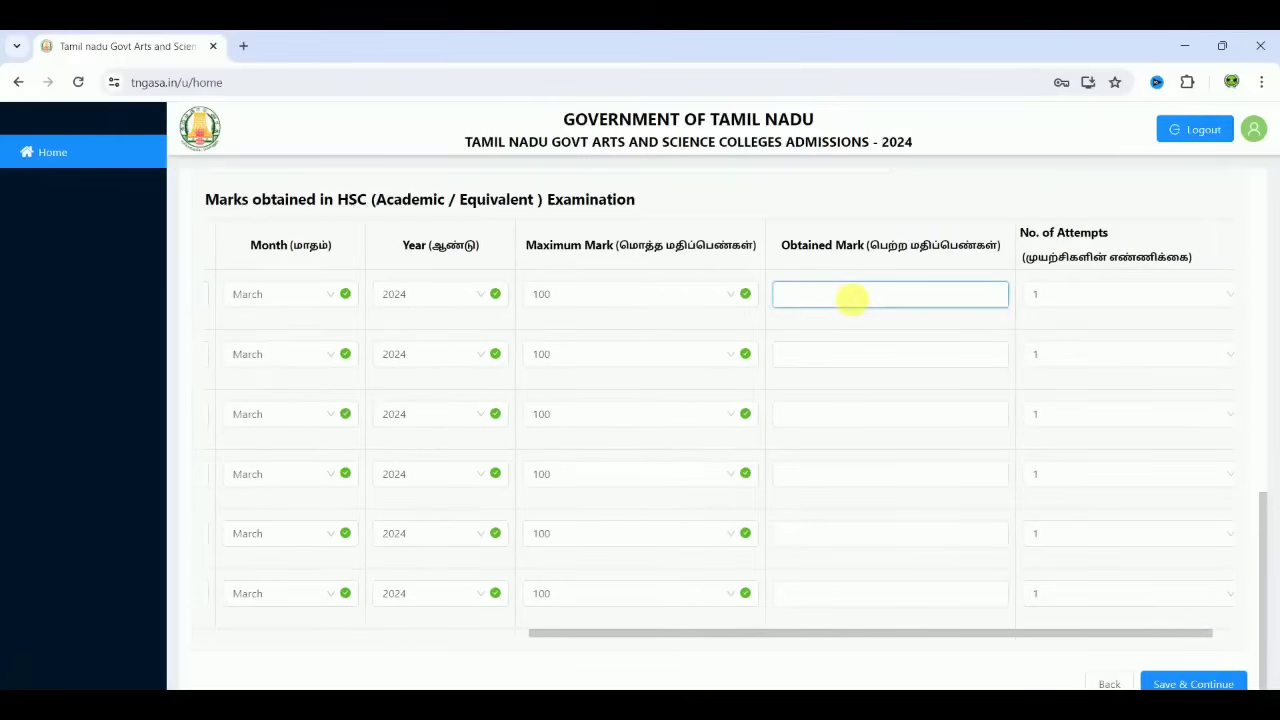
pyautogui.write('90')
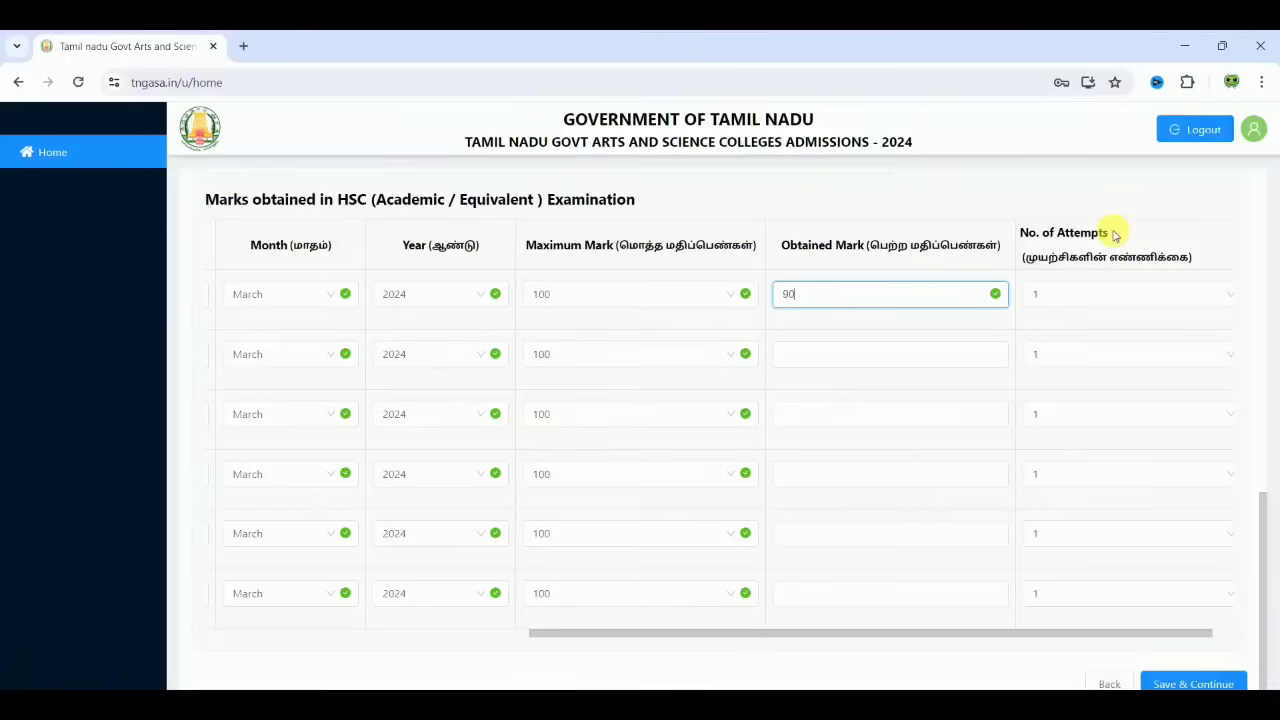
pyautogui.click(1120, 294)
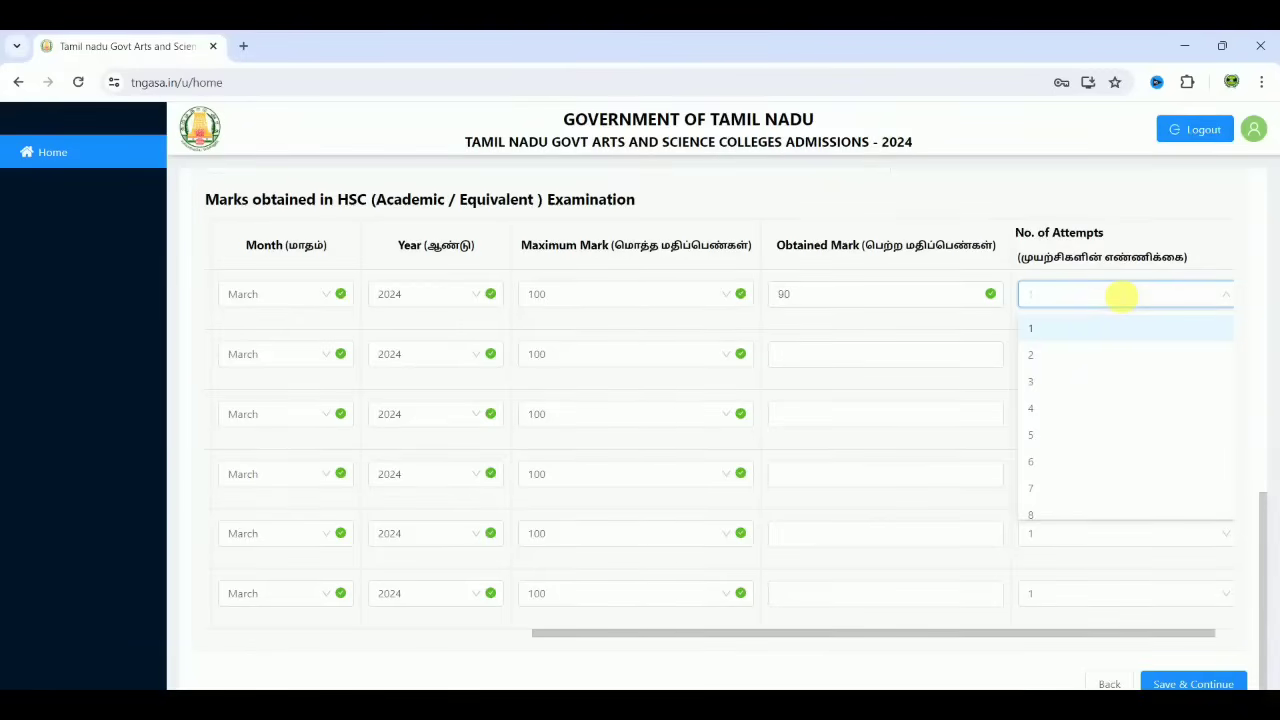
pyautogui.click(1087, 330)
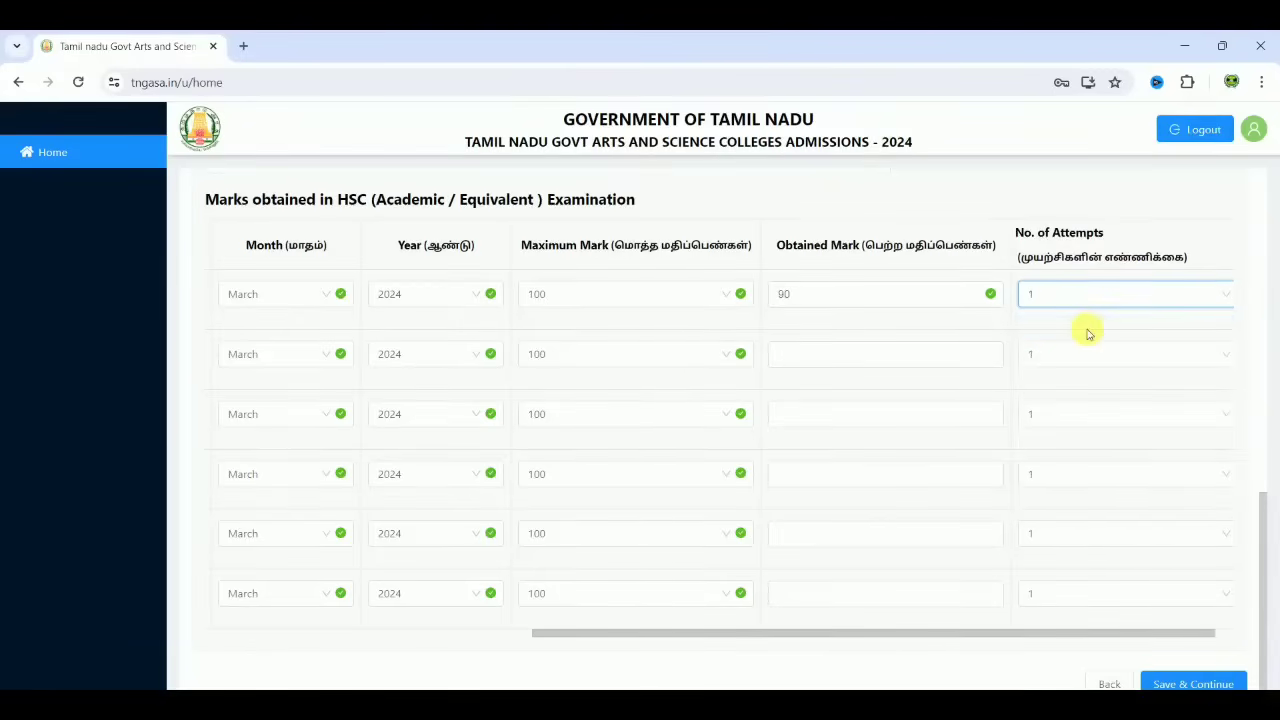
pyautogui.click(1083, 297)
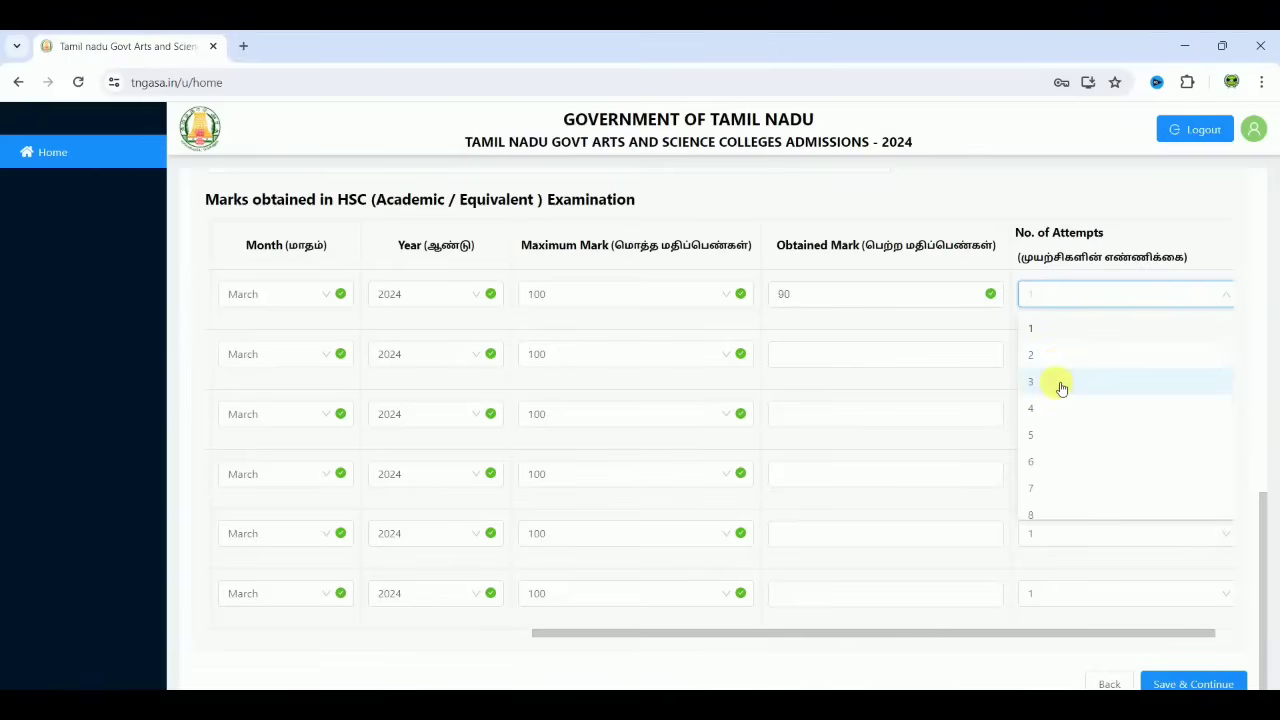
pyautogui.click(1045, 332)
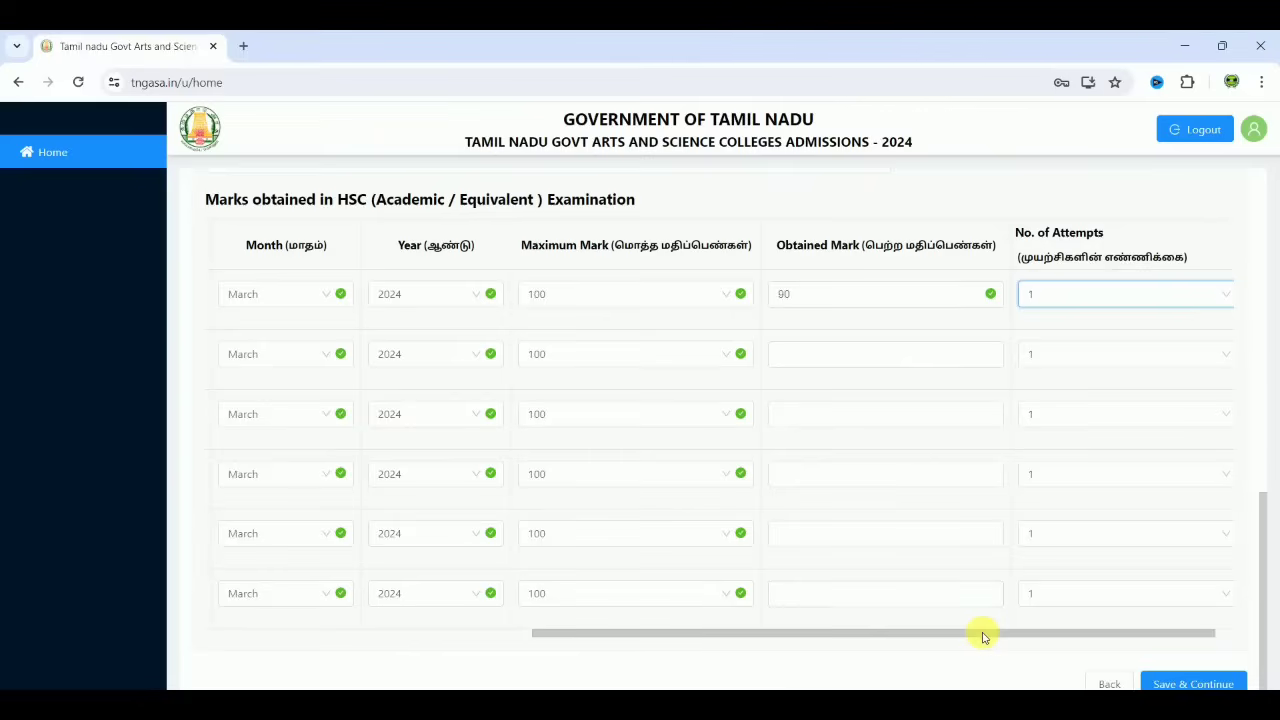
pyautogui.moveTo(849, 631); pyautogui.dragTo(534, 640)
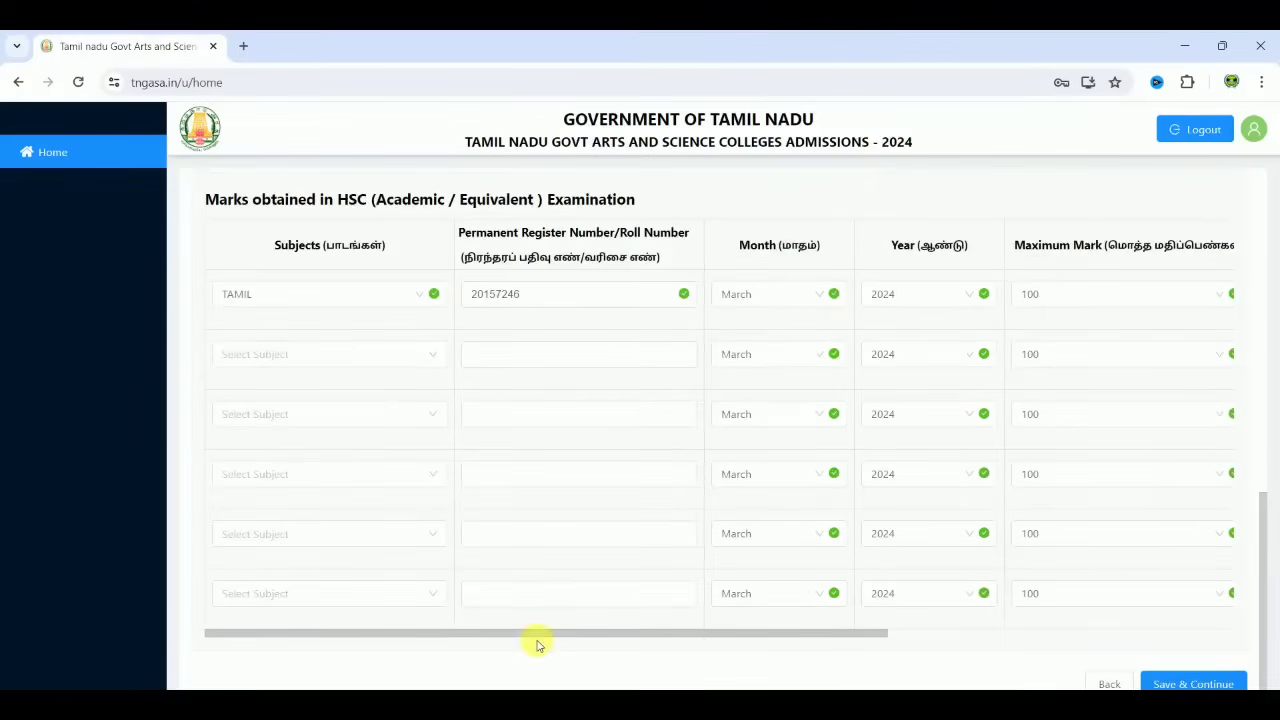
# - Add ENGLISH in row 2 with its pasted register number and mark 85
pyautogui.click(405, 354)
pyautogui.write('ENG')
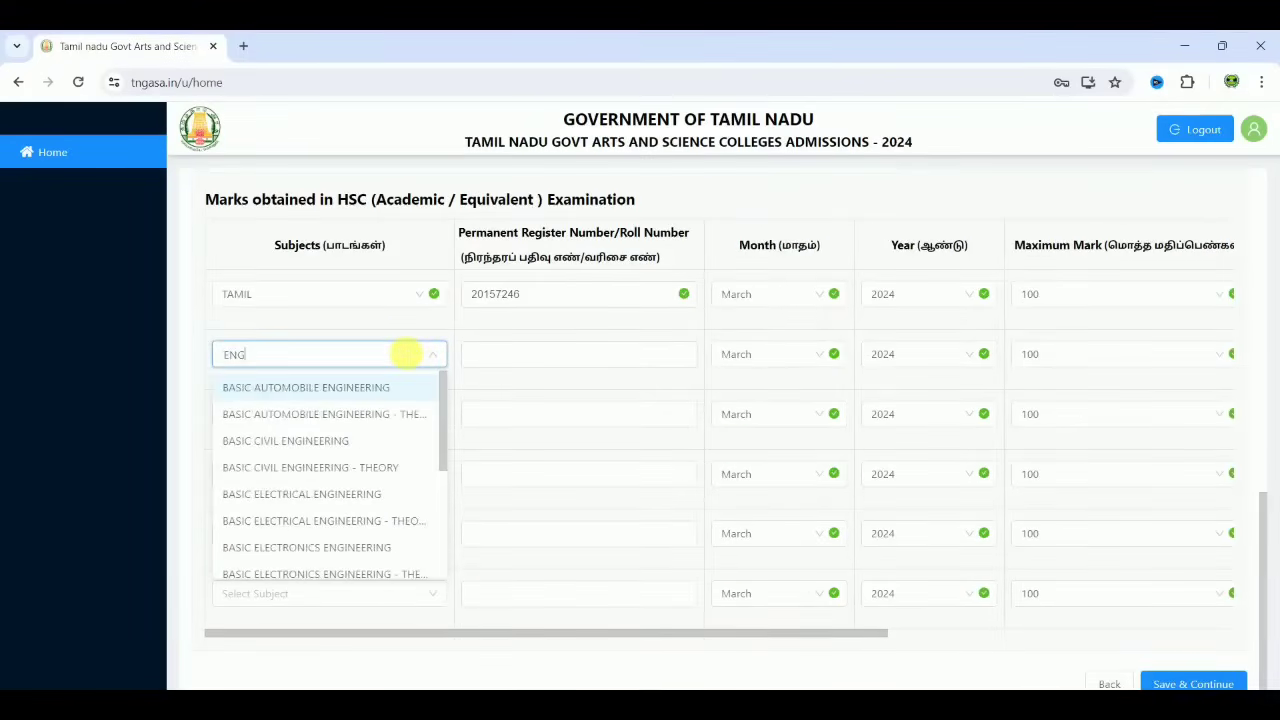
pyautogui.write('LI')
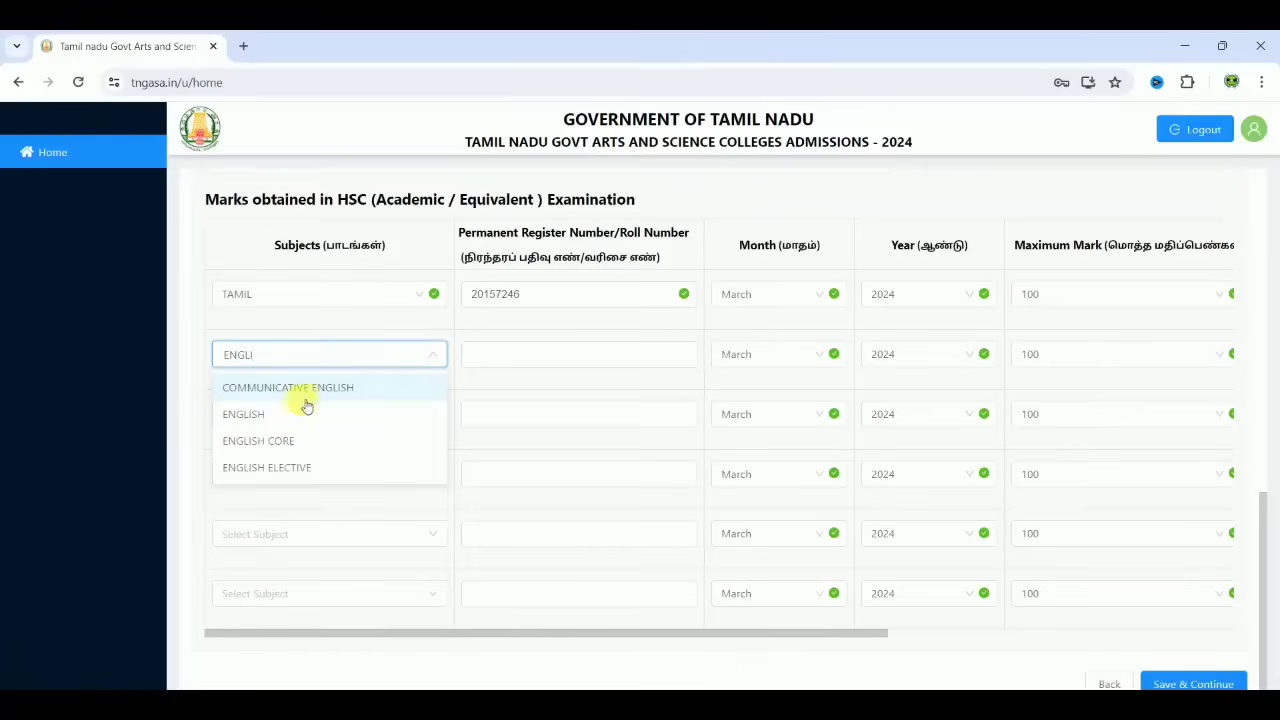
pyautogui.click(297, 412)
pyautogui.click(506, 360)
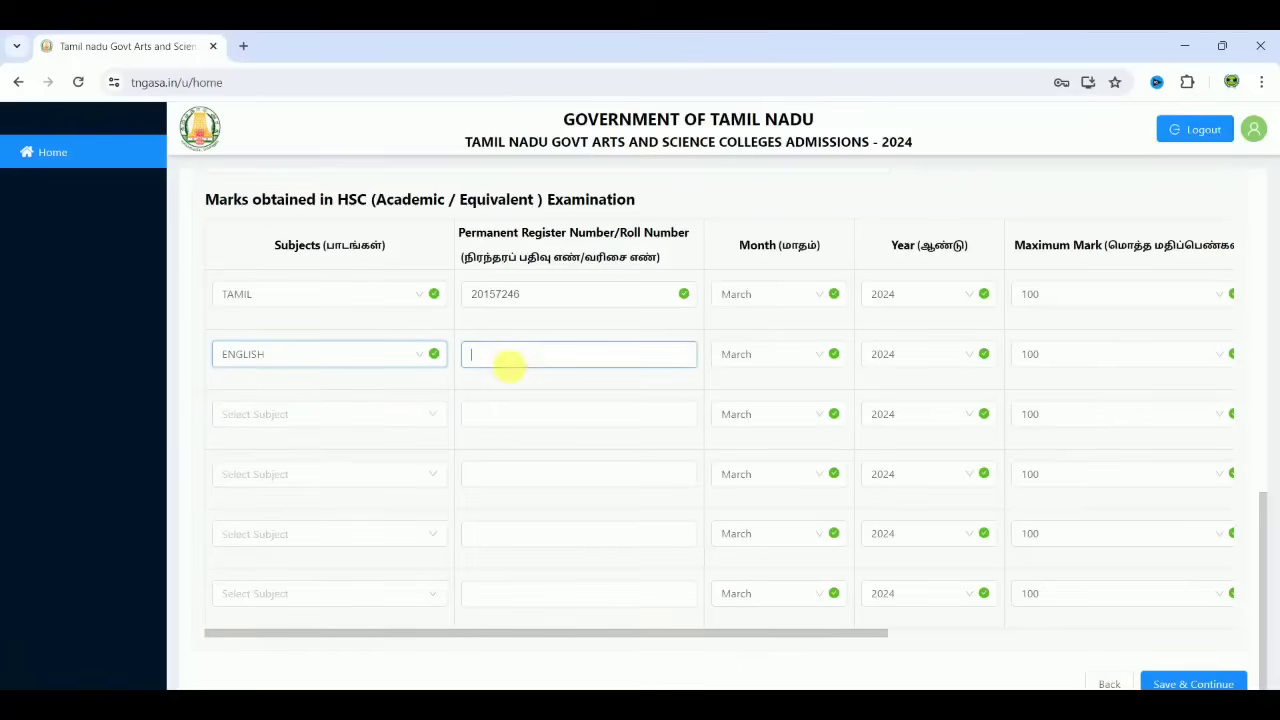
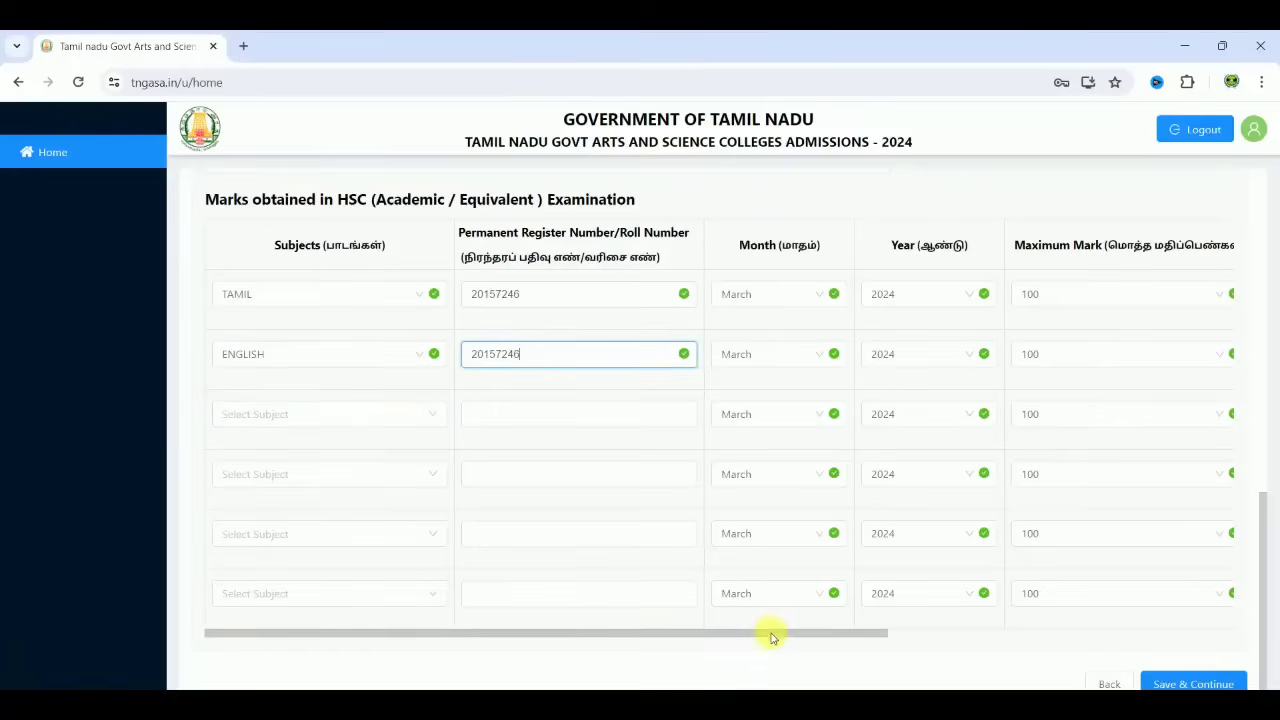
pyautogui.moveTo(770, 640); pyautogui.dragTo(1077, 657)
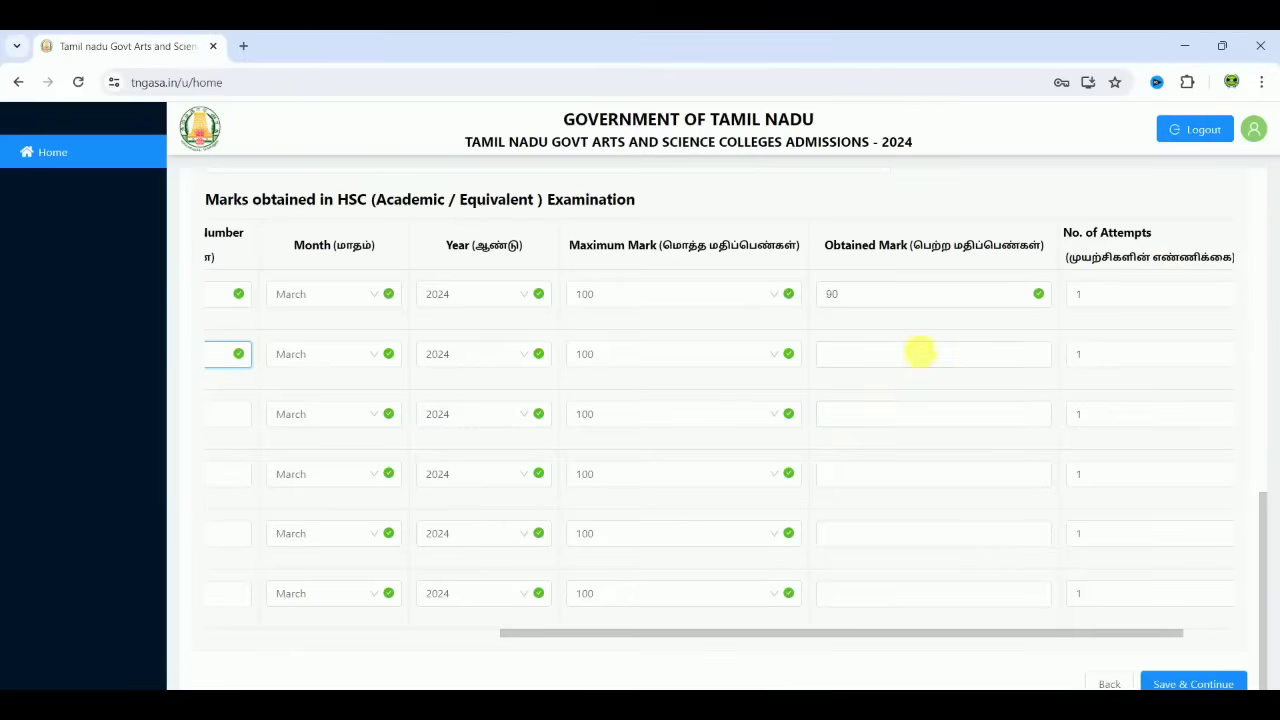
pyautogui.click(920, 351)
pyautogui.write('9')
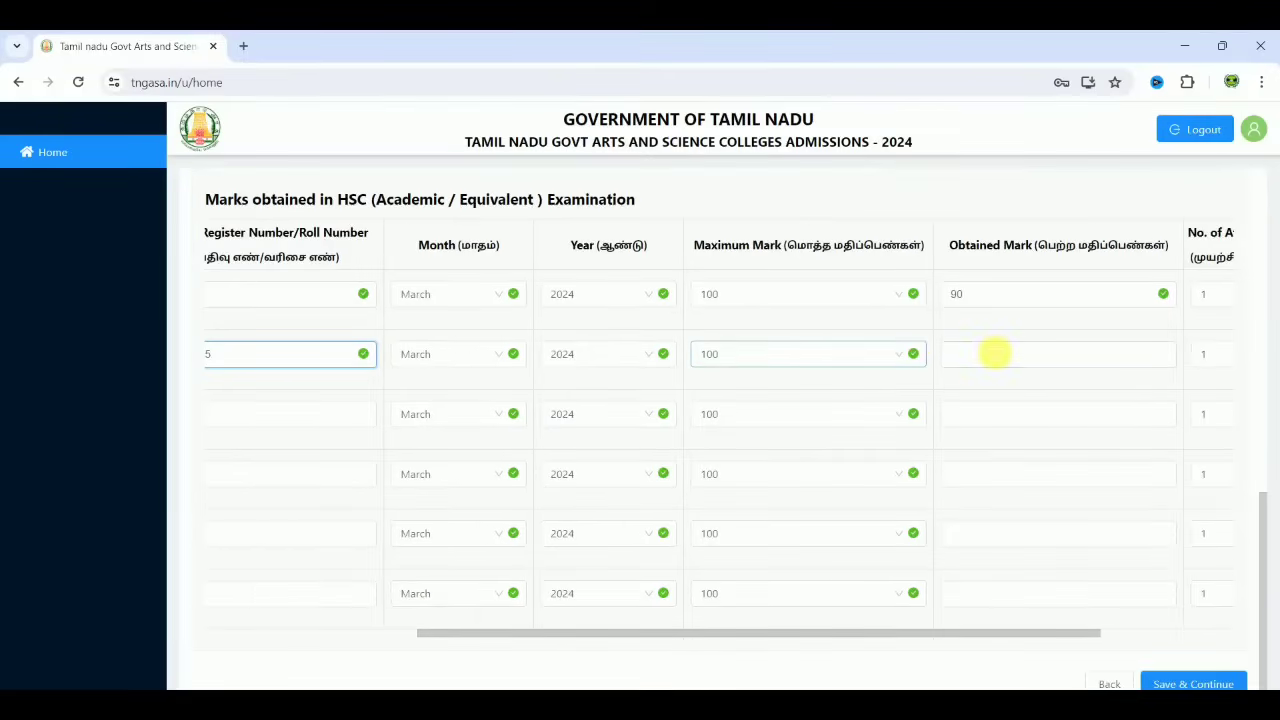
pyautogui.click(1004, 352)
pyautogui.write('85')
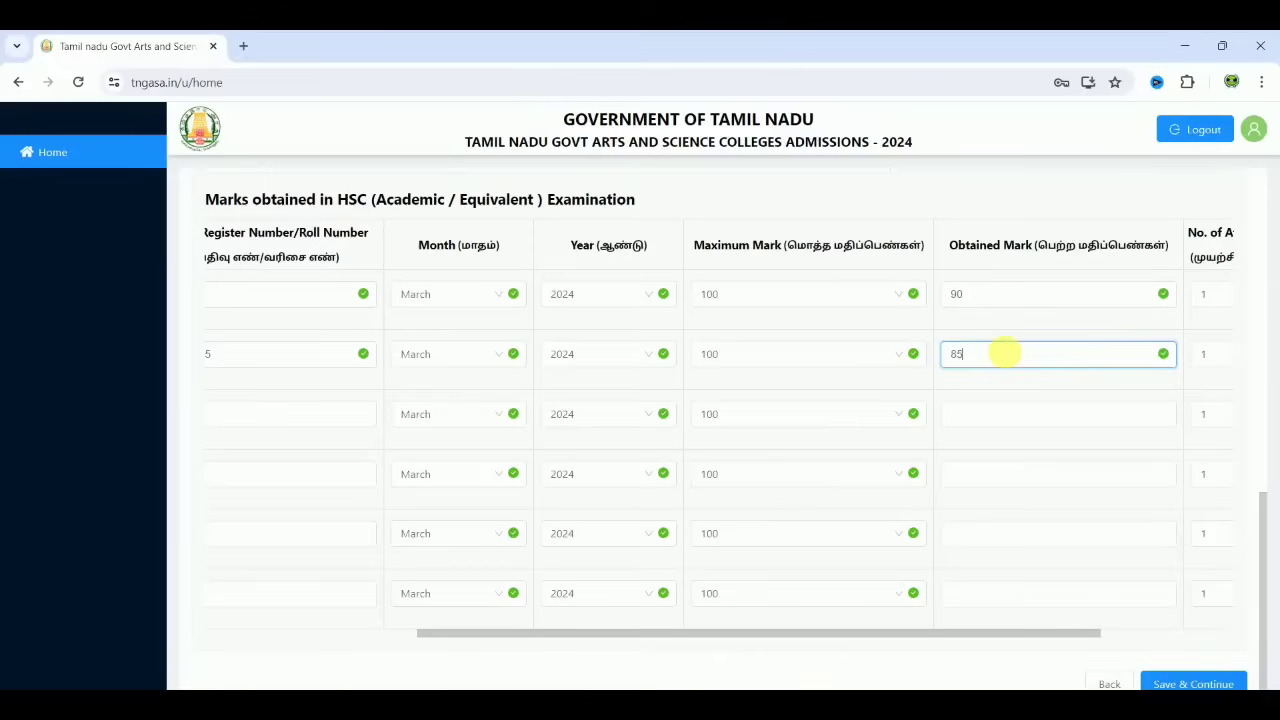
pyautogui.click(970, 627)
pyautogui.moveTo(723, 635); pyautogui.dragTo(371, 654)
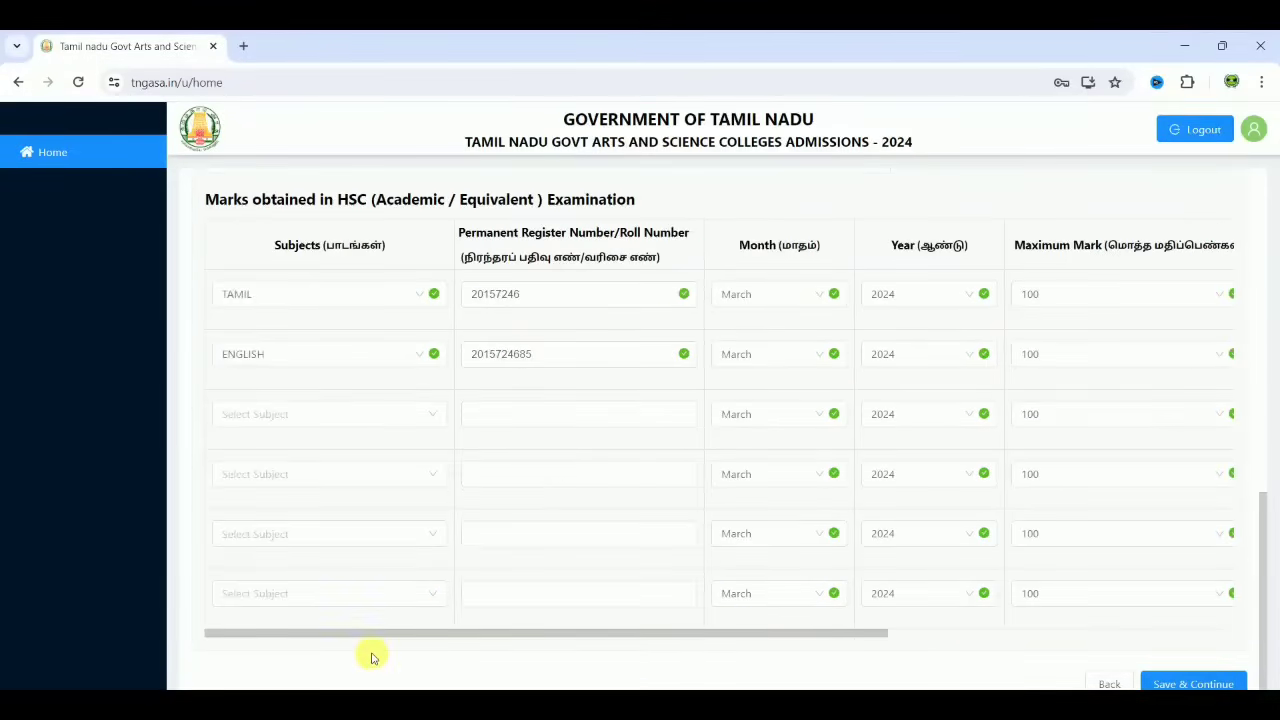
# - Add PHYSICS in row 3 with its pasted register number and mark 95
pyautogui.click(334, 420)
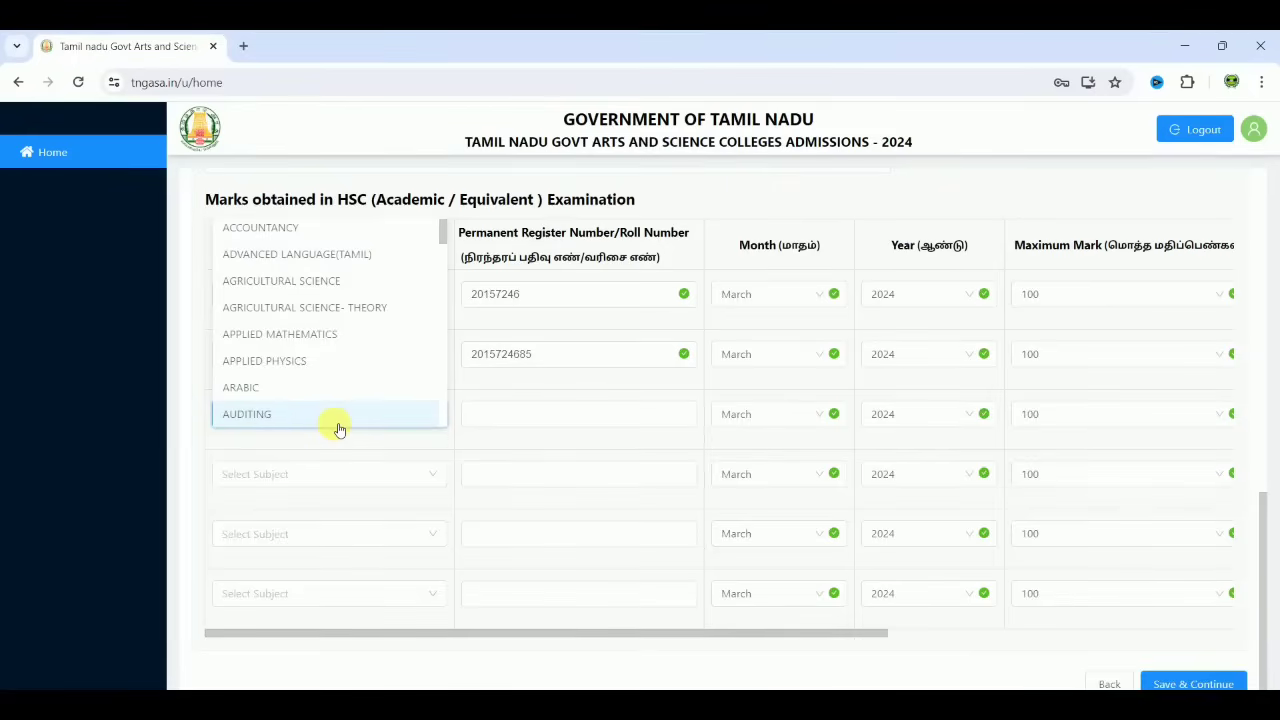
pyautogui.write('PHY')
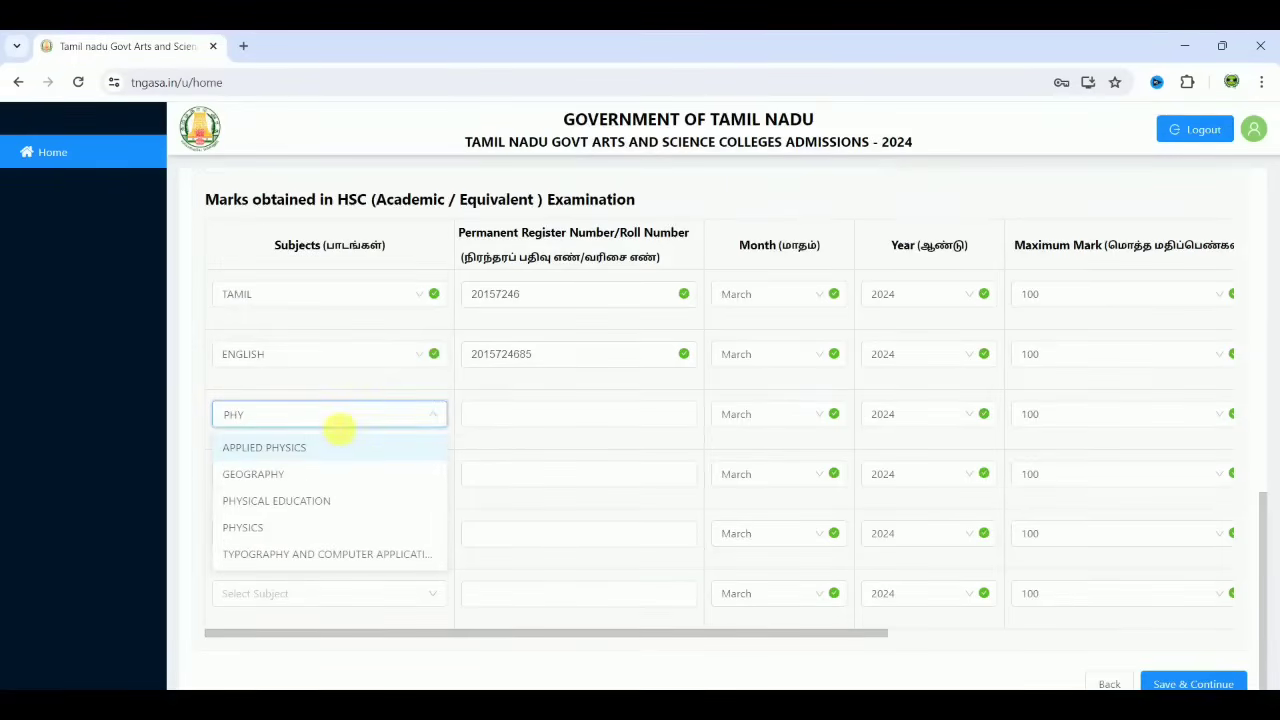
pyautogui.click(247, 527)
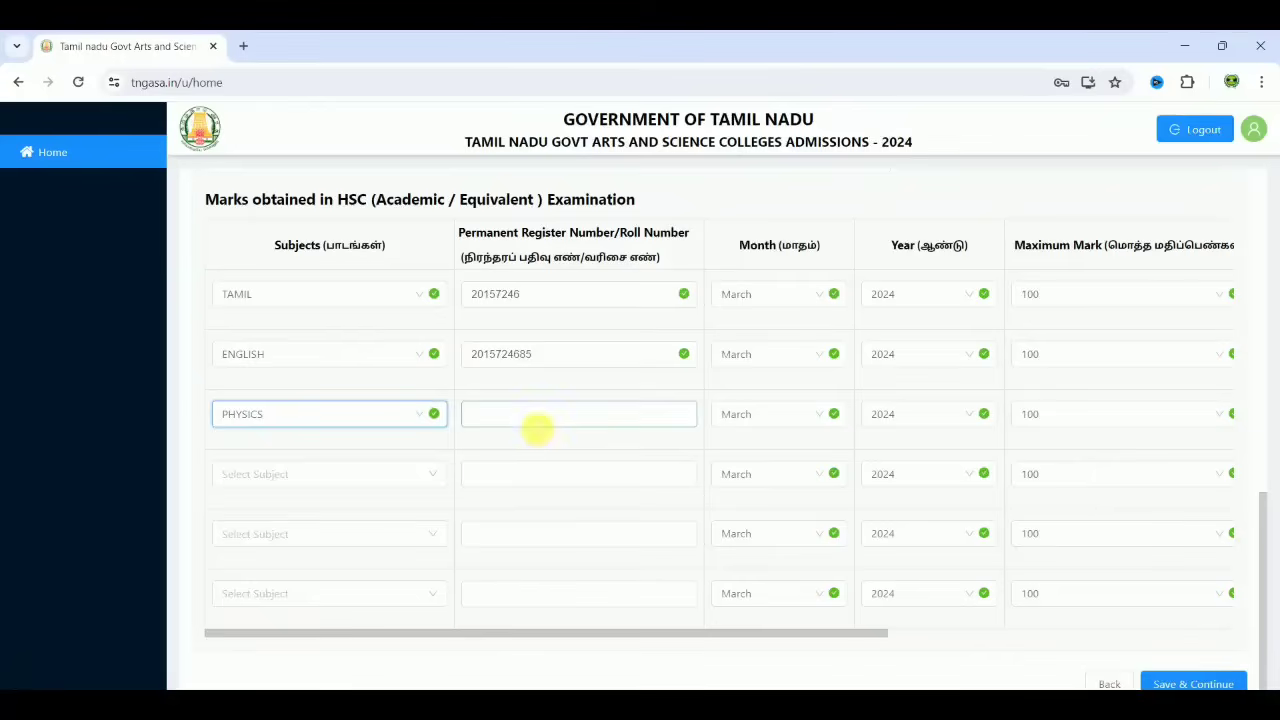
pyautogui.click(537, 428)
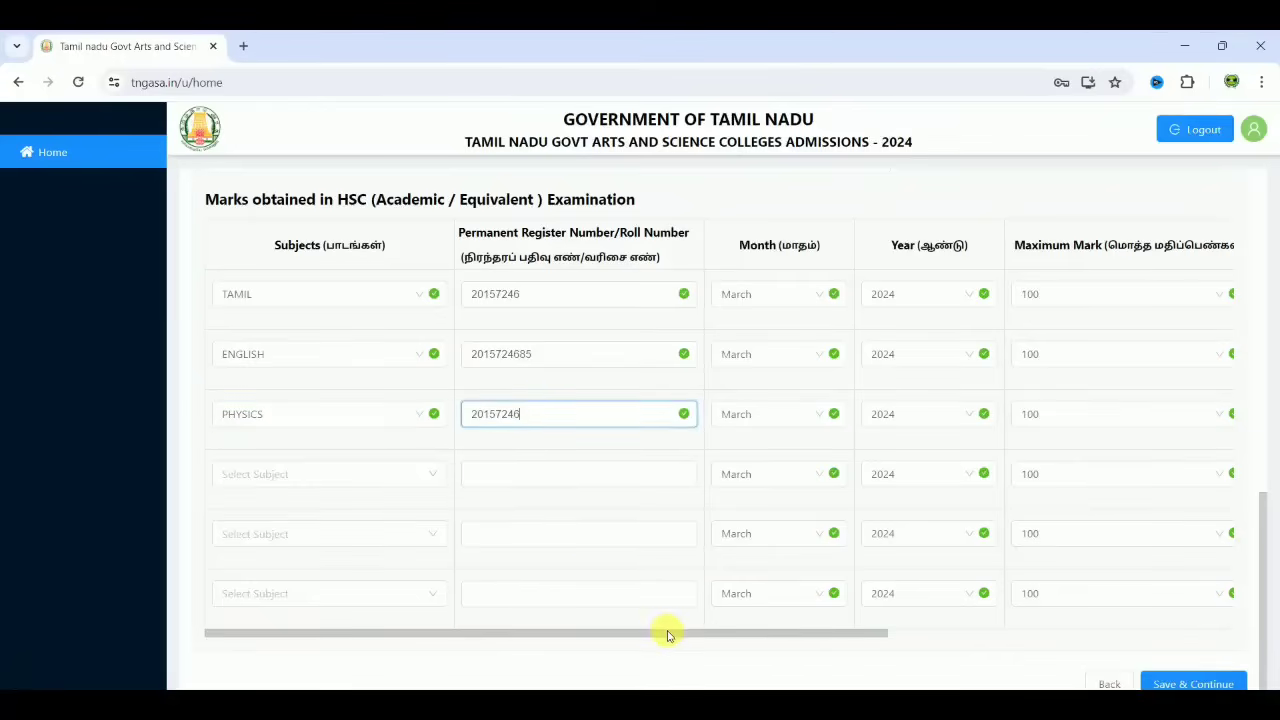
pyautogui.moveTo(668, 636); pyautogui.dragTo(971, 657)
pyautogui.click(920, 427)
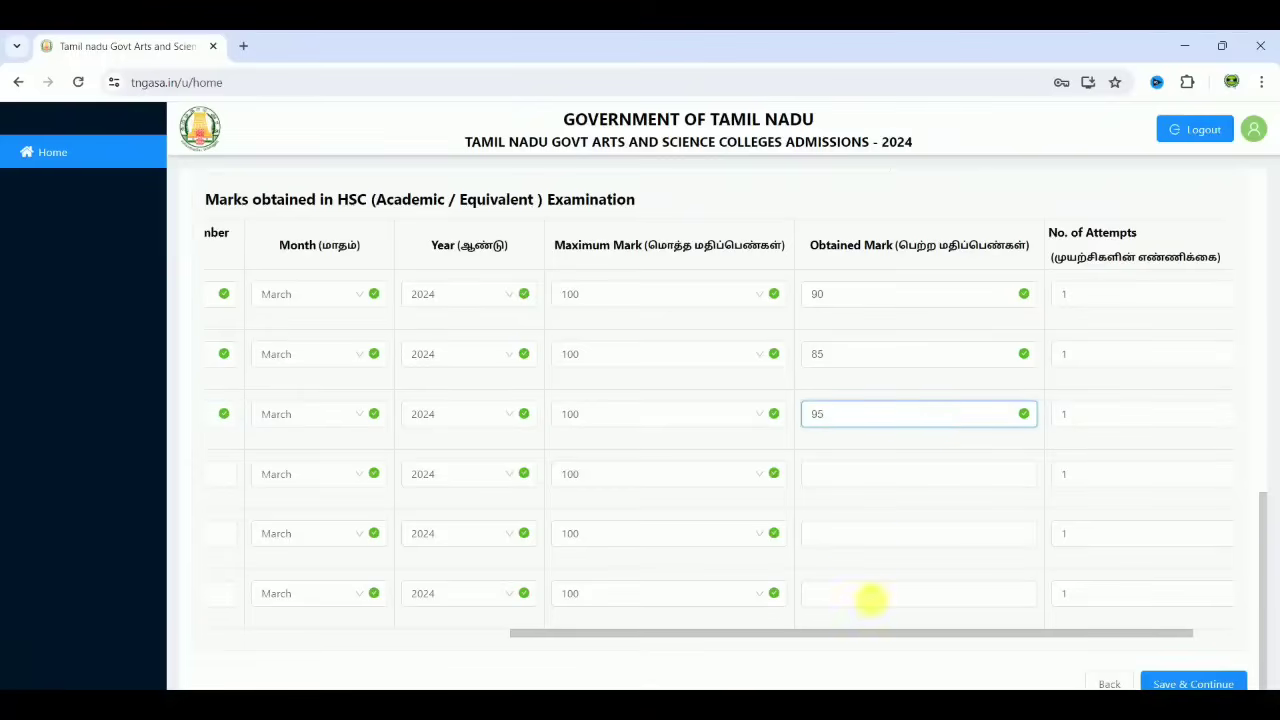
pyautogui.moveTo(866, 640); pyautogui.dragTo(451, 646)
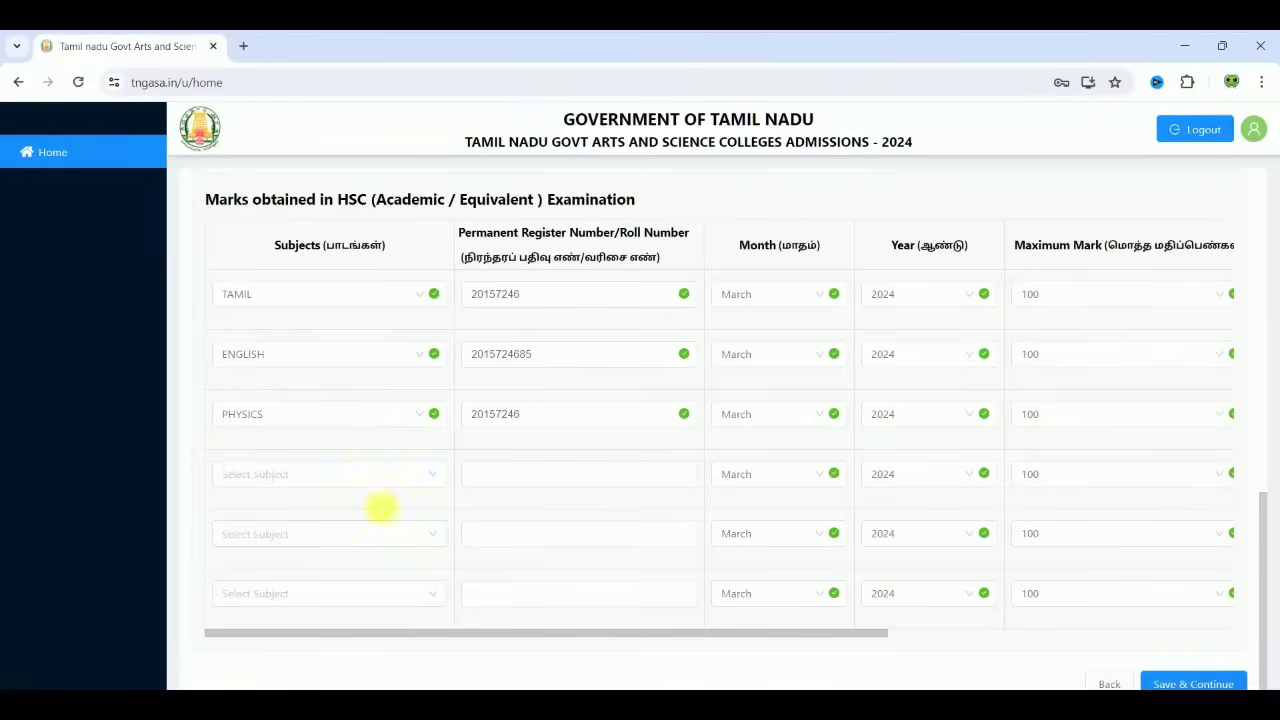
# - Add CHEMISTRY in row 4 with its pasted register number and mark 91
pyautogui.click(374, 475)
pyautogui.write('CHEM')
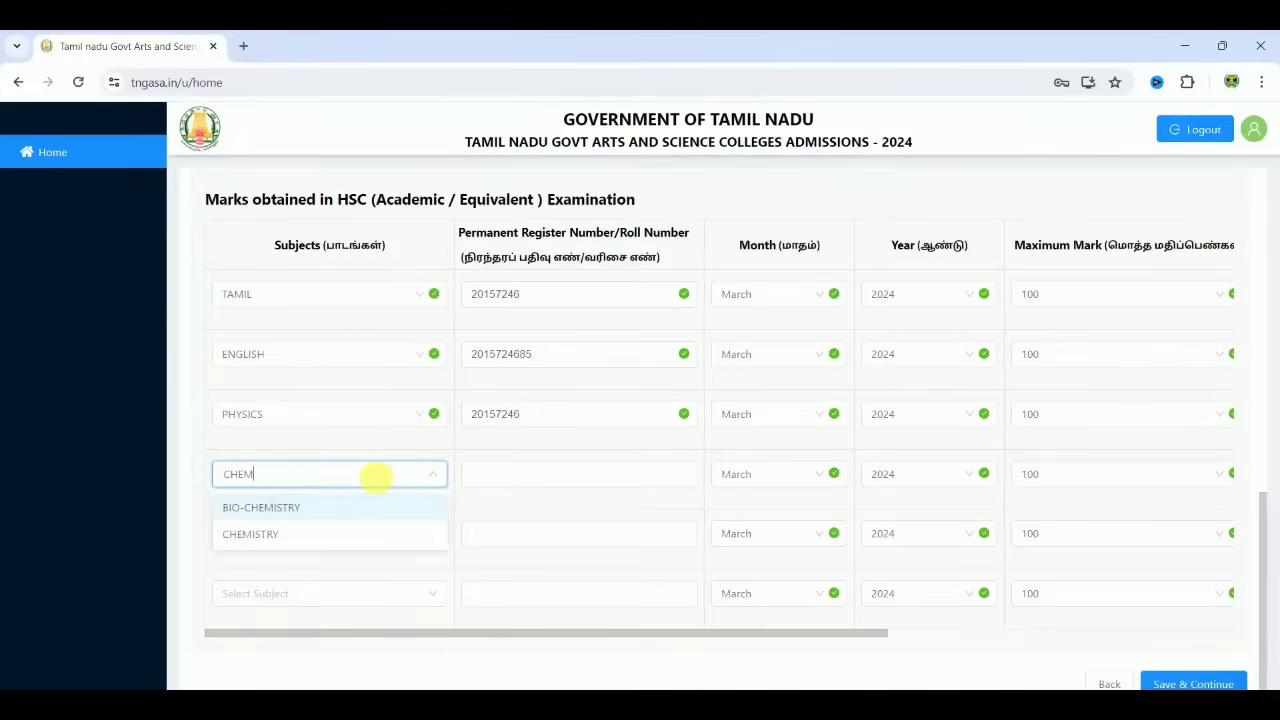
pyautogui.click(314, 533)
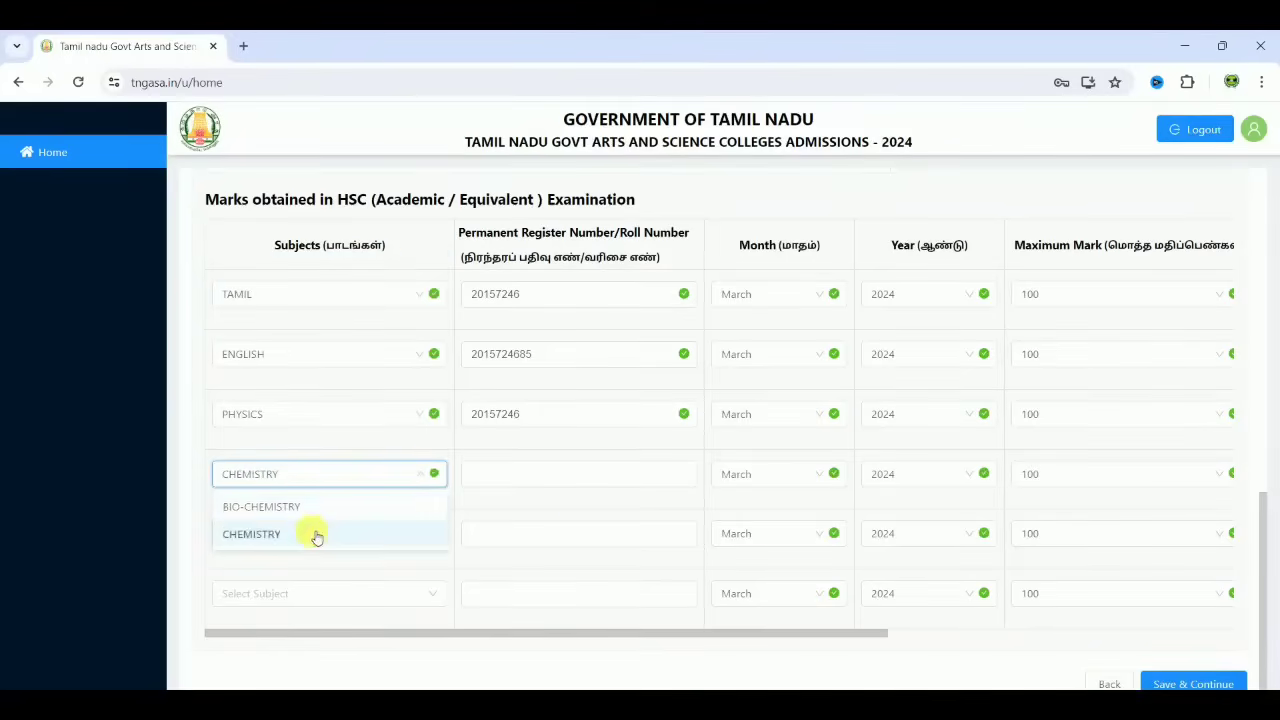
pyautogui.click(519, 483)
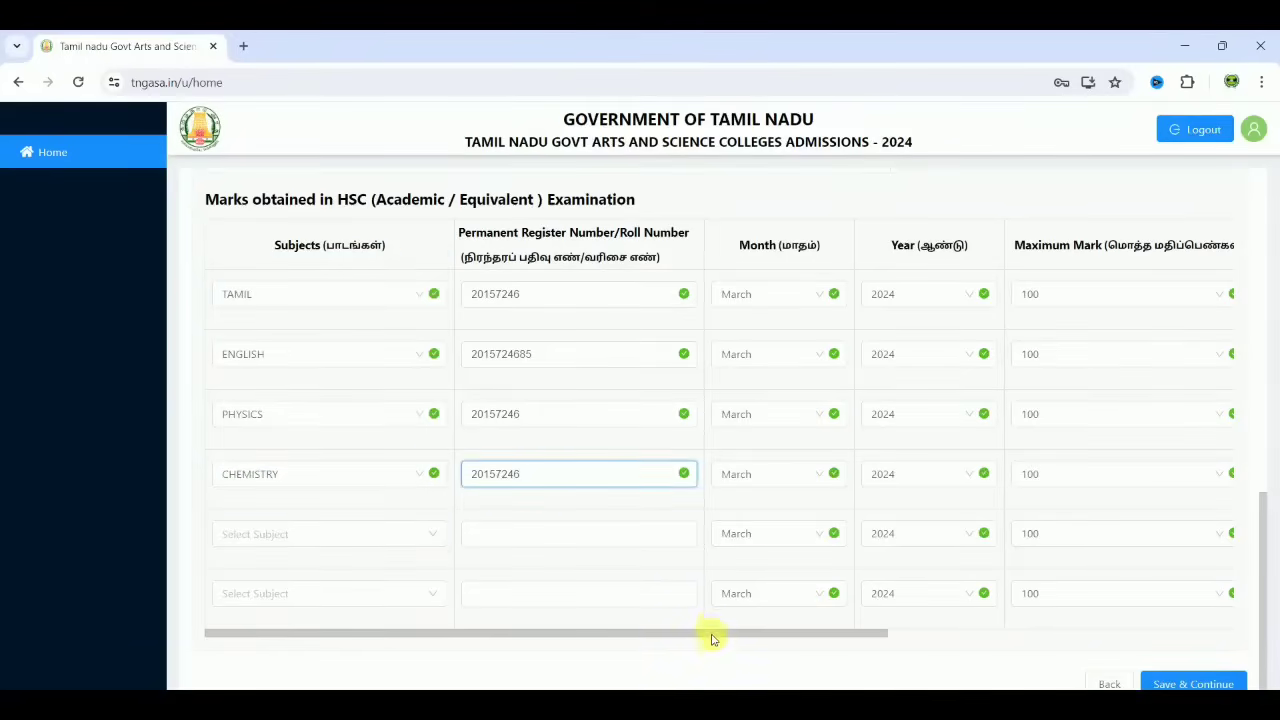
pyautogui.click(711, 625)
pyautogui.click(985, 632)
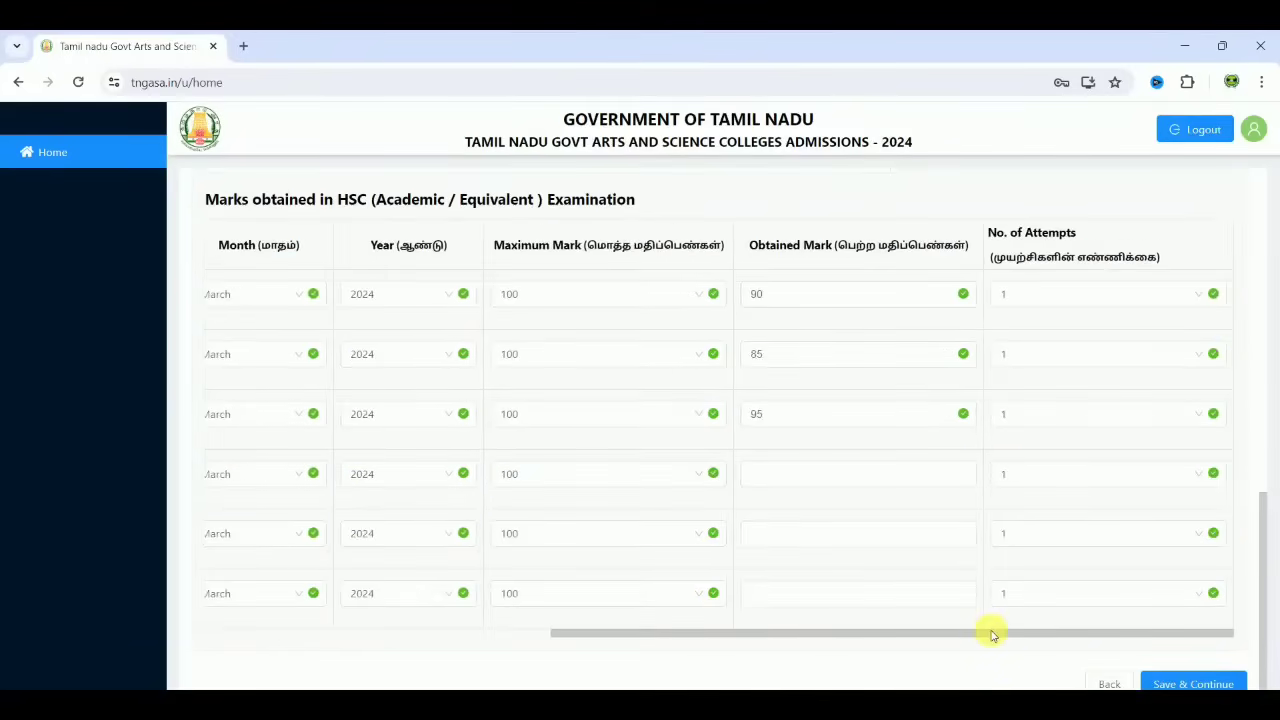
pyautogui.click(866, 484)
pyautogui.write('9')
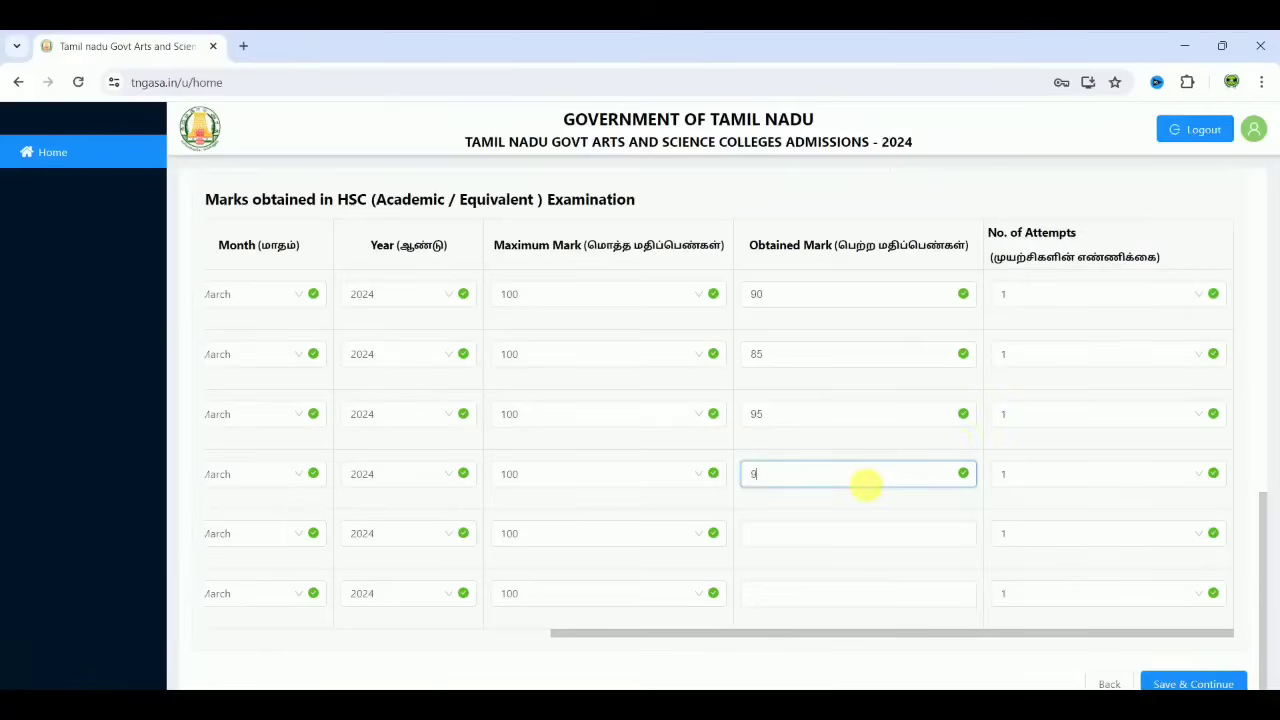
pyautogui.write('1')
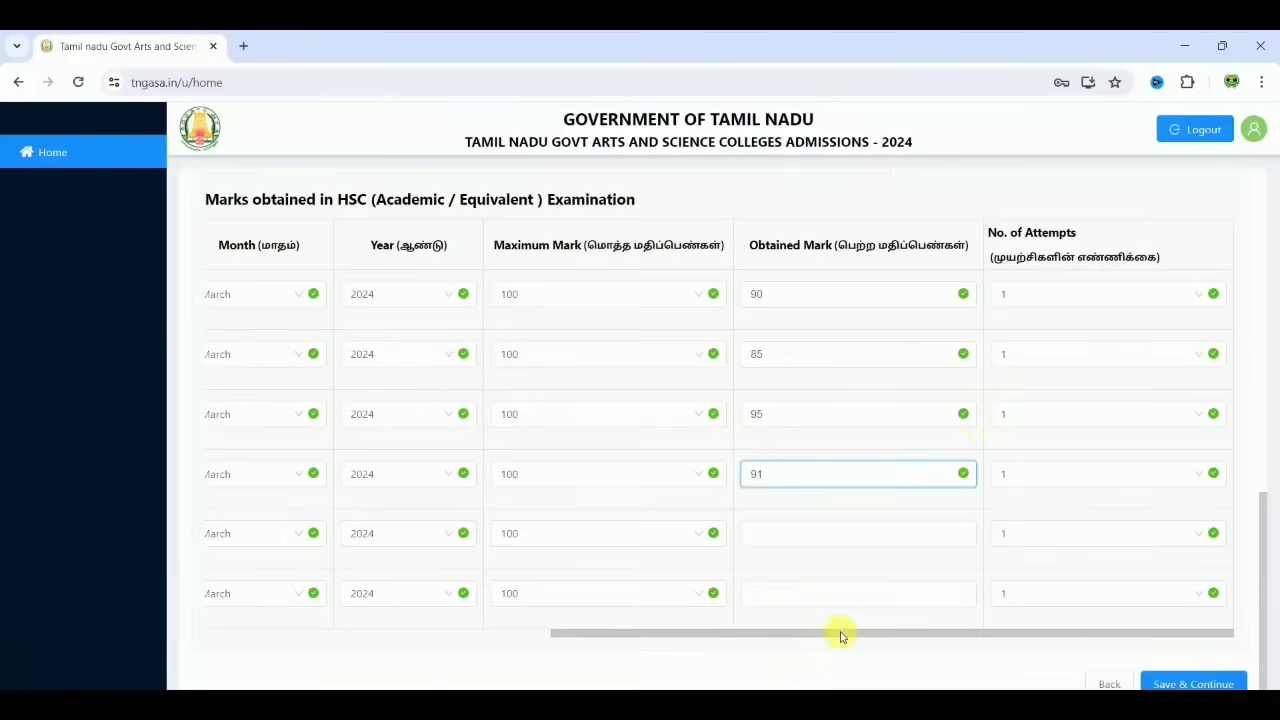
pyautogui.moveTo(843, 633); pyautogui.dragTo(458, 608)
# - Add BIOLOGY in row 5 with its pasted register number and mark 86
pyautogui.click(375, 533)
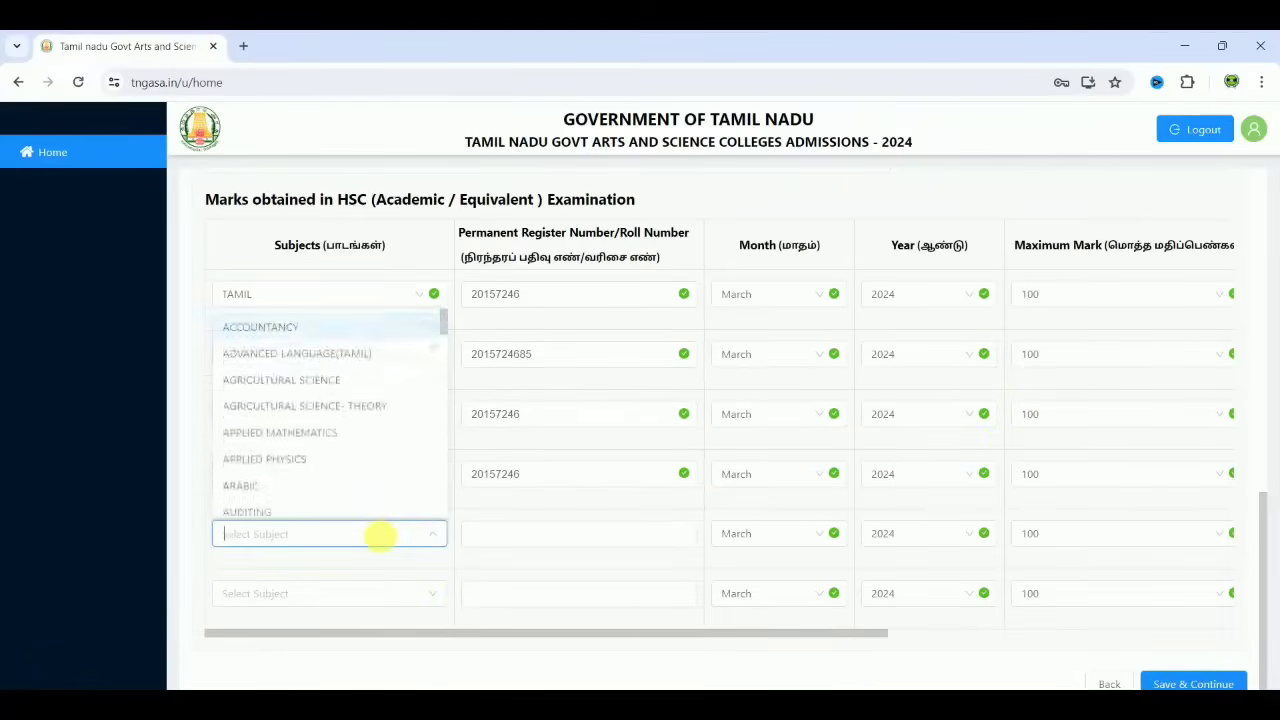
pyautogui.write('BIO')
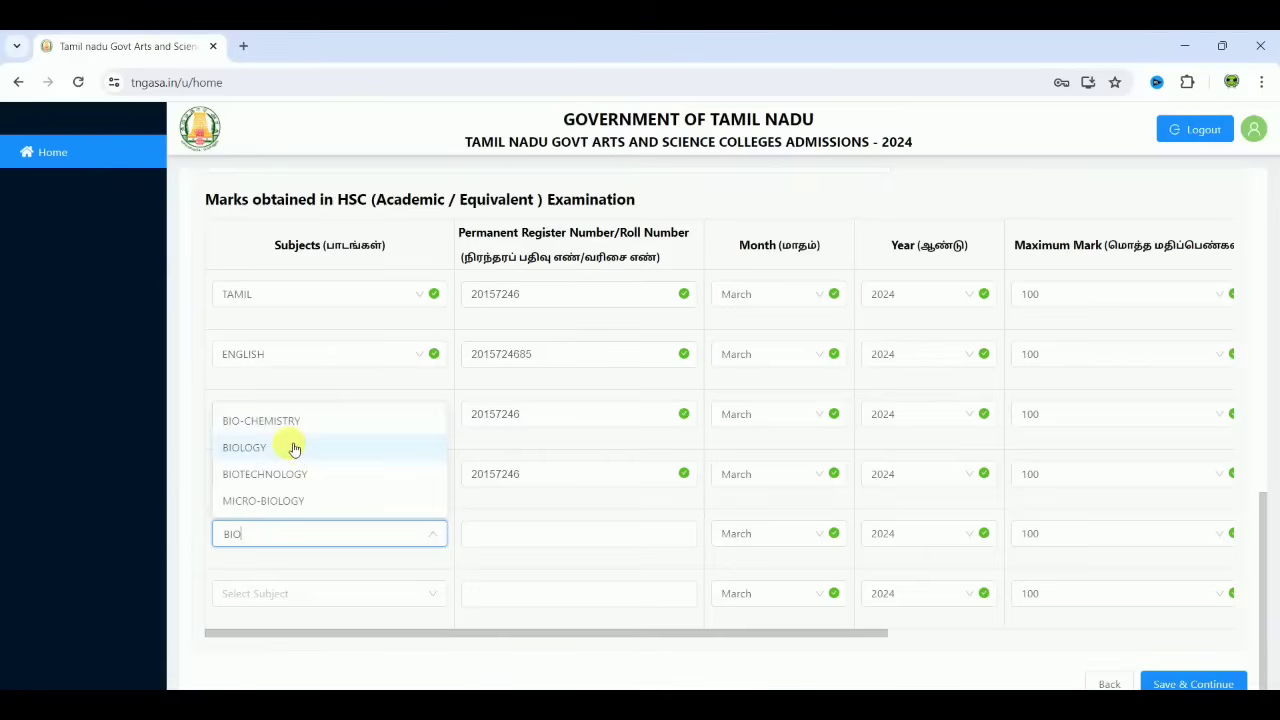
pyautogui.click(291, 448)
pyautogui.click(512, 545)
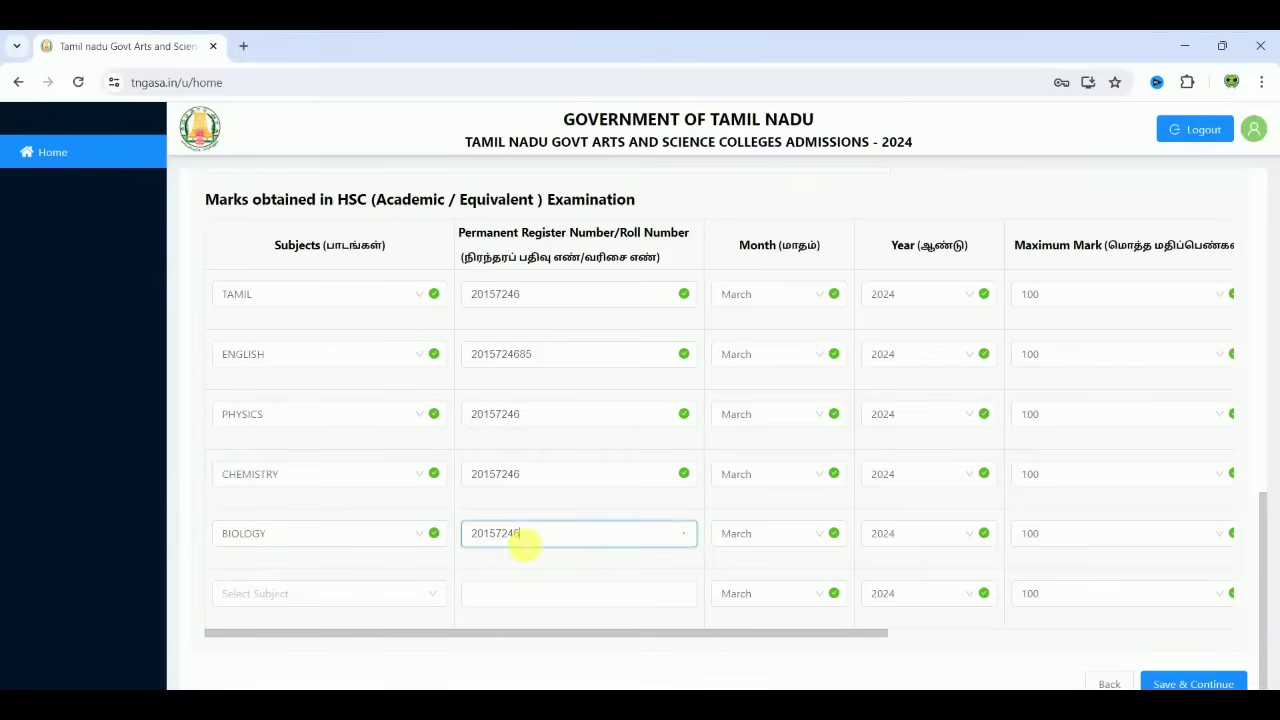
pyautogui.moveTo(628, 640); pyautogui.dragTo(934, 617)
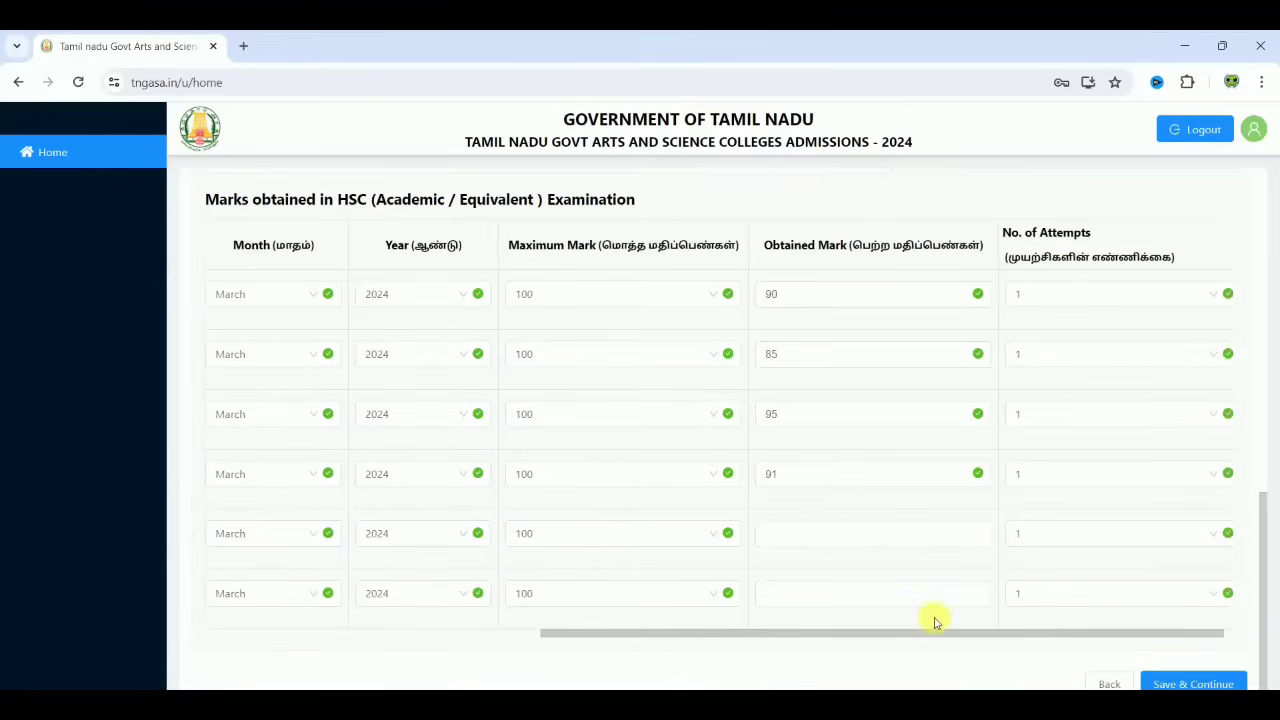
pyautogui.click(843, 540)
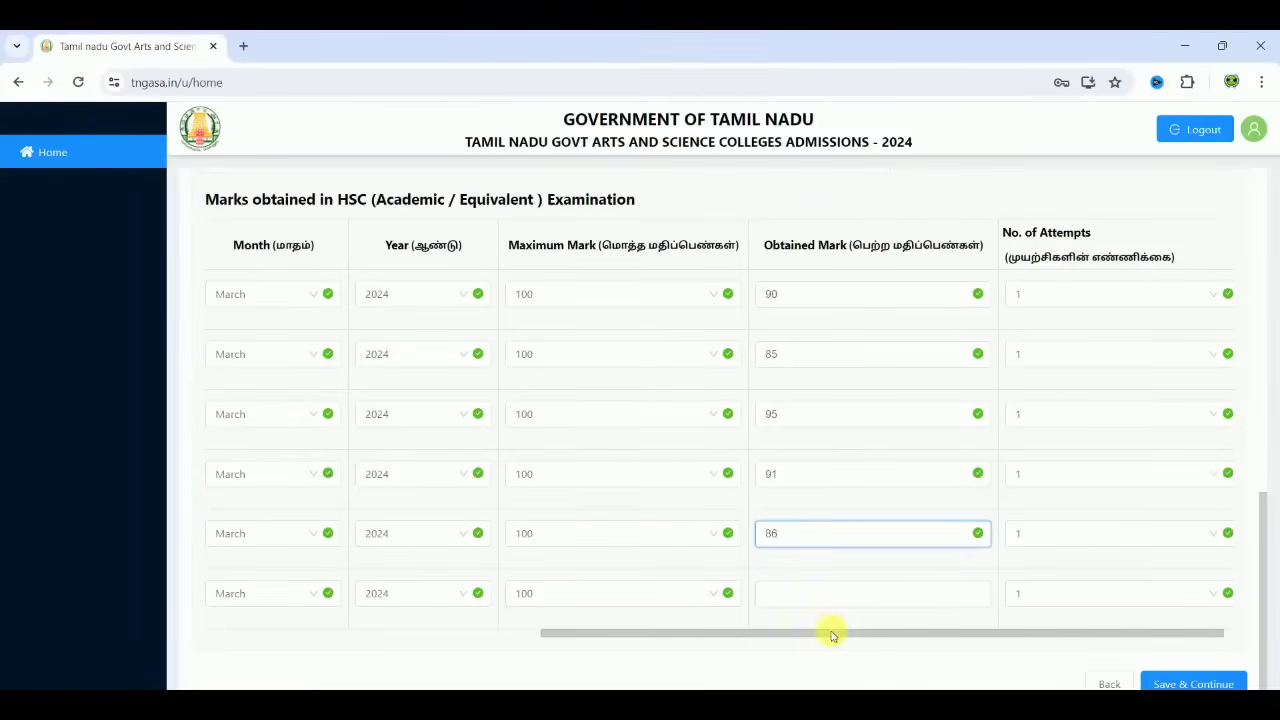
pyautogui.moveTo(830, 636); pyautogui.dragTo(423, 600)
# - Add MATHEMATICS in row 6 with mark 79 and save the Academic Information
pyautogui.click(391, 594)
pyautogui.write('M')
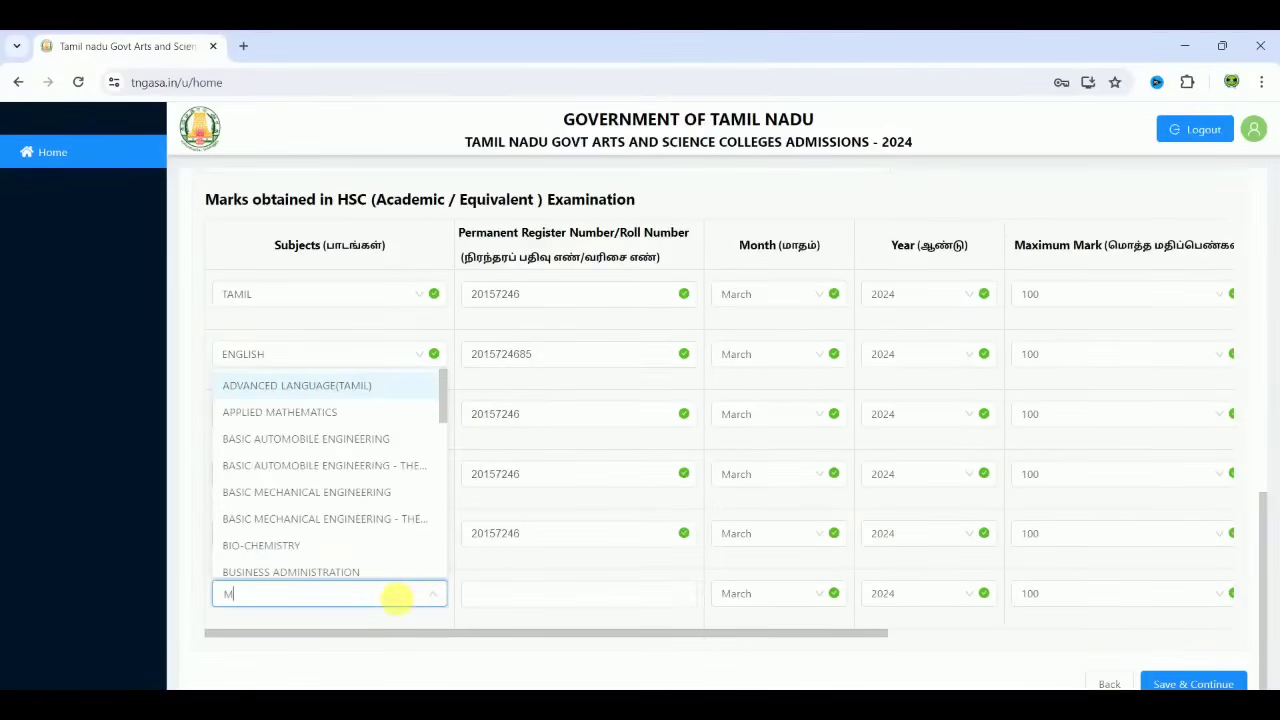
pyautogui.write('ATHE')
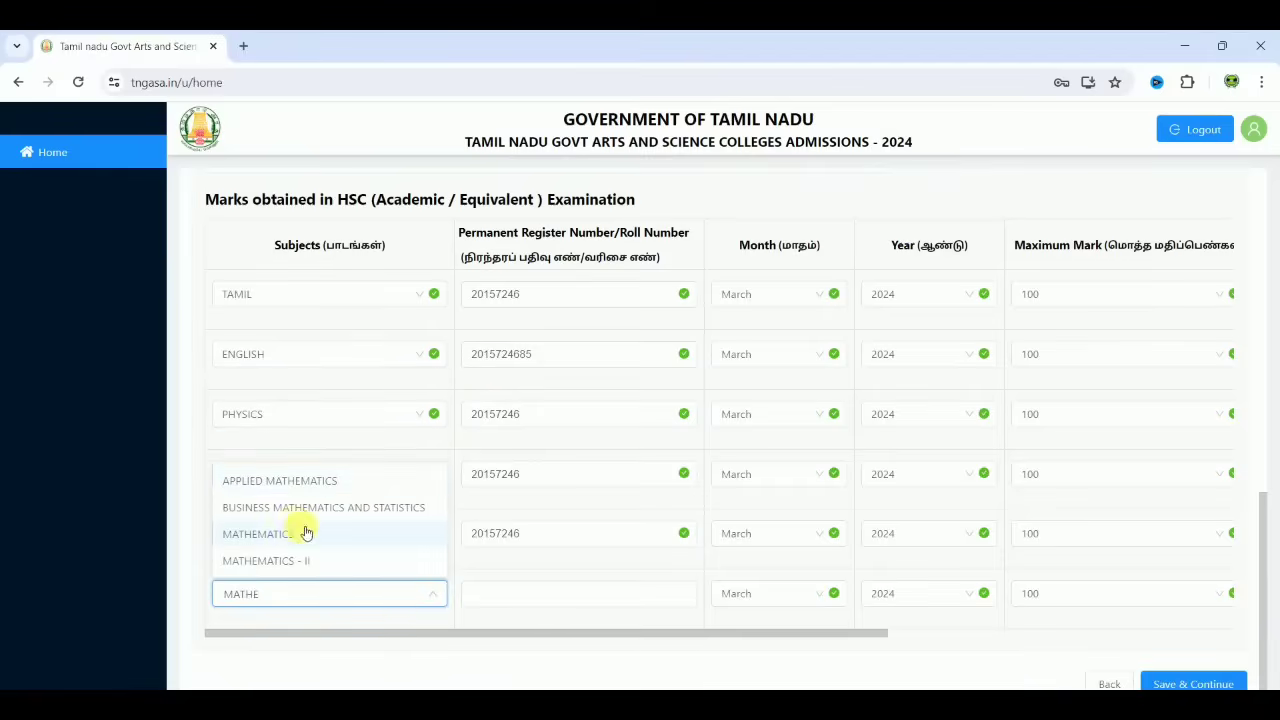
pyautogui.click(294, 530)
pyautogui.click(566, 596)
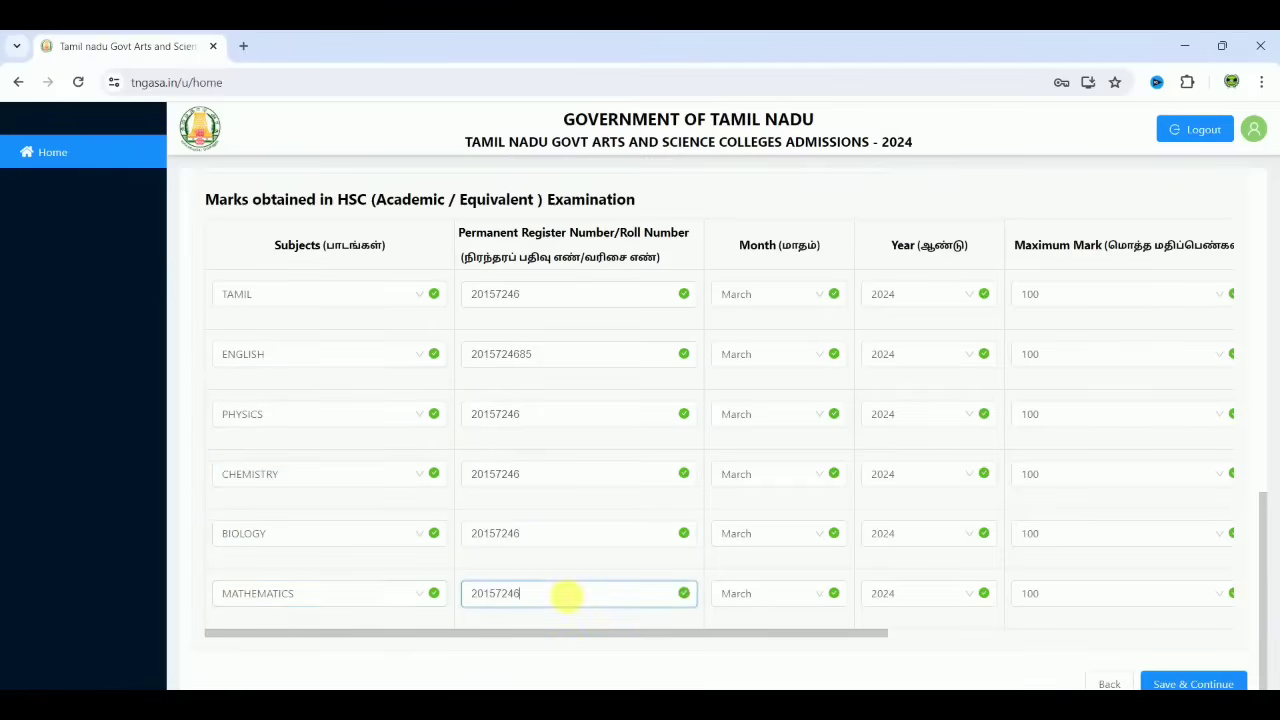
pyautogui.moveTo(594, 634); pyautogui.dragTo(971, 677)
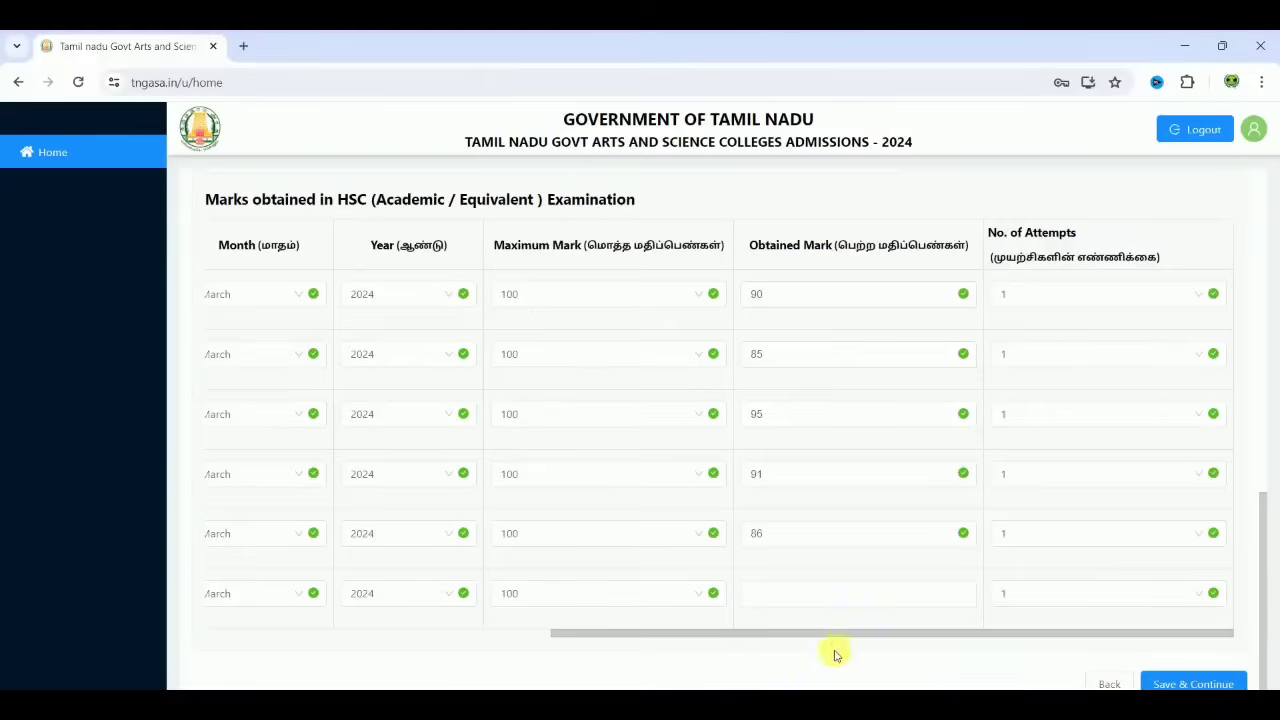
pyautogui.click(820, 605)
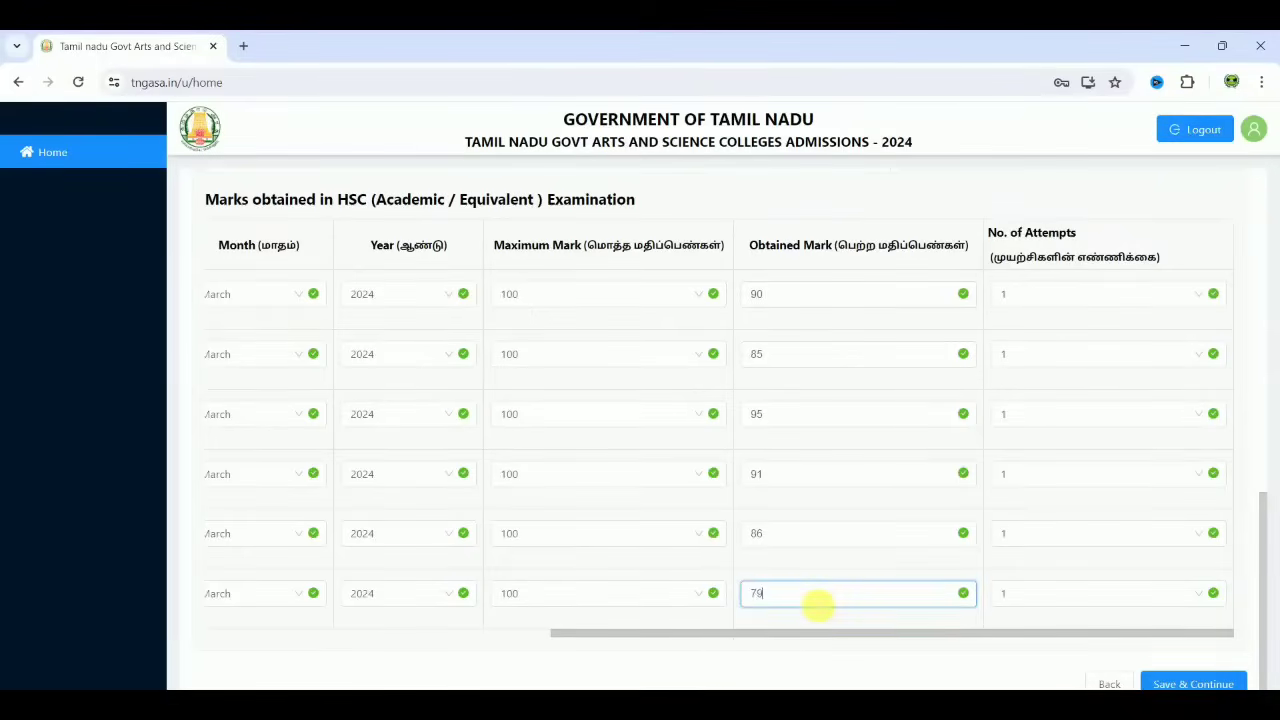
pyautogui.click(829, 640)
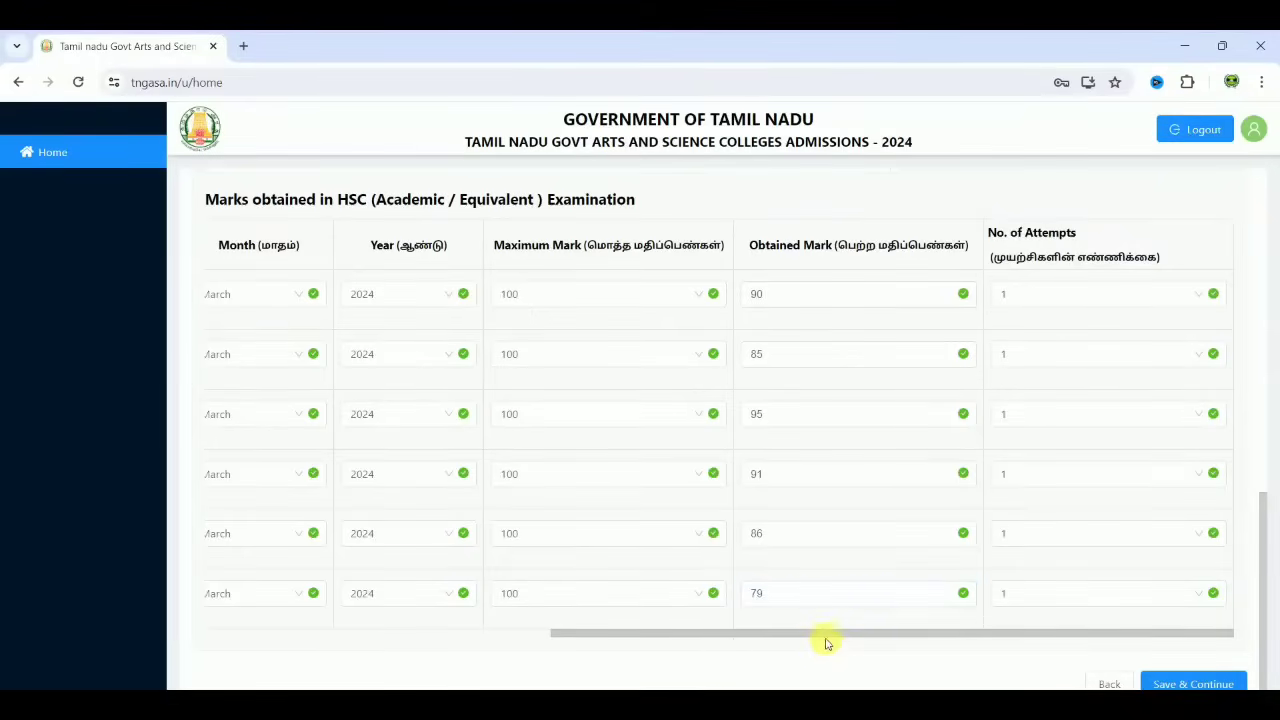
pyautogui.moveTo(826, 638); pyautogui.dragTo(443, 646)
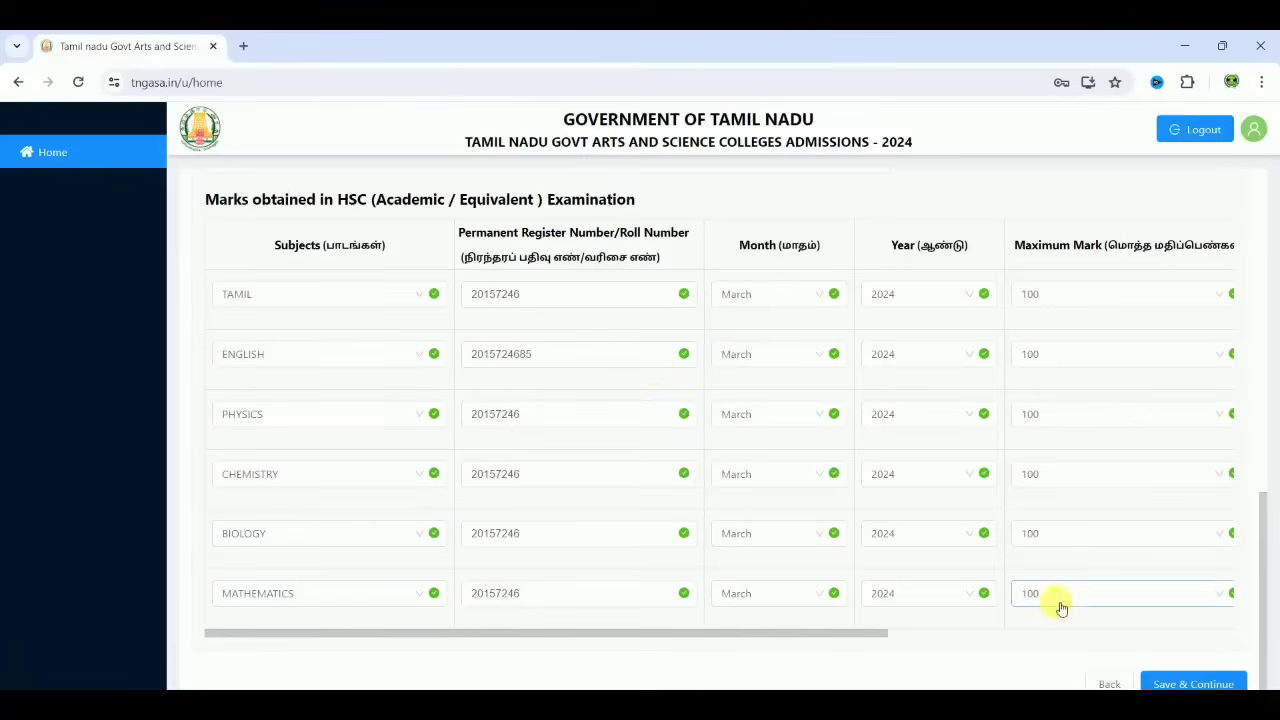
pyautogui.click(1200, 684)
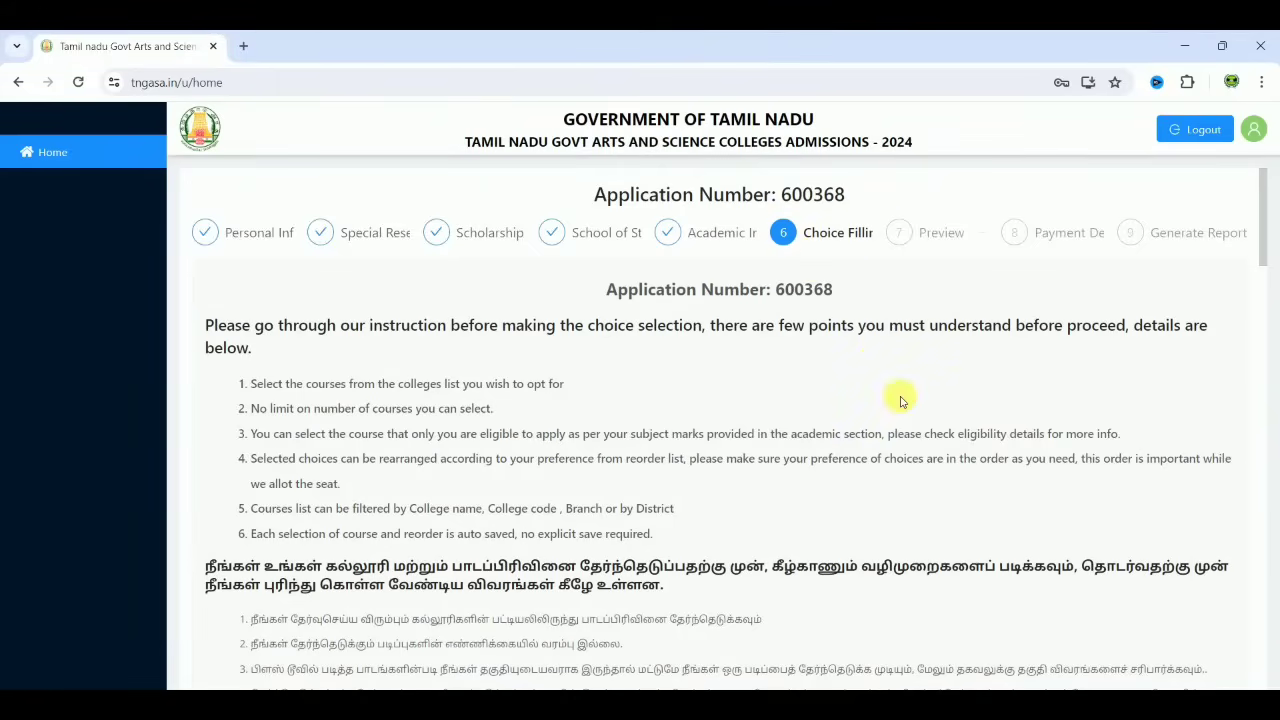
# - Read the Choice Filling instructions, highlighting two Tamil lines, down to the Filter Colleges section
pyautogui.scroll(-1, 335, 412)
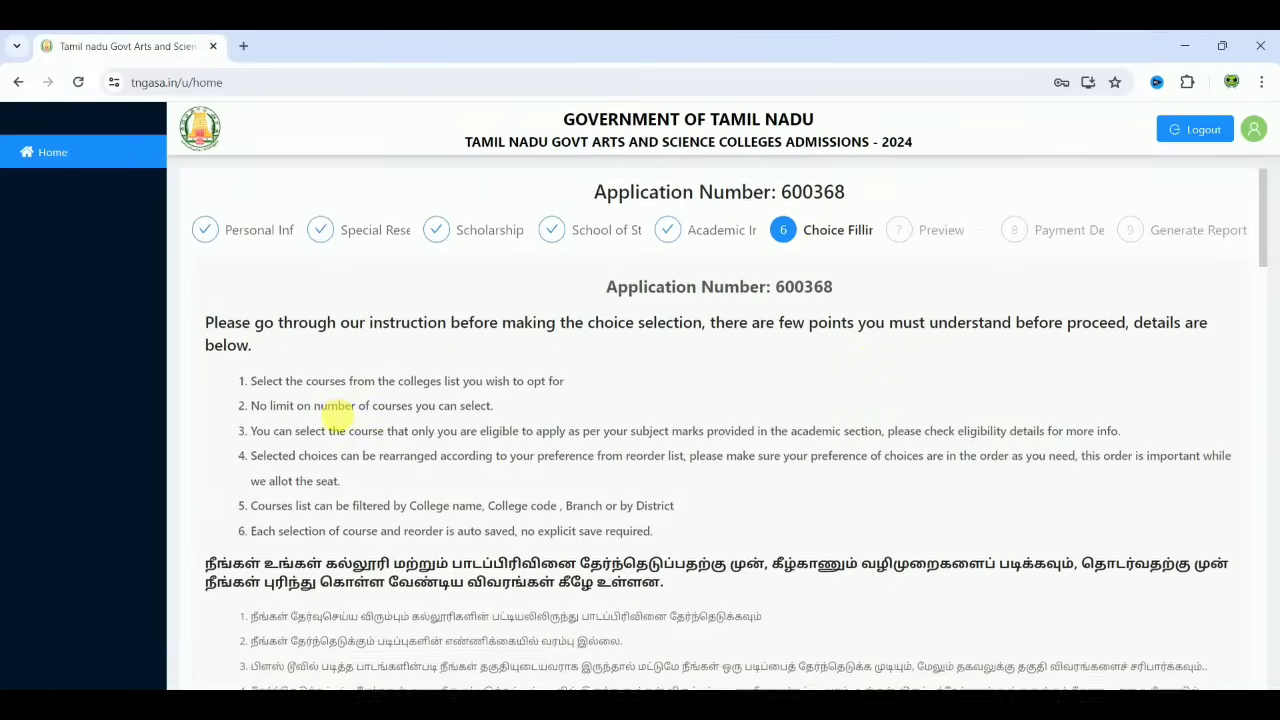
pyautogui.scroll(-3, 332, 418)
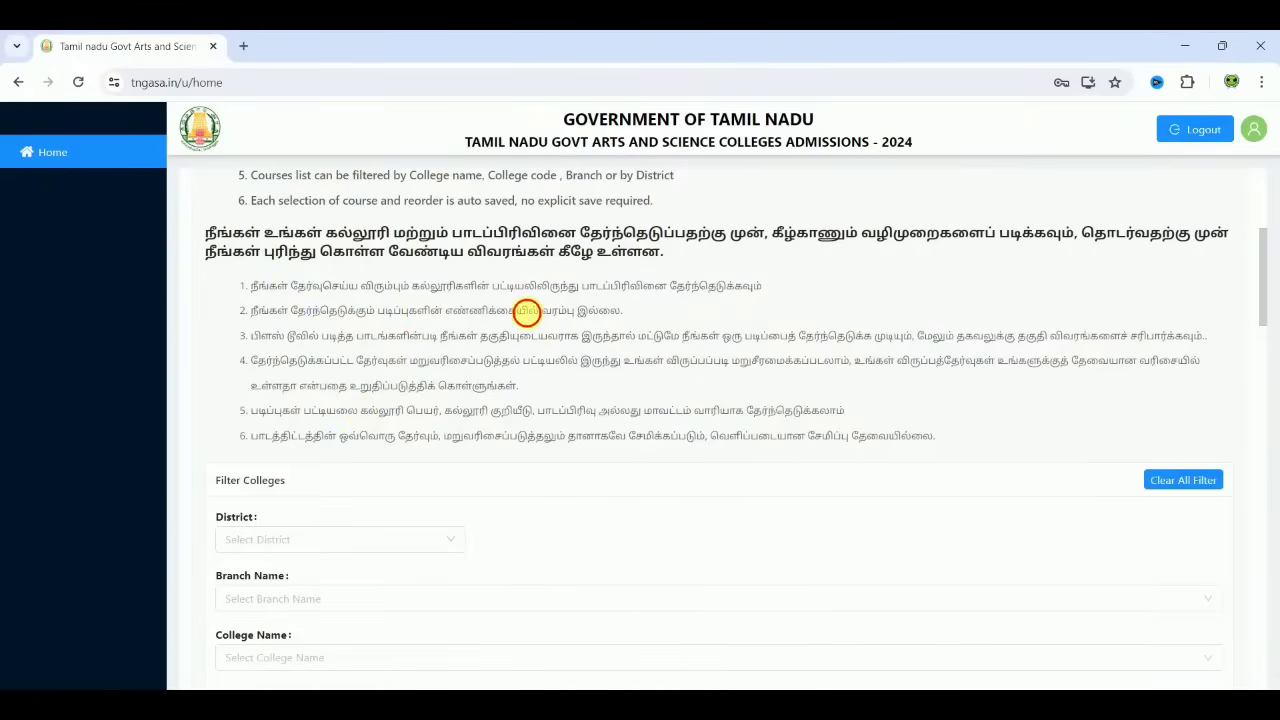
pyautogui.tripleClick(527, 310)
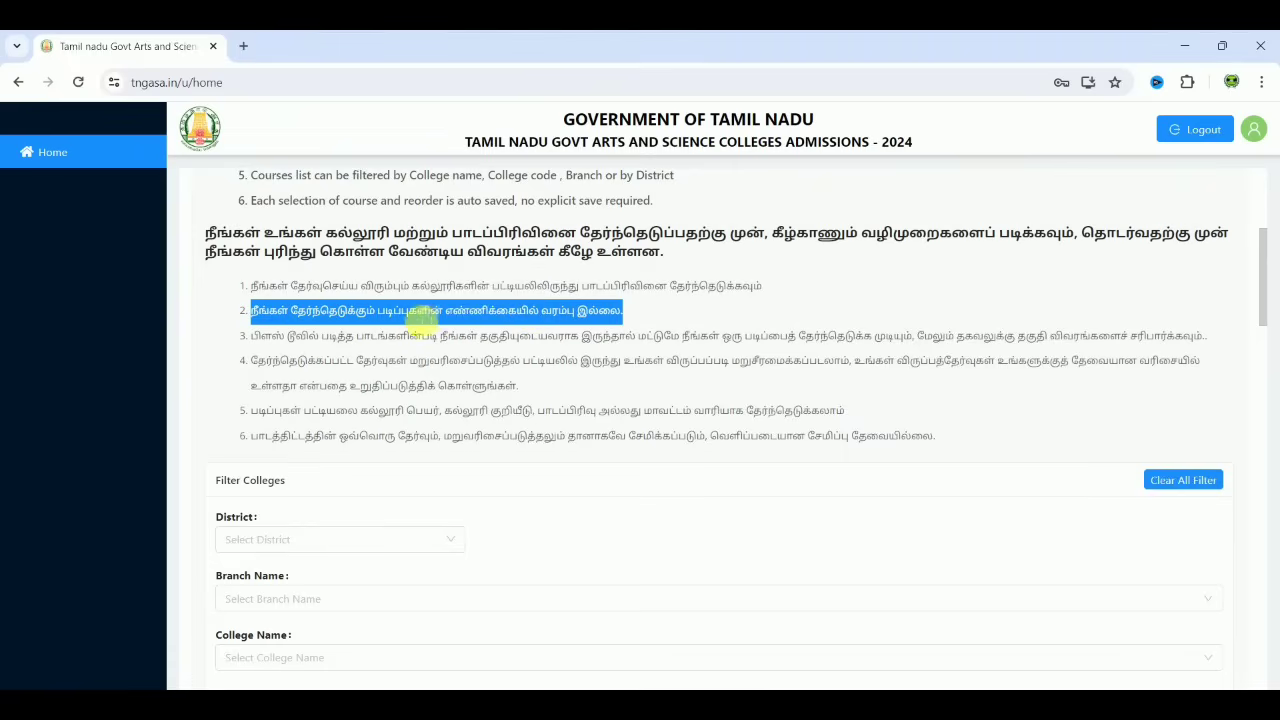
pyautogui.tripleClick(392, 337)
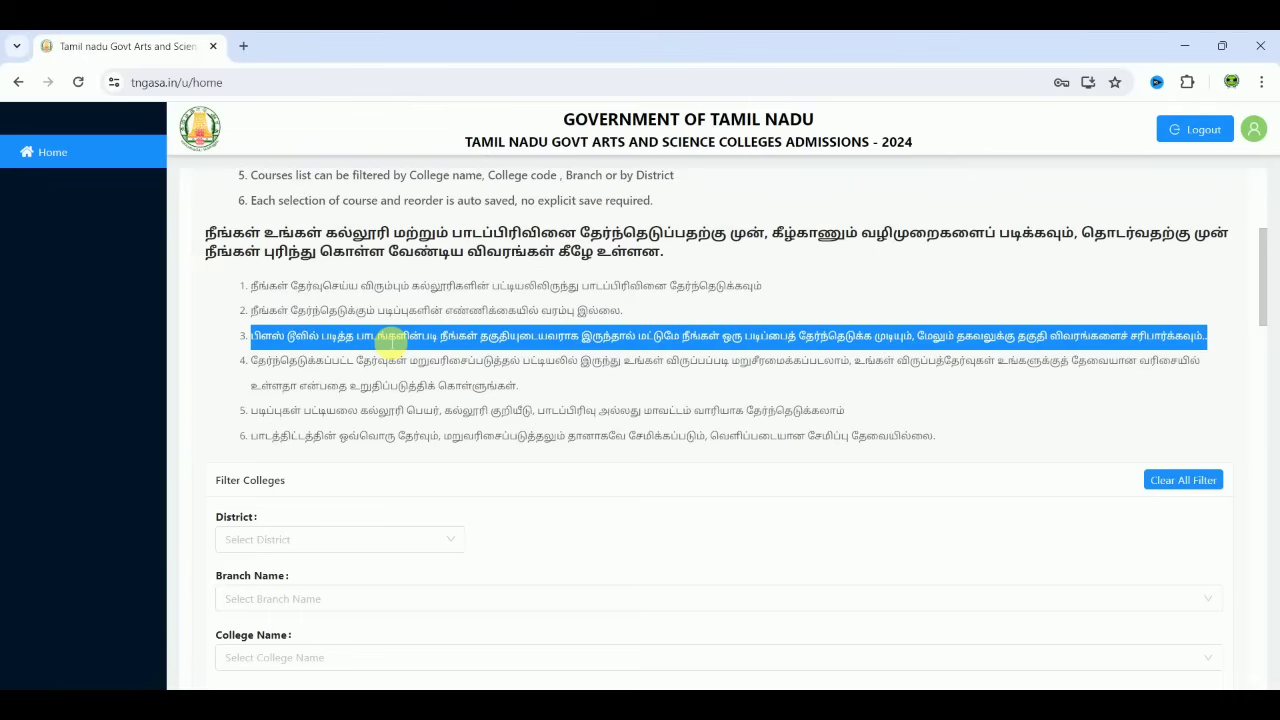
pyautogui.click(440, 398)
pyautogui.scroll(-1, 440, 400)
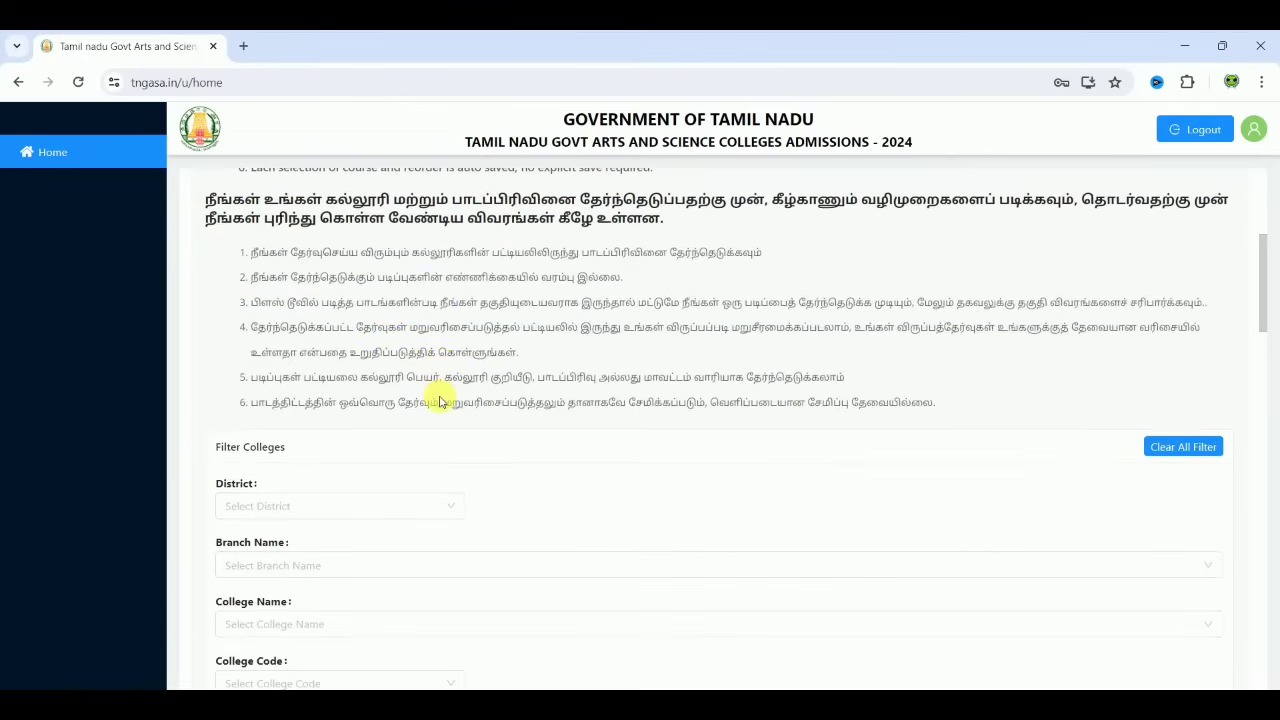
pyautogui.scroll(-2, 440, 400)
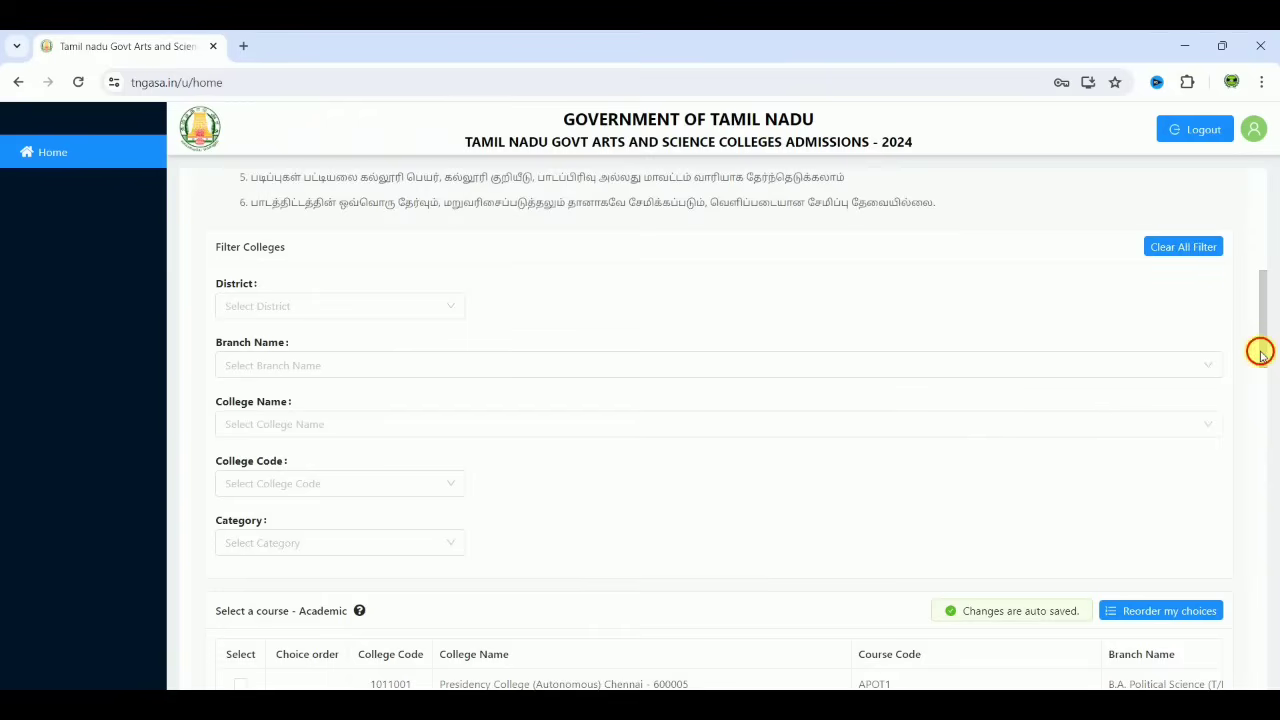
# - Filter the college list to Tiruvannamalai district
pyautogui.moveTo(1260, 352); pyautogui.dragTo(1235, 344)
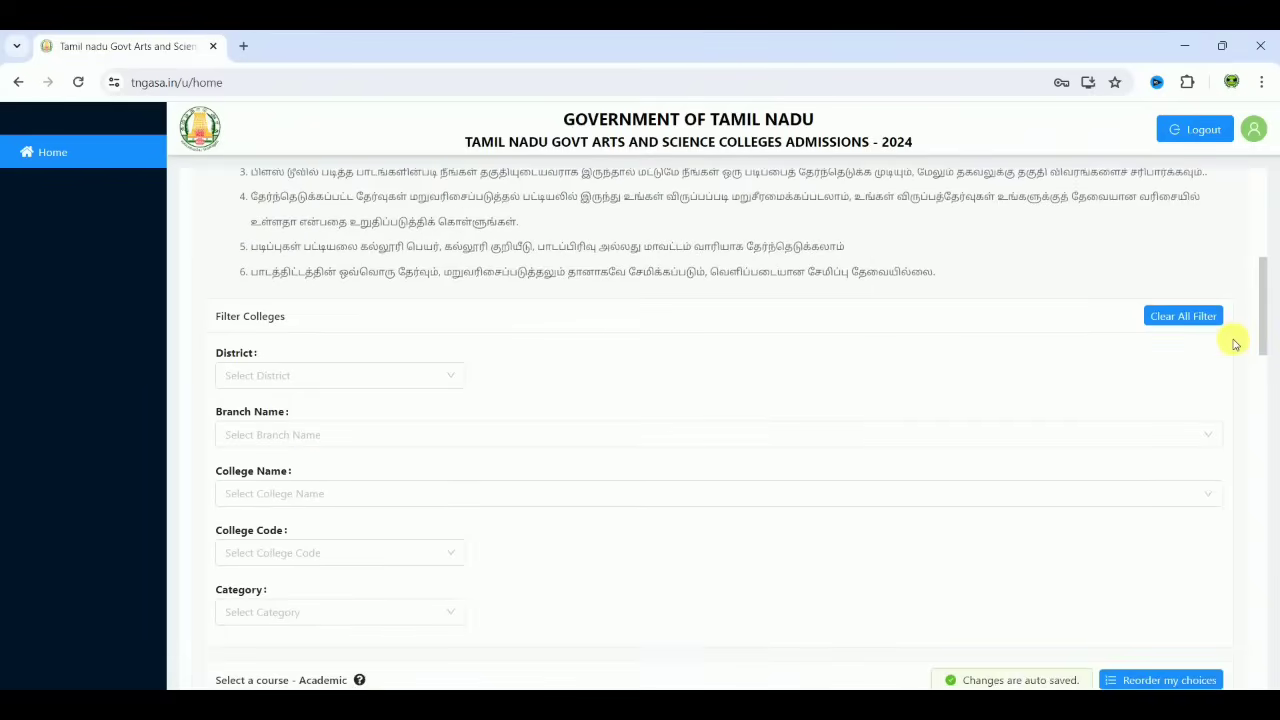
pyautogui.click(345, 370)
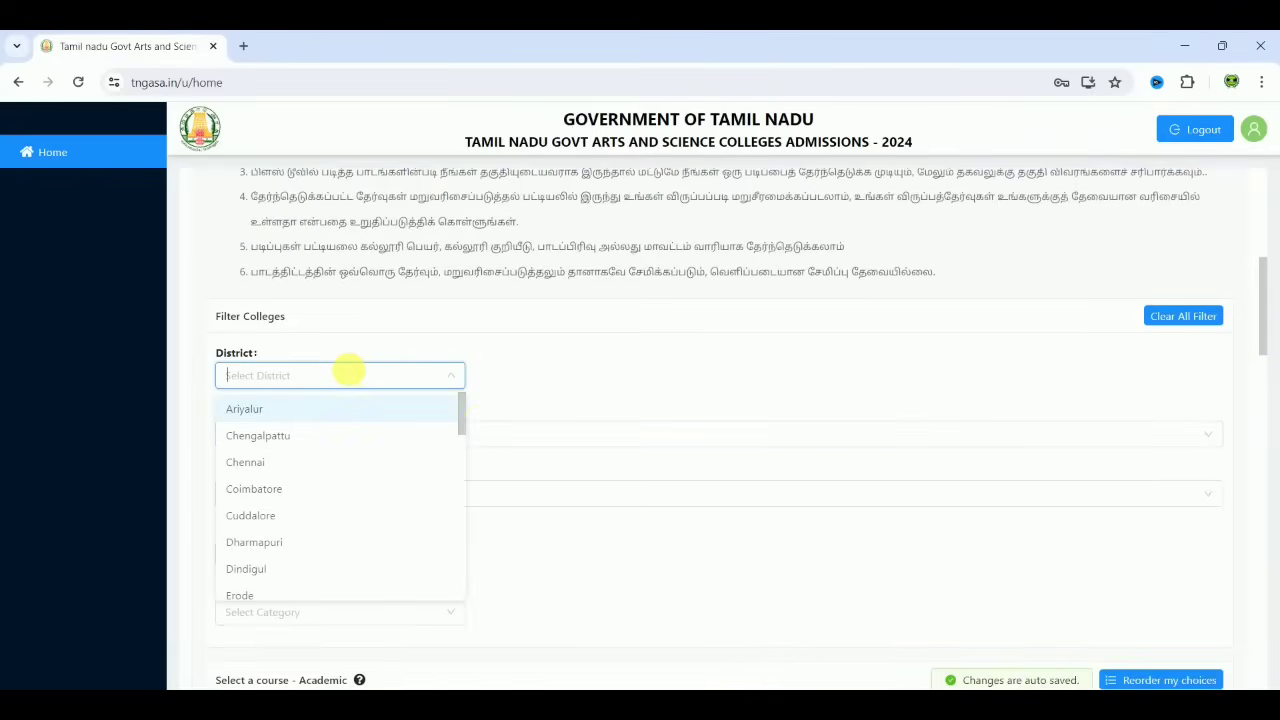
pyautogui.moveTo(460, 424); pyautogui.dragTo(461, 598)
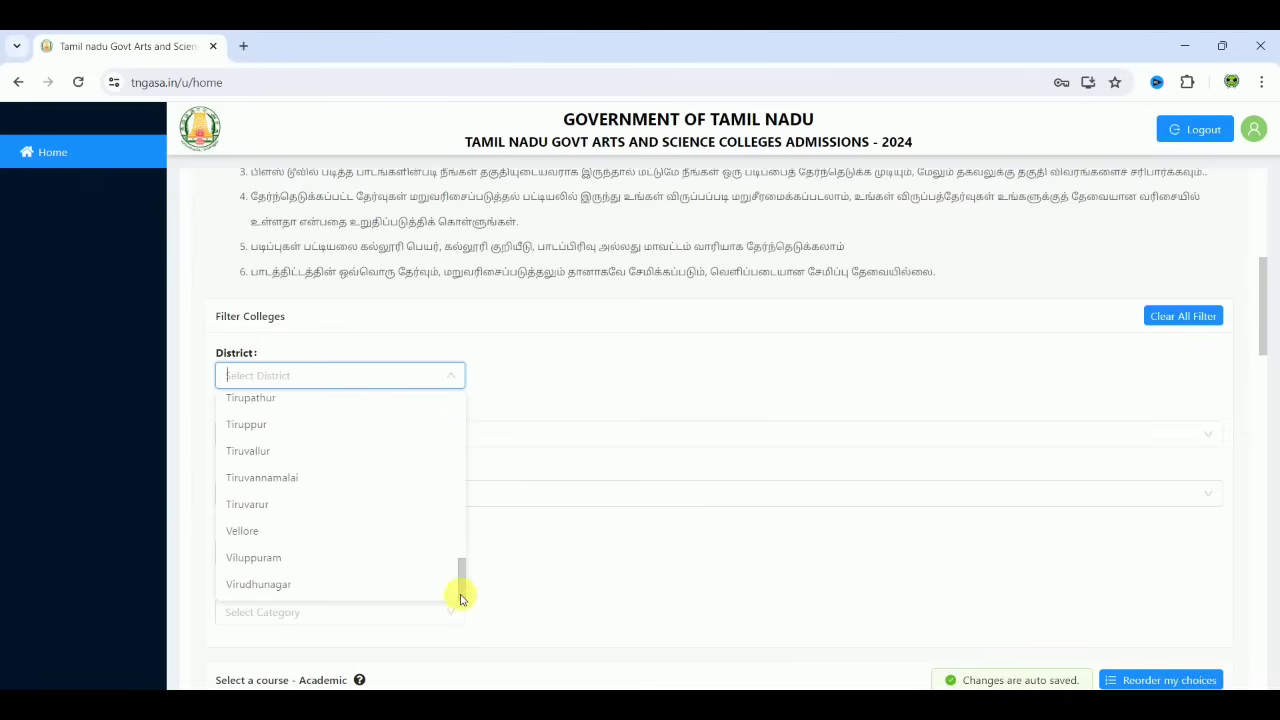
pyautogui.click(364, 478)
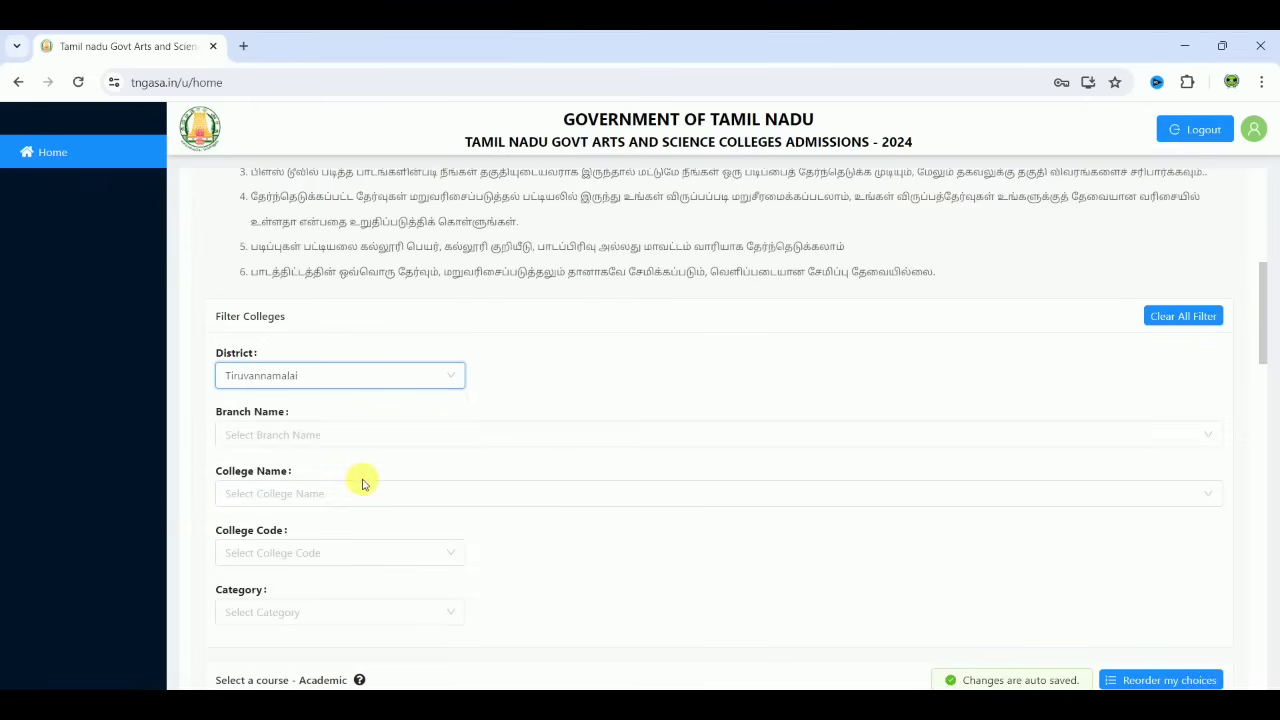
# - Browse the Branch Name list and close it without choosing a branch
pyautogui.click(717, 346)
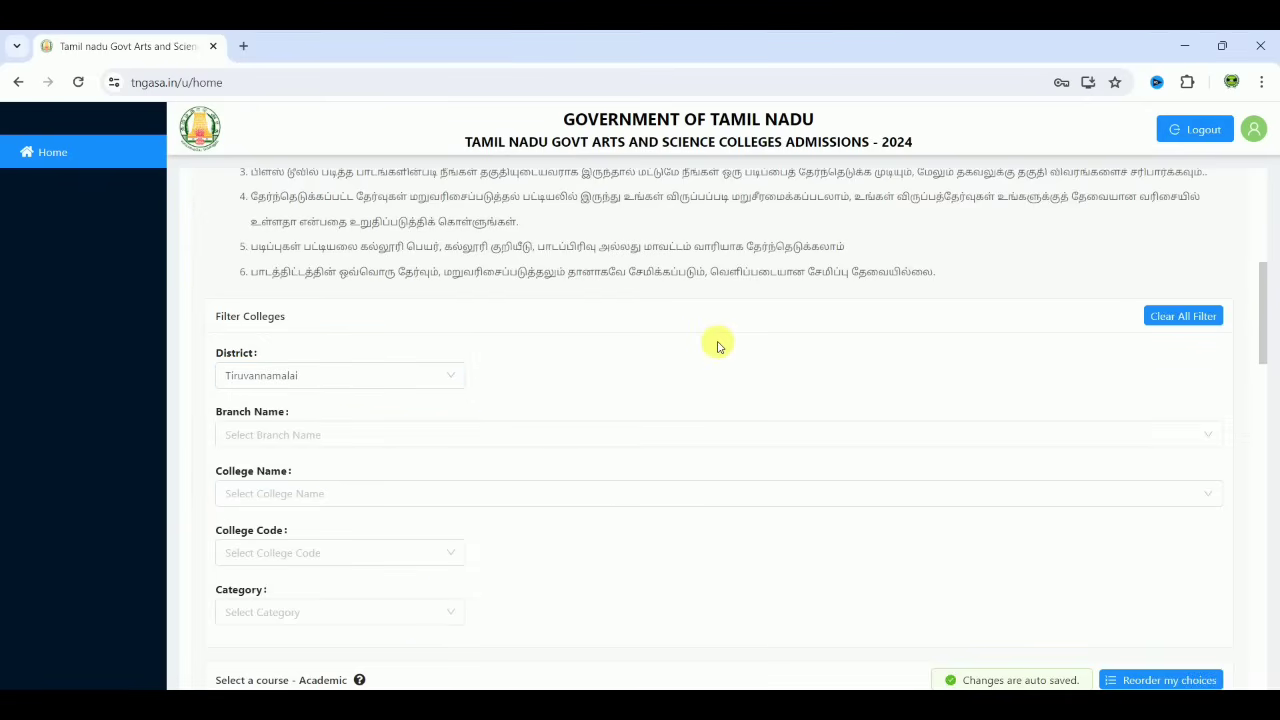
pyautogui.scroll(-5, 717, 346)
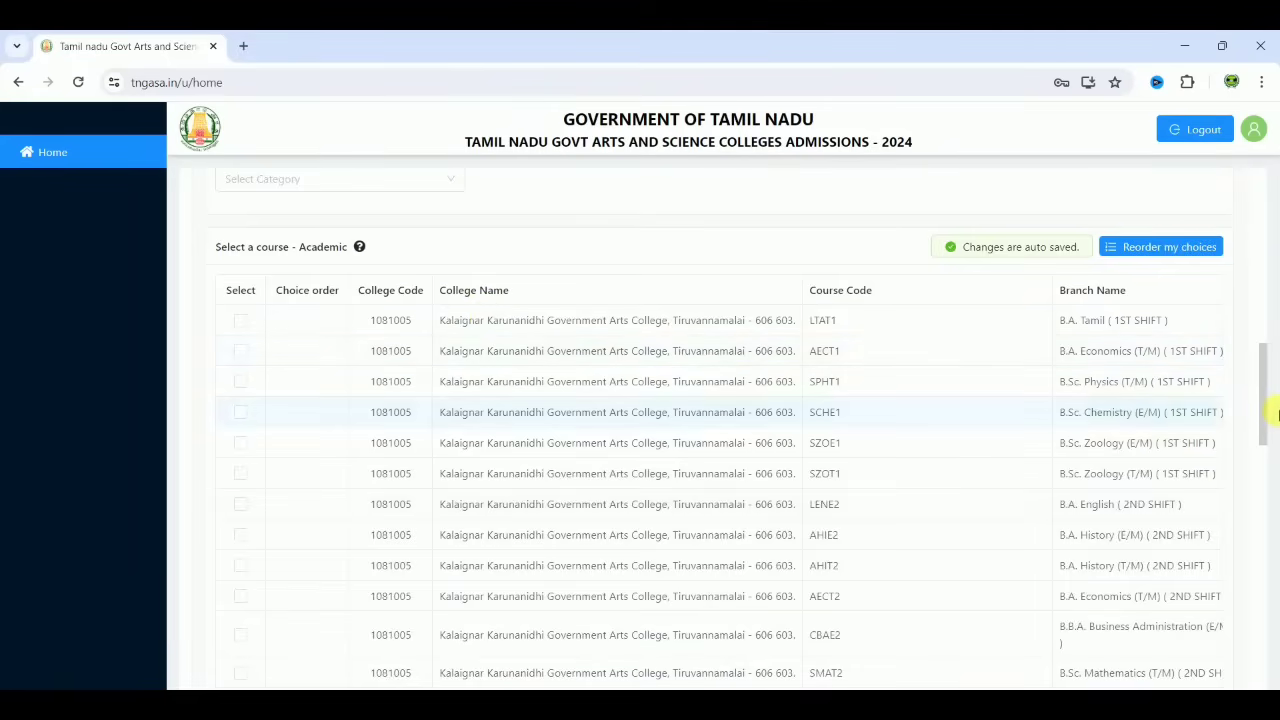
pyautogui.moveTo(1266, 420); pyautogui.dragTo(1260, 333)
pyautogui.click(546, 440)
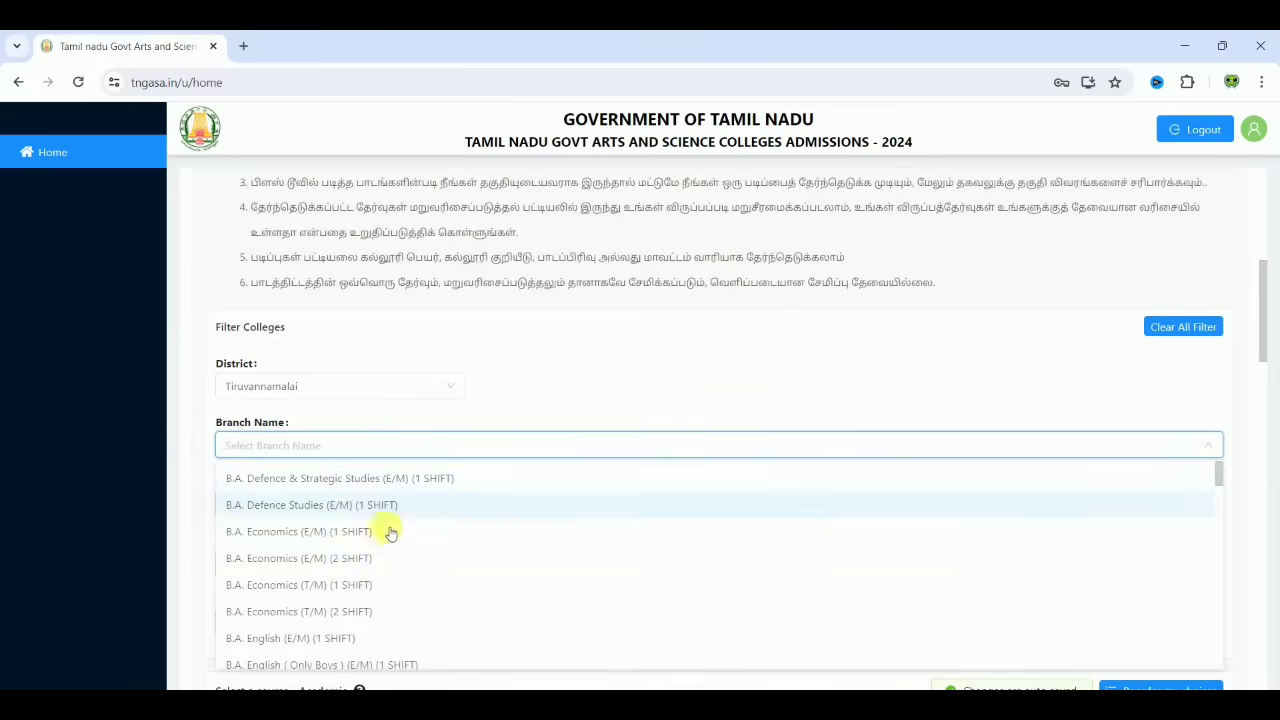
pyautogui.scroll(-1, 383, 563)
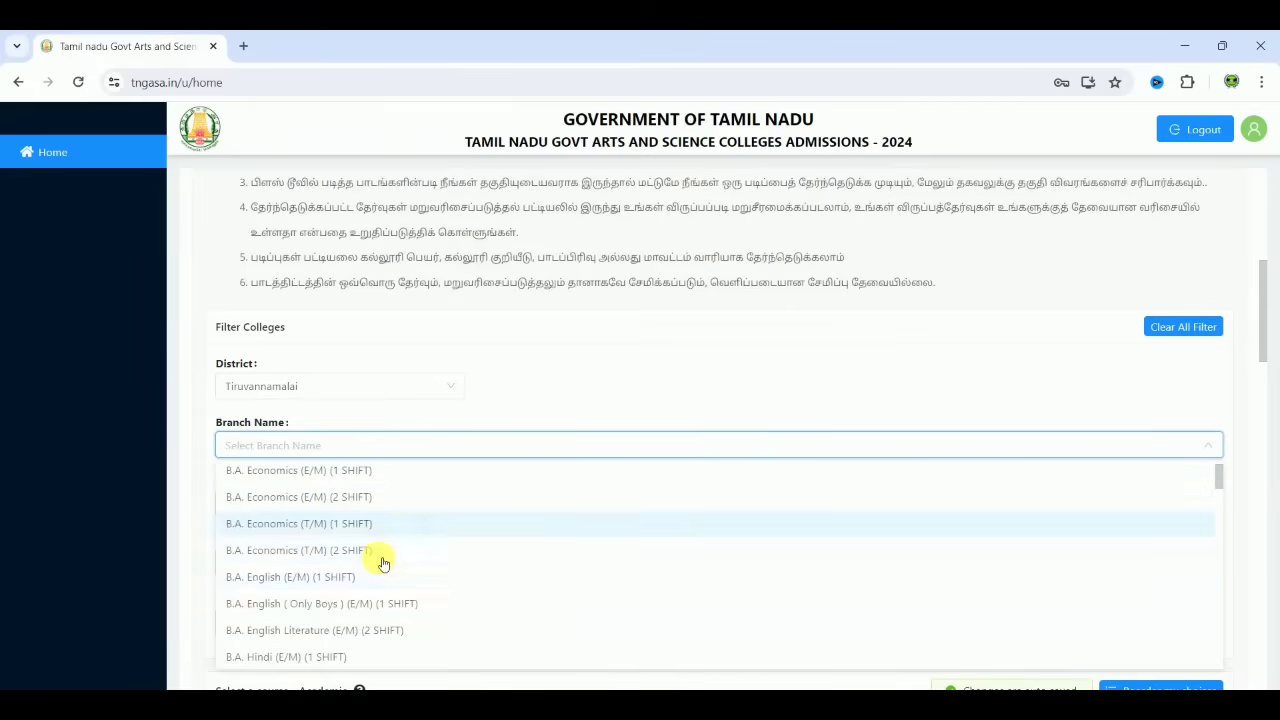
pyautogui.scroll(-5, 383, 563)
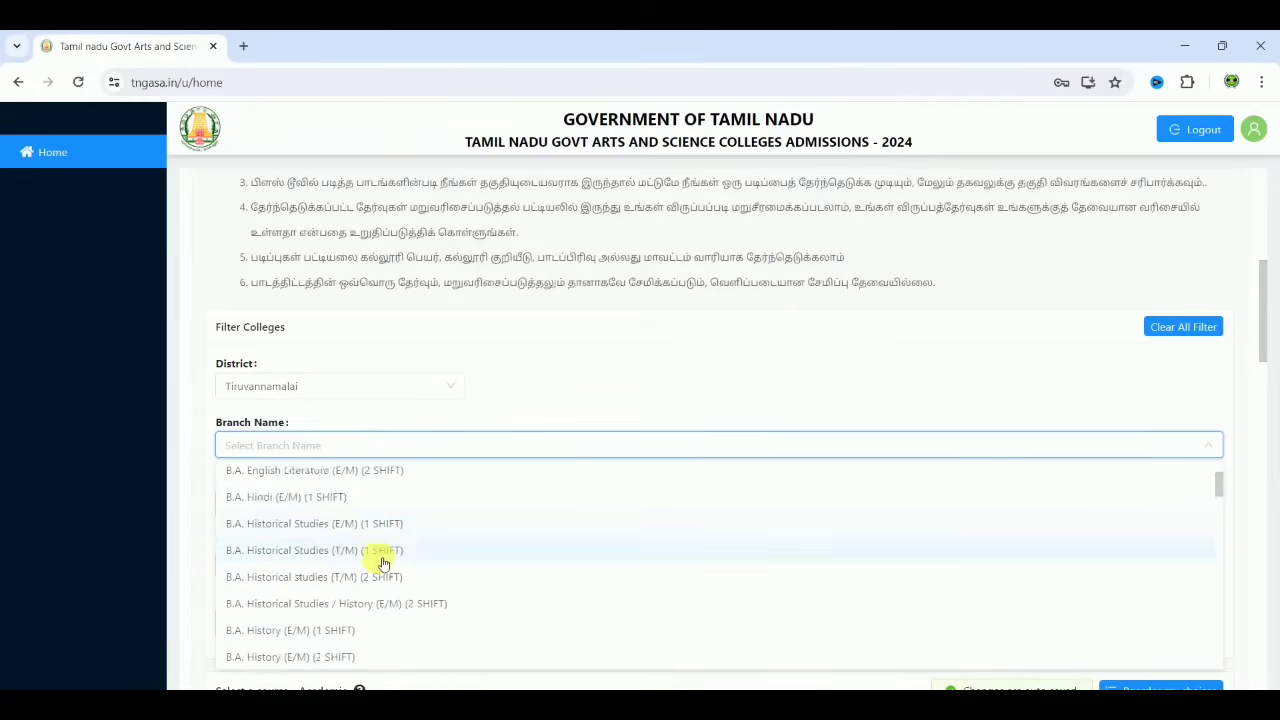
pyautogui.scroll(-3, 383, 563)
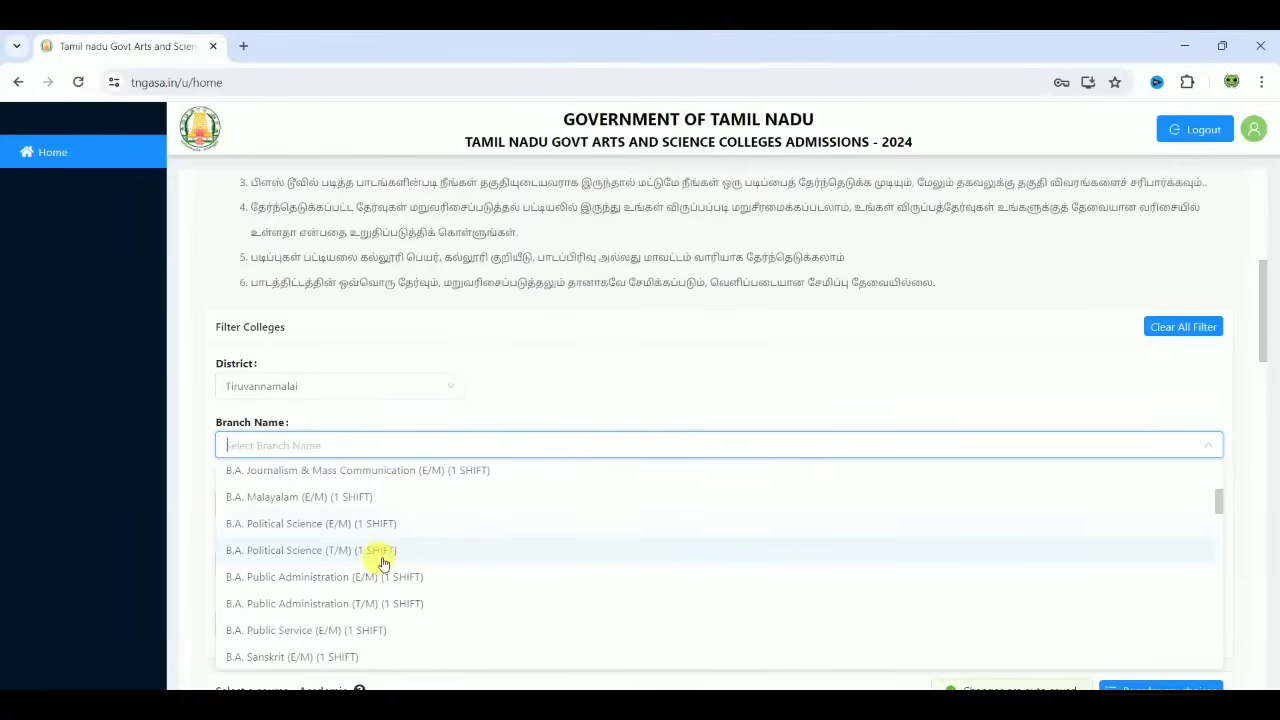
pyautogui.click(182, 400)
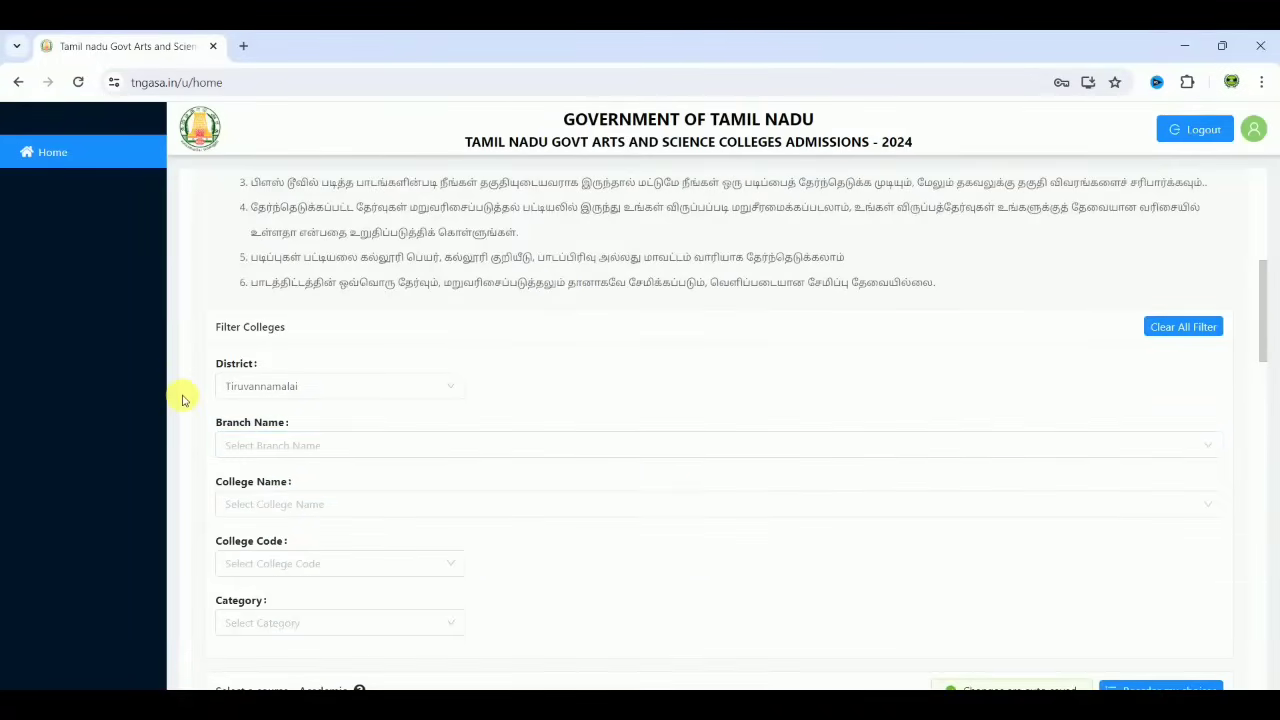
# - Pick Kalaignar Karunanidhi Government Arts College and set Category to Co.Ed
pyautogui.click(294, 502)
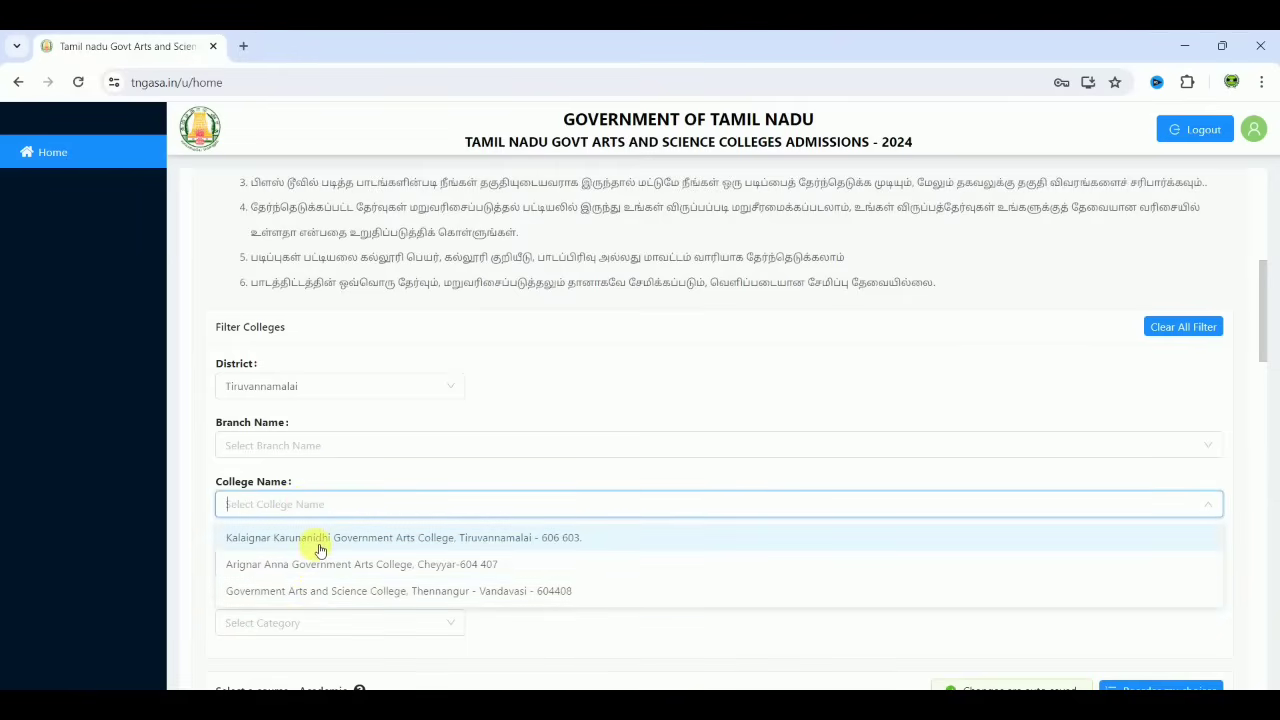
pyautogui.click(319, 545)
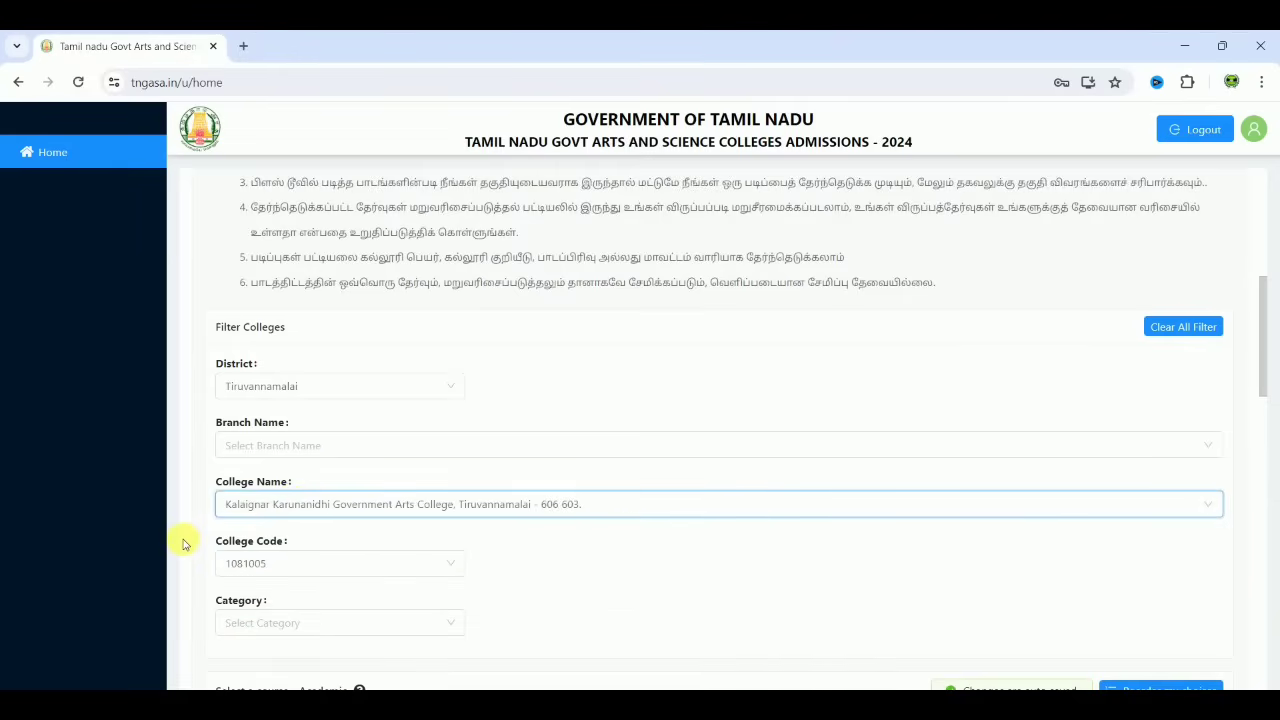
pyautogui.scroll(-3, 183, 540)
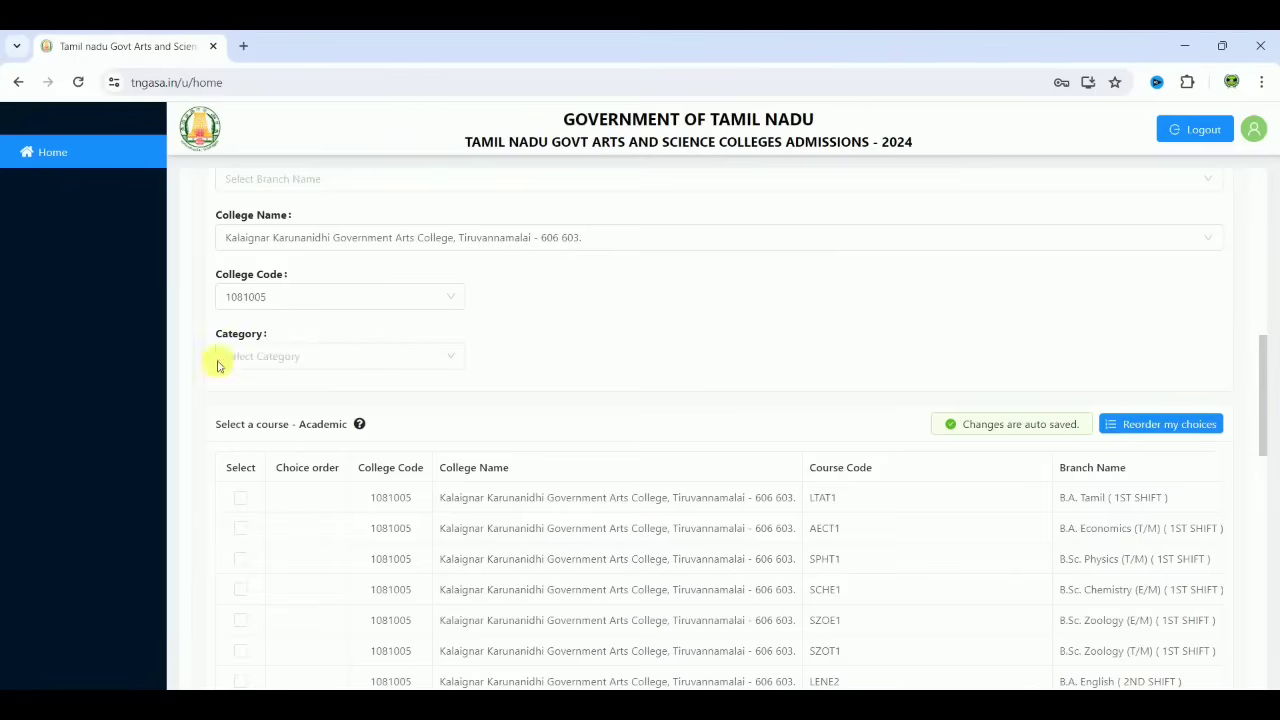
pyautogui.click(283, 364)
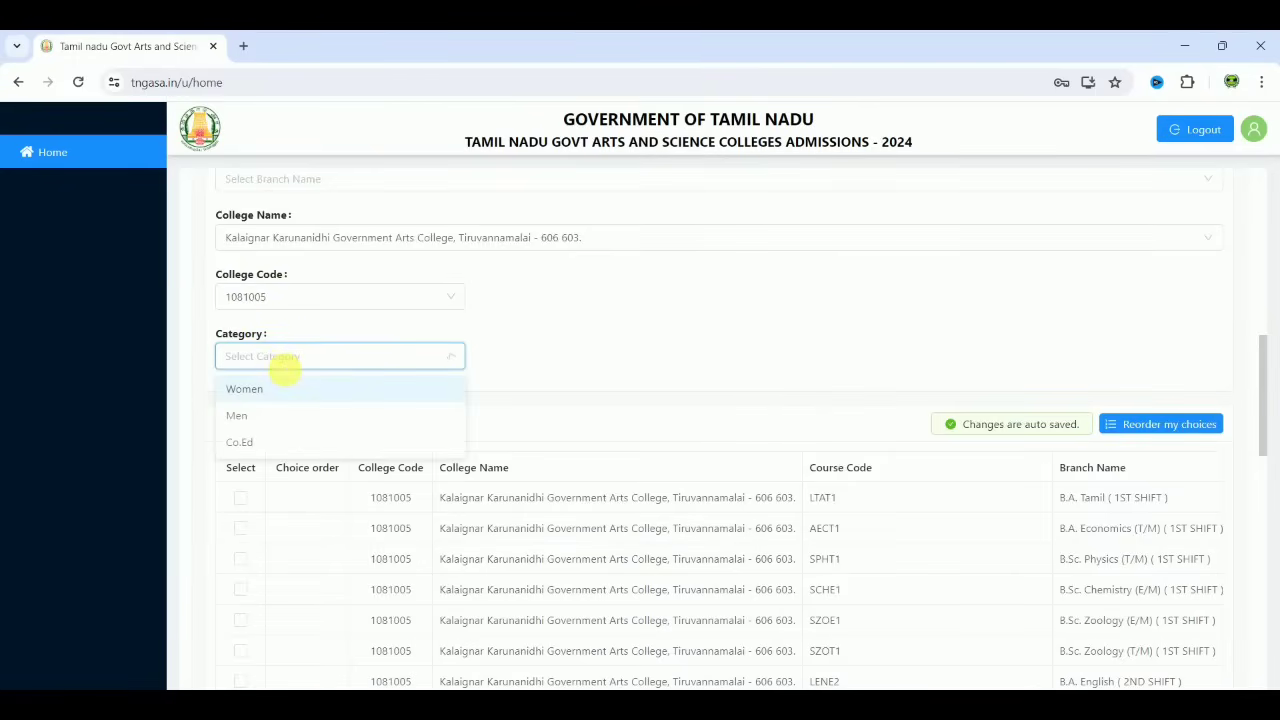
pyautogui.click(277, 442)
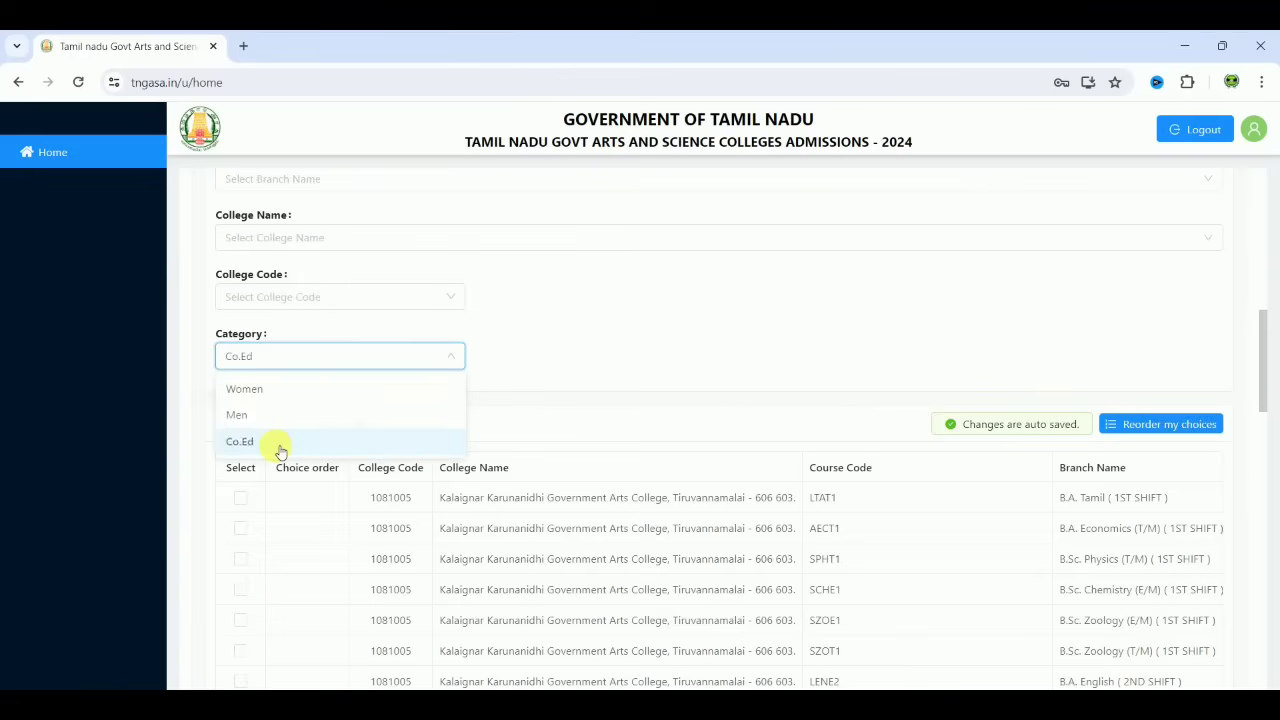
# - Tick SPHT1 physics, SCSE1 and SCSE2 computer science as choices 2–4
pyautogui.scroll(-3, 620, 364)
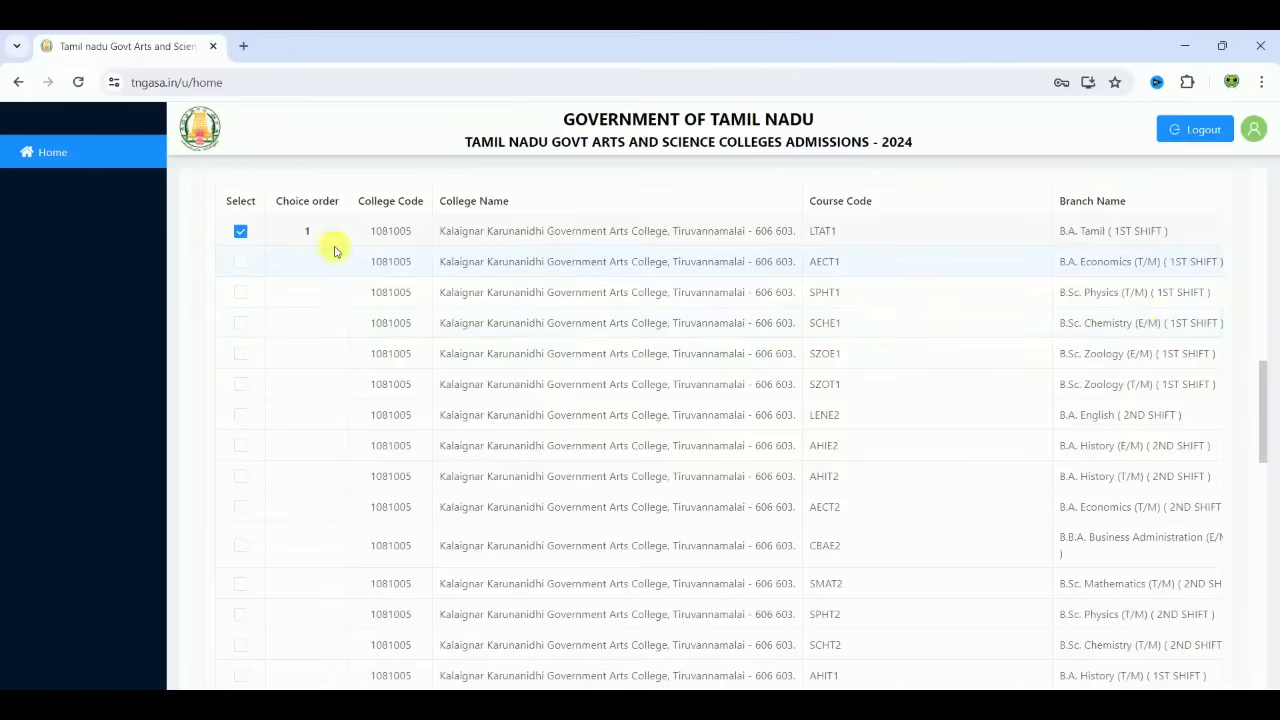
pyautogui.click(240, 294)
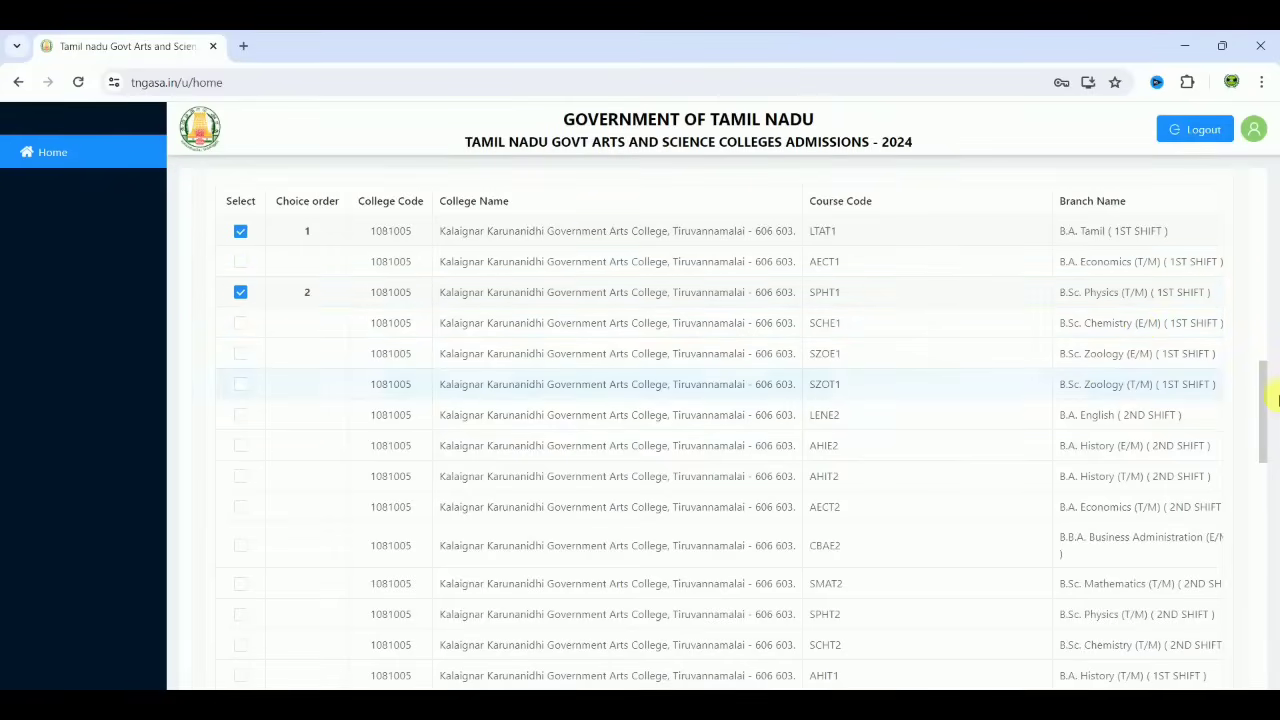
pyautogui.moveTo(1264, 421); pyautogui.dragTo(1254, 500)
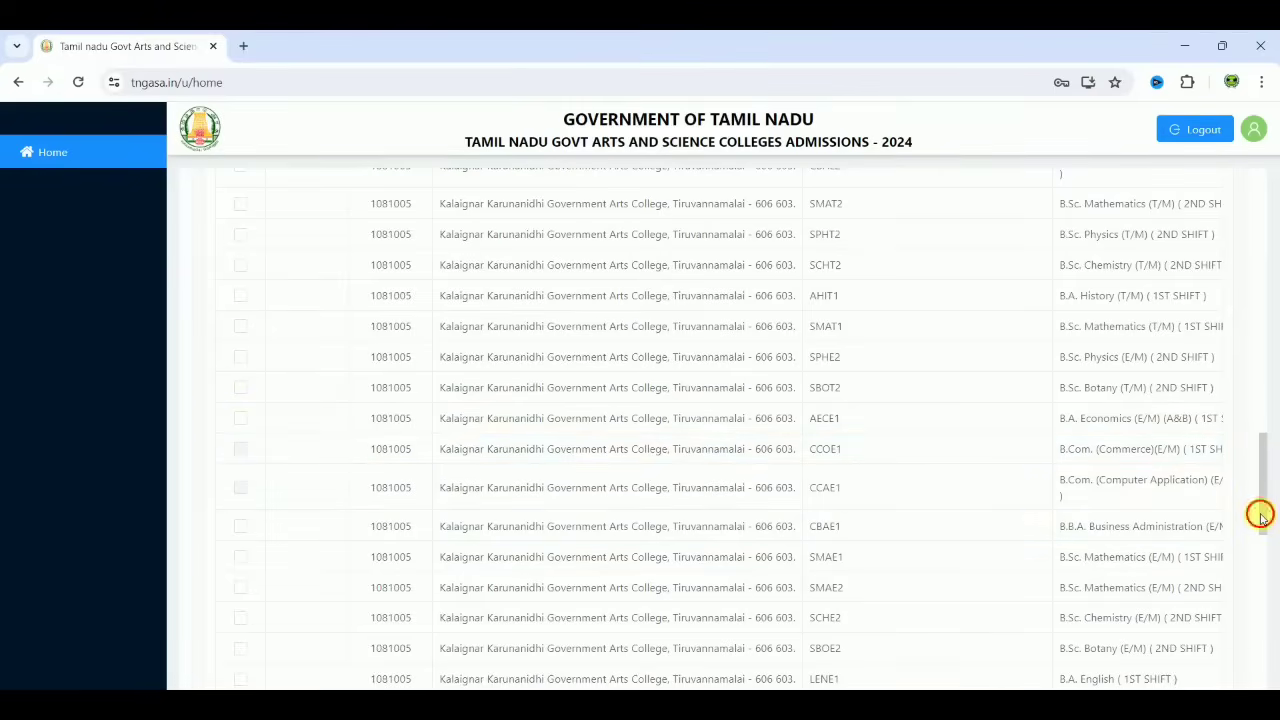
pyautogui.moveTo(1260, 515); pyautogui.dragTo(1258, 590)
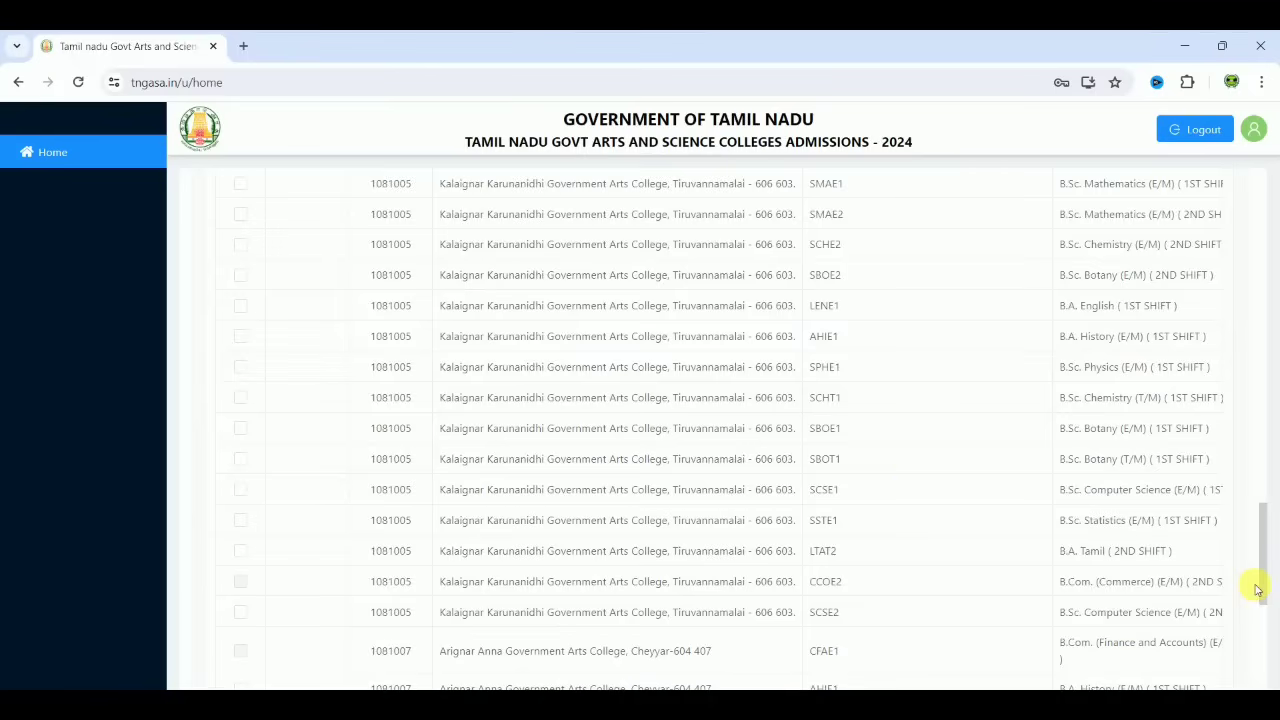
pyautogui.click(240, 490)
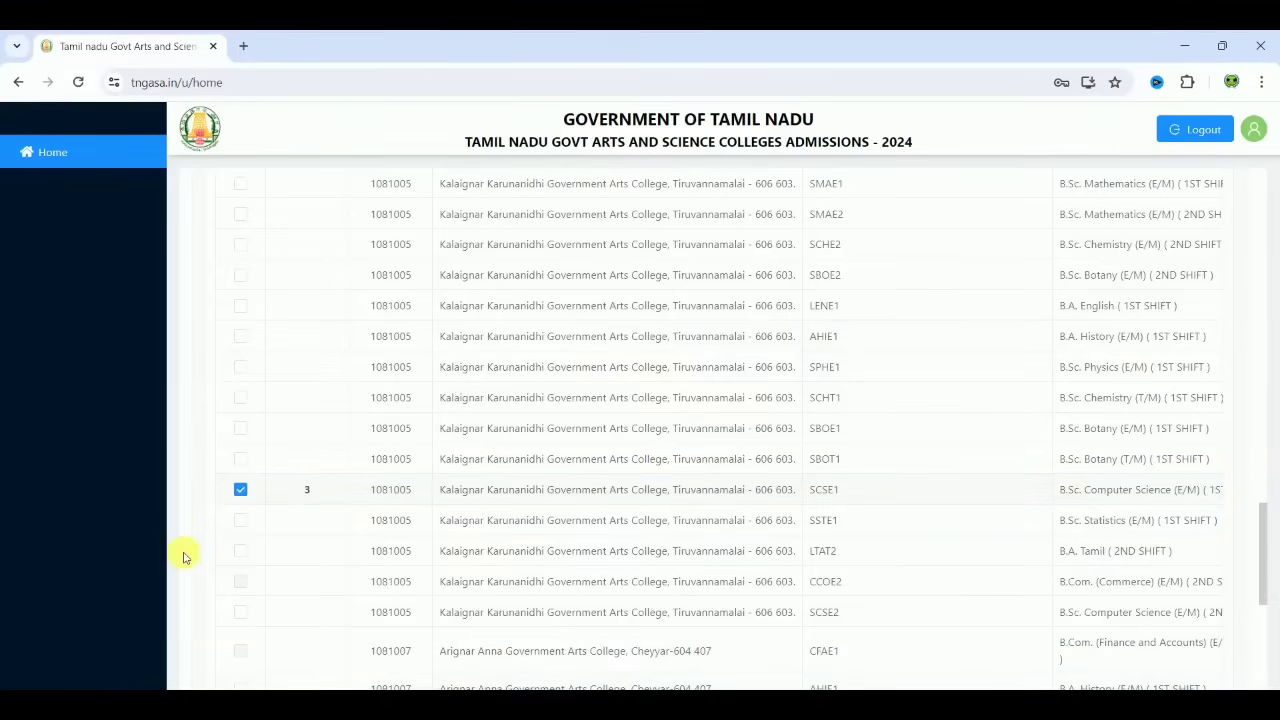
pyautogui.click(241, 614)
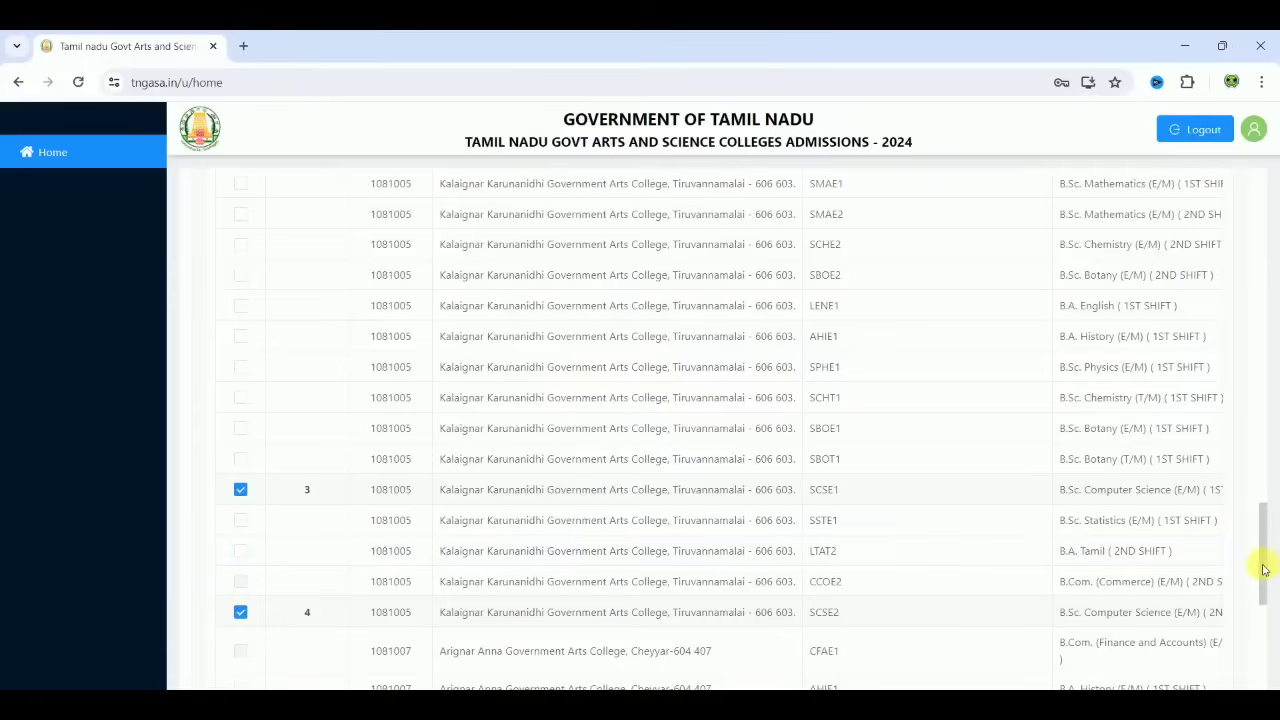
# - Tick B.A. Tamil (2ND SHIFT) and SMAT1 mathematics as choices 6 and 7
pyautogui.moveTo(1263, 568); pyautogui.dragTo(1260, 660)
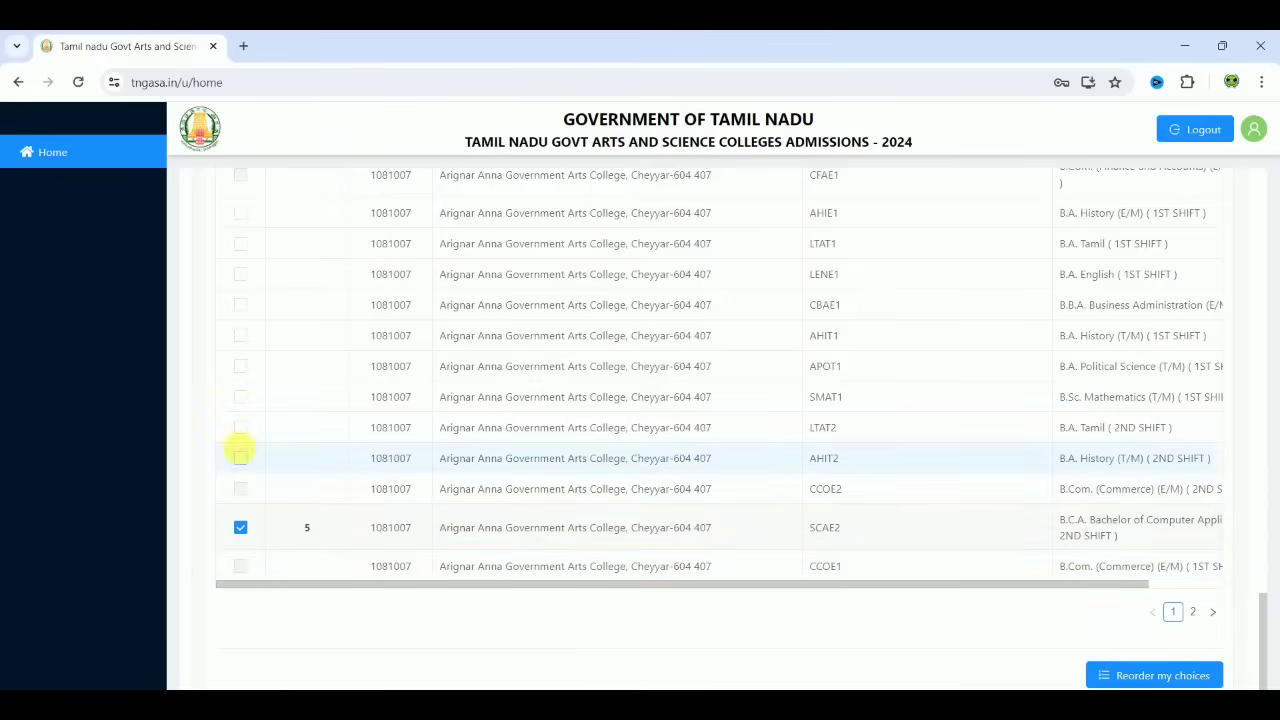
pyautogui.click(240, 427)
pyautogui.click(241, 397)
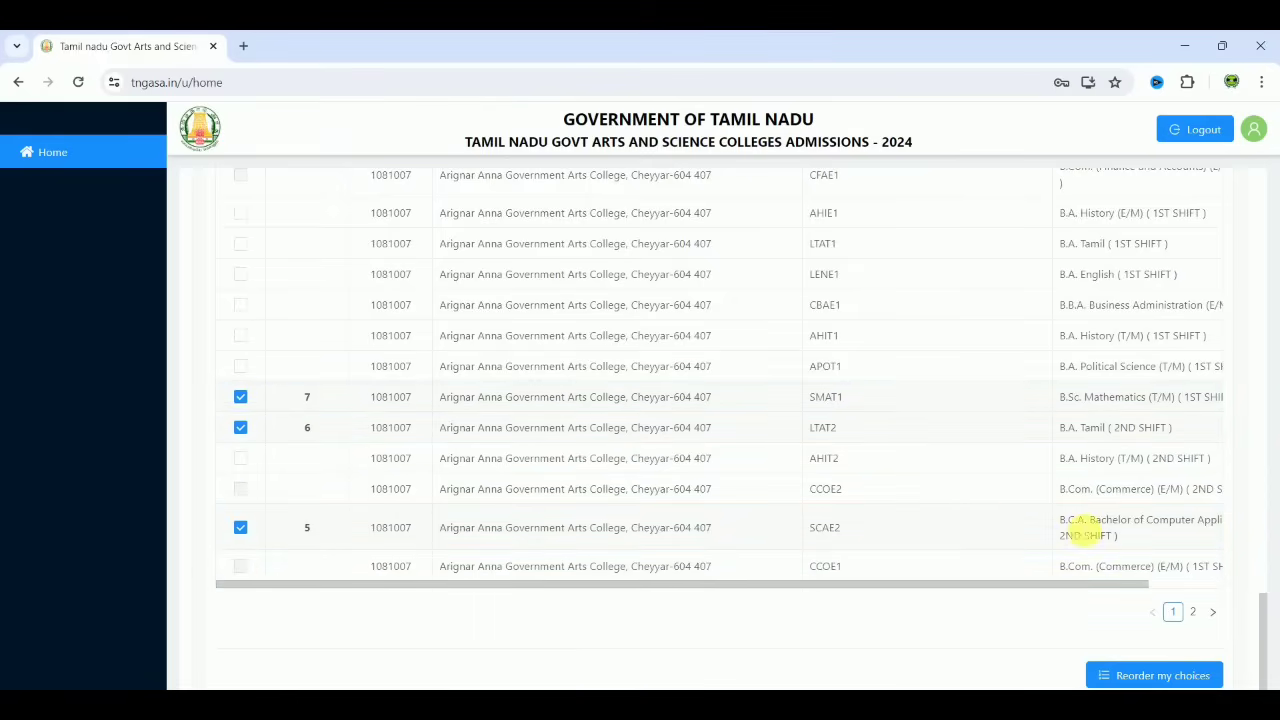
pyautogui.moveTo(1265, 637); pyautogui.dragTo(1275, 307)
# - Switch the district filter to Vellore and tick SZOT1 B.Sc. Zoology as choice 8
pyautogui.scroll(-1, 1275, 307)
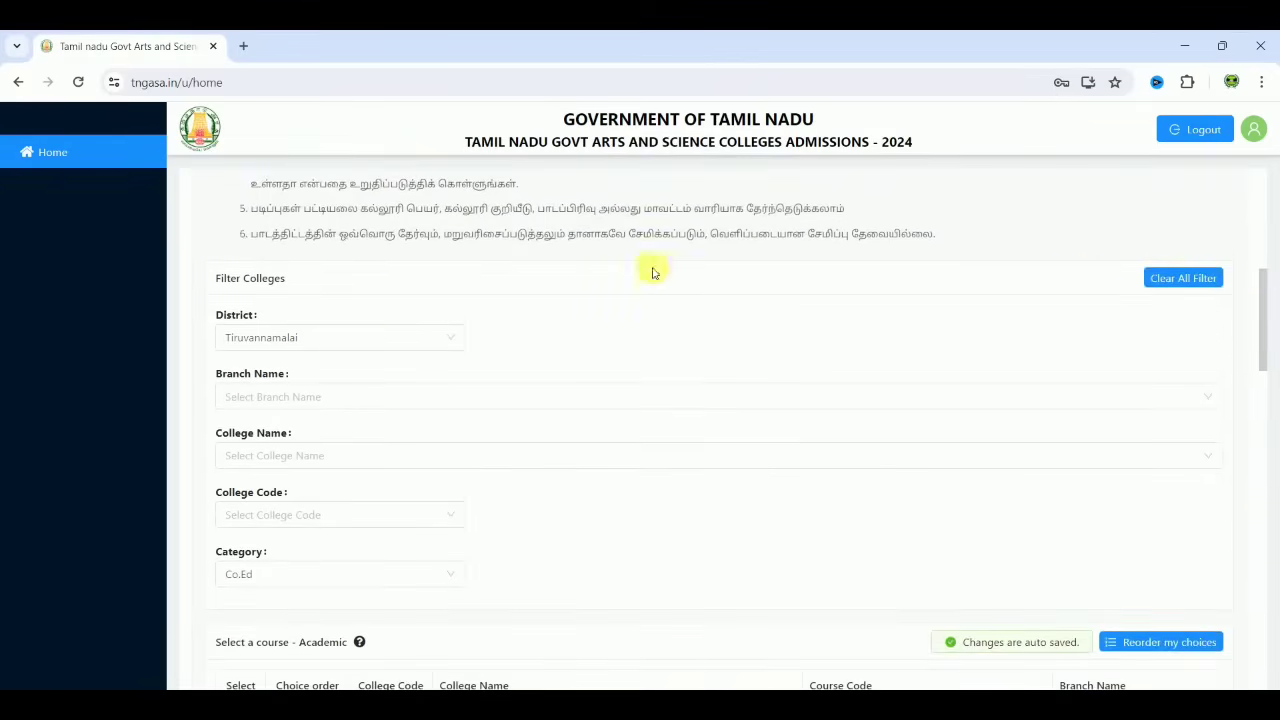
pyautogui.click(411, 338)
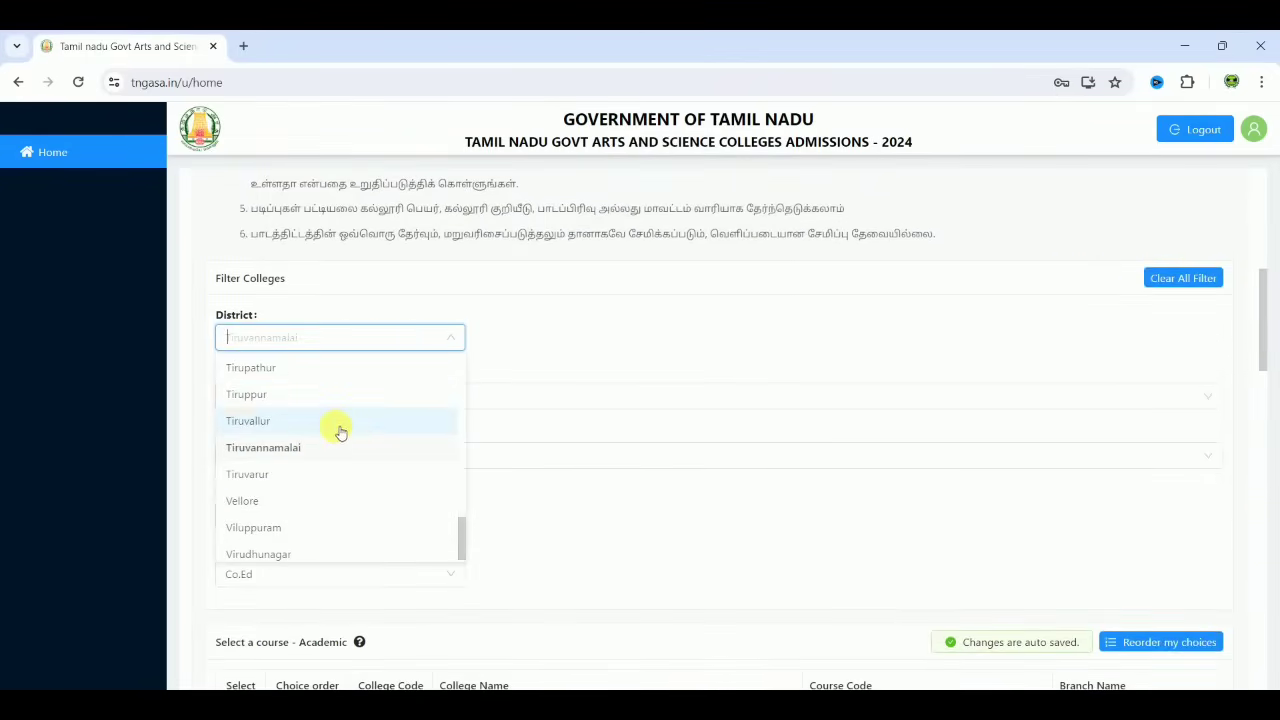
pyautogui.click(325, 503)
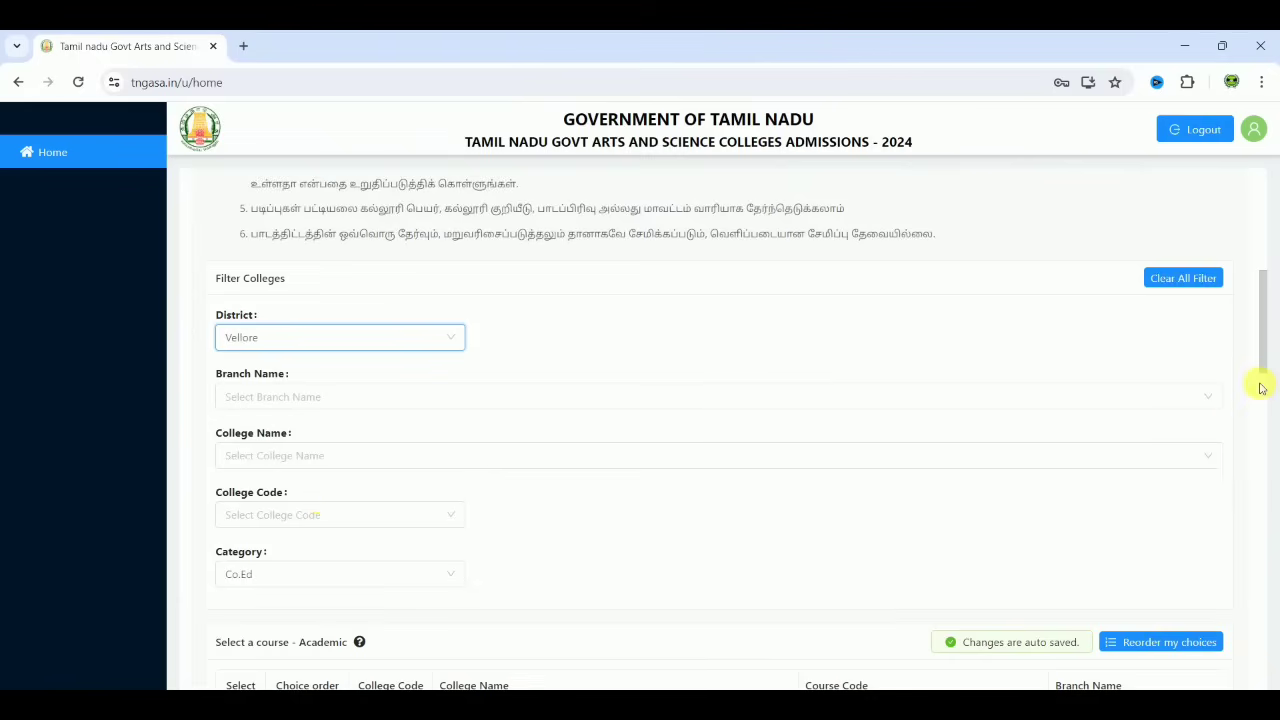
pyautogui.moveTo(1261, 367); pyautogui.dragTo(1248, 457)
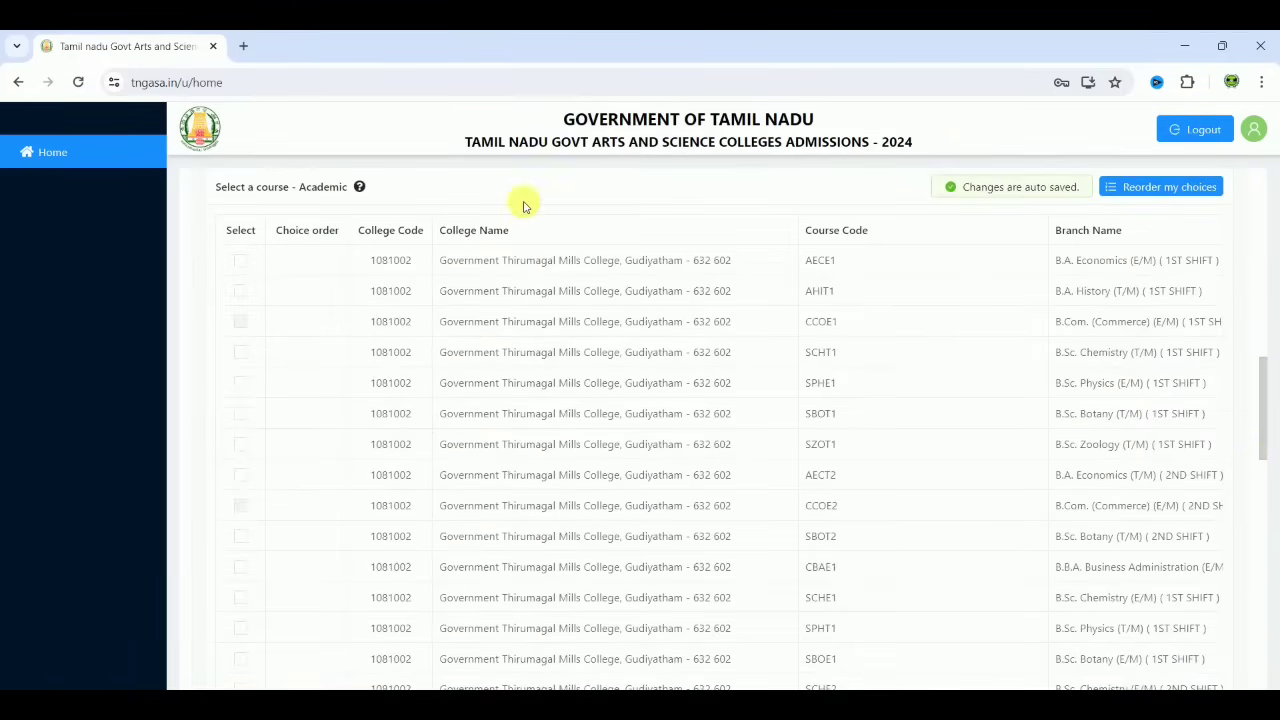
pyautogui.click(240, 446)
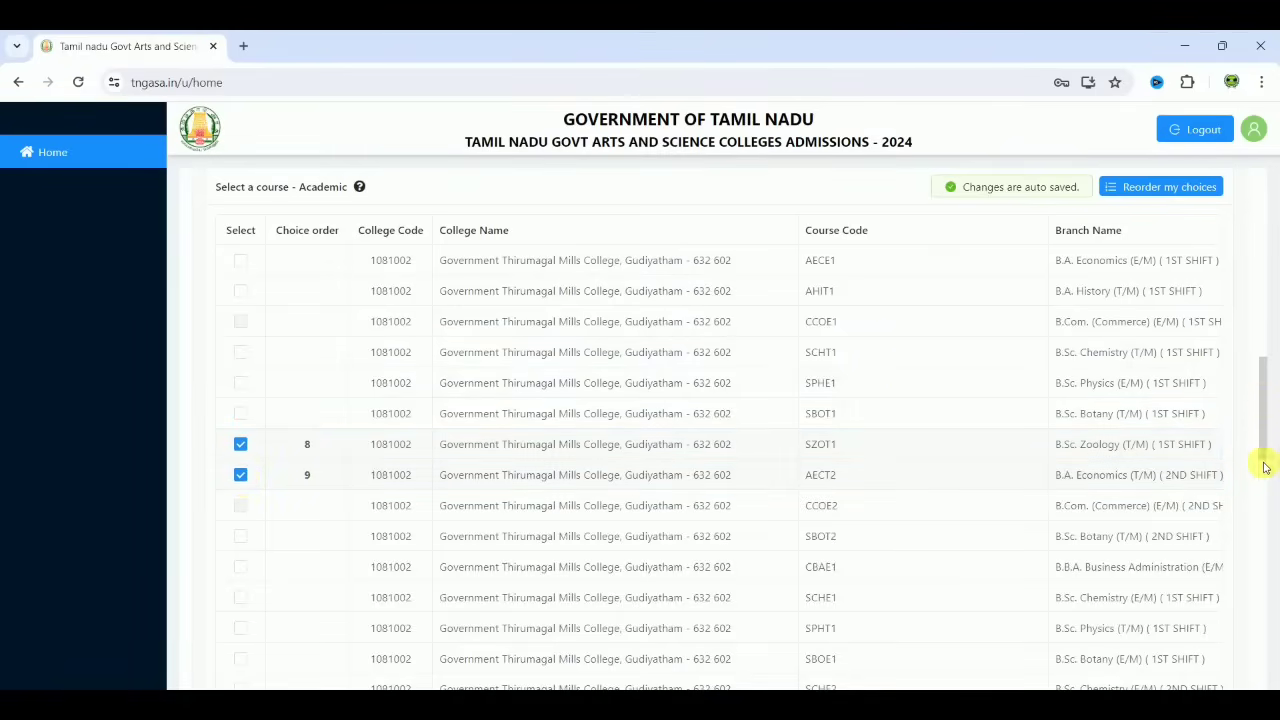
pyautogui.moveTo(1260, 463); pyautogui.dragTo(1263, 648)
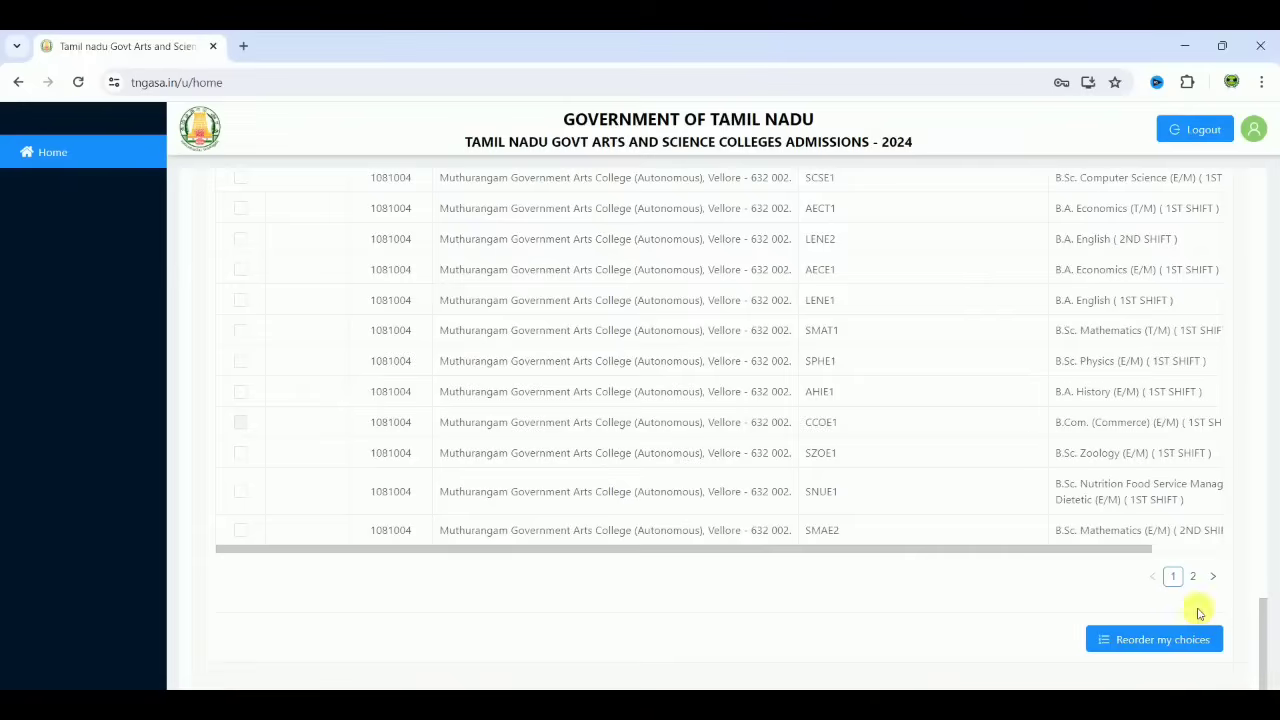
# - Move B.Sc. Physics to first and 2ND SHIFT Computer Science to second, then save the order
pyautogui.click(1145, 643)
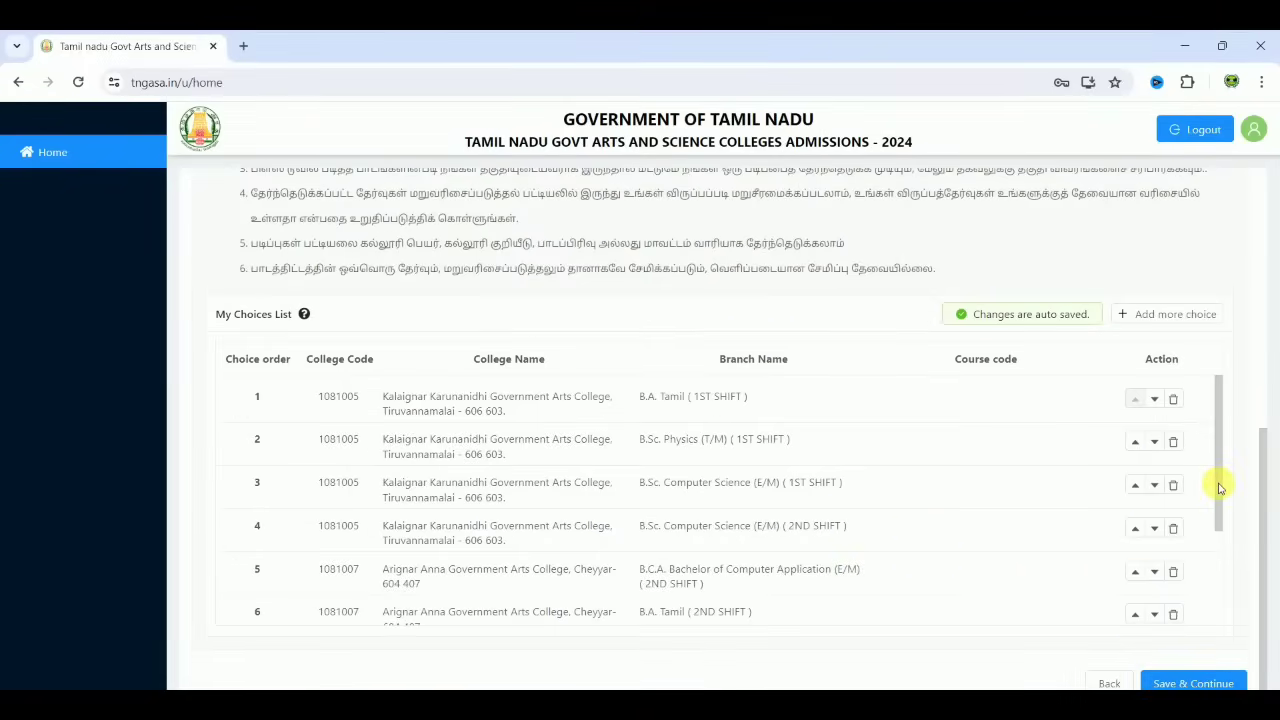
pyautogui.moveTo(1219, 488); pyautogui.dragTo(1230, 451)
pyautogui.click(1136, 443)
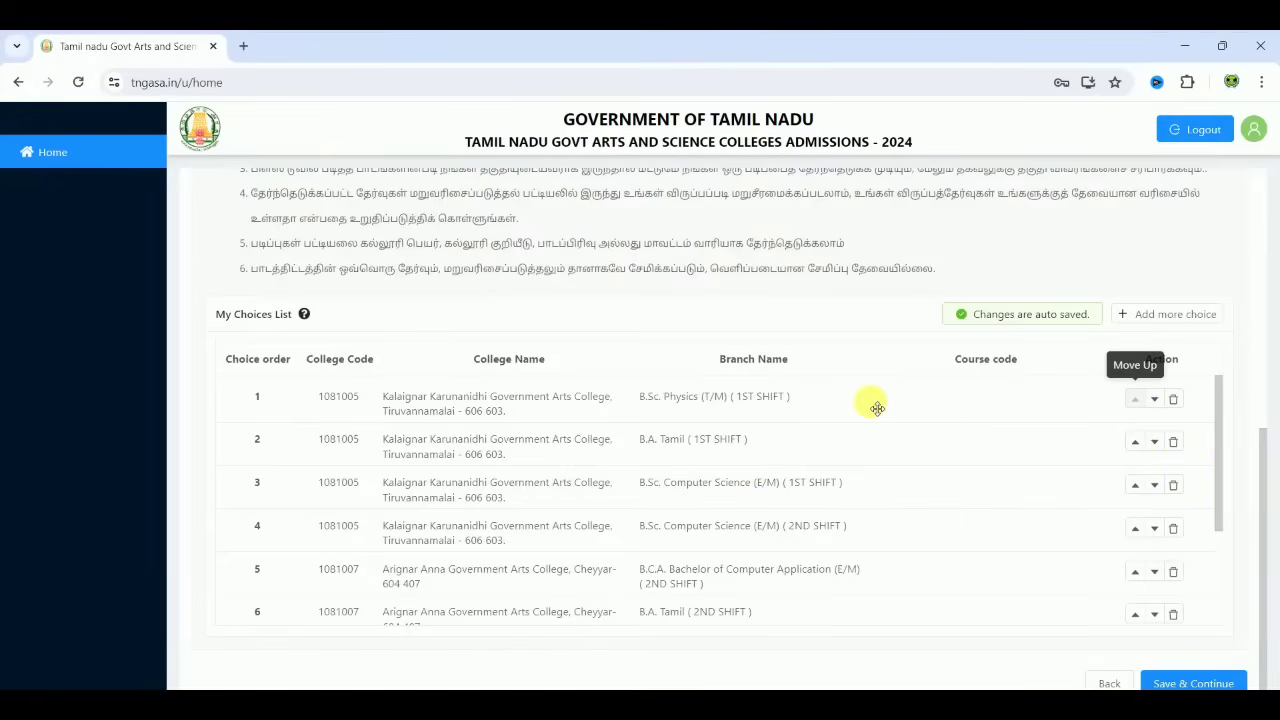
pyautogui.click(1136, 530)
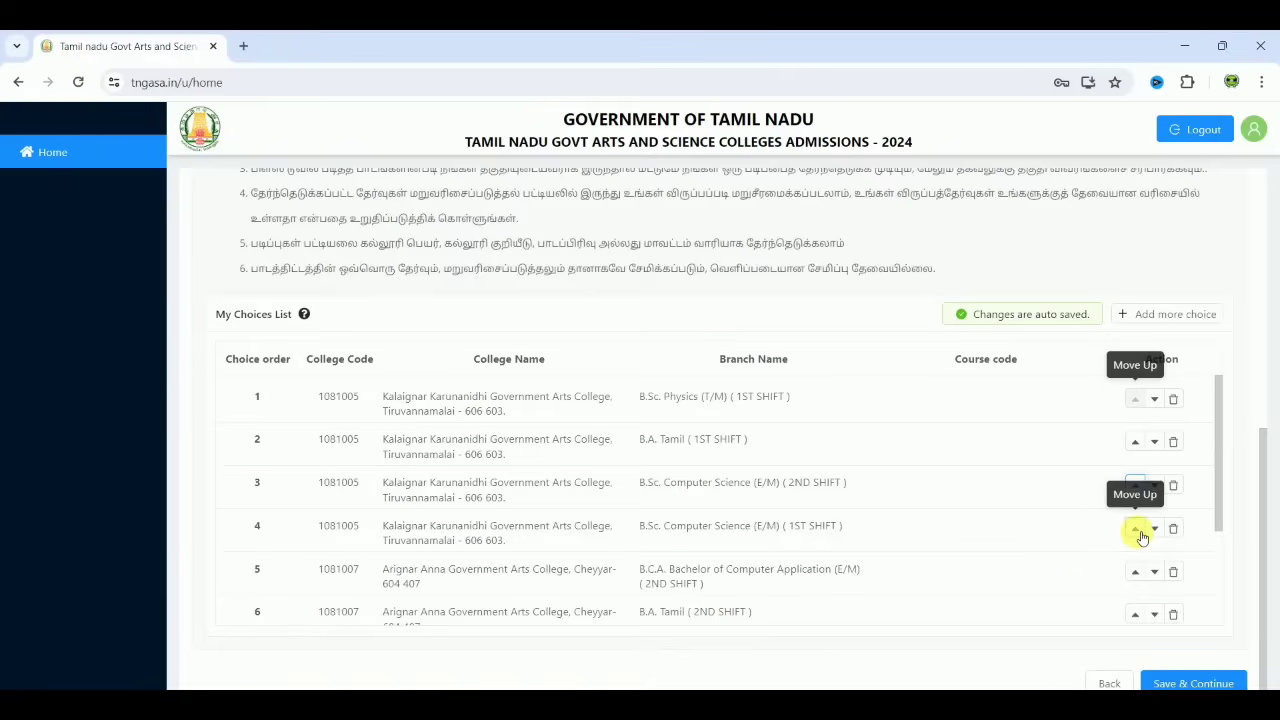
pyautogui.click(1136, 485)
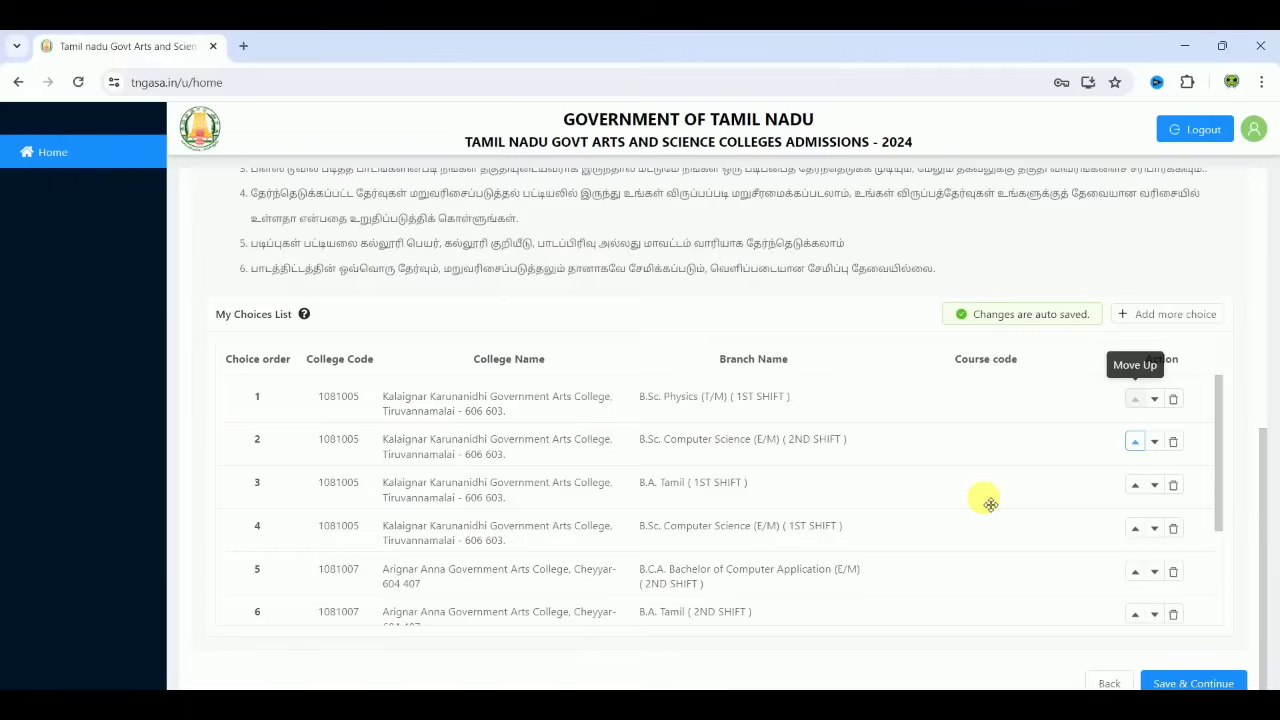
pyautogui.click(1207, 683)
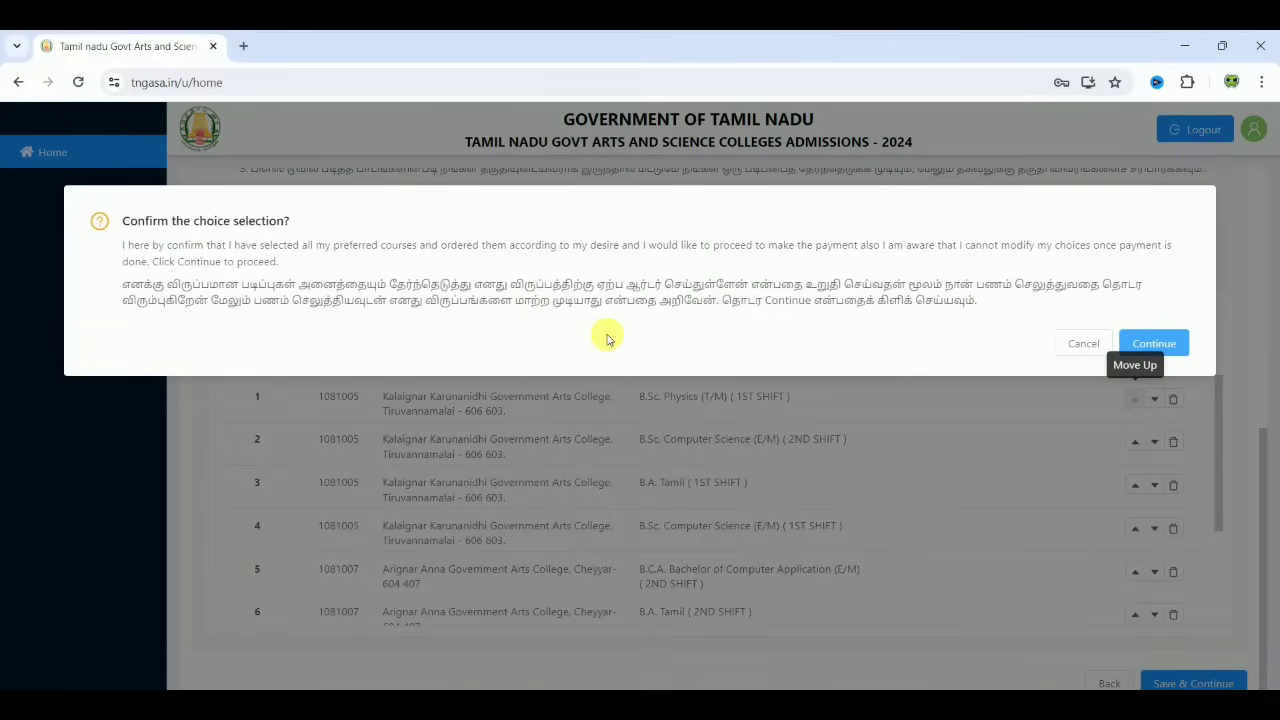
# - Confirm the choices, review each preview tab through Choice Selection, and proceed to payment
pyautogui.click(1162, 343)
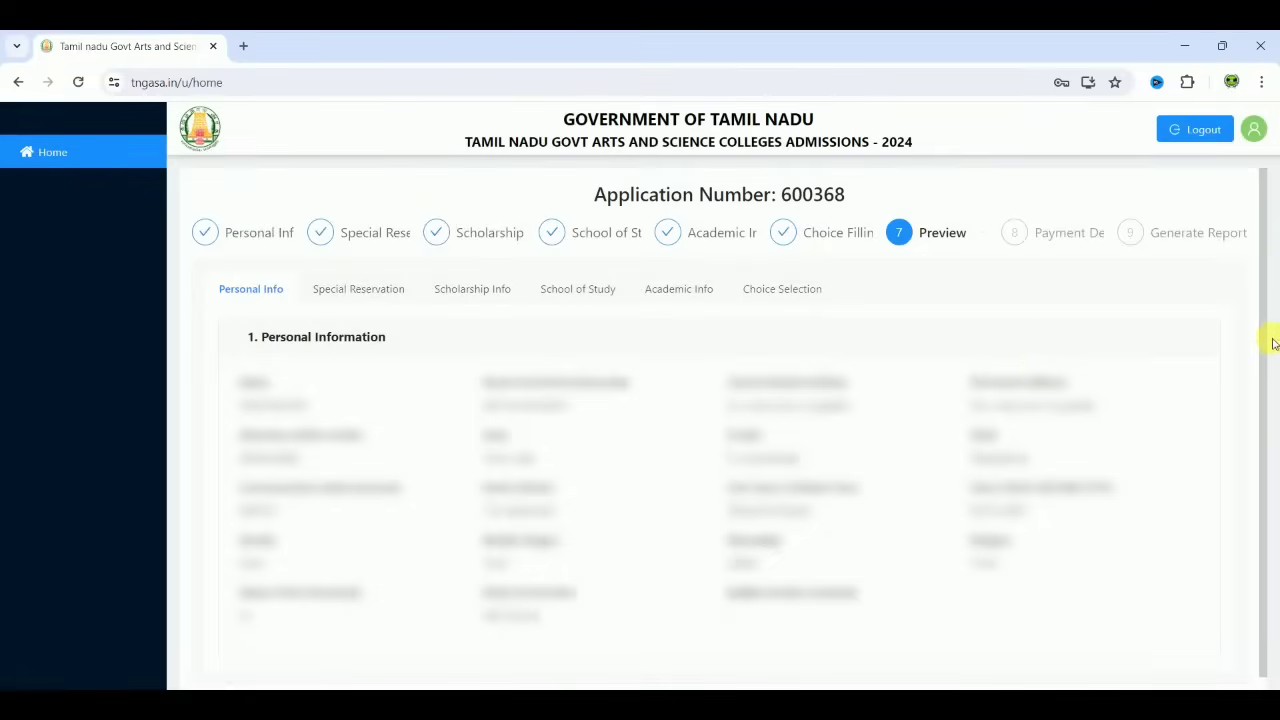
pyautogui.click(364, 294)
pyautogui.click(490, 290)
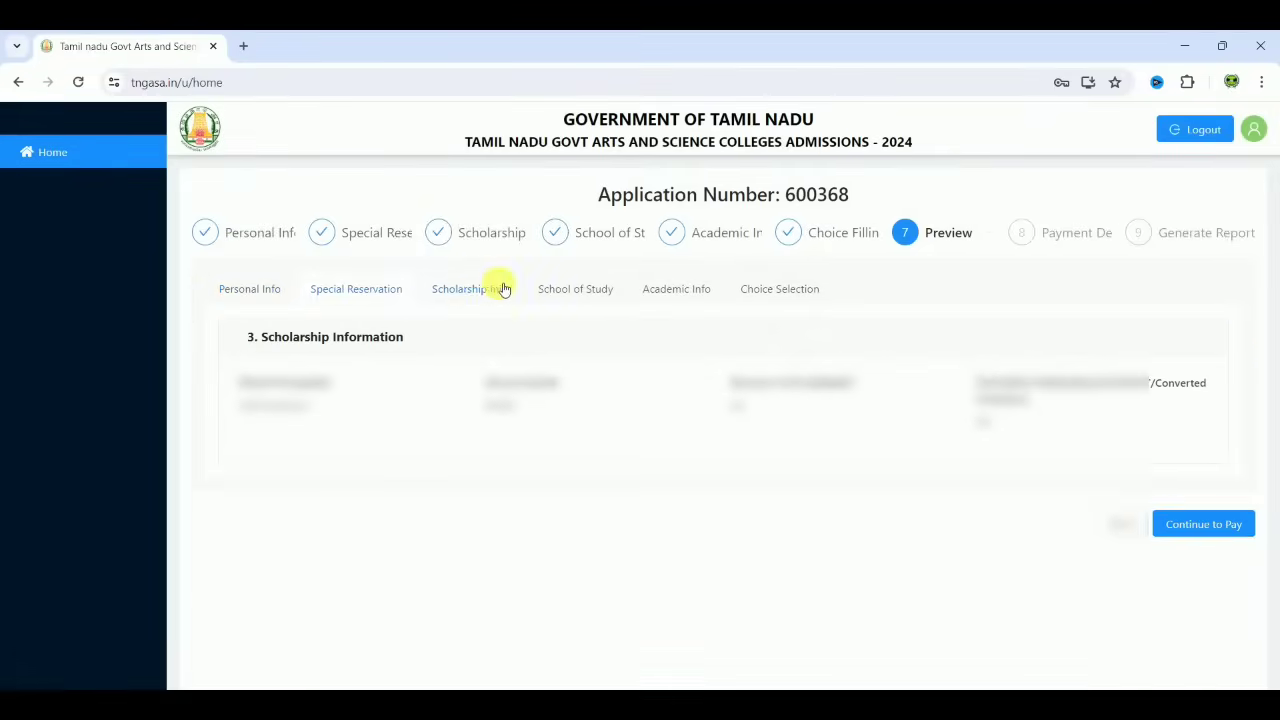
pyautogui.click(568, 289)
pyautogui.click(651, 296)
pyautogui.click(750, 296)
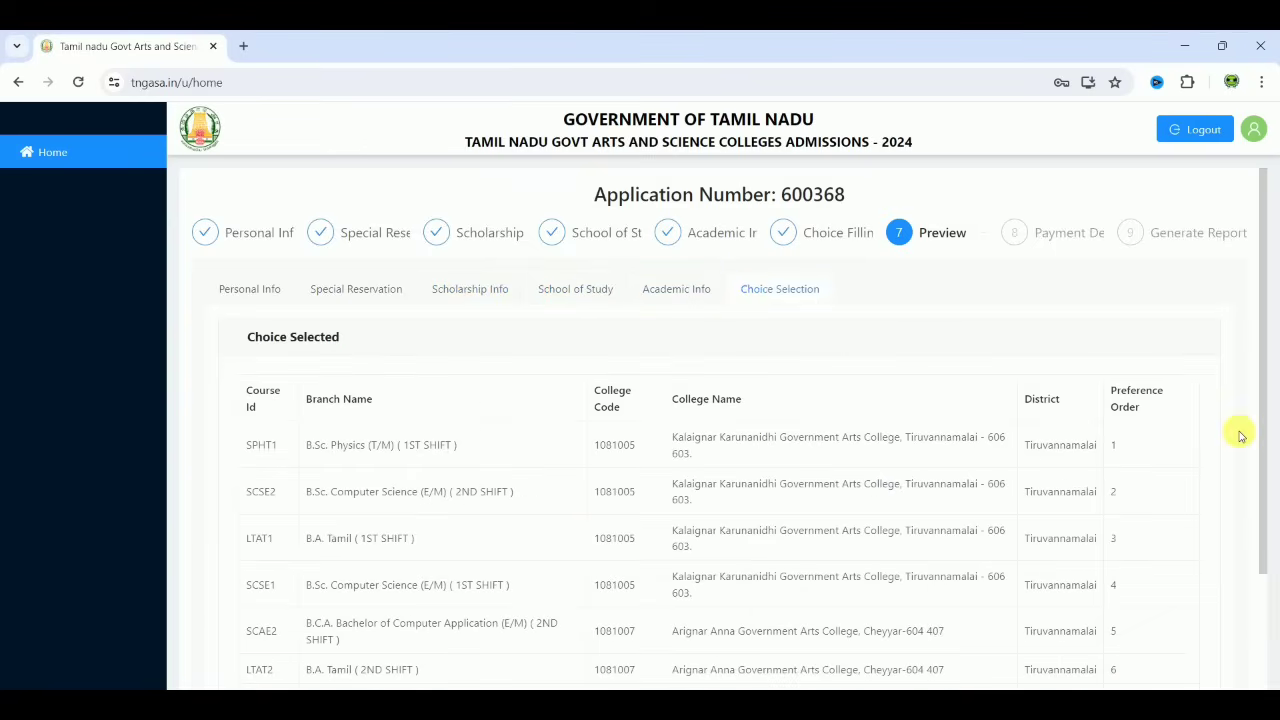
pyautogui.moveTo(1260, 497); pyautogui.dragTo(1260, 654)
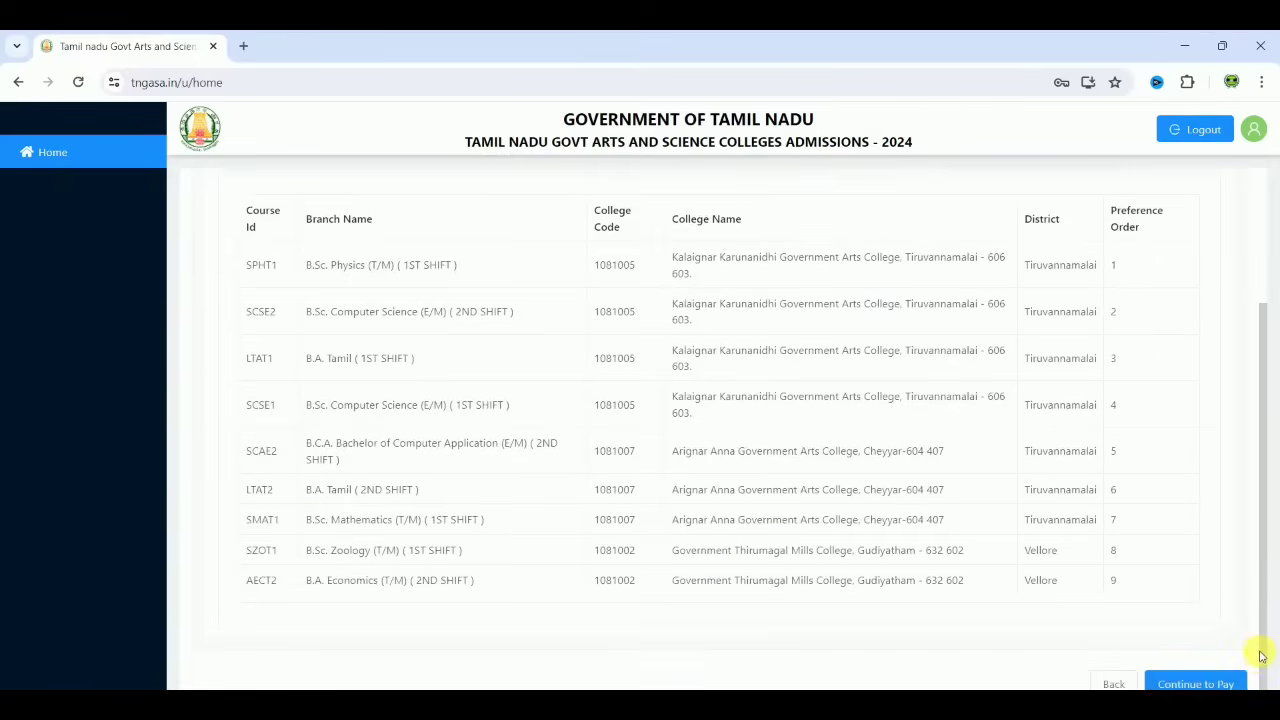
pyautogui.click(1195, 683)
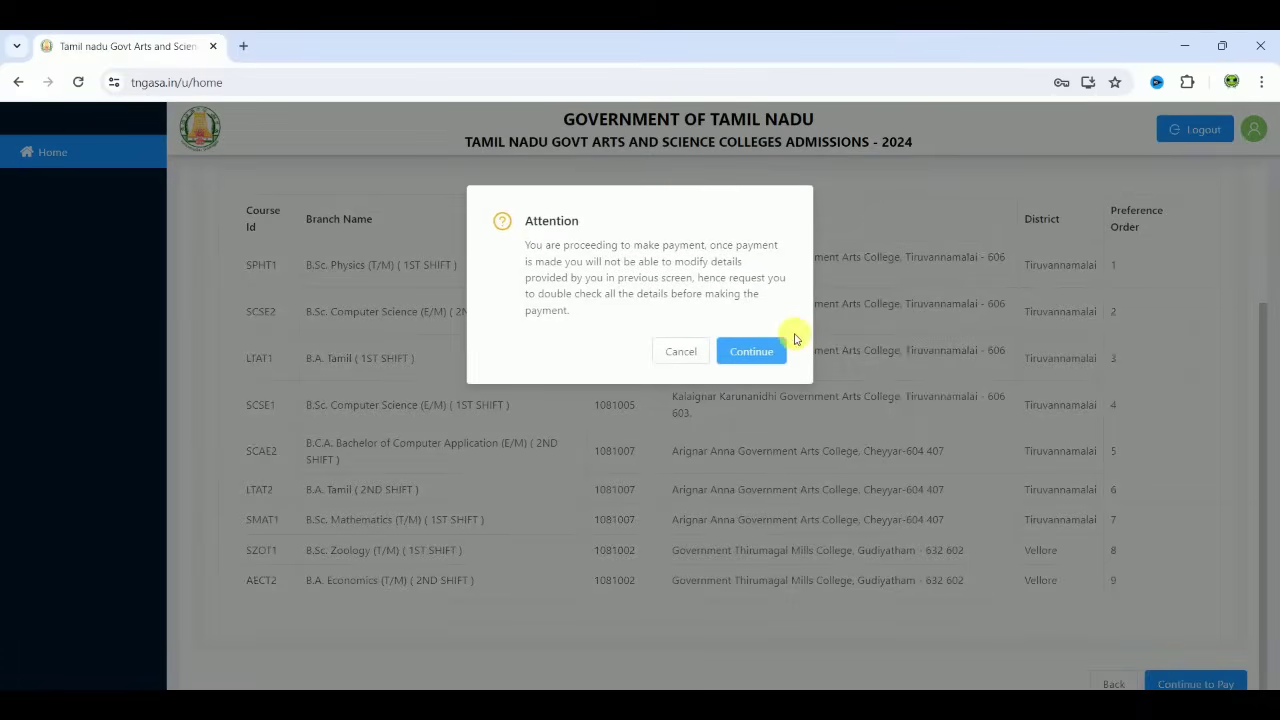
# - Accept the payment warning, choose the Canara Bank gateway, and pay the ₹2 fee
pyautogui.click(770, 352)
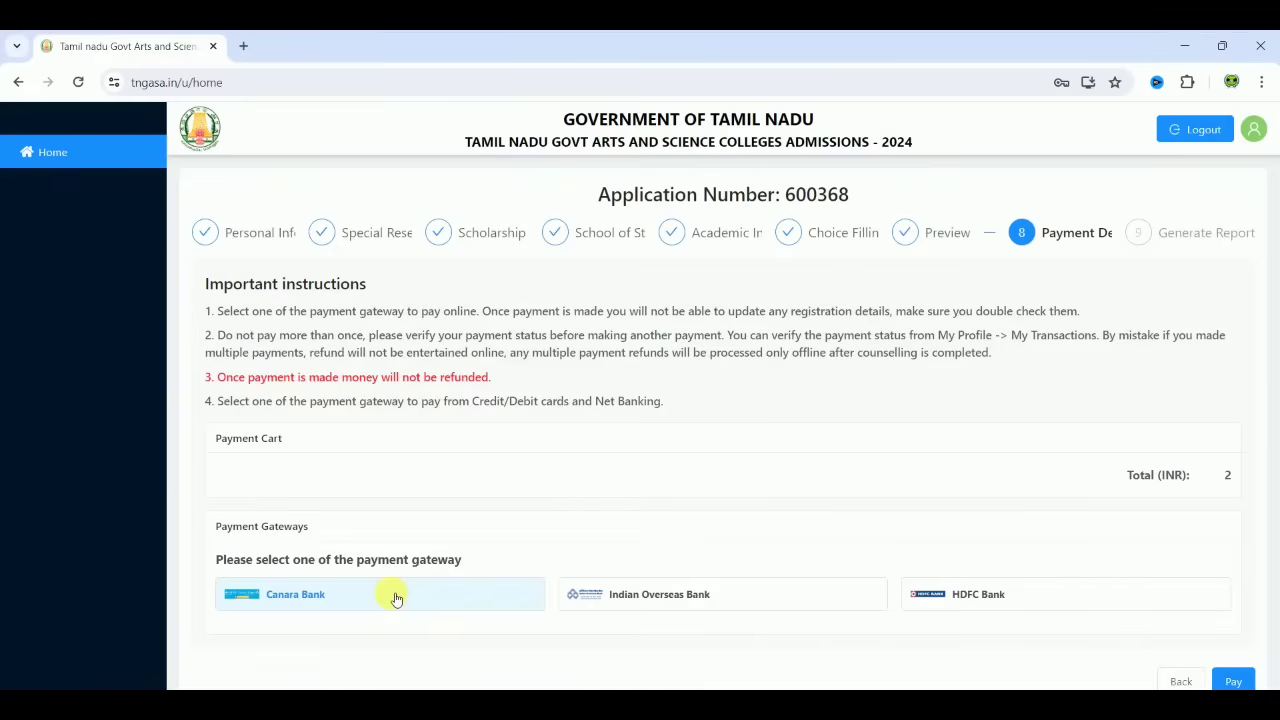
pyautogui.click(395, 598)
pyautogui.click(1235, 680)
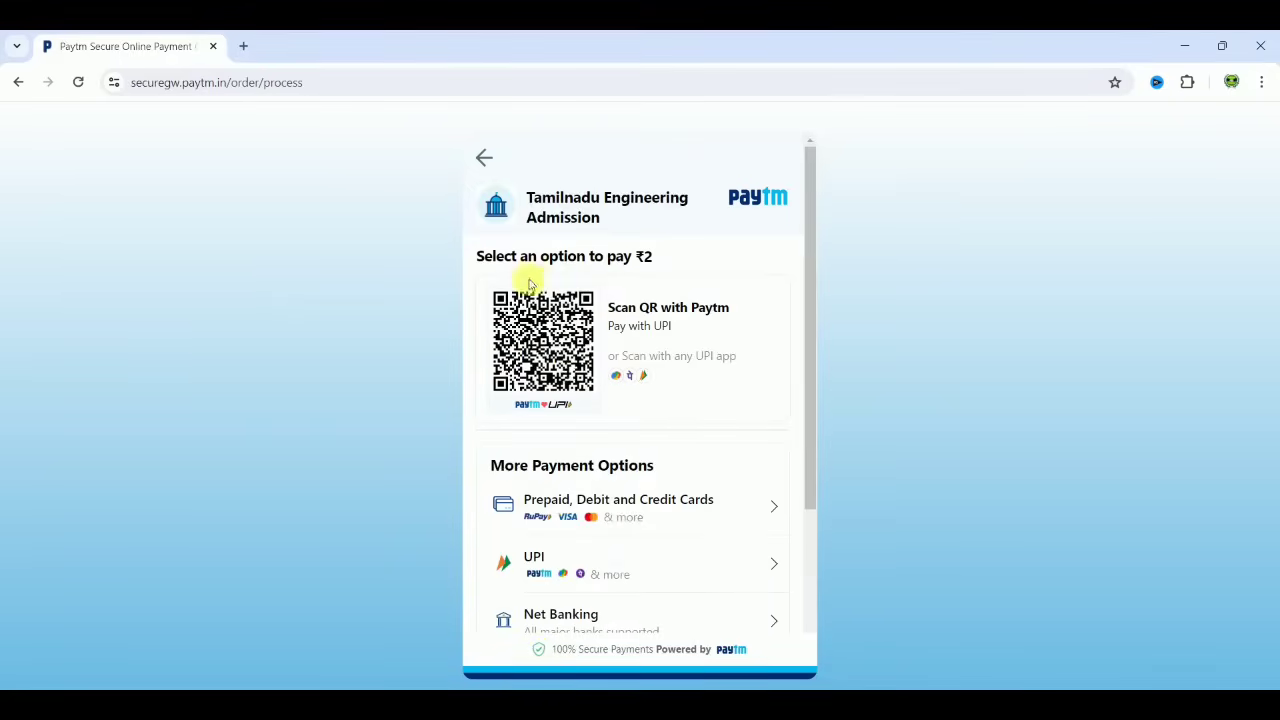
# - Look at the debit/credit card option, dismiss it, and scroll the Paytm payment options
pyautogui.click(744, 510)
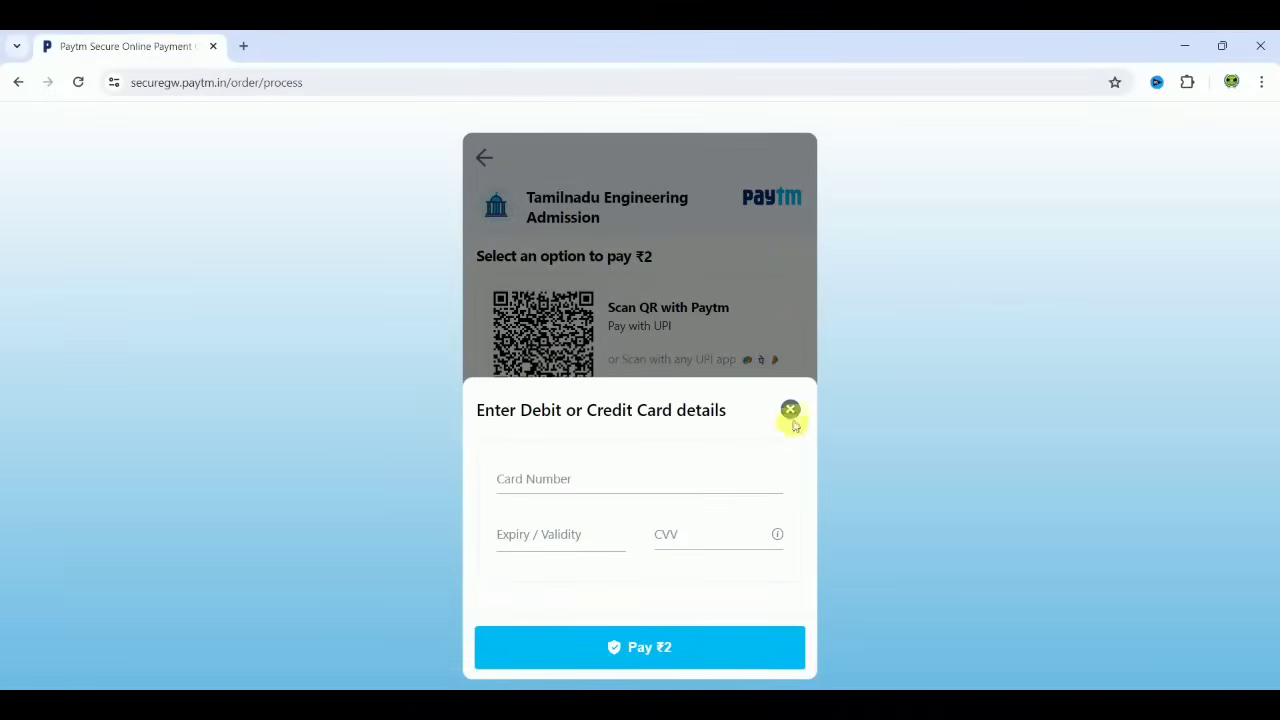
pyautogui.click(790, 410)
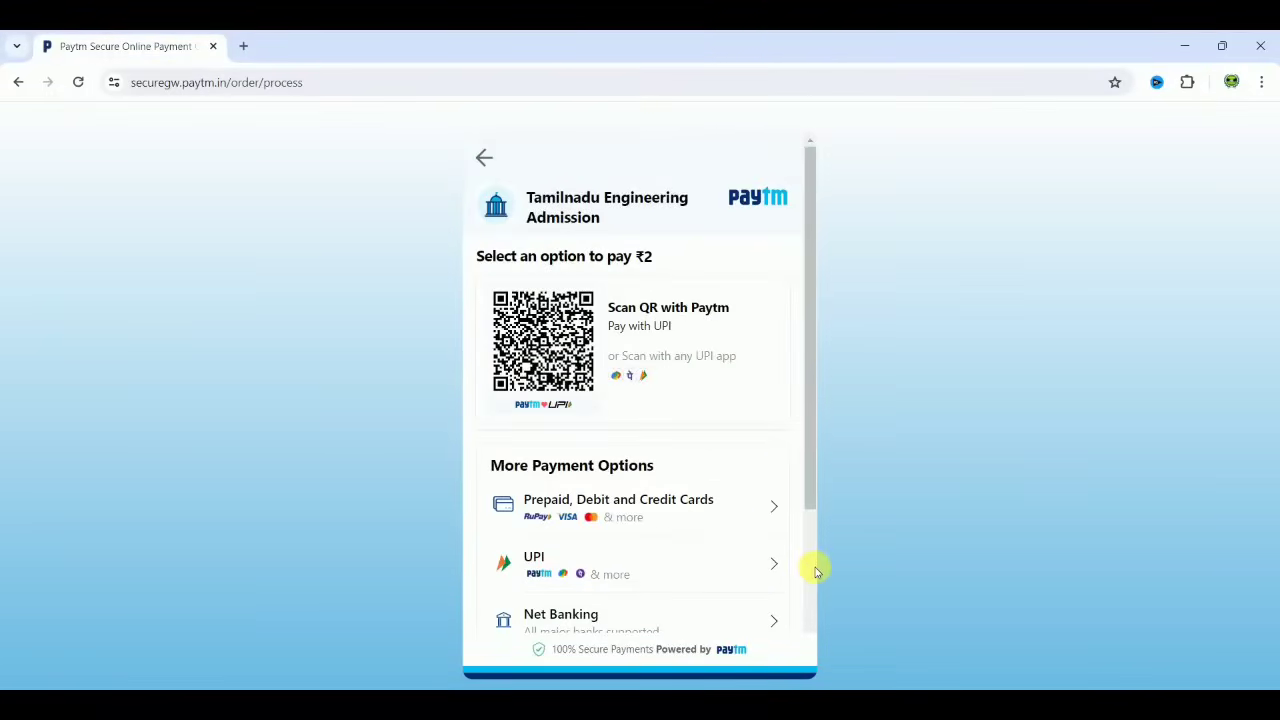
pyautogui.scroll(-3, 815, 567)
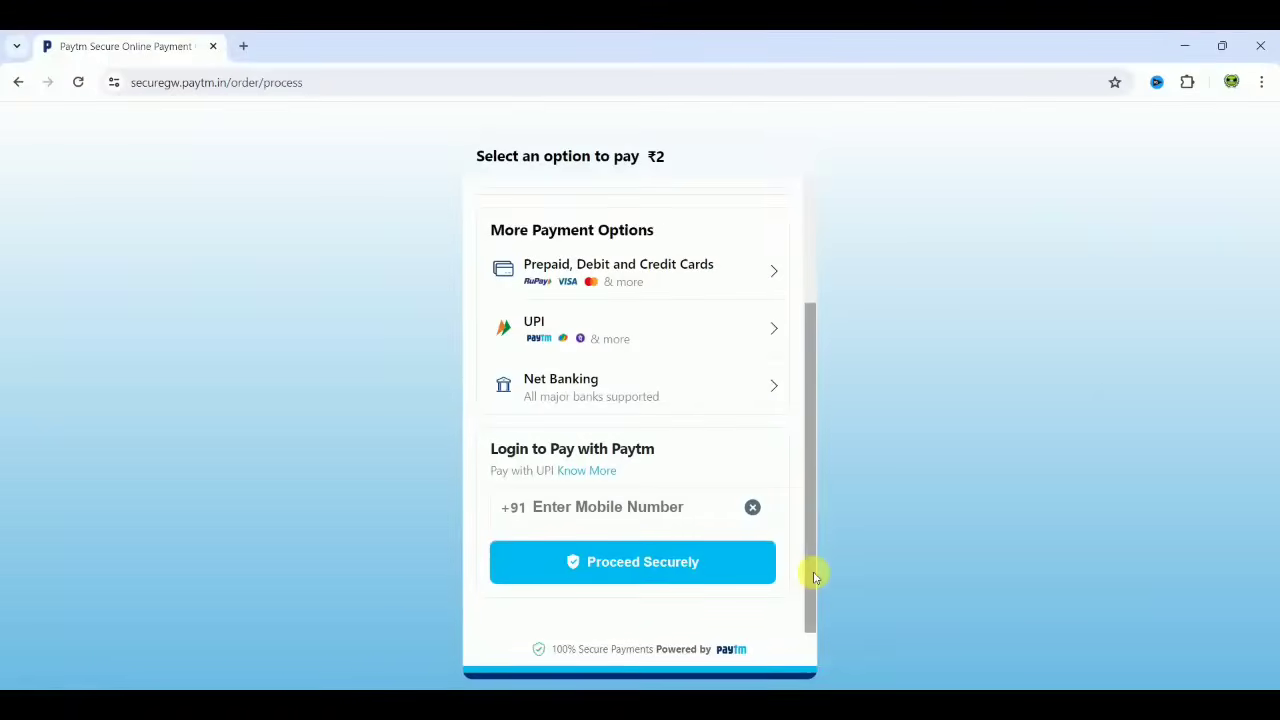
pyautogui.moveTo(811, 574); pyautogui.dragTo(818, 388)
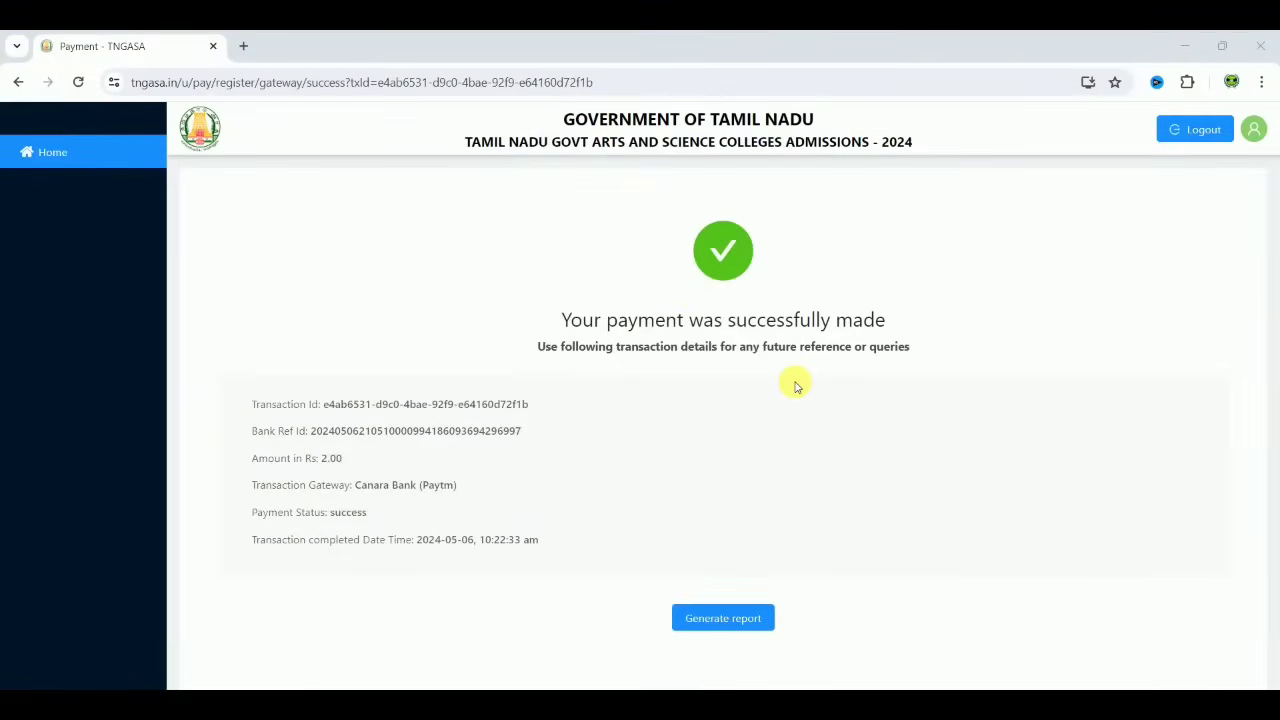
# - Generate the application report and go to the certificate upload page
pyautogui.click(760, 617)
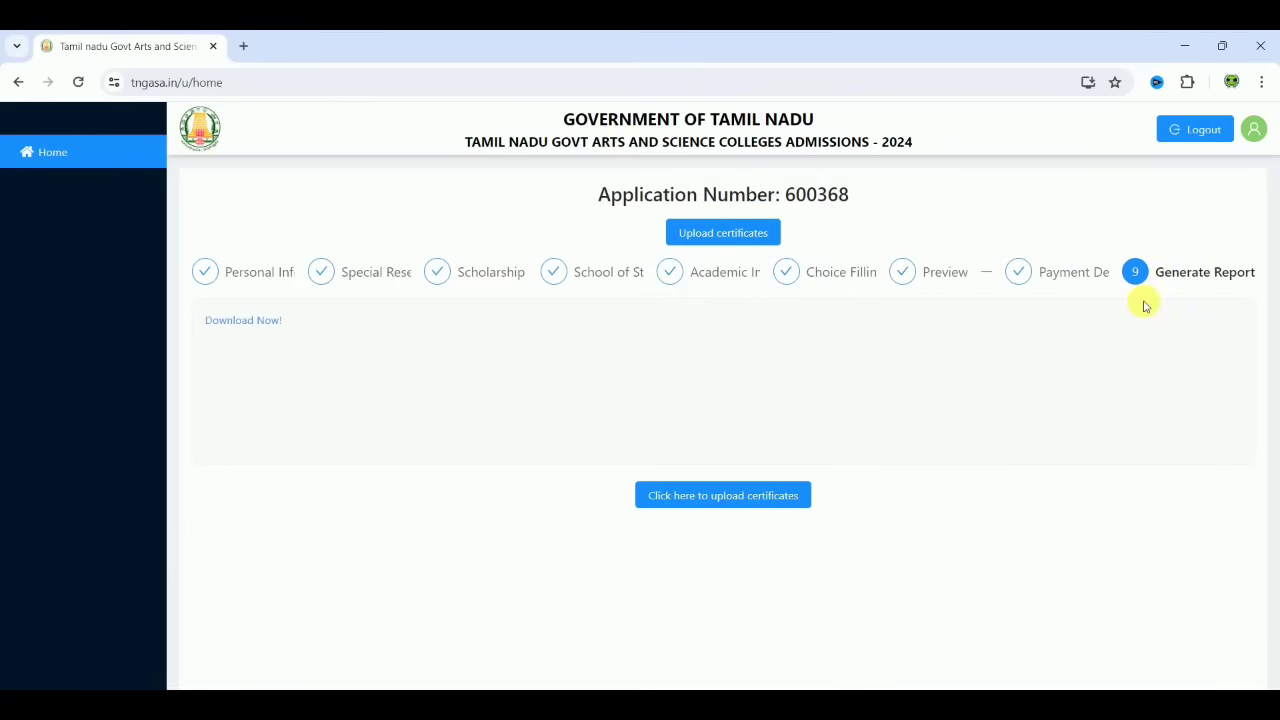
pyautogui.click(749, 503)
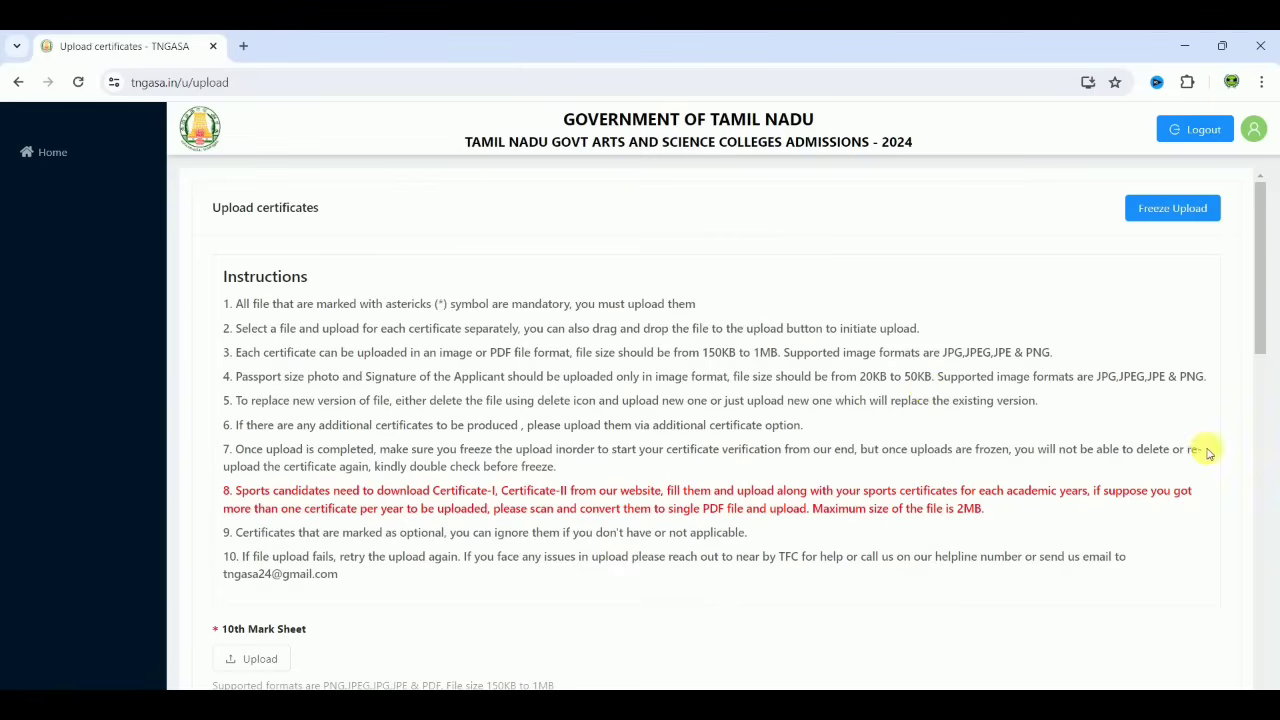
pyautogui.moveTo(1258, 323); pyautogui.dragTo(1259, 407)
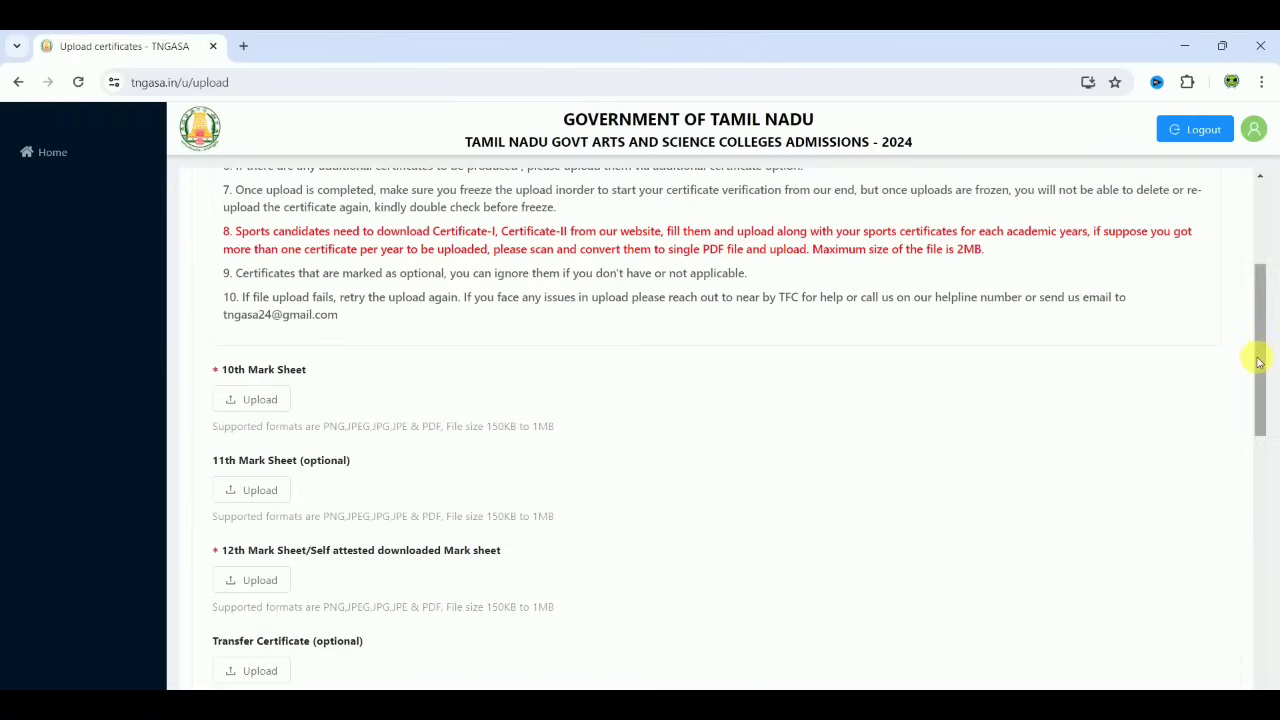
pyautogui.moveTo(1258, 352); pyautogui.dragTo(1257, 409)
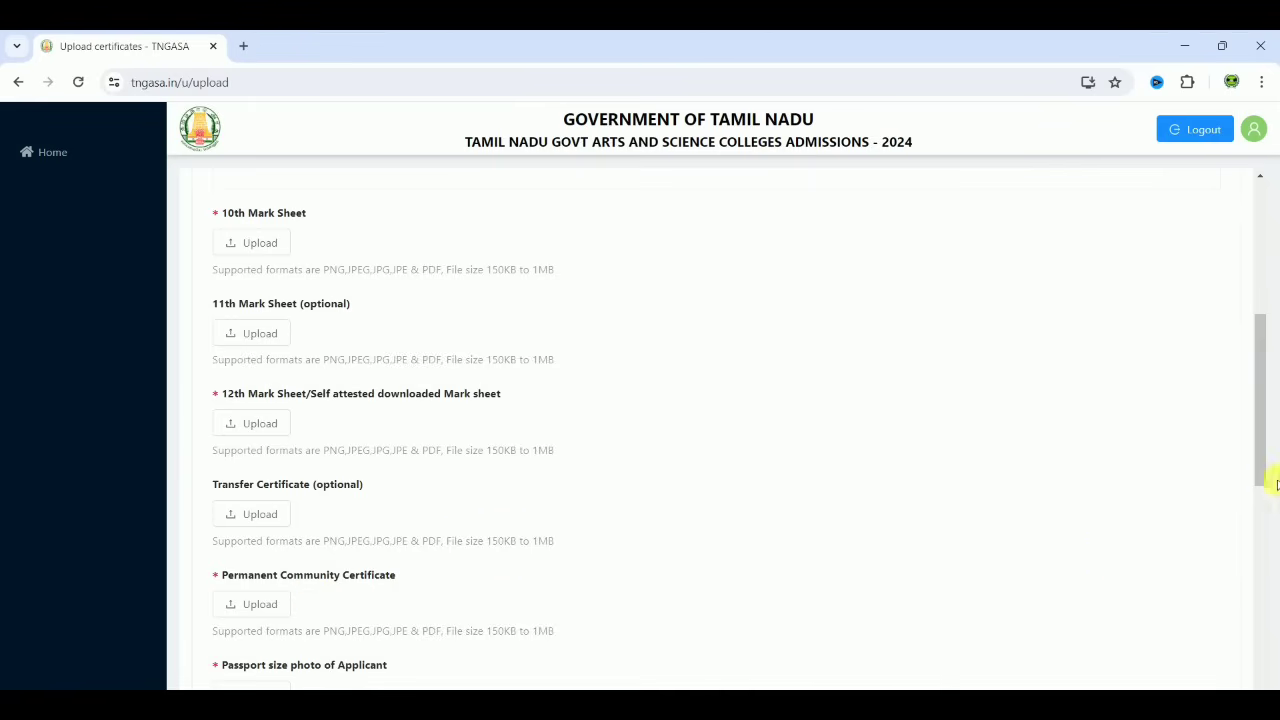
# - Scroll the certificate upload page past the mark sheet, photo and signature slots to the Freeze Upload button
pyautogui.moveTo(1260, 476); pyautogui.dragTo(1260, 600)
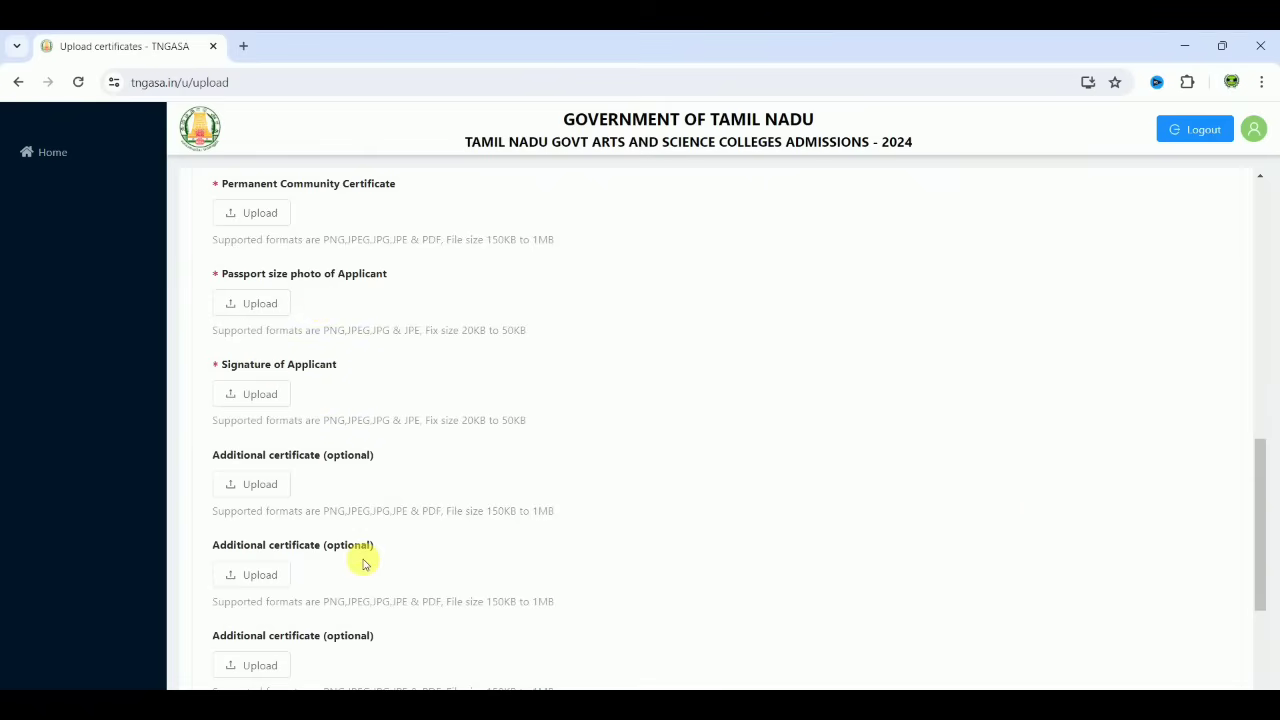
pyautogui.moveTo(1266, 542)
pyautogui.mouseDown()
pyautogui.moveTo(1268, 646)
pyautogui.moveTo(1268, 378)
pyautogui.moveTo(1272, 405)
pyautogui.mouseUp()
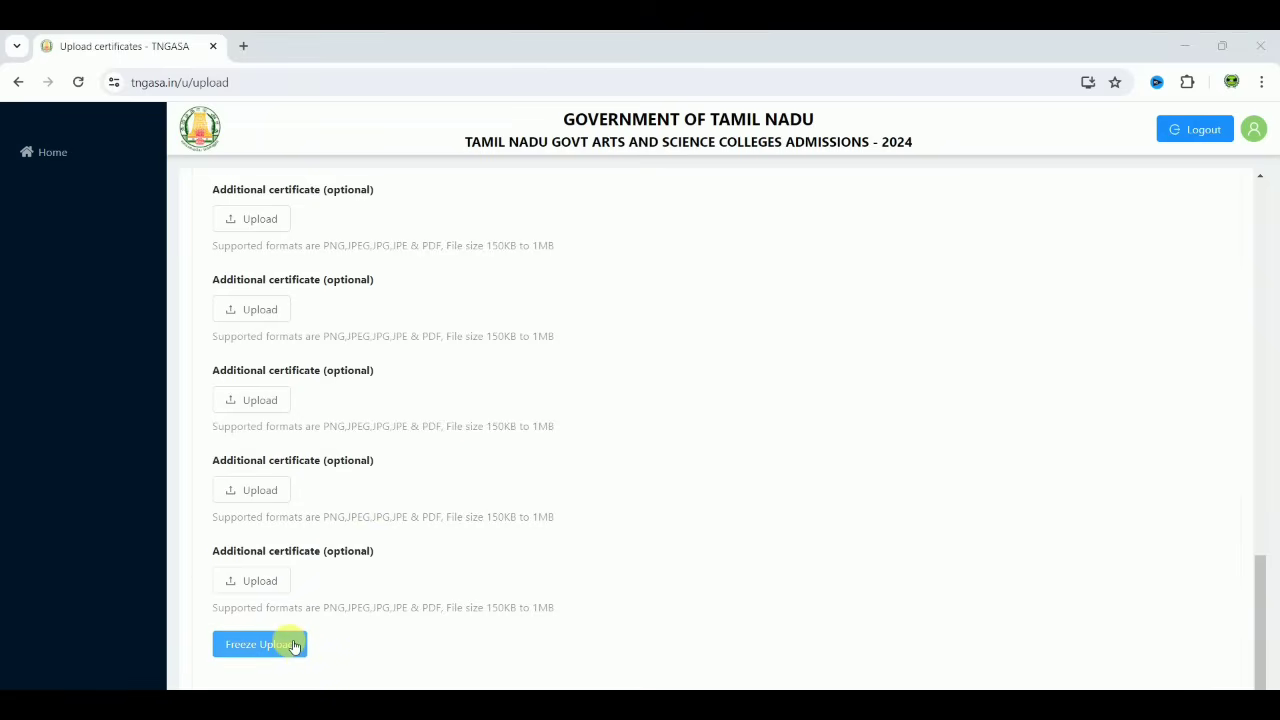
# - Freeze the certificate uploads with the declaration accepted, then return to the top of the page
pyautogui.click(290, 645)
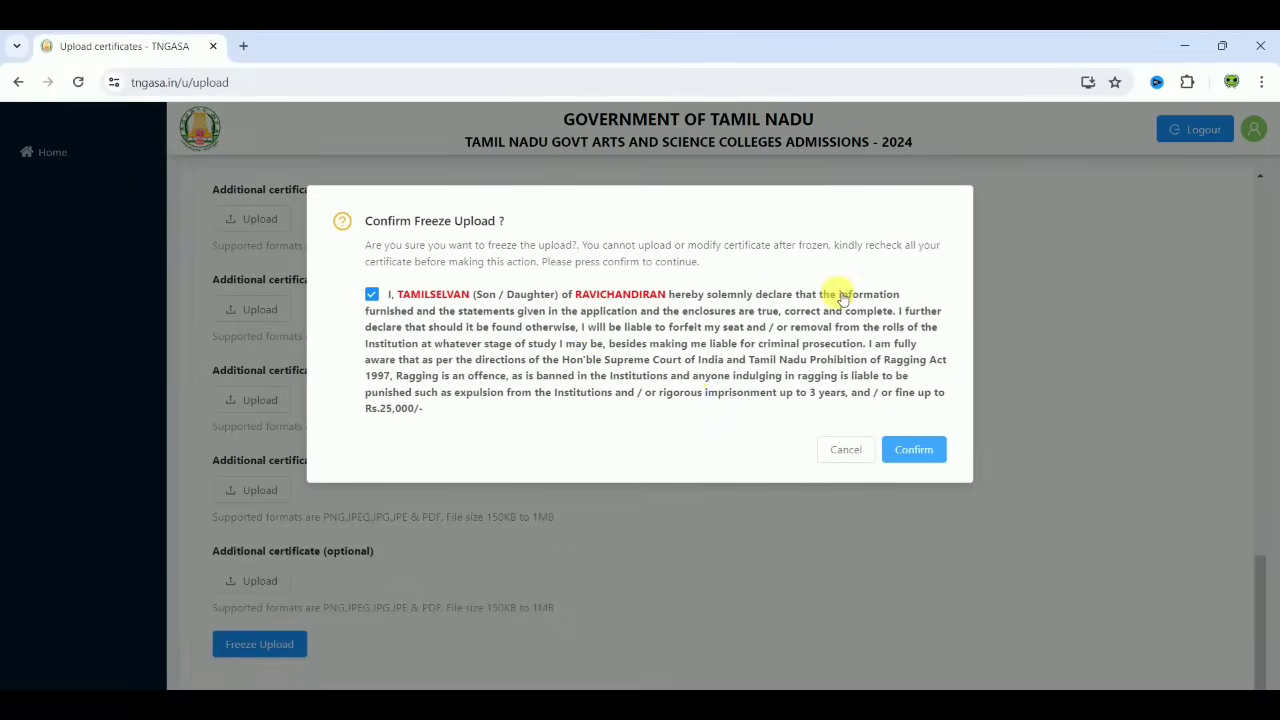
pyautogui.click(916, 447)
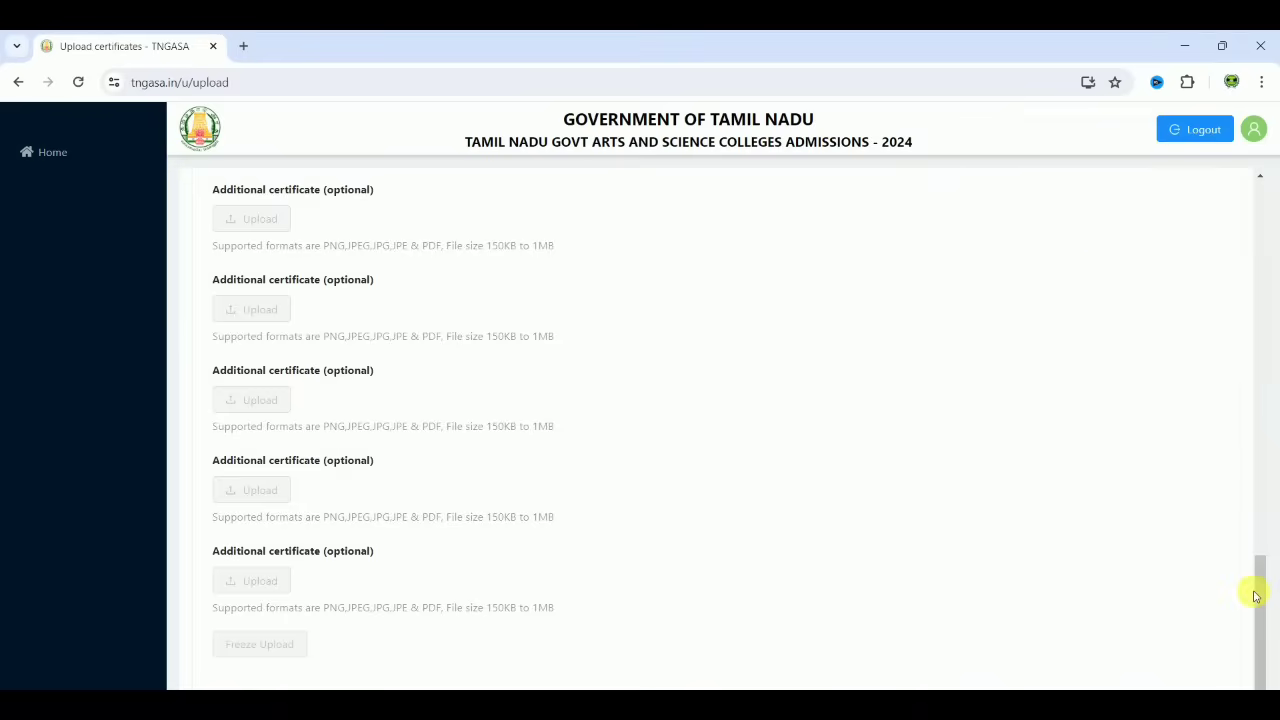
pyautogui.moveTo(1256, 594); pyautogui.dragTo(1243, 171)
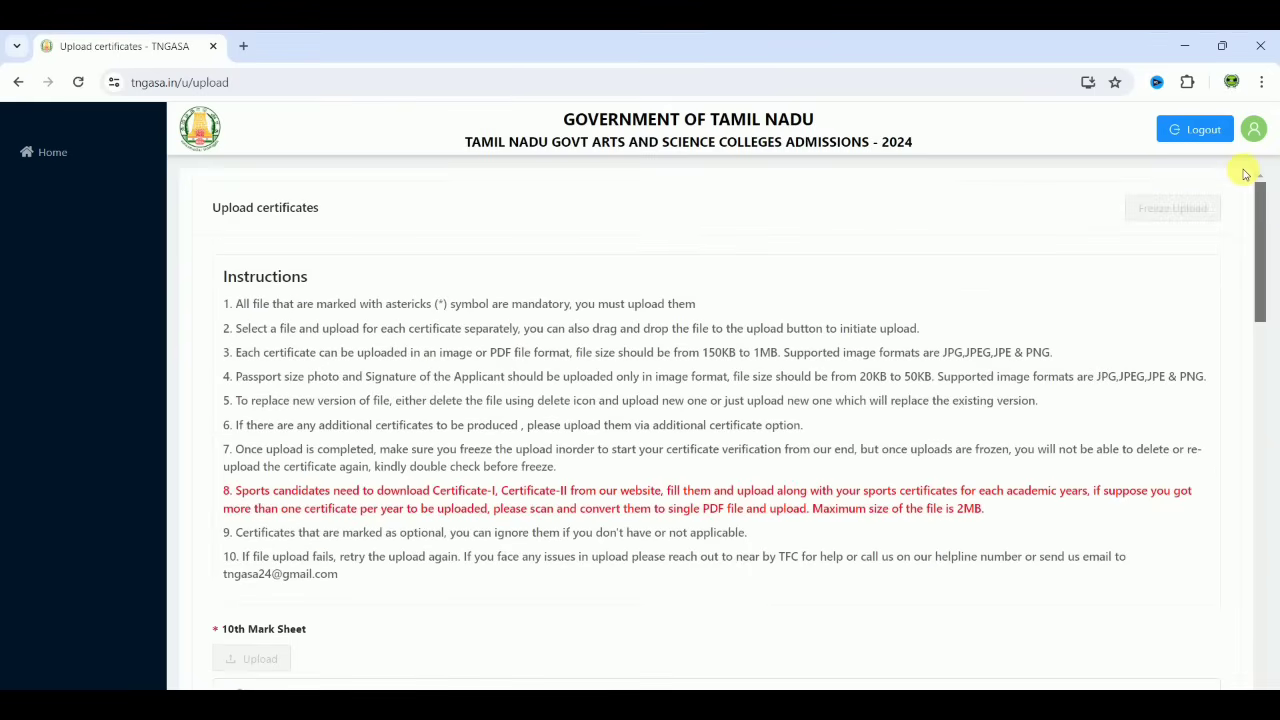
# - Download the application PDF from the Home page and open it from recent downloads
pyautogui.click(45, 152)
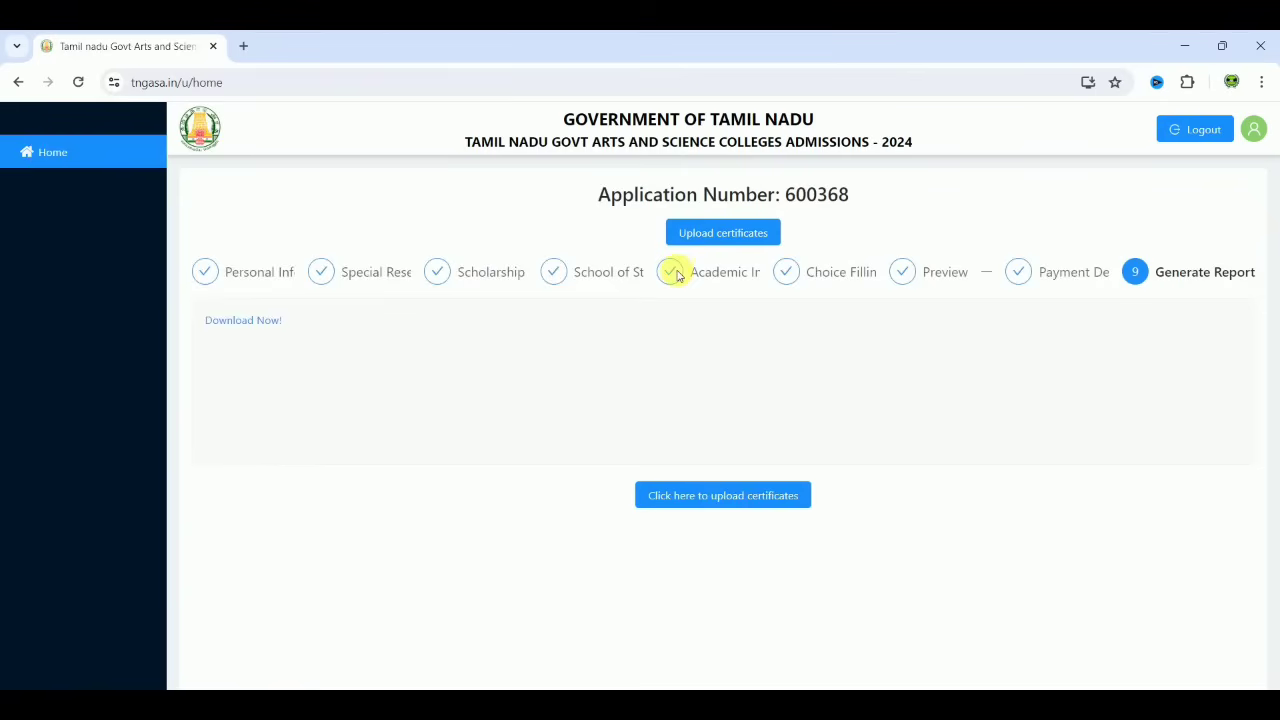
pyautogui.click(255, 328)
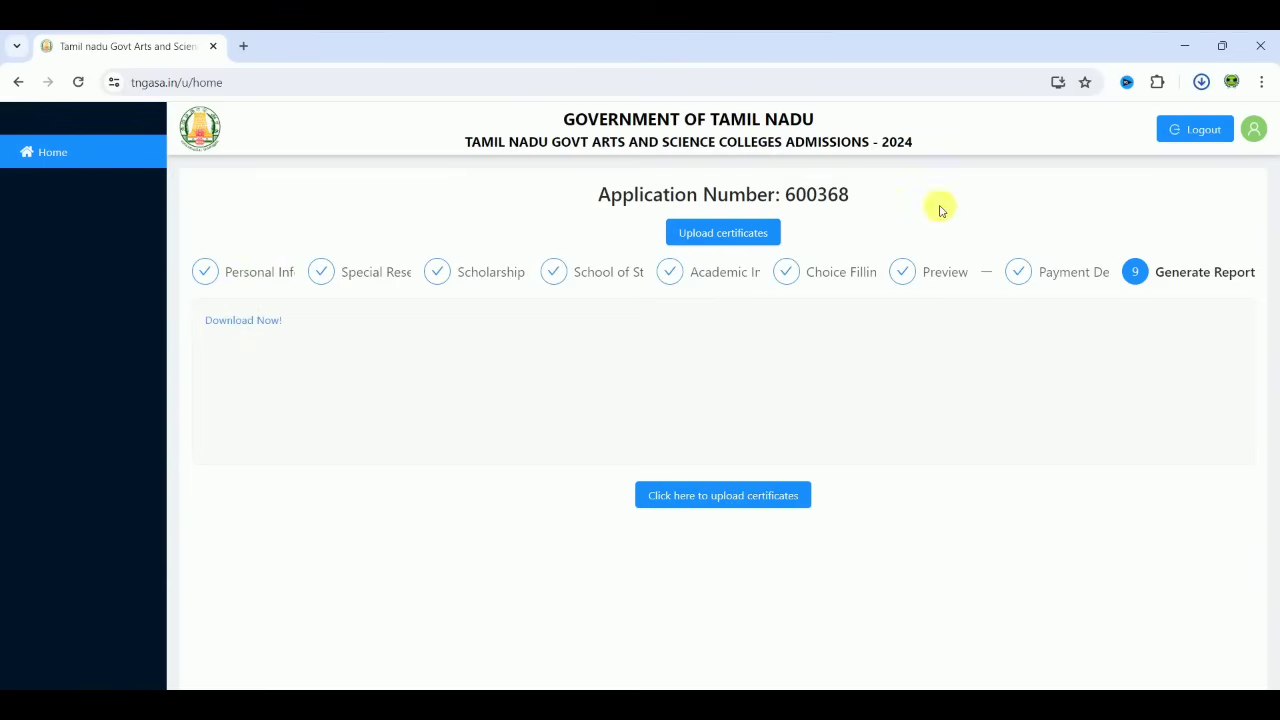
pyautogui.click(1201, 82)
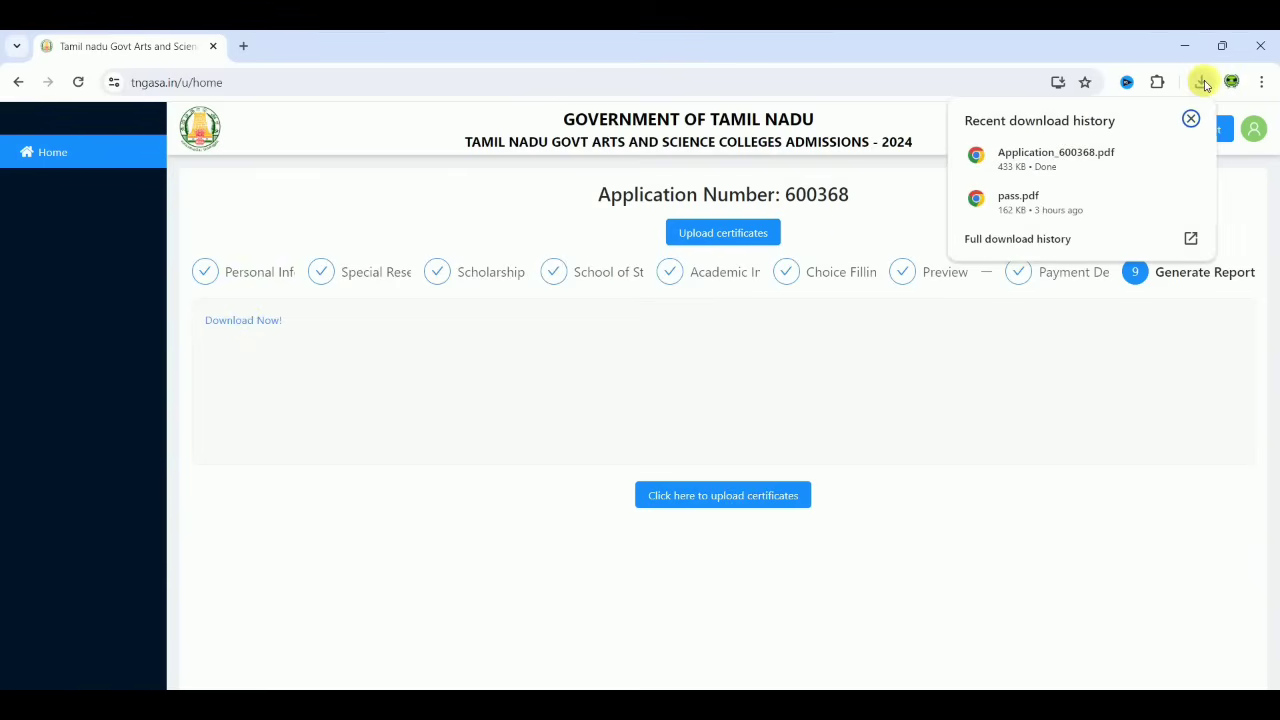
pyautogui.click(1095, 145)
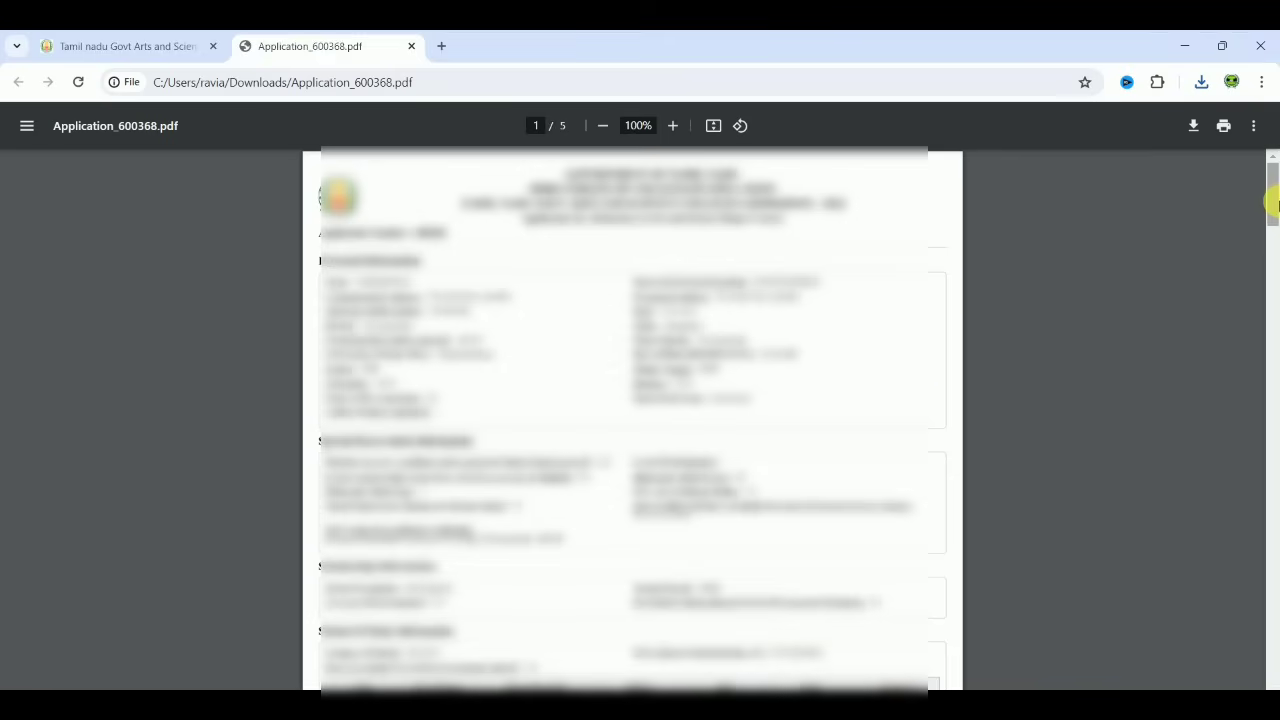
# - Scroll the PDF to page 4's list of original certificates and zoom to 125%
pyautogui.moveTo(1272, 200); pyautogui.dragTo(1271, 416)
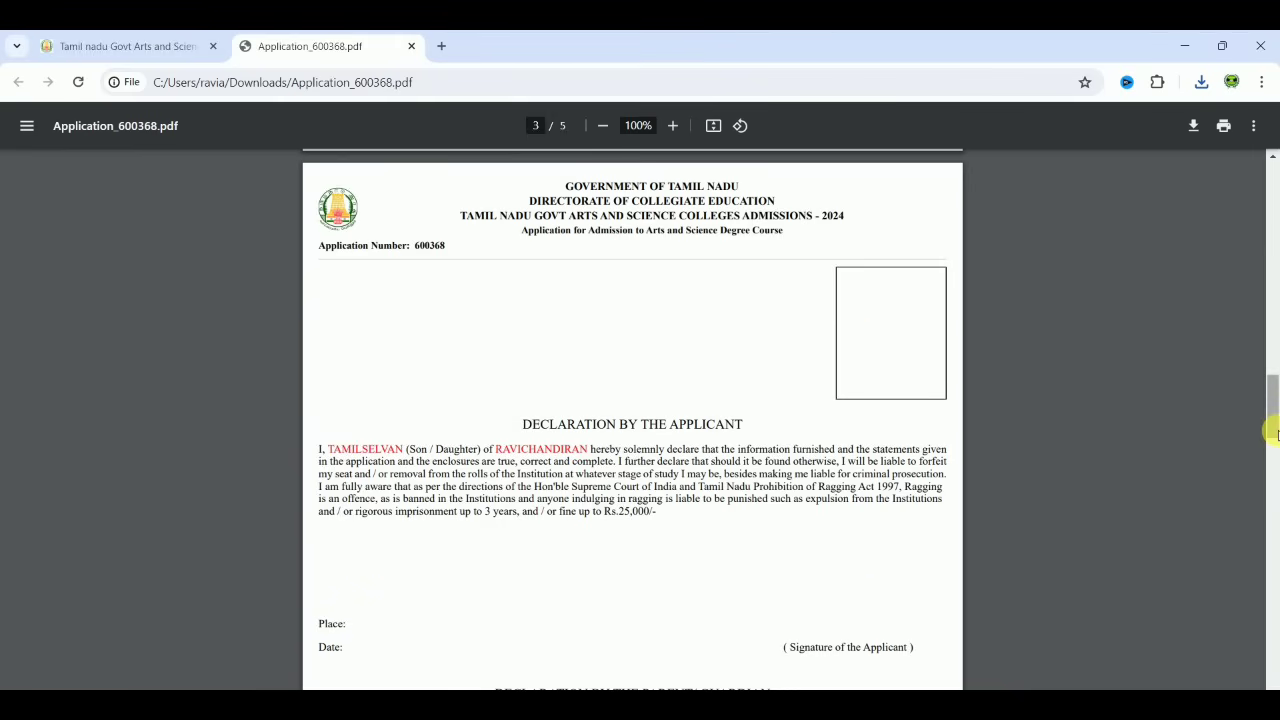
pyautogui.moveTo(1272, 432); pyautogui.dragTo(1272, 480)
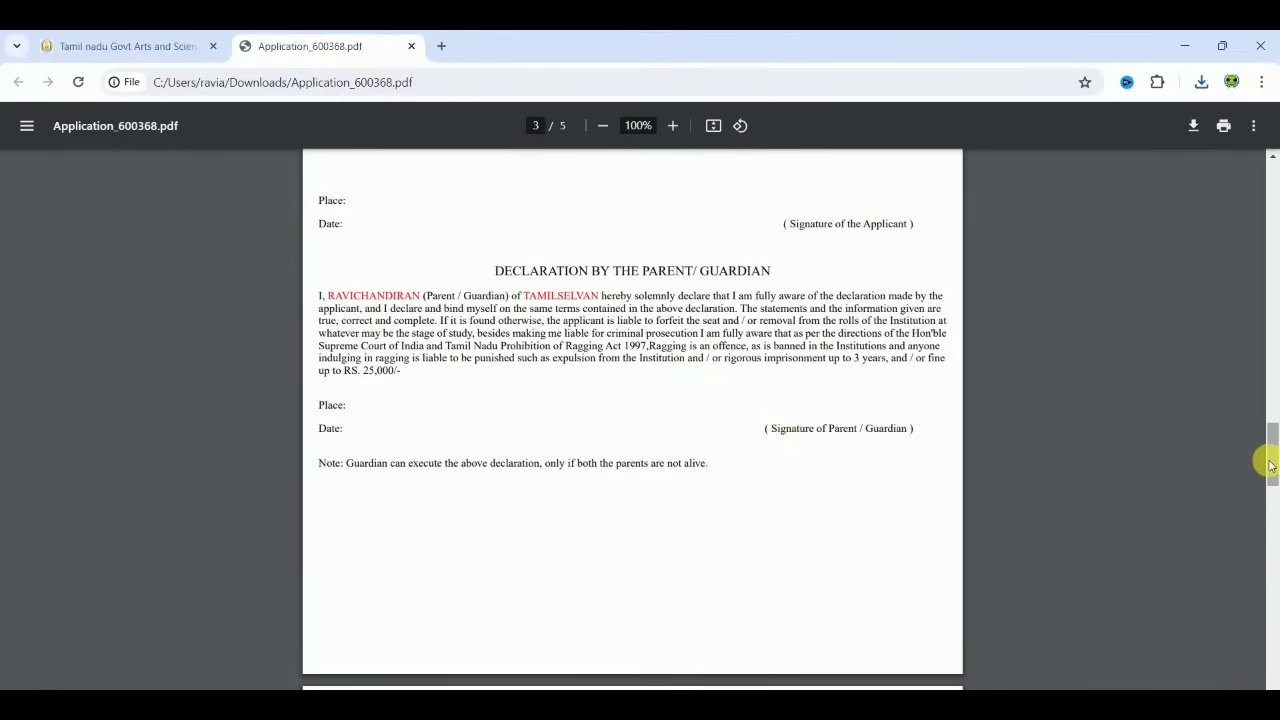
pyautogui.moveTo(1270, 463); pyautogui.dragTo(1266, 523)
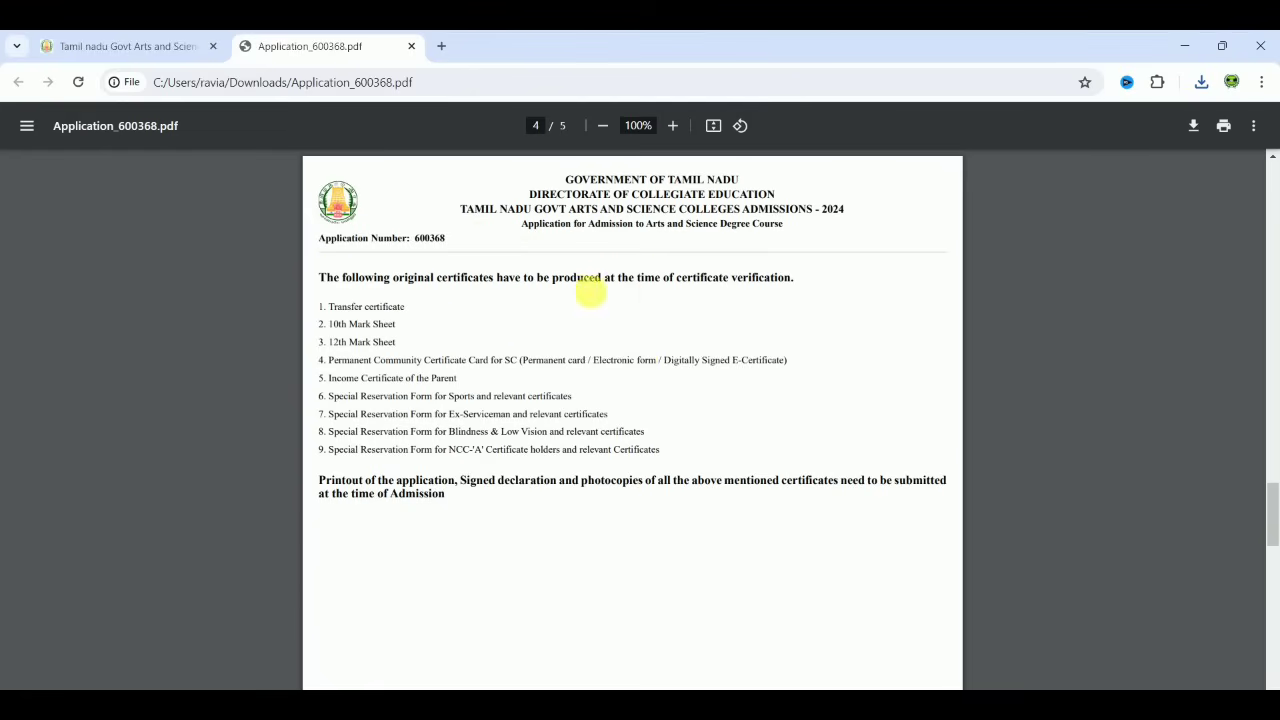
pyautogui.click(672, 125)
pyautogui.click(672, 125)
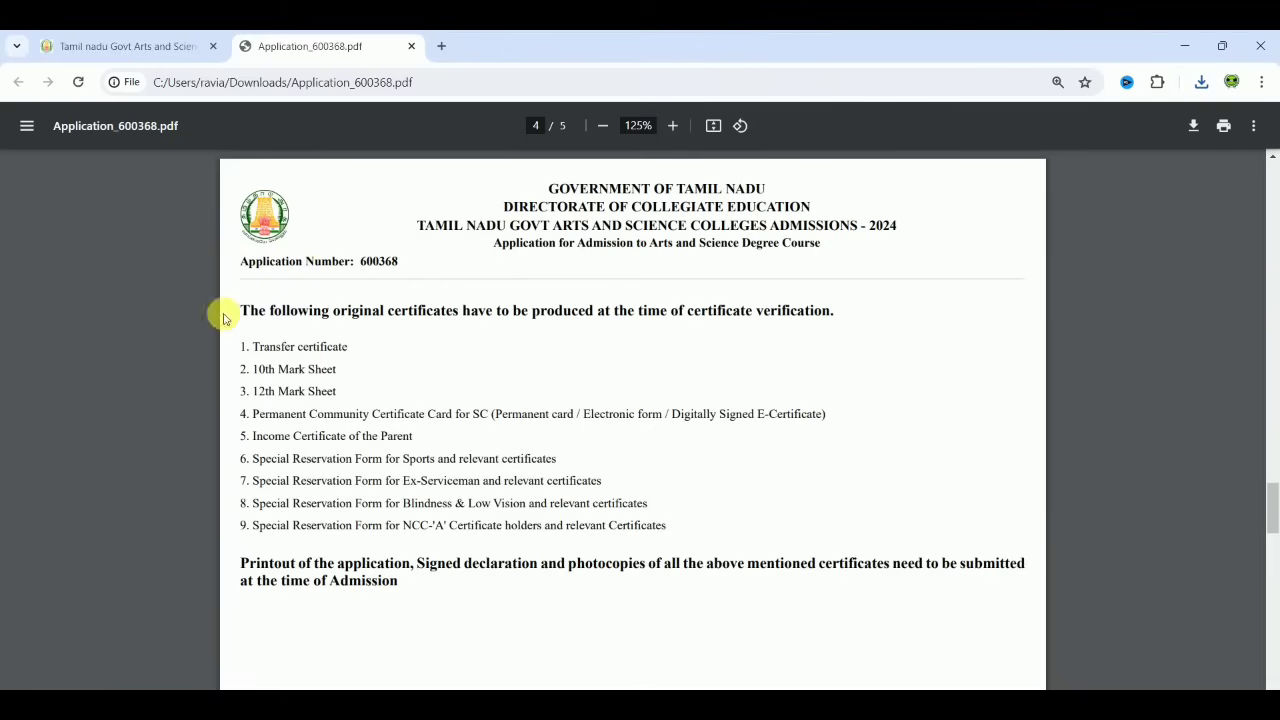